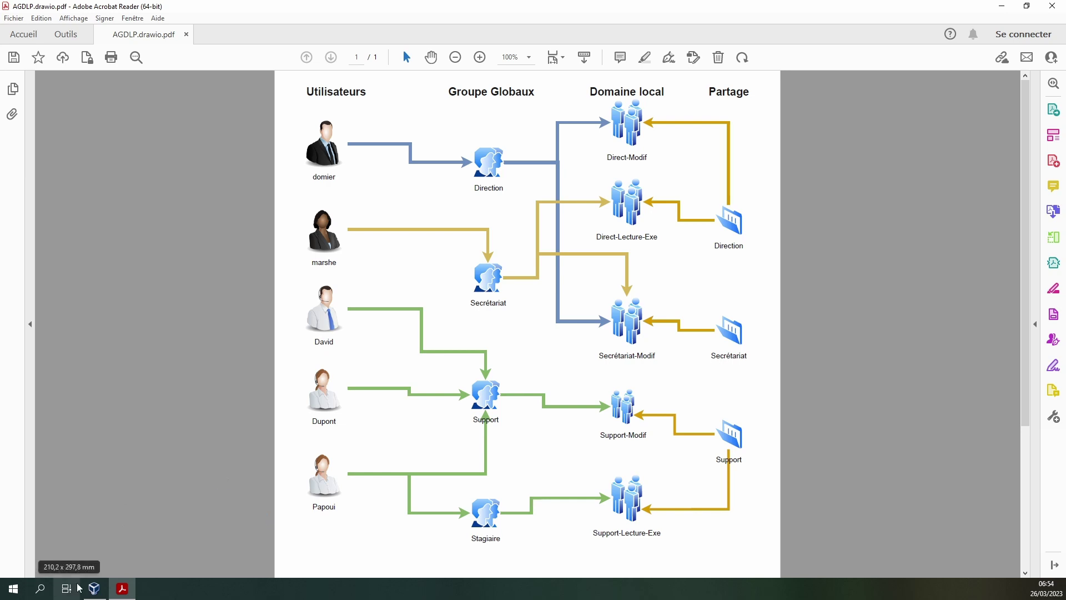
# - Switch from the AGDLP diagram to the Windows Server 2008 R2 virtual machine
pyautogui.click(94, 588)
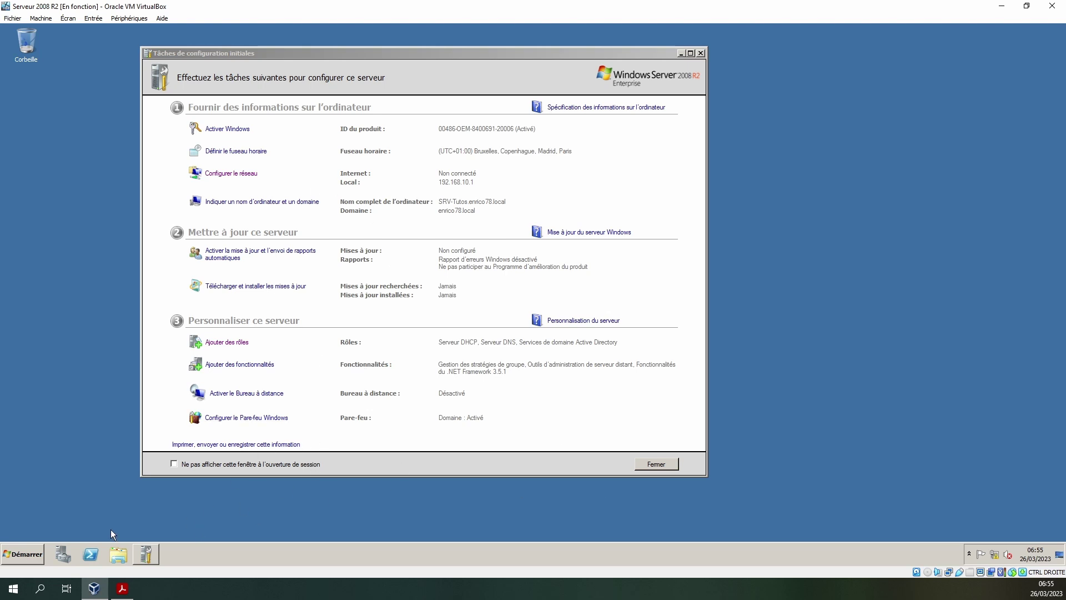
# - Launch Active Directory Users and Computers and browse OU_Direction, OU_Ordinateurs, OU_Stage and OU_Support
pyautogui.click(28, 556)
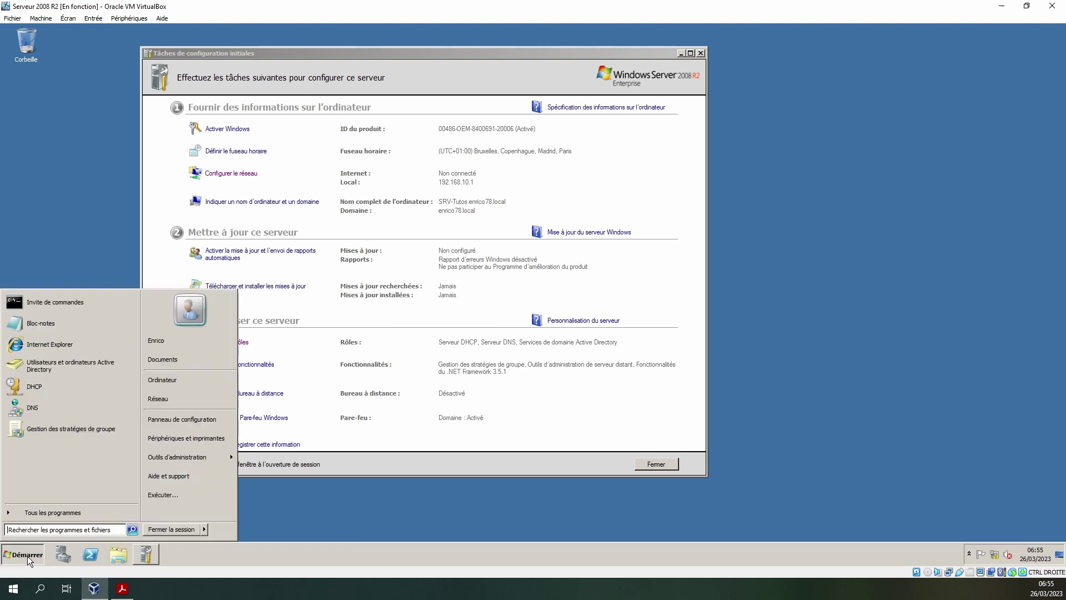
pyautogui.click(63, 366)
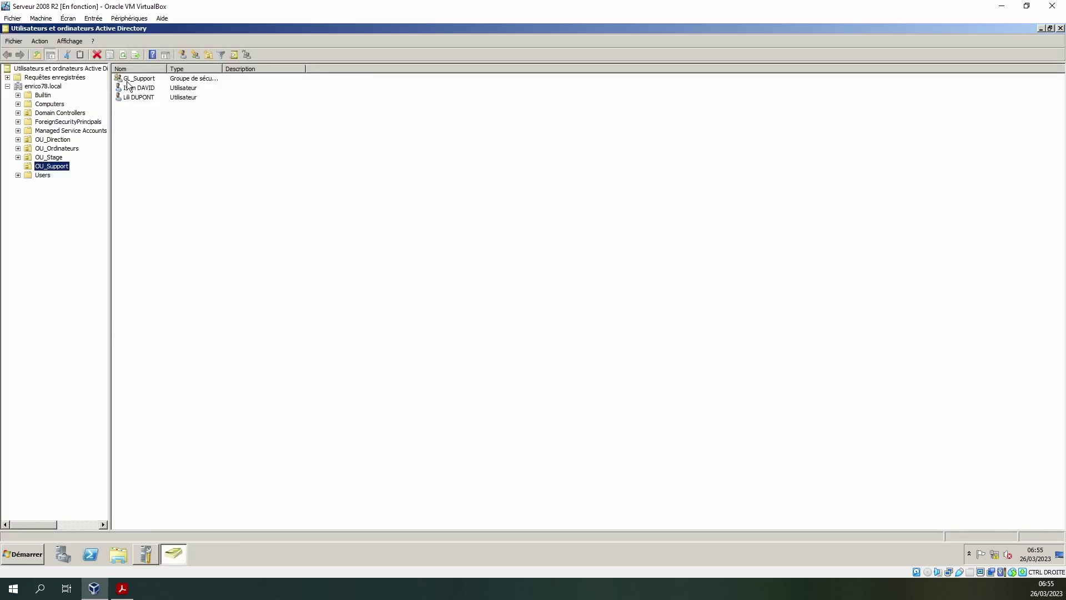
pyautogui.click(60, 139)
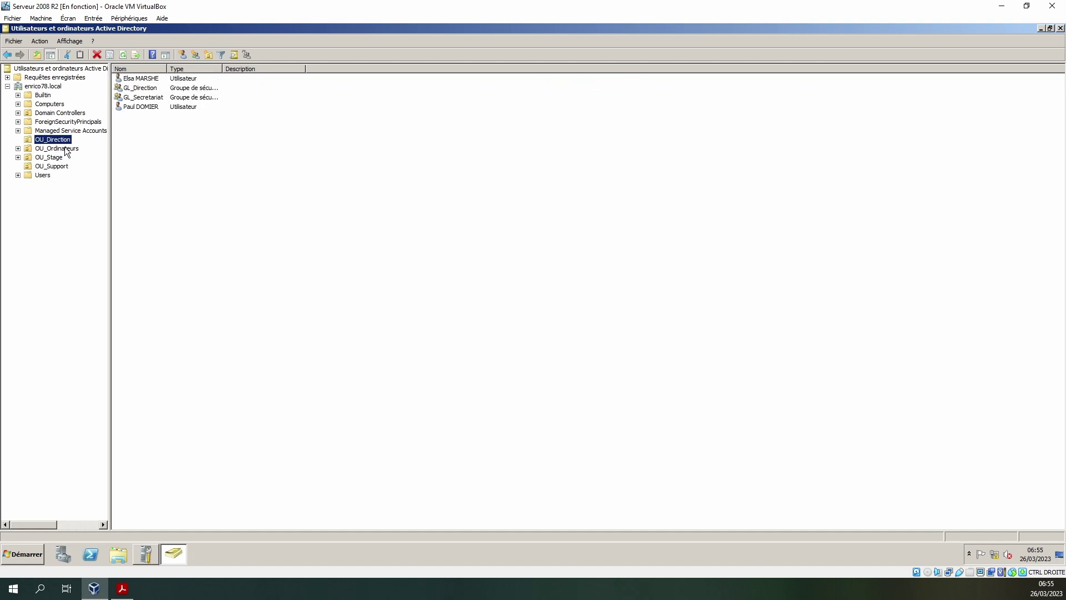
pyautogui.click(64, 148)
pyautogui.click(56, 158)
pyautogui.click(64, 169)
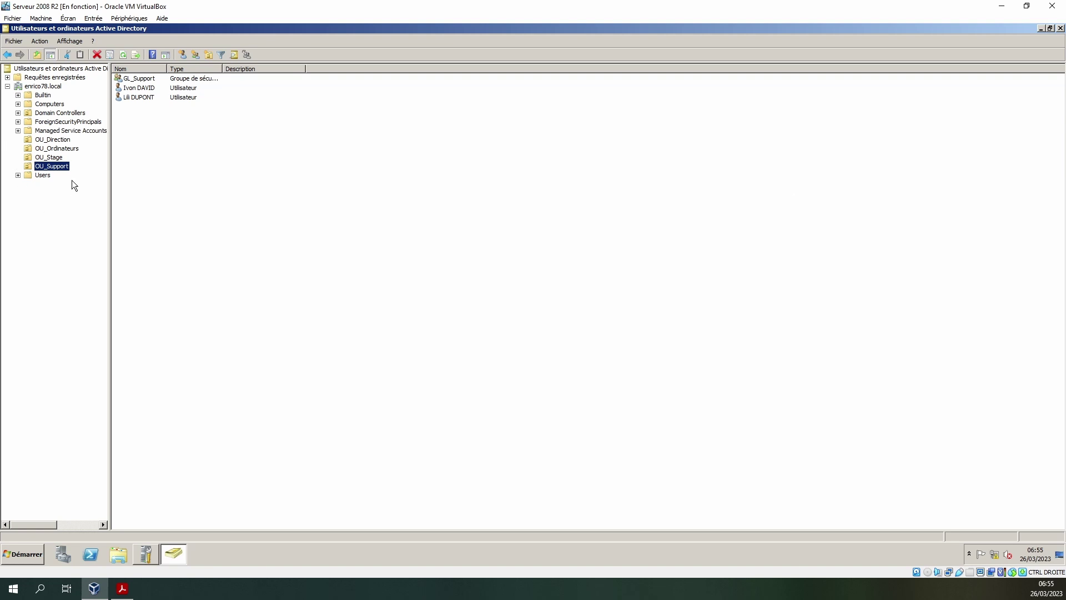
# - Widen the Nom column, then return to OU_Direction and select the GL_Secretariat group
pyautogui.click(146, 81)
pyautogui.moveTo(167, 69); pyautogui.dragTo(261, 69)
pyautogui.click(54, 158)
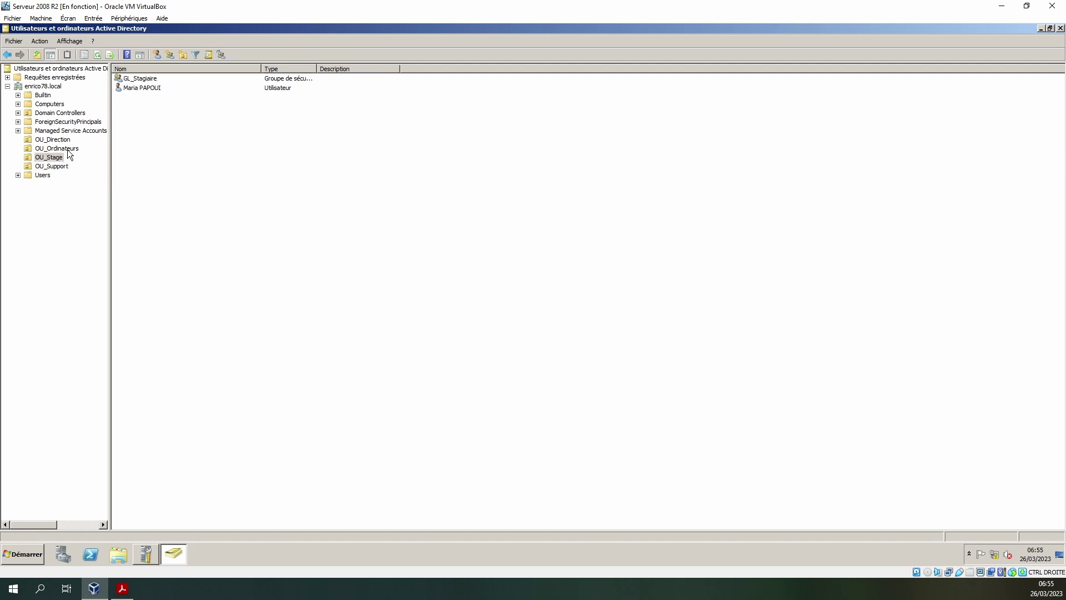
pyautogui.click(68, 149)
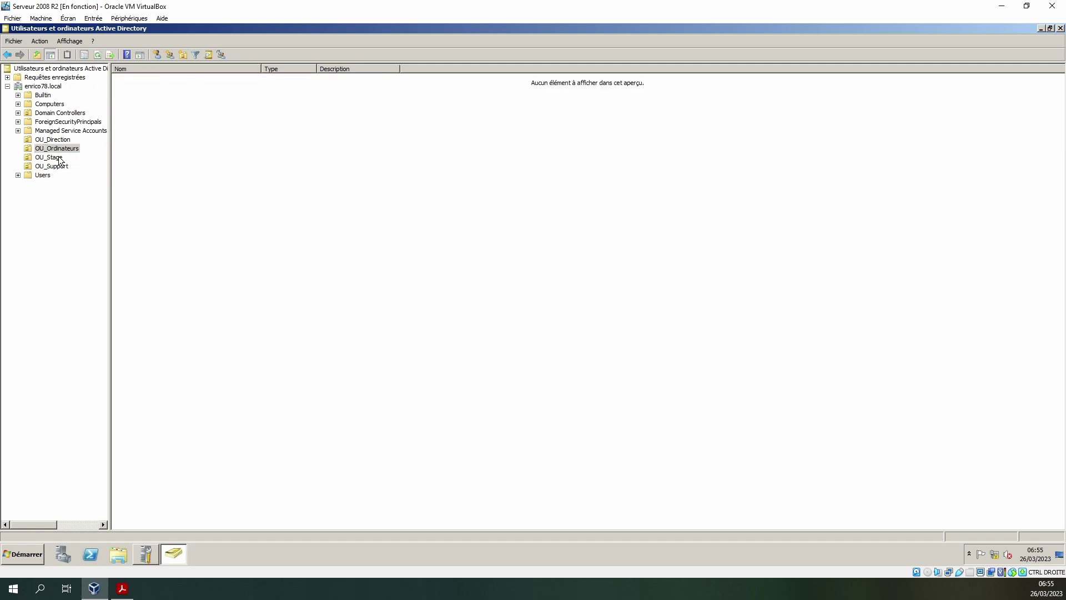
pyautogui.click(54, 143)
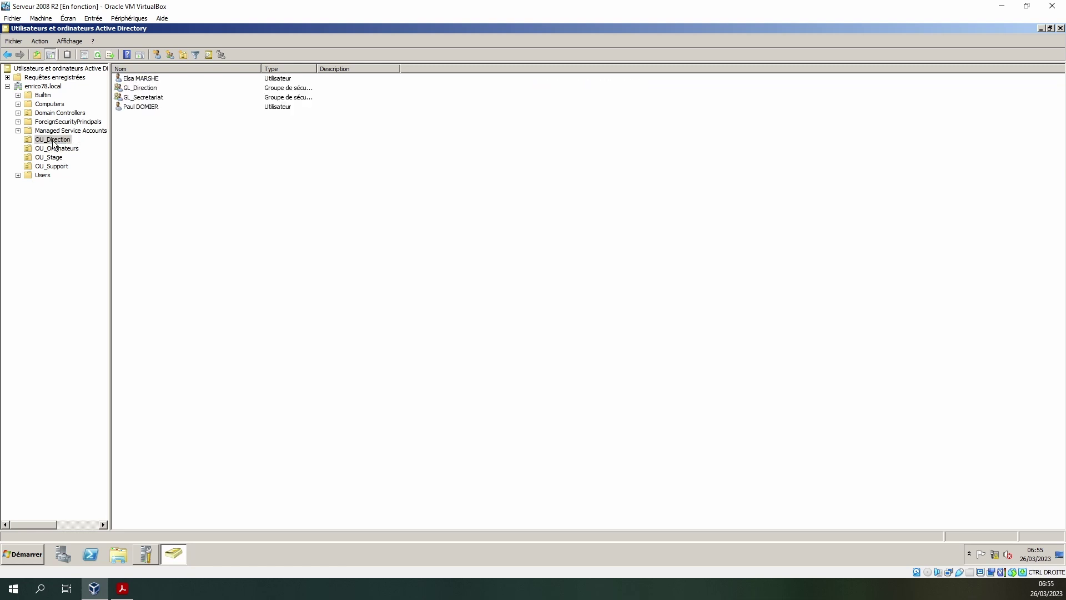
pyautogui.click(55, 143)
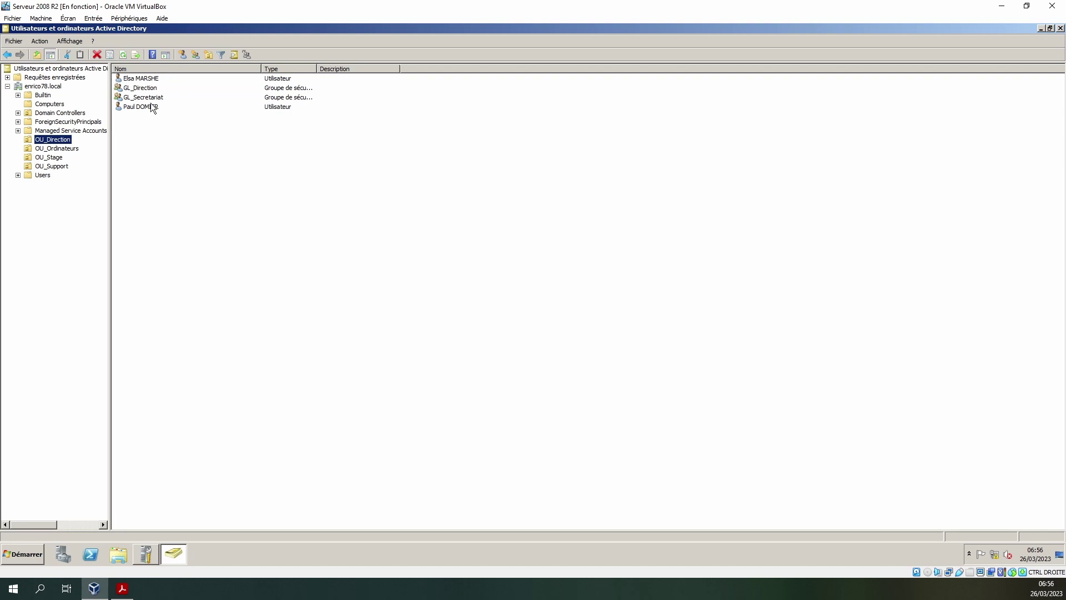
pyautogui.click(148, 98)
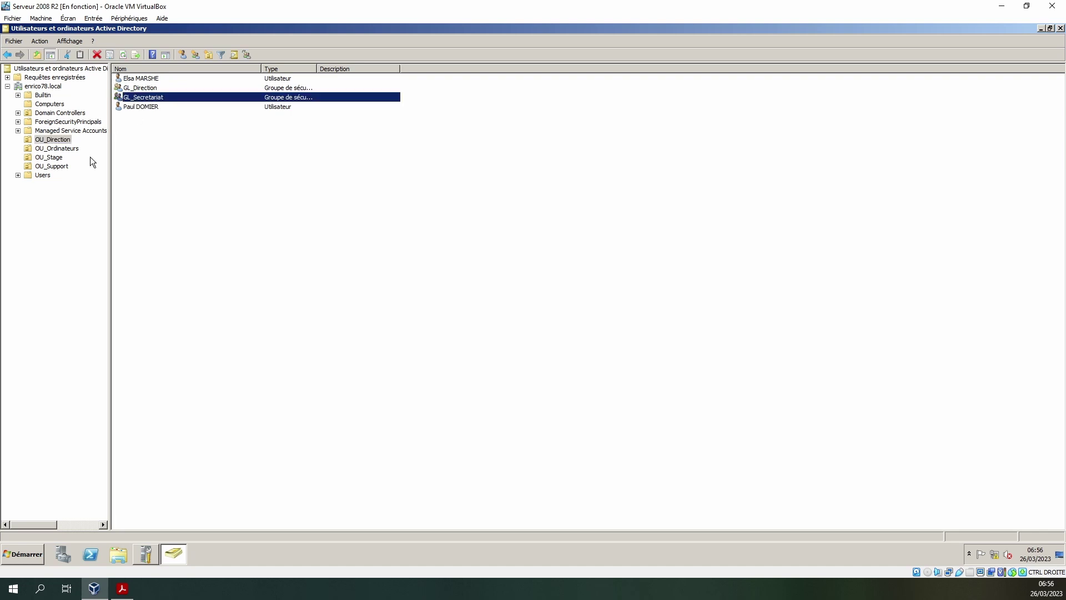
# - Check the Membres list in GL_Direction's properties, then go back to the AGDLP diagram
pyautogui.doubleClick(141, 89)
pyautogui.click(447, 181)
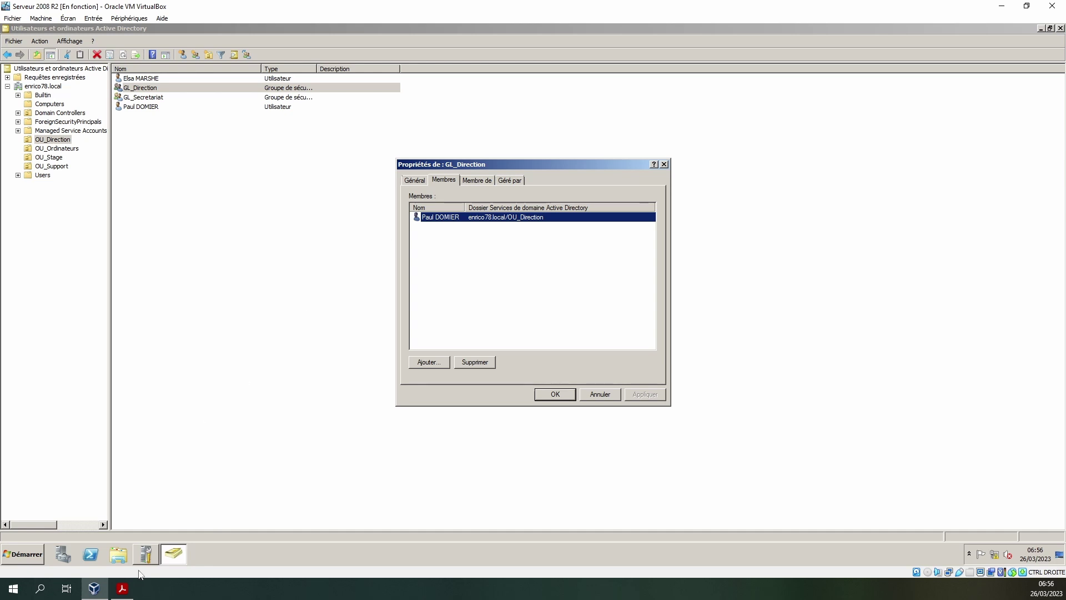
pyautogui.click(122, 588)
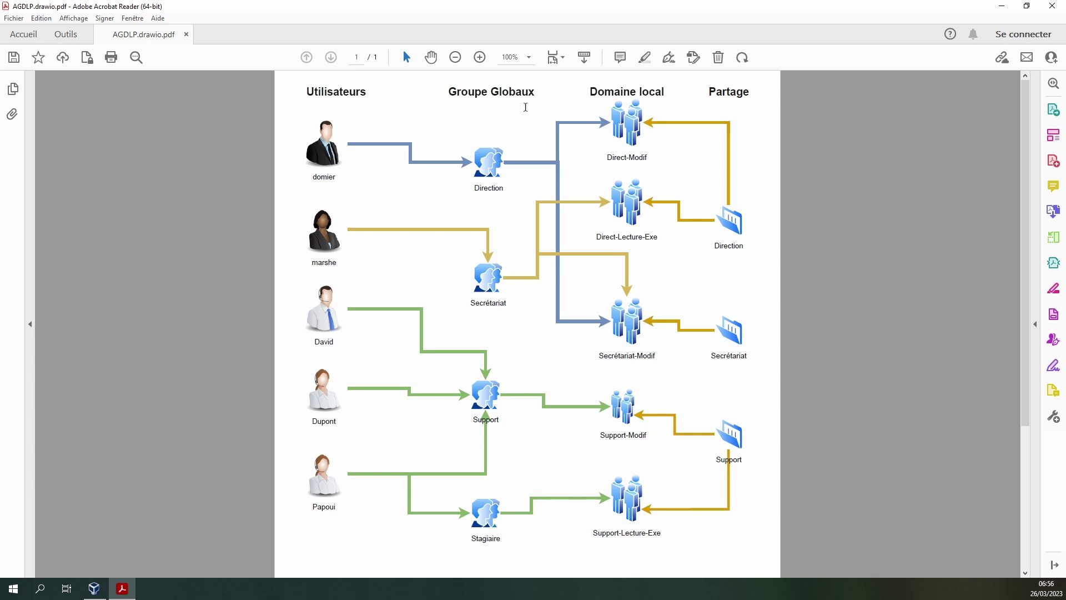
# - Highlight the group labels in the AGDLP diagram, then return to the server's GL_Direction properties
pyautogui.moveTo(502, 80); pyautogui.dragTo(489, 186)
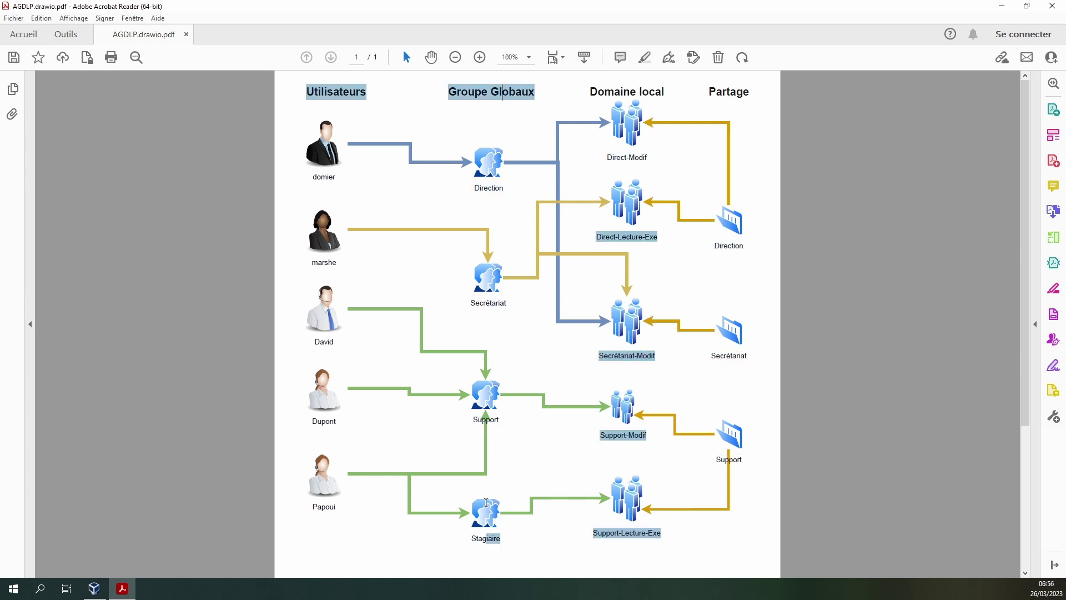
pyautogui.click(504, 99)
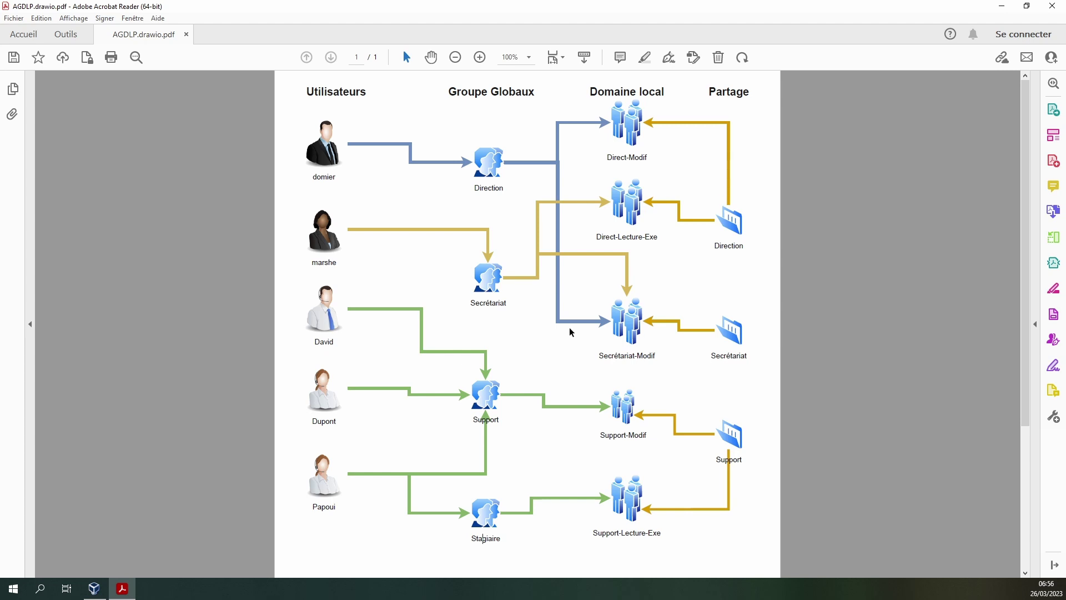
pyautogui.click(94, 588)
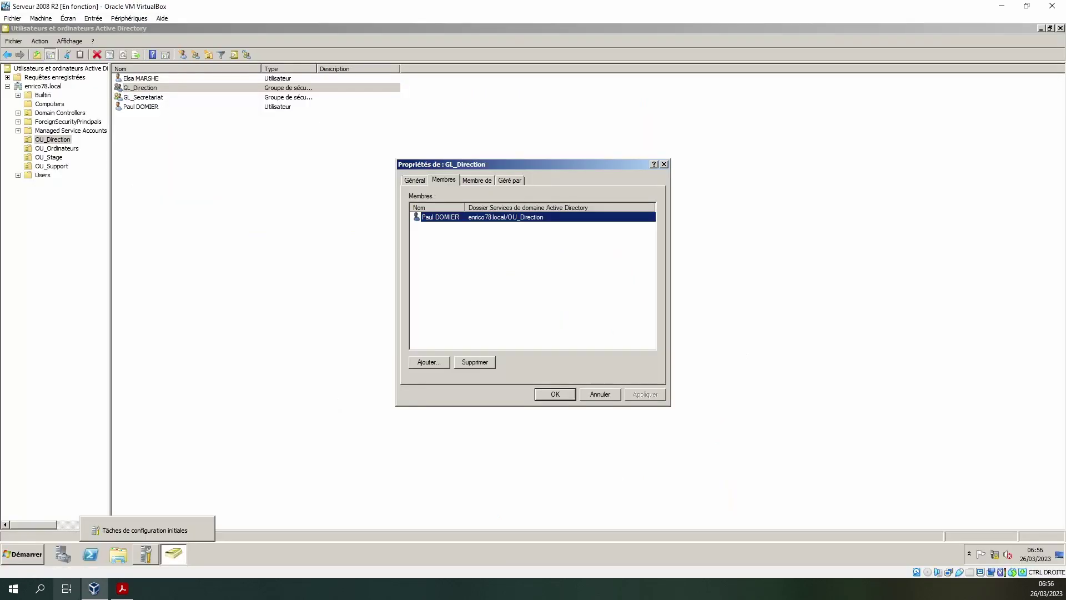
# - Cancel GL_Direction's properties, view the server's C: and Data (E:) drives in Explorer, then close Explorer
pyautogui.click(600, 395)
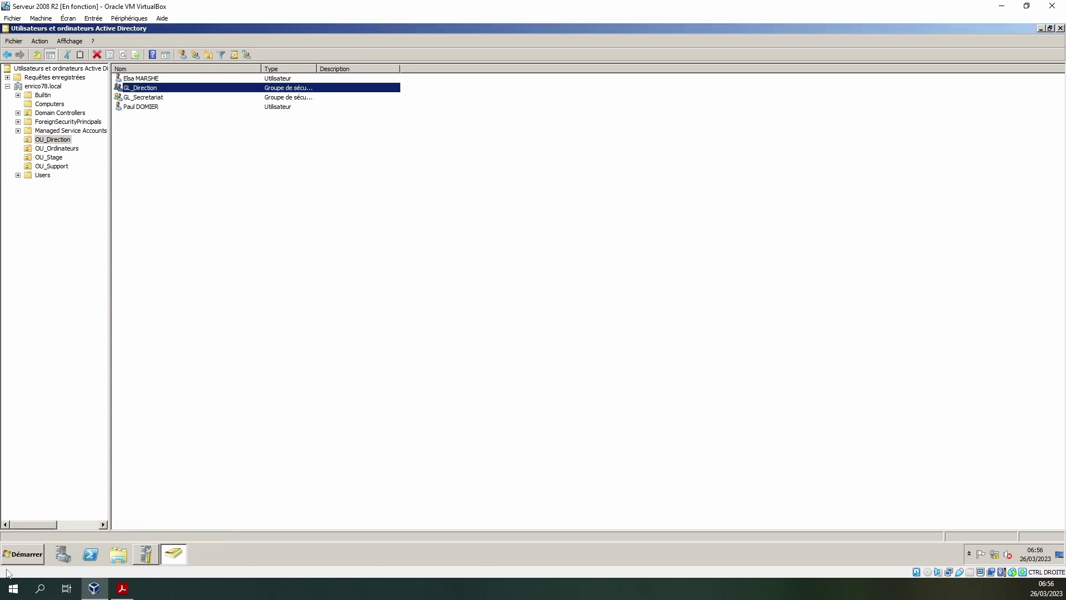
pyautogui.click(118, 554)
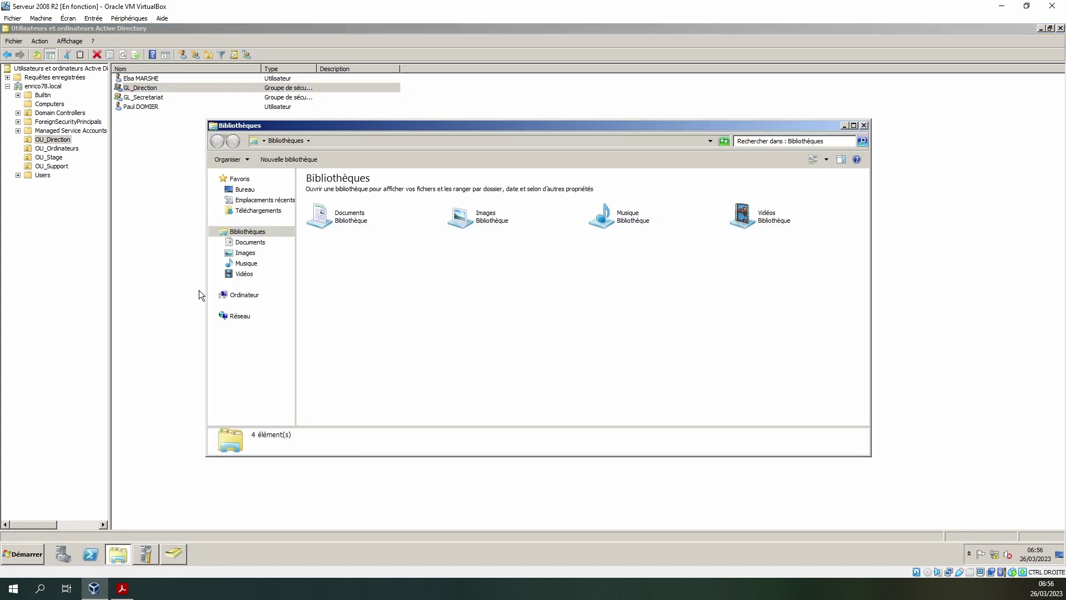
pyautogui.click(240, 296)
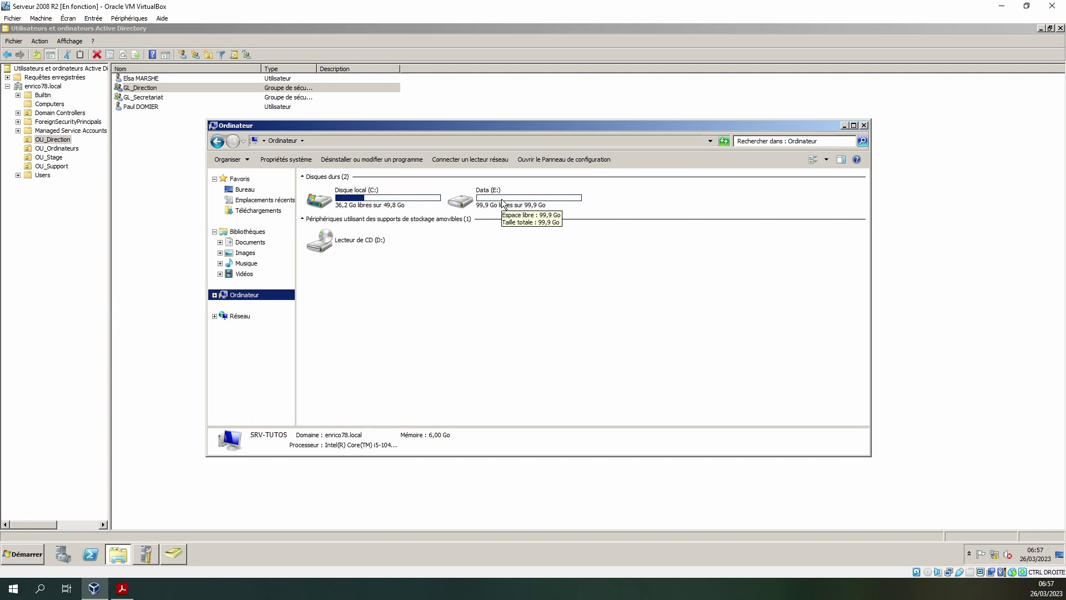
pyautogui.click(864, 125)
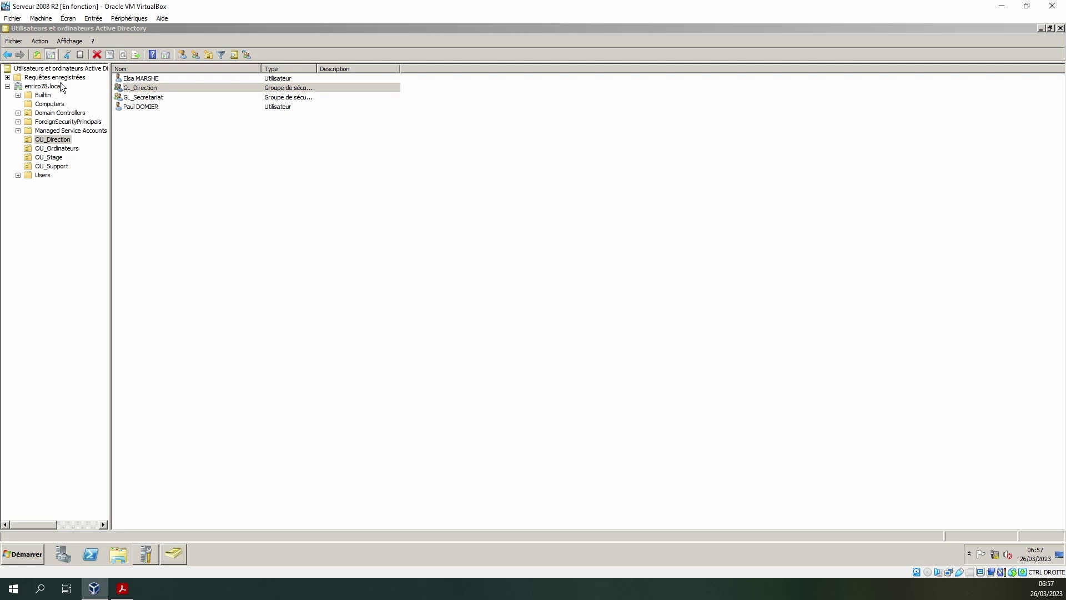
# - Deselect the group in the directory console and bring the AGDLP diagram back up
pyautogui.click(320, 225)
pyautogui.click(321, 225)
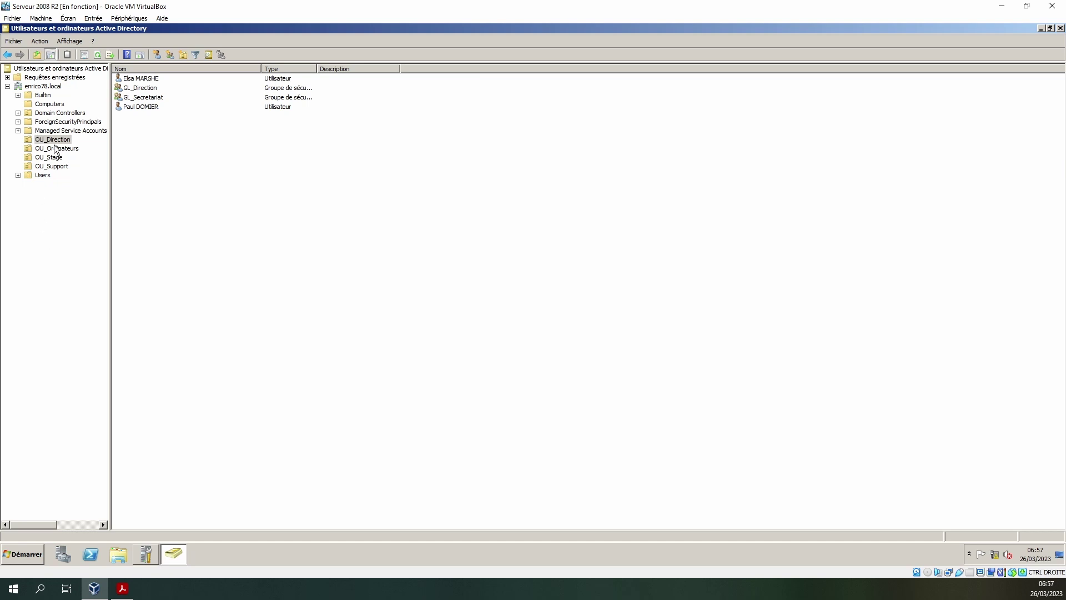
pyautogui.click(131, 594)
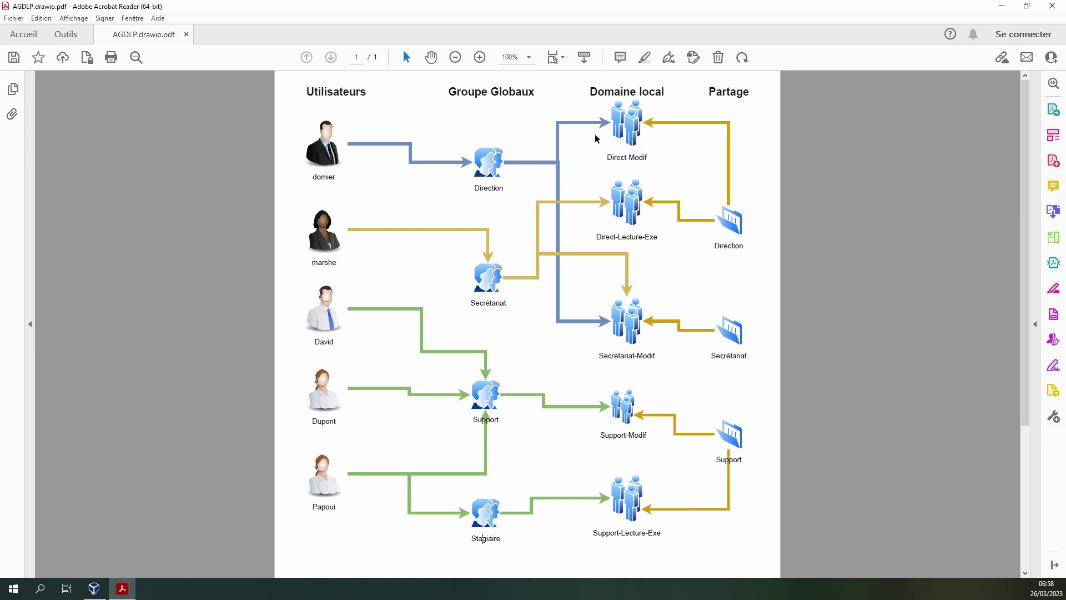
# - Minimize Acrobat Reader to return to the server's directory console
pyautogui.click(1002, 6)
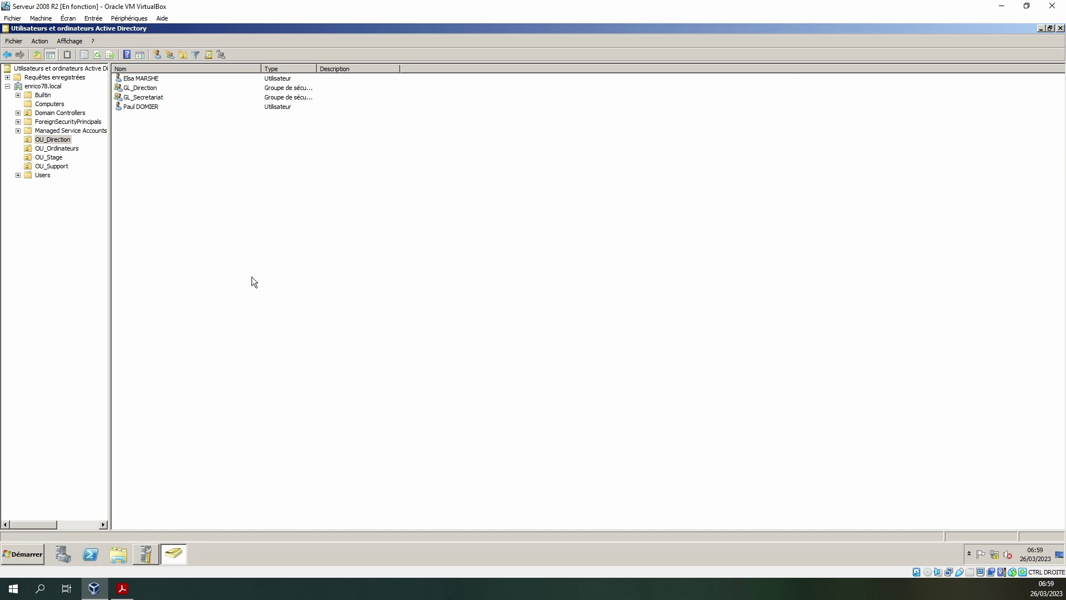
# - Cancel a new OU, then open the new-group form in OU_Direction and center it
pyautogui.click(153, 99)
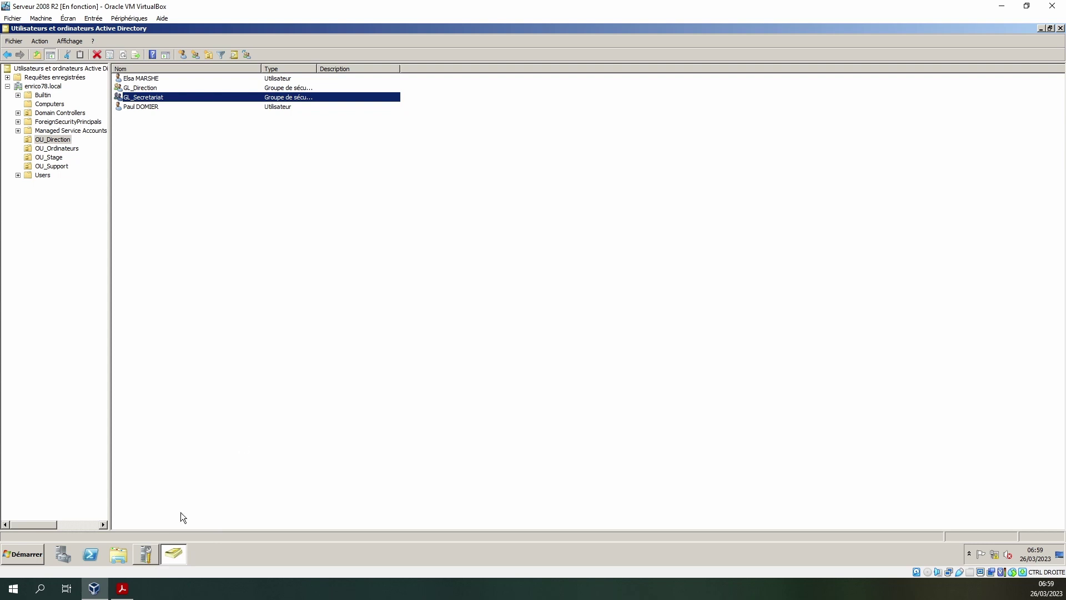
pyautogui.click(210, 57)
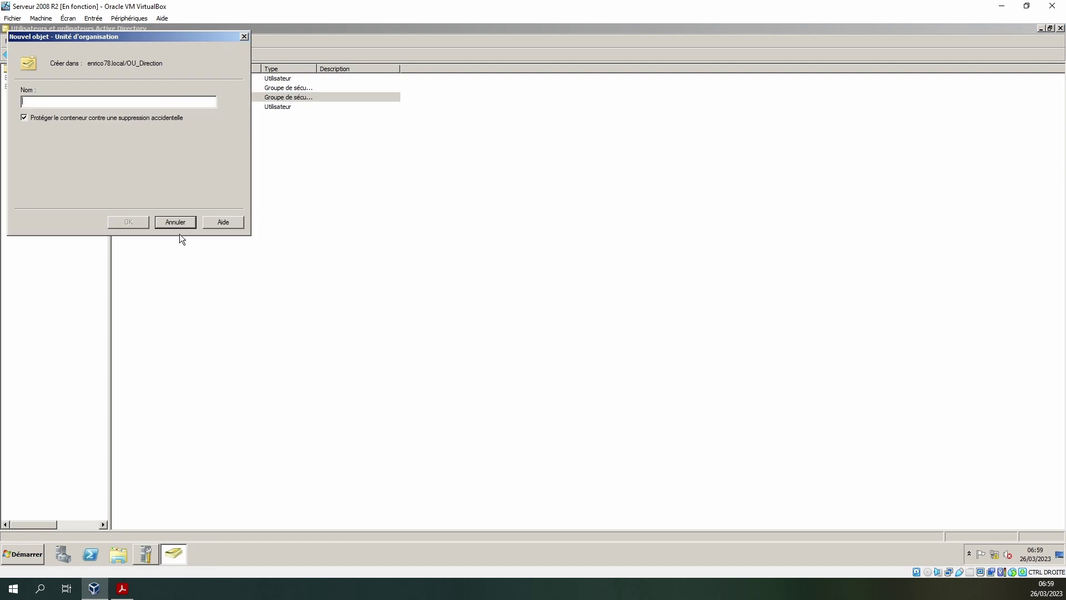
pyautogui.click(176, 223)
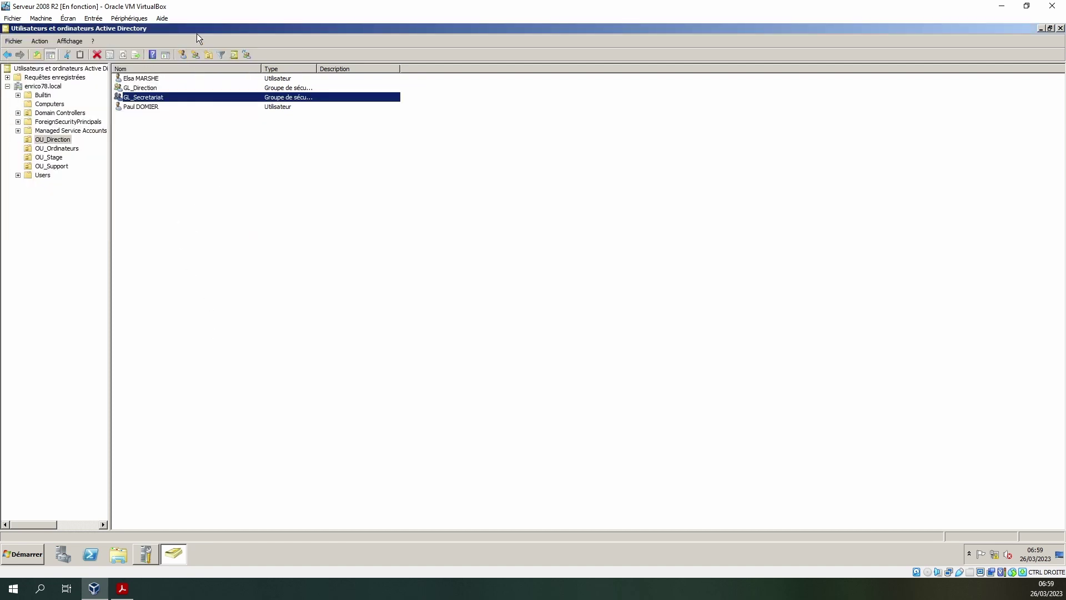
pyautogui.click(198, 57)
pyautogui.moveTo(109, 47); pyautogui.dragTo(404, 163)
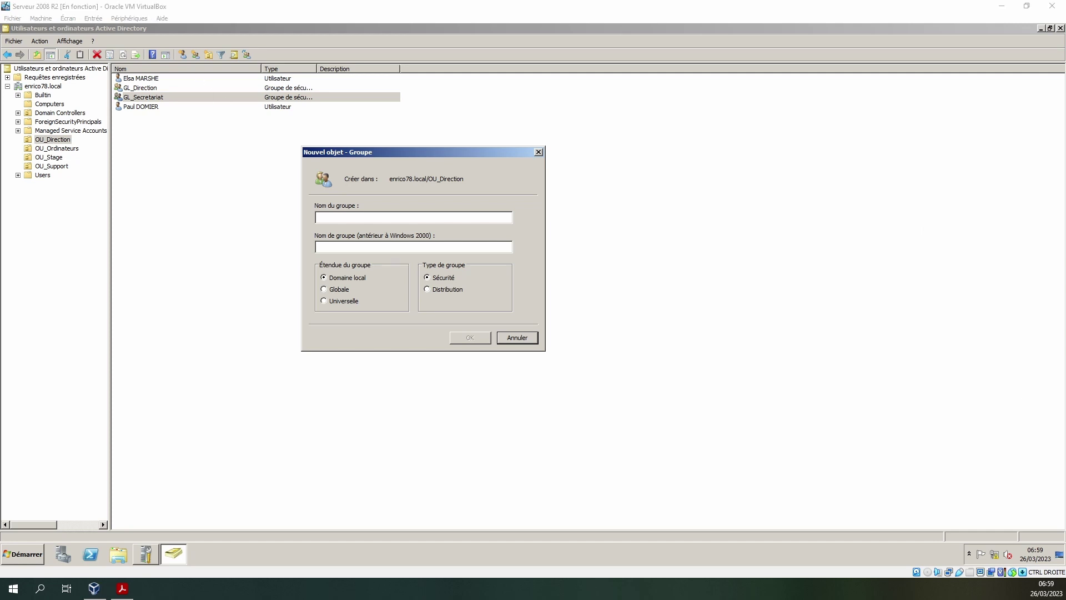
# - Paste DL_SRV-DC-DNS_direction_modification as the group name and select its SRV-DC-DNS part
pyautogui.click(361, 218)
pyautogui.write('DL_SRV-DC-DNS_direction_modification')
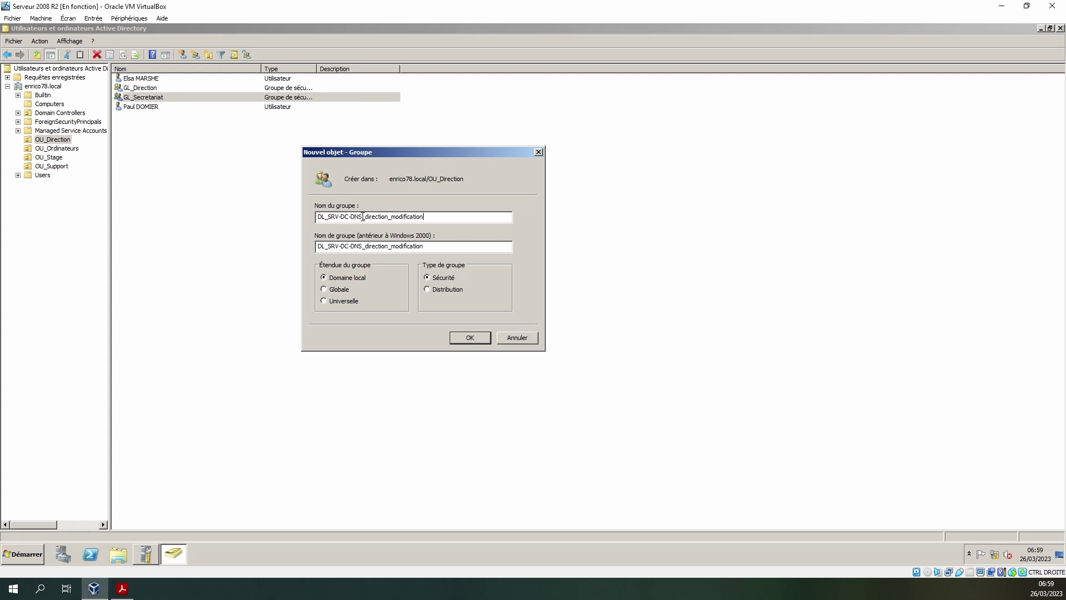
pyautogui.click(318, 218)
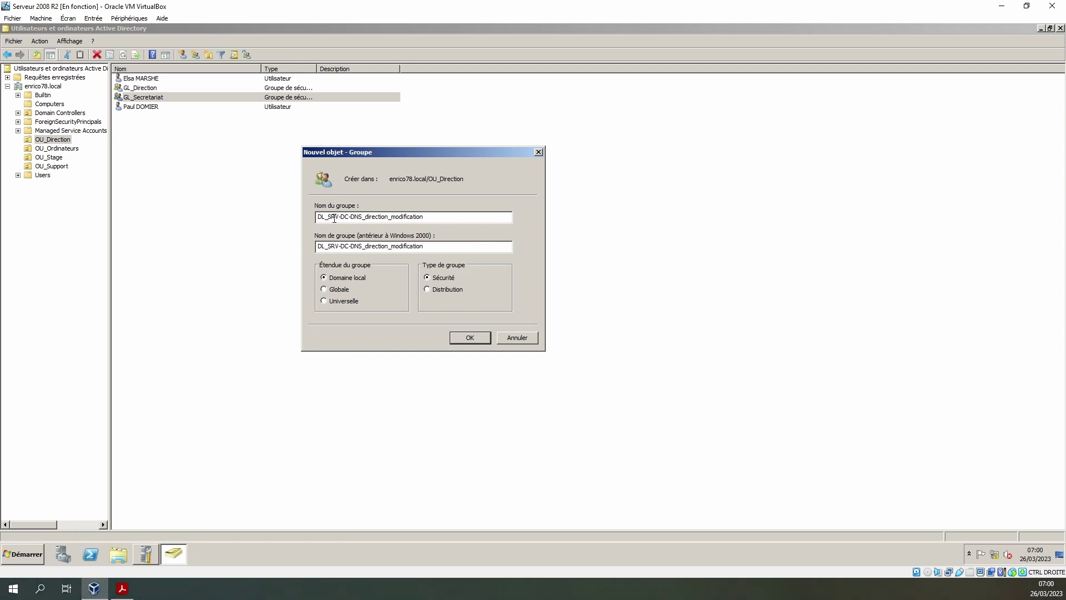
pyautogui.moveTo(328, 218); pyautogui.dragTo(362, 217)
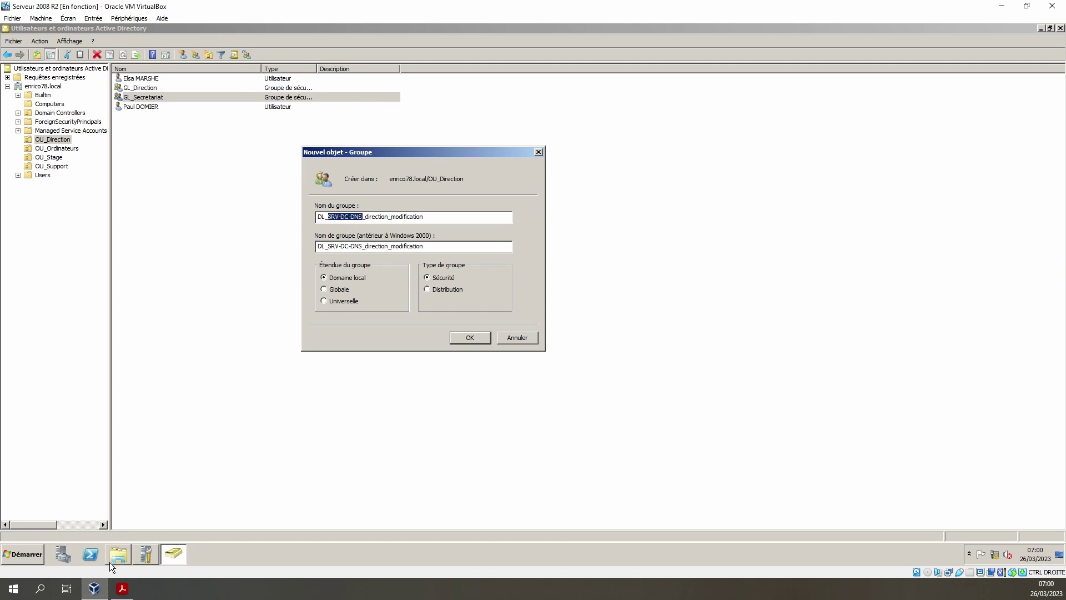
# - Open DNS Manager from the Start menu to check the server's name
pyautogui.click(19, 556)
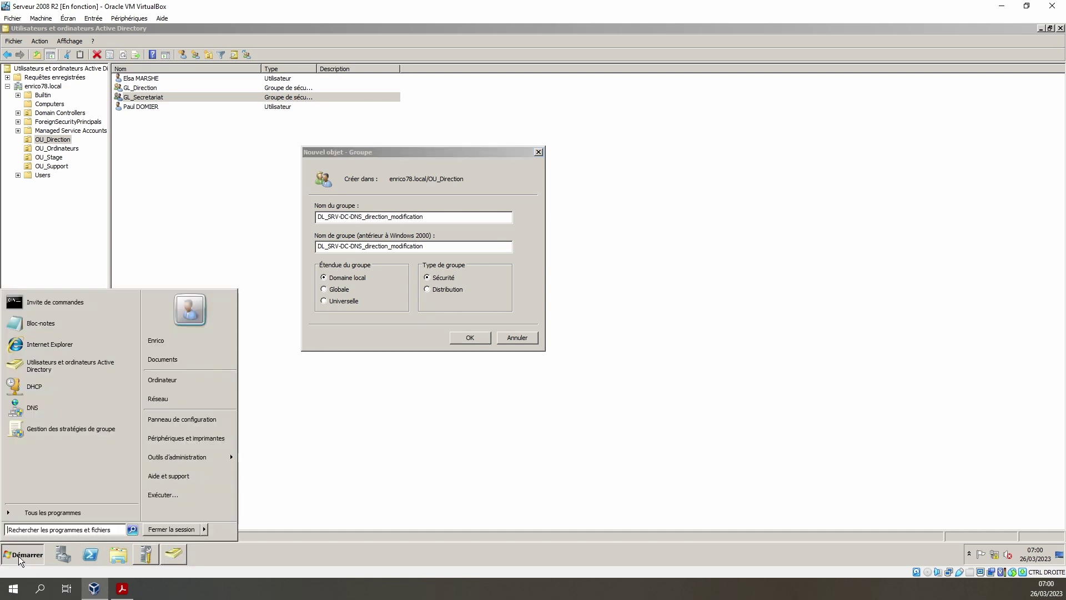
pyautogui.click(18, 555)
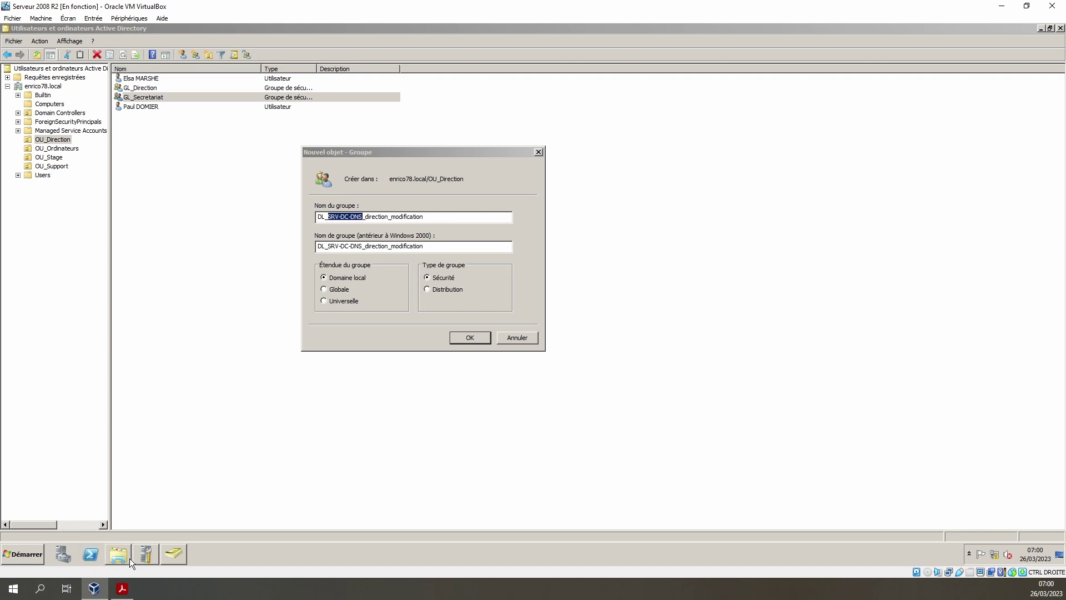
pyautogui.click(6, 558)
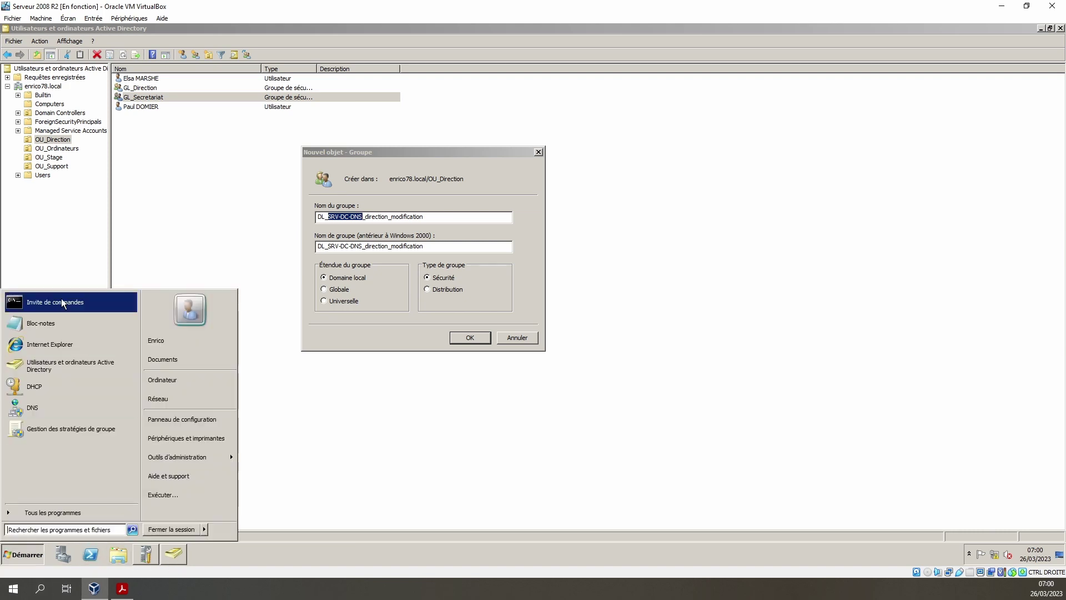
pyautogui.click(41, 410)
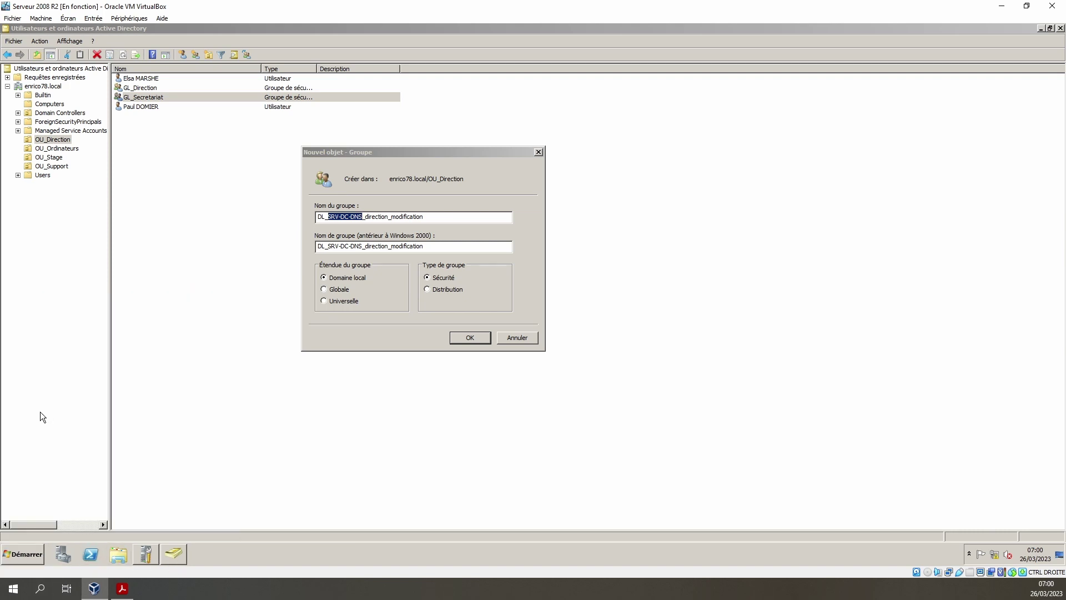
# - Close DNS Manager, rename the group to DL_SRV-Tutos_direction_modification, copy the name, and confirm with OK
pyautogui.doubleClick(100, 114)
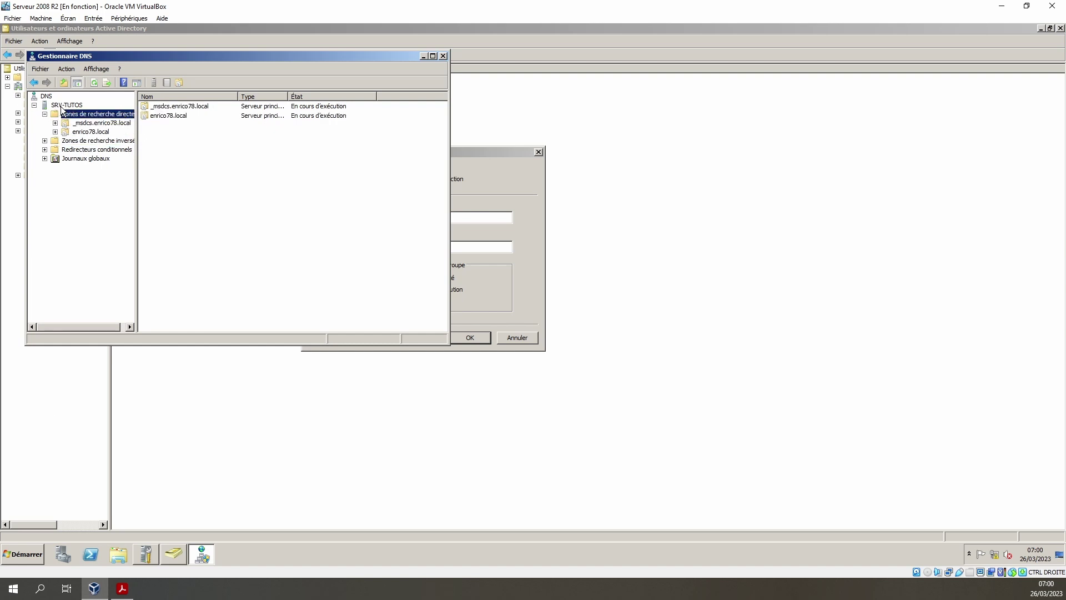
pyautogui.click(443, 56)
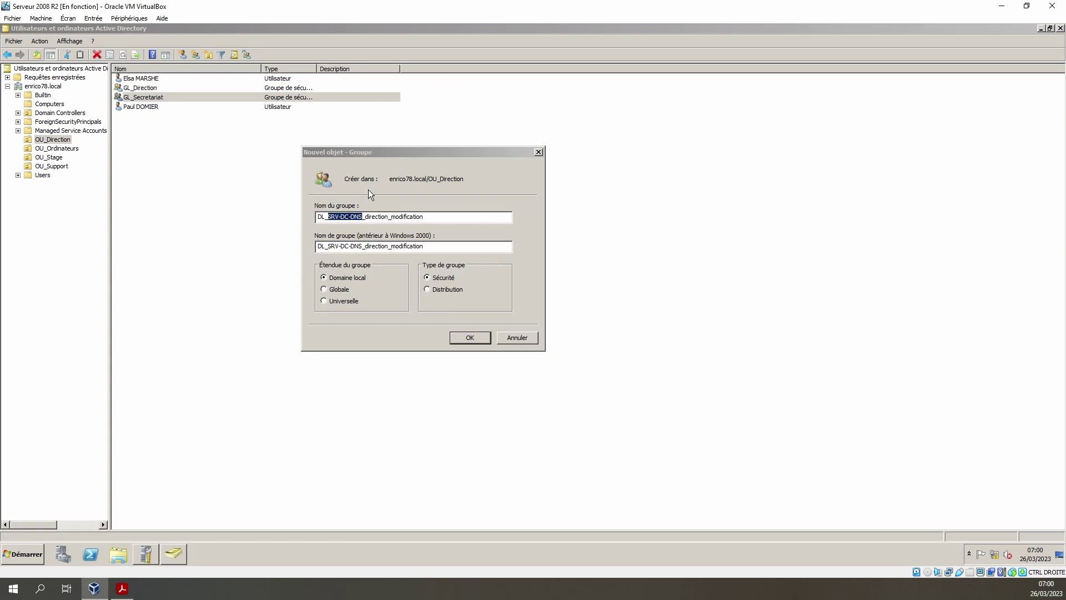
pyautogui.click(343, 216)
pyautogui.press('BackSpace')
pyautogui.press('BackSpace')
pyautogui.press('BackSpace')
pyautogui.press('BackSpace')
pyautogui.press('BackSpace')
pyautogui.press('BackSpace')
pyautogui.write('Tutos')
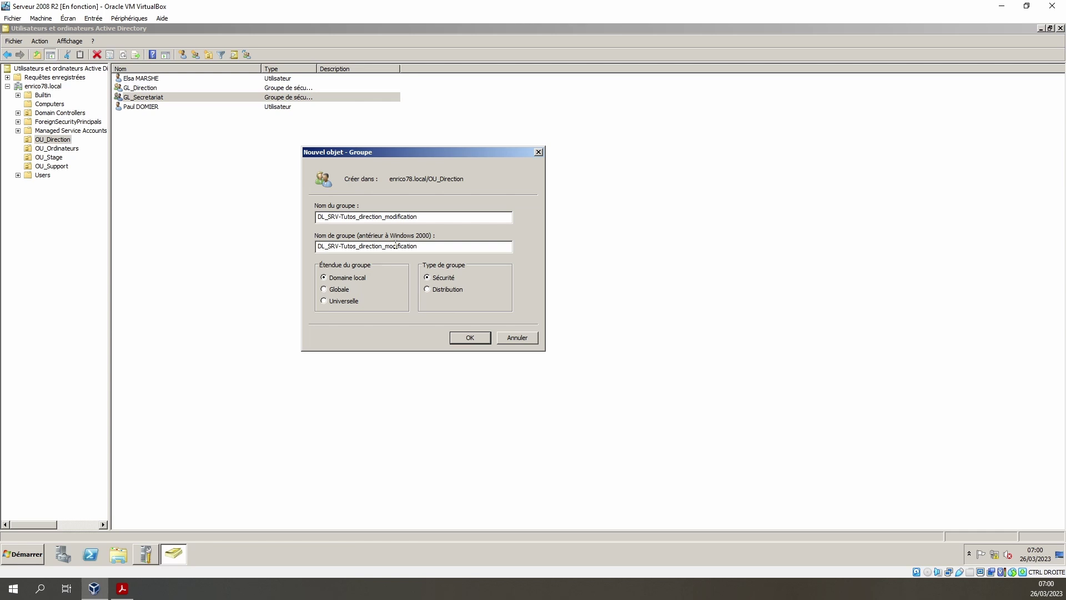
pyautogui.moveTo(425, 218); pyautogui.dragTo(105, 227)
pyautogui.hotkey('ctrl', 'c')
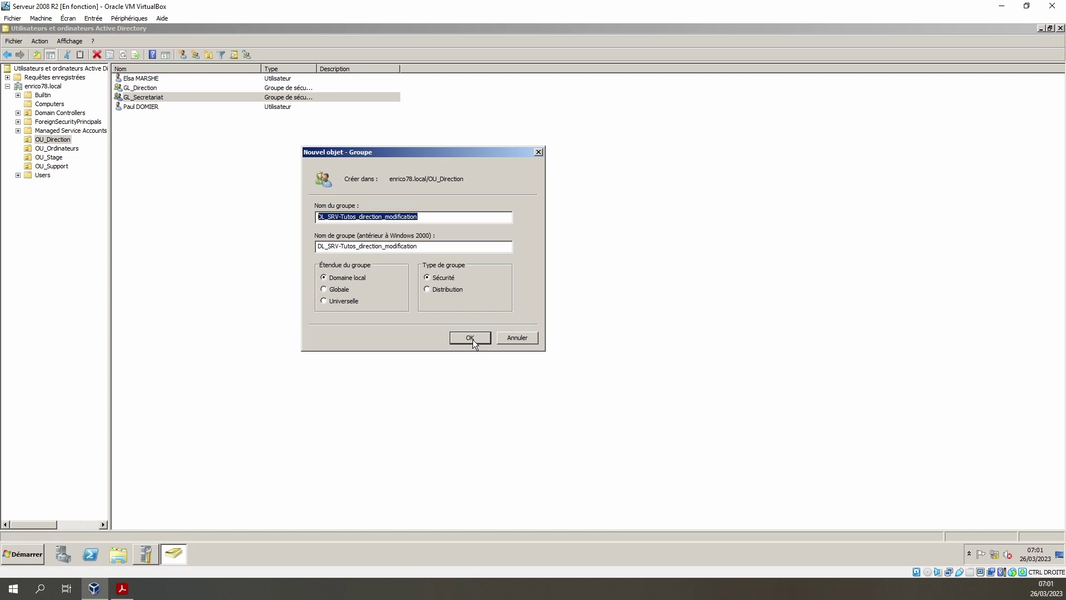
pyautogui.click(472, 338)
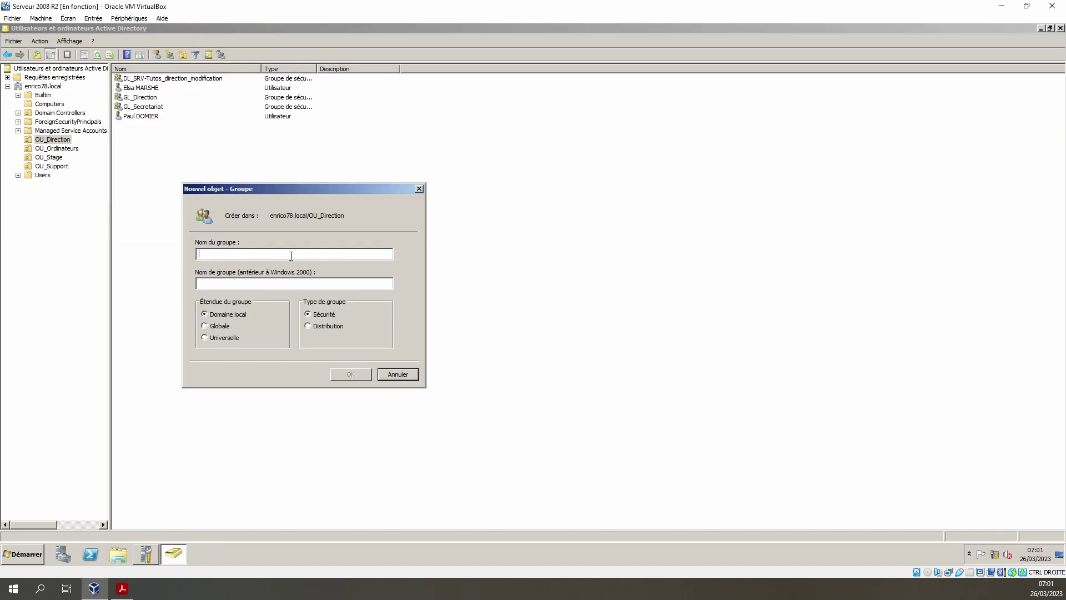
# - Draft a new group named DL_SRV-Tutos_direction_Lecture-exe, then bring up the AGDLP diagram PDF
pyautogui.hotkey('ctrl', 'v')
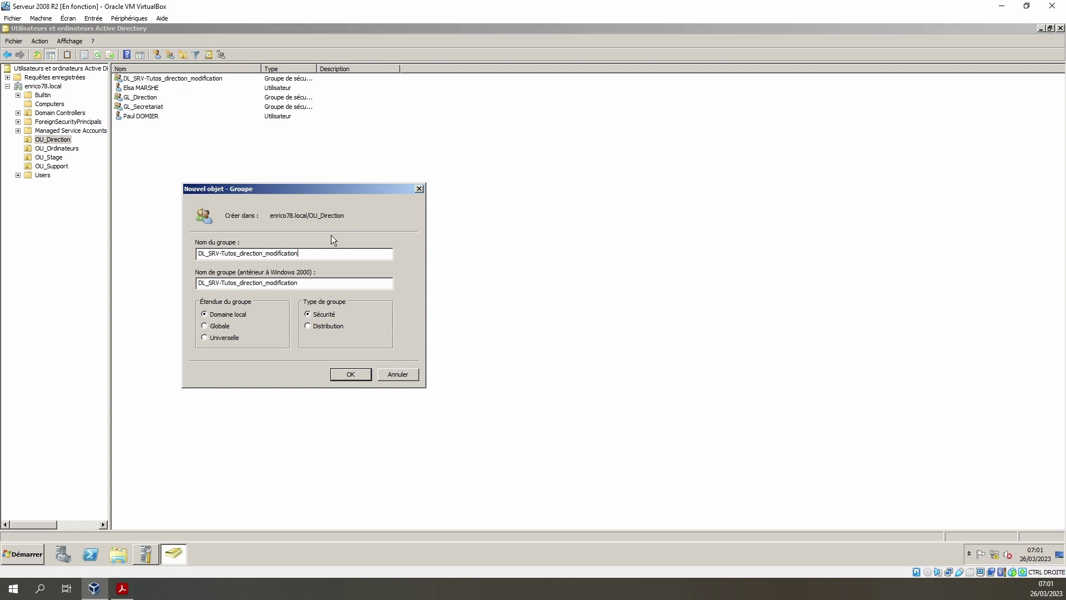
pyautogui.press('BackSpace')
pyautogui.press('BackSpace')
pyautogui.press('BackSpace')
pyautogui.press('BackSpace')
pyautogui.press('BackSpace')
pyautogui.press('BackSpace')
pyautogui.press('BackSpace')
pyautogui.press('BackSpace')
pyautogui.press('BackSpace')
pyautogui.press('BackSpace')
pyautogui.press('BackSpace')
pyautogui.press('BackSpace')
pyautogui.write('Lecture-')
pyautogui.hotkey('ctrl', 'a')
pyautogui.press('BackSpace')
pyautogui.write('DL_SRV-Tutos_direction_Lecture-')
pyautogui.write('exe')
pyautogui.click(122, 589)
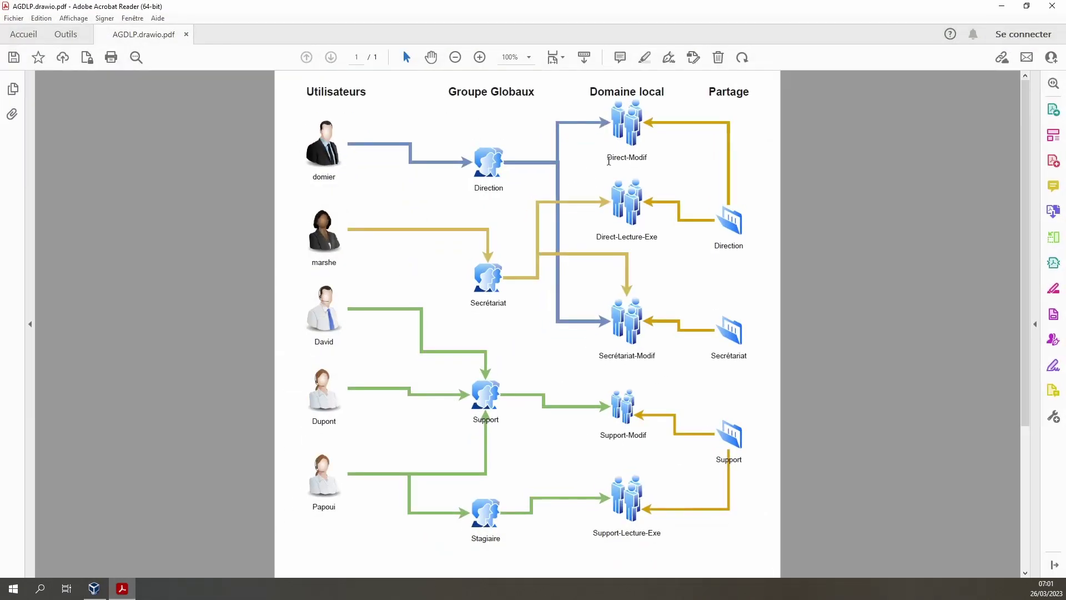
# - Read the Direct-Modif and Direct-Lecture-Exe labels in the AGDLP diagram, then return to the server
pyautogui.moveTo(614, 160); pyautogui.dragTo(652, 159)
pyautogui.moveTo(595, 238); pyautogui.dragTo(671, 244)
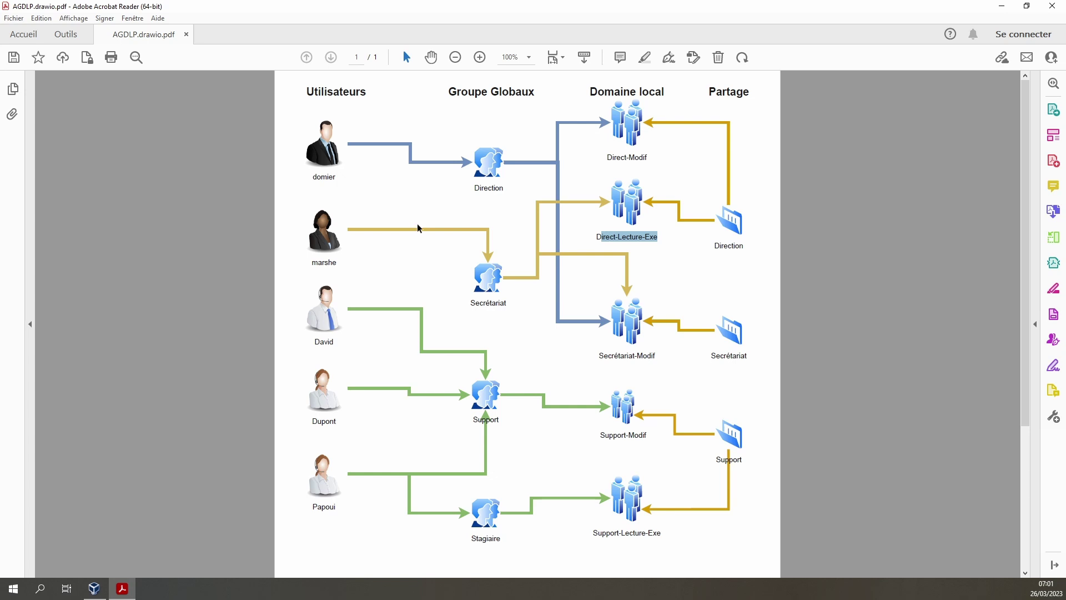
pyautogui.hotkey('alt', 'Tab')
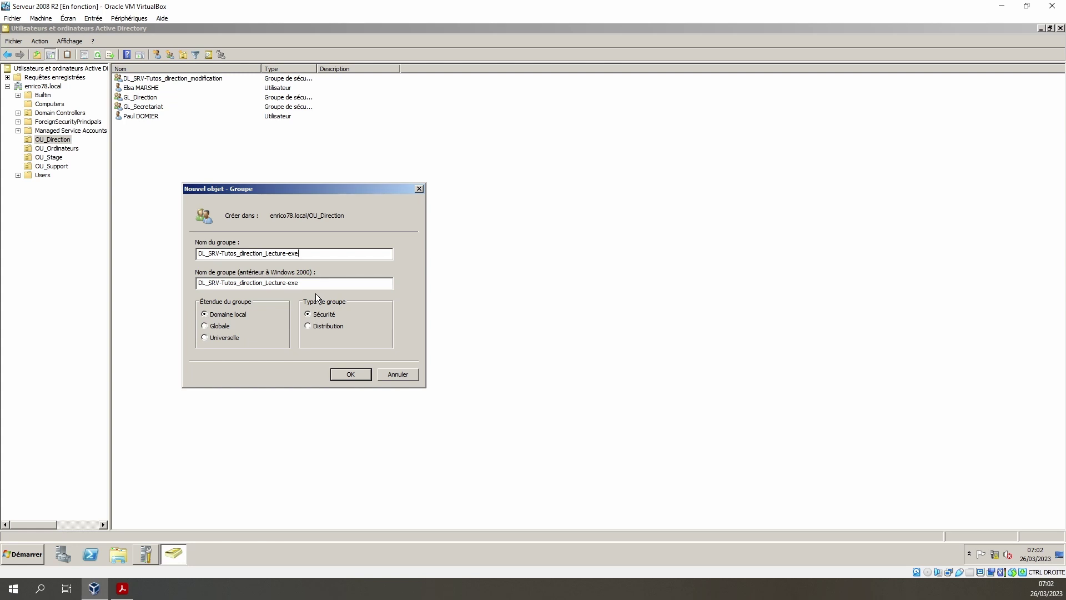
# - Create DL_SRV-Tutos_direction_Lecture-exe and DL_SRV-Tutos_direction_Deny, then close the Lecture-exe properties
pyautogui.click(353, 371)
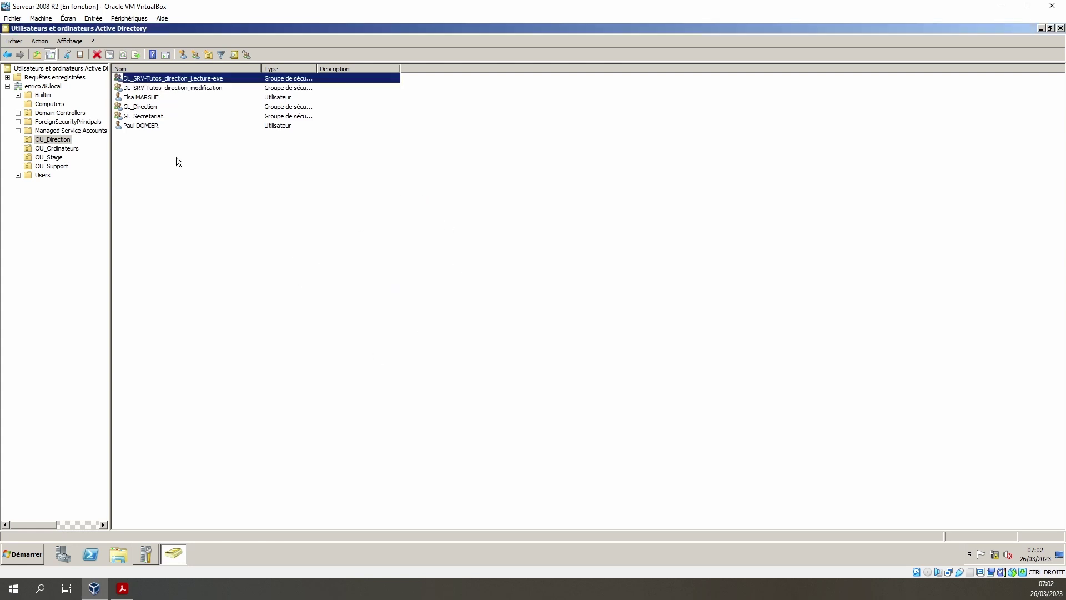
pyautogui.click(195, 54)
pyautogui.hotkey('ctrl', 'v')
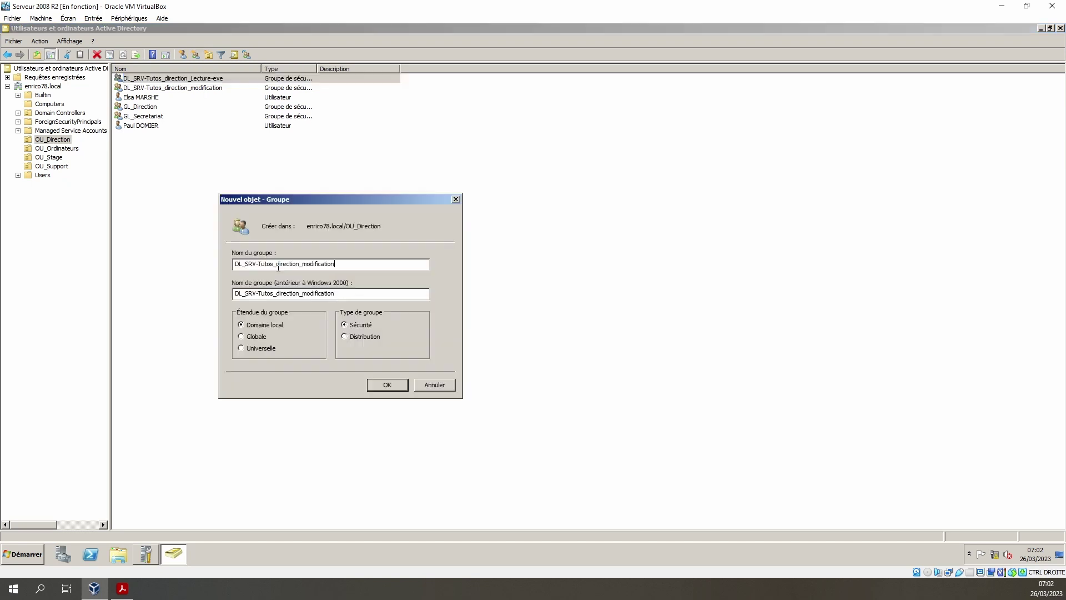
pyautogui.press('BackSpace')
pyautogui.press('BackSpace')
pyautogui.press('BackSpace')
pyautogui.press('BackSpace')
pyautogui.press('BackSpace')
pyautogui.press('BackSpace')
pyautogui.press('BackSpace')
pyautogui.press('BackSpace')
pyautogui.press('BackSpace')
pyautogui.press('BackSpace')
pyautogui.press('BackSpace')
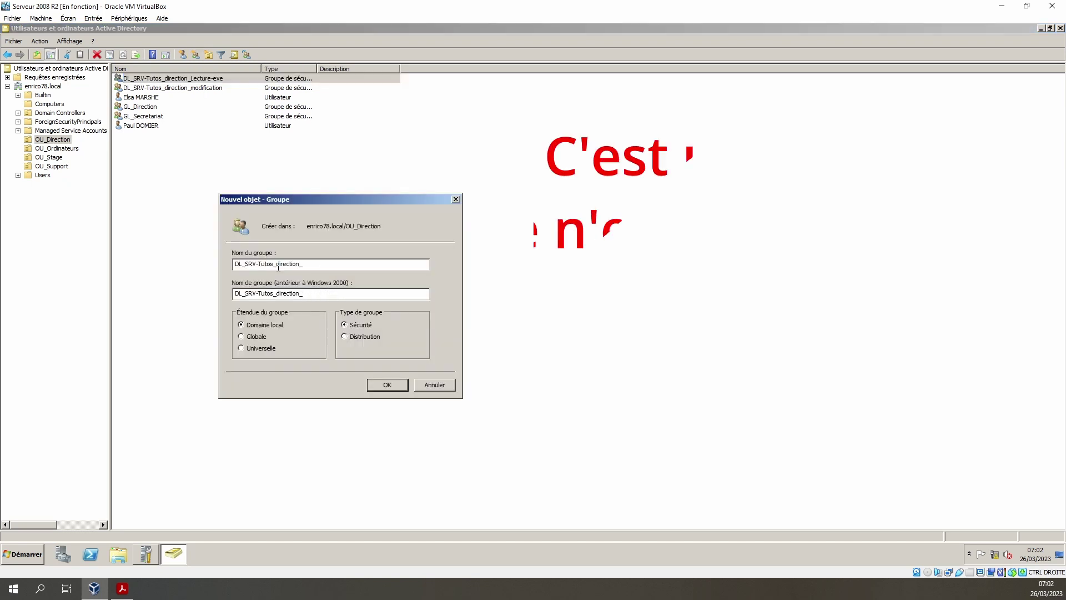
pyautogui.write('Deny')
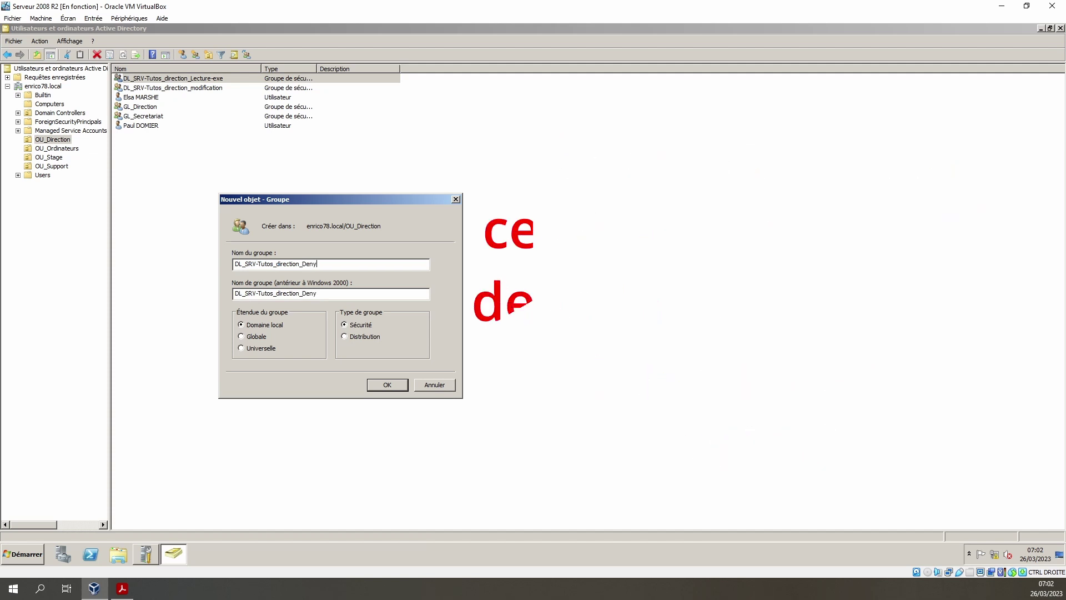
pyautogui.press('Return')
pyautogui.press('Return')
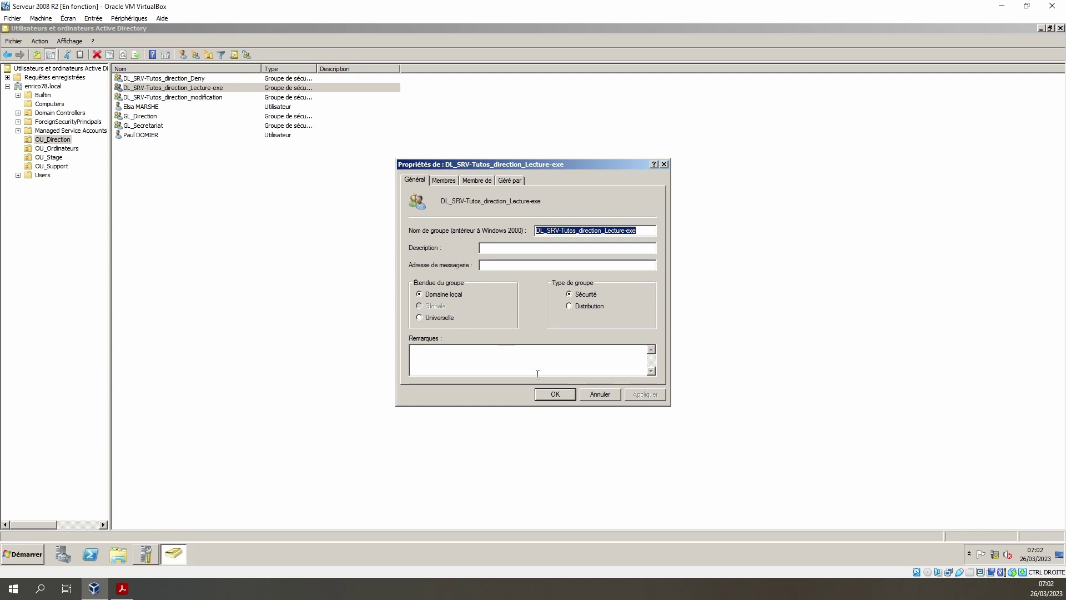
pyautogui.click(558, 395)
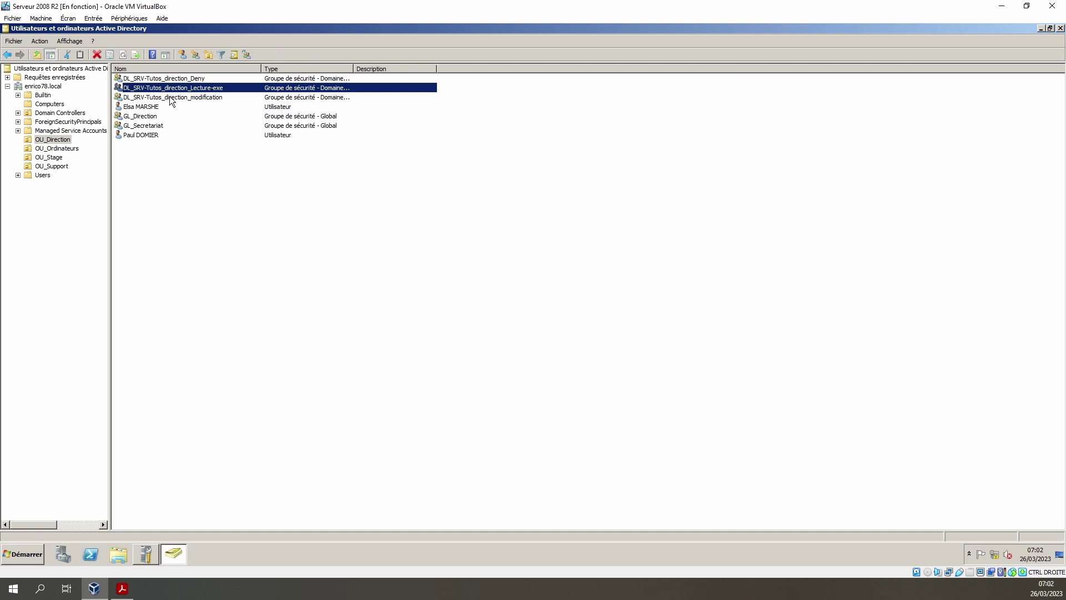
# - Add GL_Direction to the direction modification, Lecture-exe and Deny DL groups, found by searching 'dl'
pyautogui.doubleClick(146, 117)
pyautogui.click(477, 180)
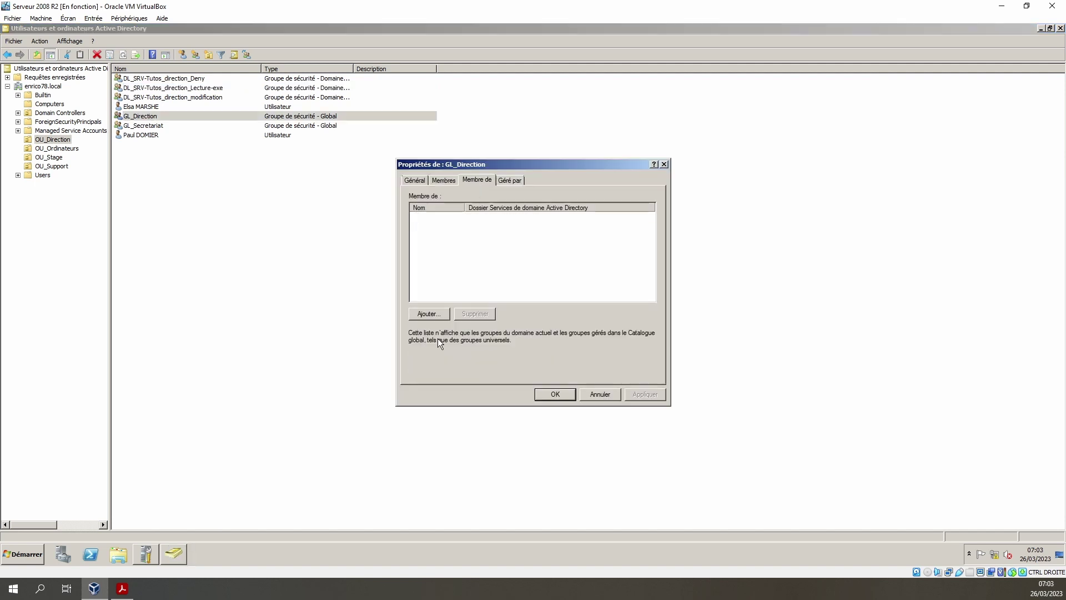
pyautogui.click(430, 315)
pyautogui.write('dl')
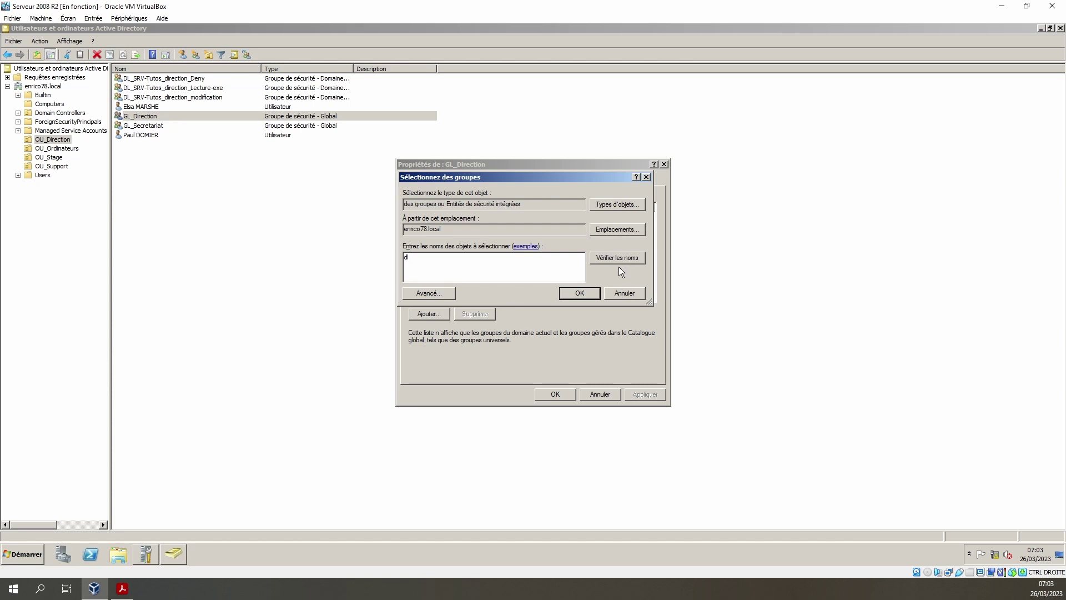
pyautogui.click(622, 258)
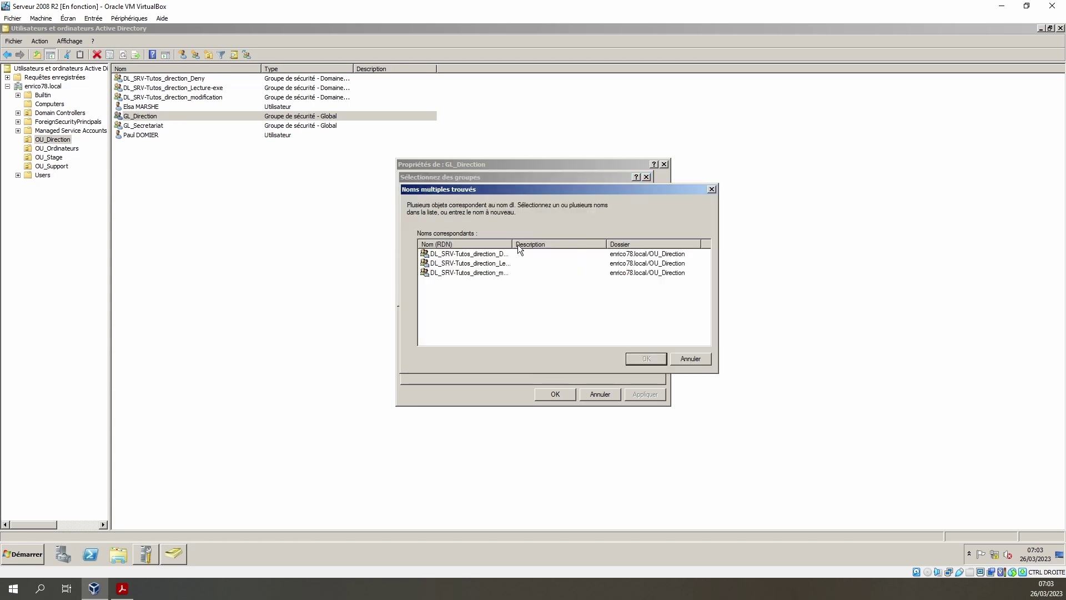
pyautogui.moveTo(512, 244); pyautogui.dragTo(569, 246)
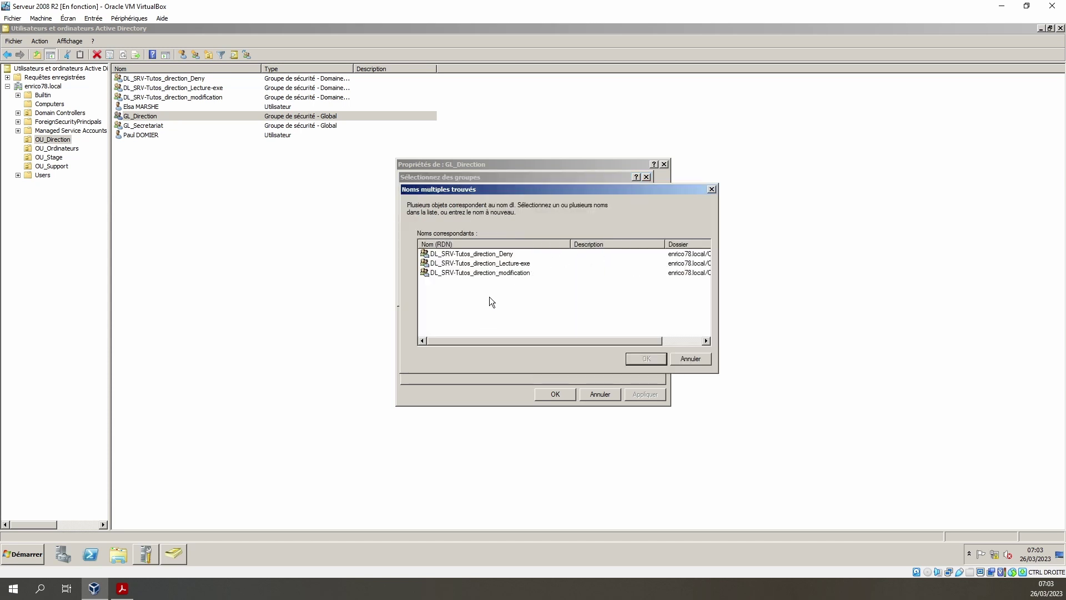
pyautogui.click(493, 272)
pyautogui.keyDown('ctrl'); pyautogui.click(492, 263); pyautogui.keyUp('ctrl')
pyautogui.keyDown('ctrl'); pyautogui.click(491, 254); pyautogui.keyUp('ctrl')
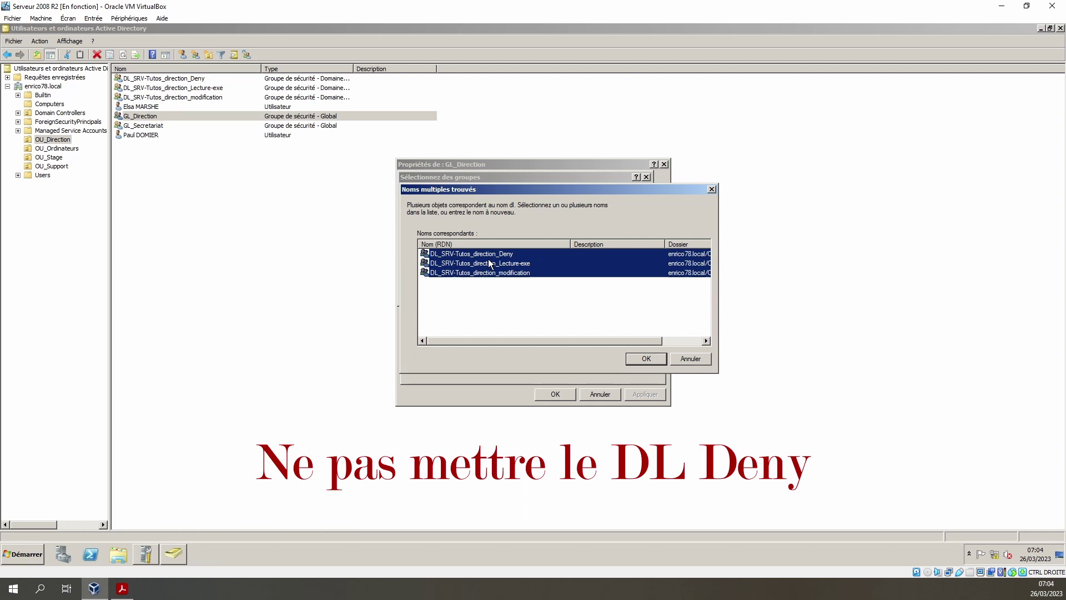
pyautogui.click(647, 358)
pyautogui.click(656, 396)
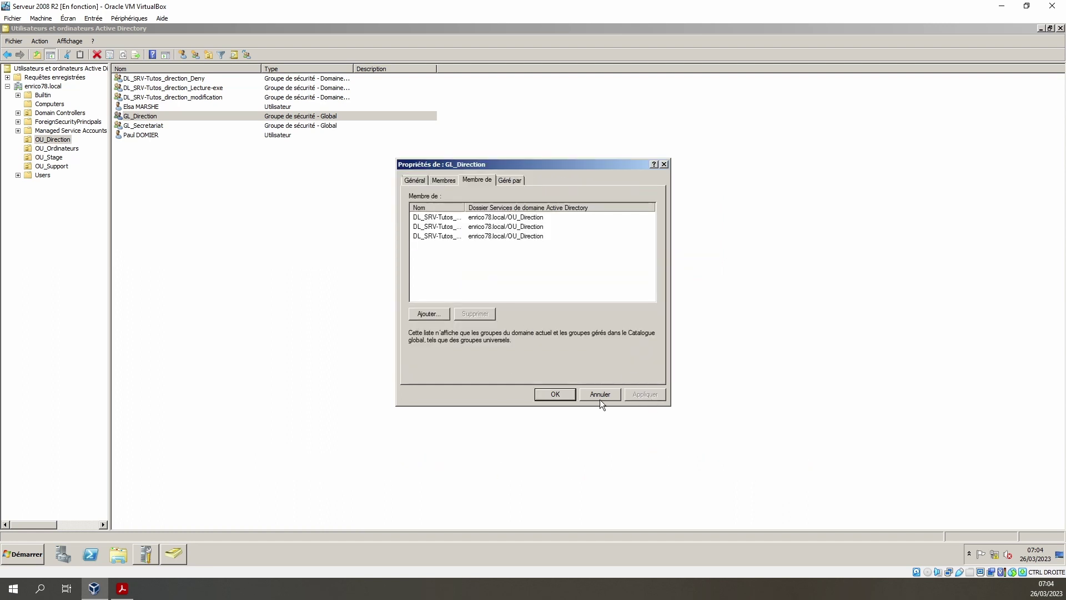
pyautogui.click(555, 394)
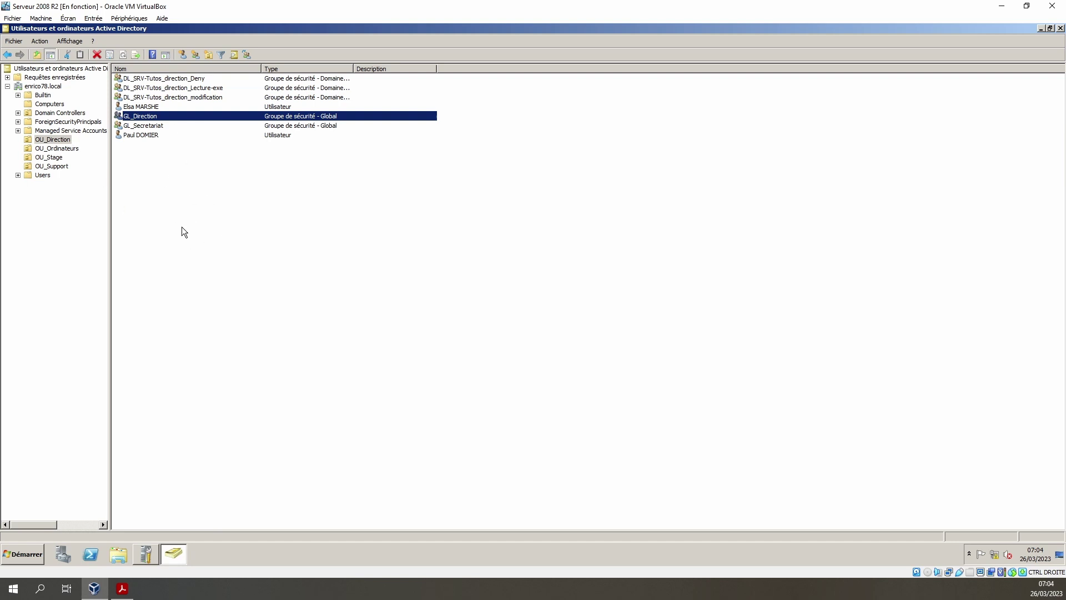
# - Create DL_SRV-Tutos_secretariat_modification by editing the pasted direction group name
pyautogui.click(196, 55)
pyautogui.write('DL_SRV-Tutos_direction_modification')
pyautogui.write('secretariat')
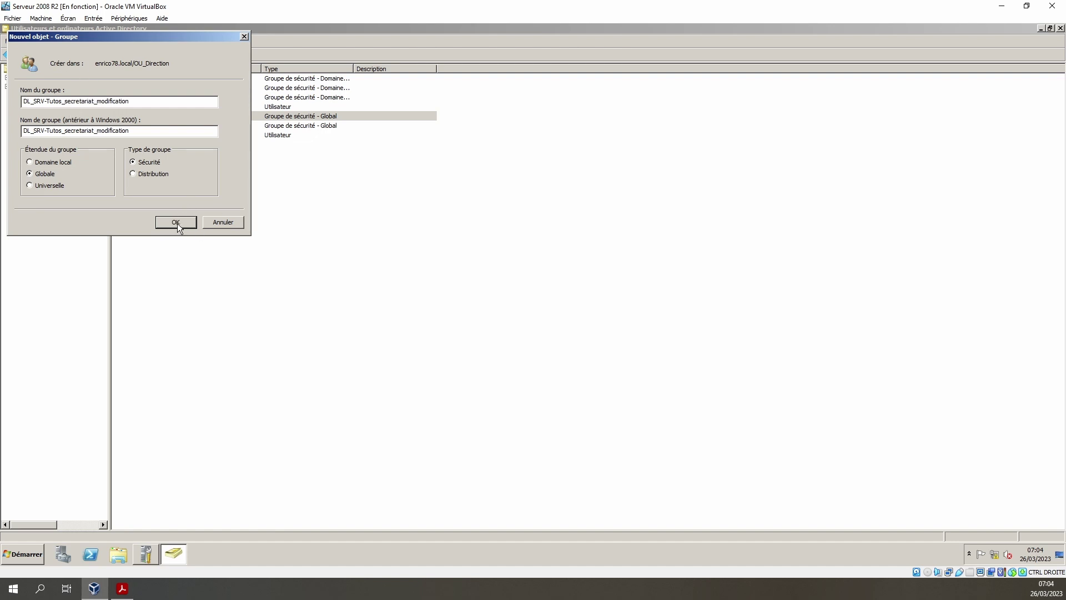
pyautogui.click(175, 223)
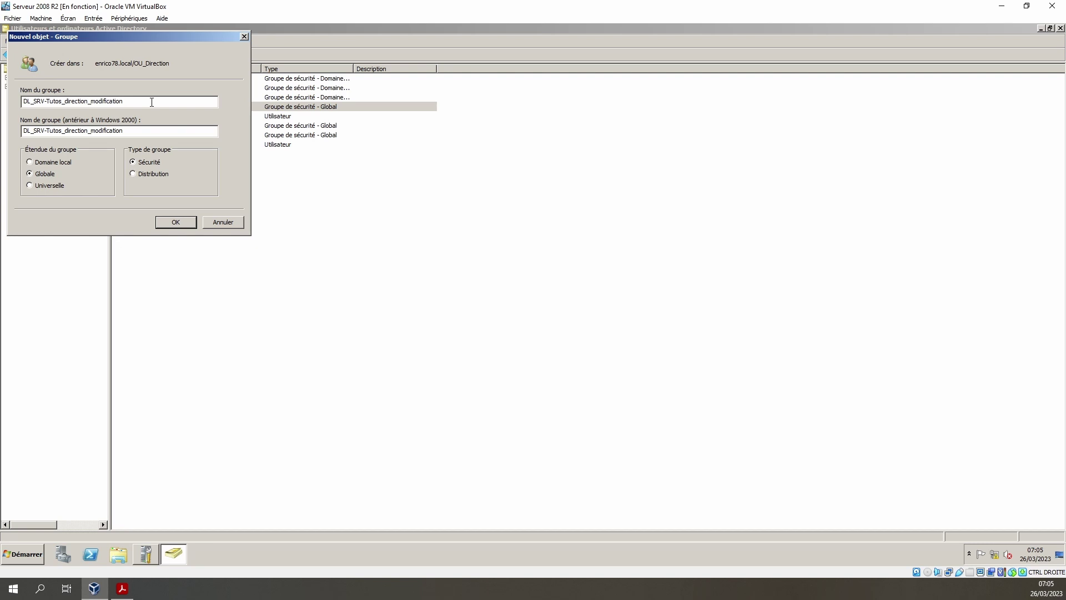
# - Name the next new group DL_SRV-Tutos_secretariat_Deny
pyautogui.press('BackSpace')
pyautogui.press('BackSpace')
pyautogui.press('BackSpace')
pyautogui.press('BackSpace')
pyautogui.press('BackSpace')
pyautogui.press('BackSpace')
pyautogui.press('BackSpace')
pyautogui.press('BackSpace')
pyautogui.press('BackSpace')
pyautogui.write('secretariat')
pyautogui.write('De')
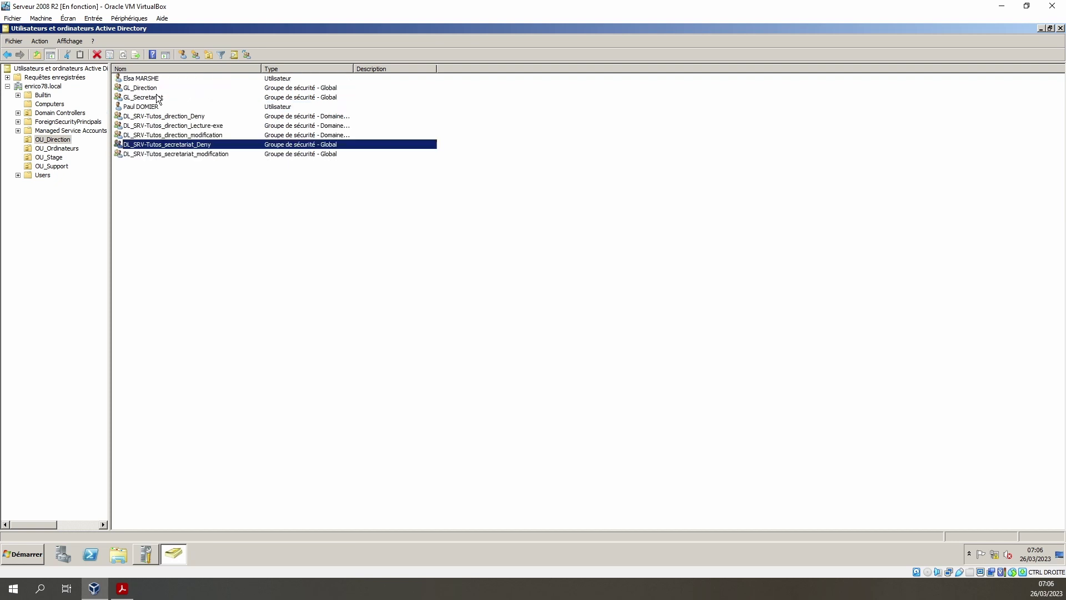
# - Add GL_Secretariat to the secretariat Deny and modification DL groups, checking the AGDLP diagram
pyautogui.click(151, 97)
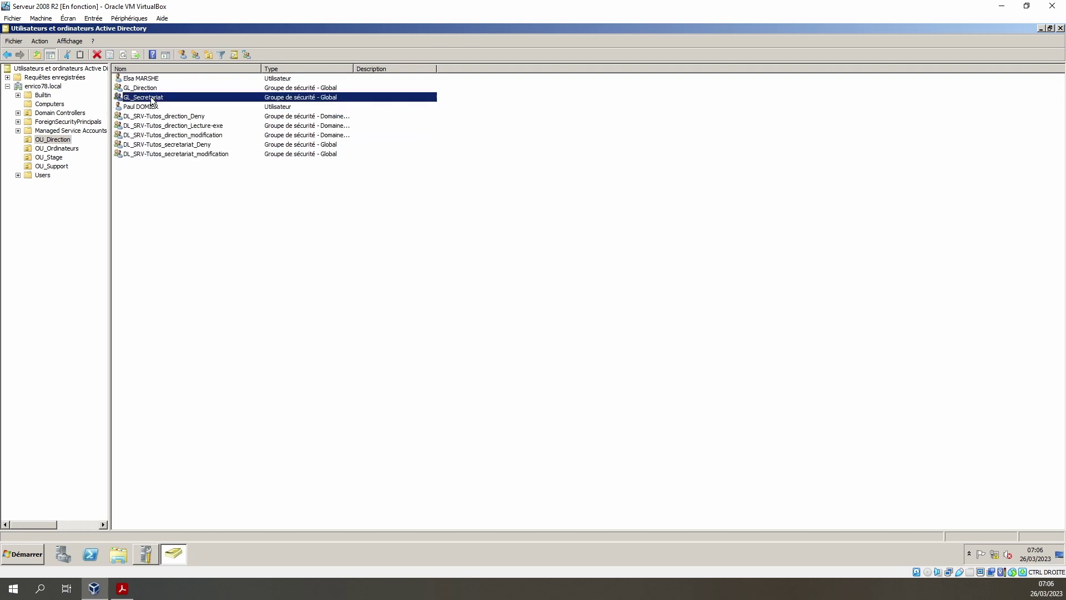
pyautogui.doubleClick(151, 96)
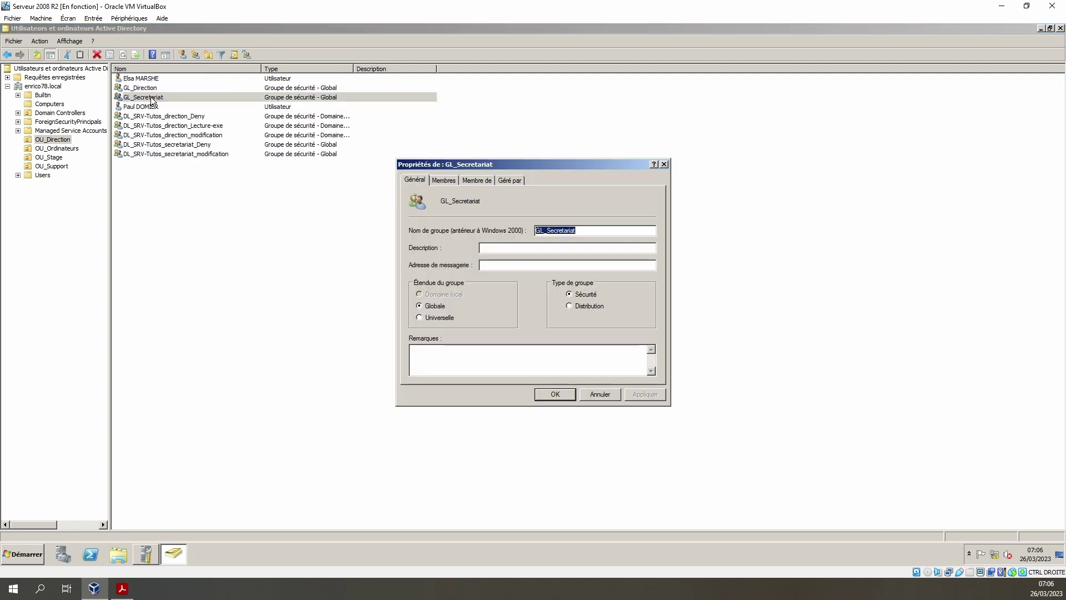
pyautogui.click(476, 181)
pyautogui.click(424, 315)
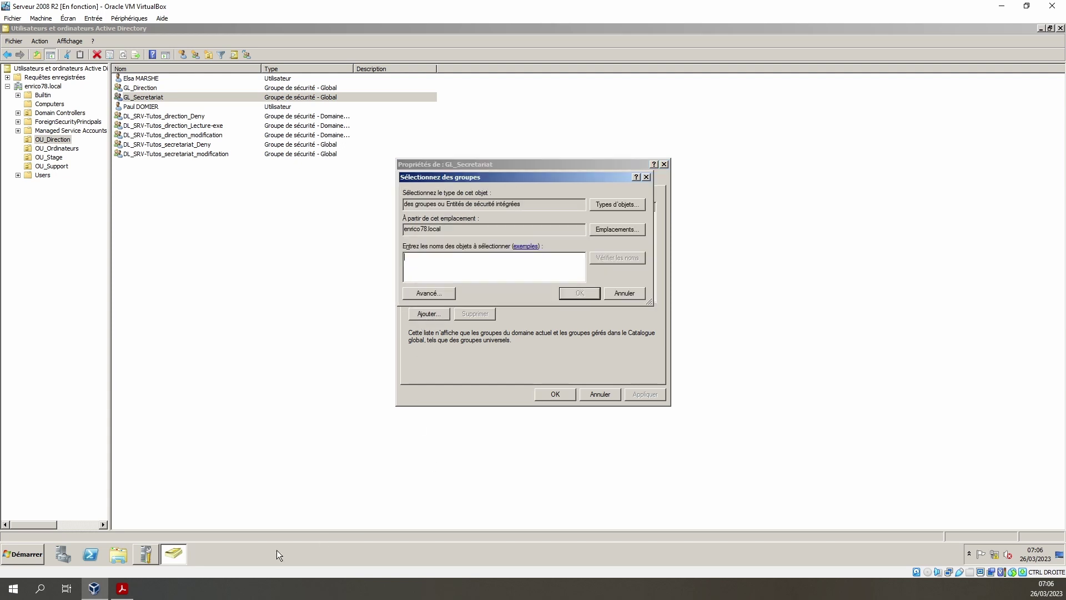
pyautogui.click(123, 588)
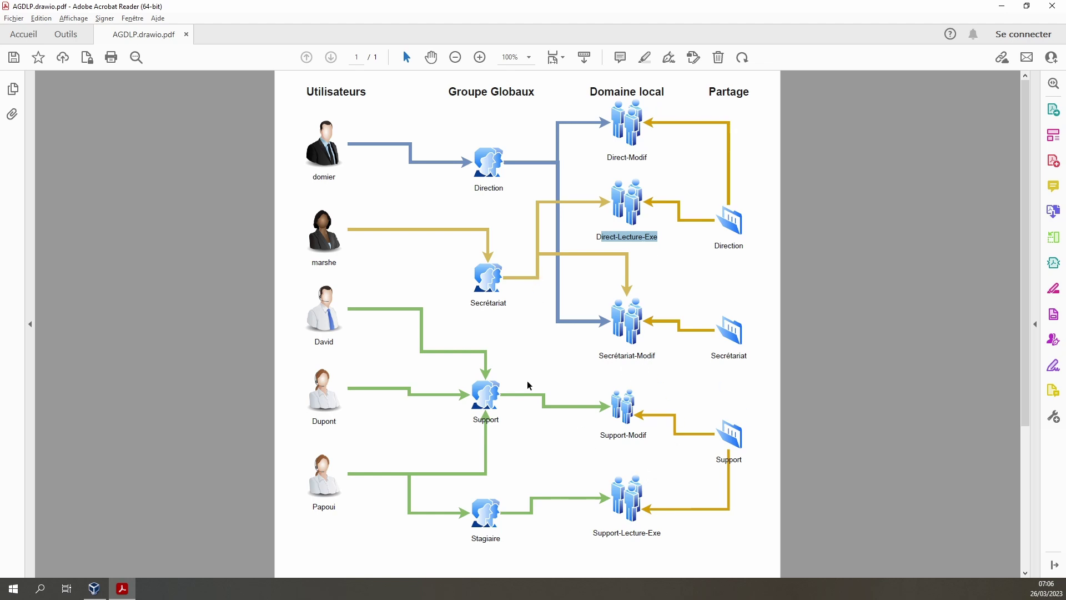
pyautogui.hotkey('alt', 'Tab')
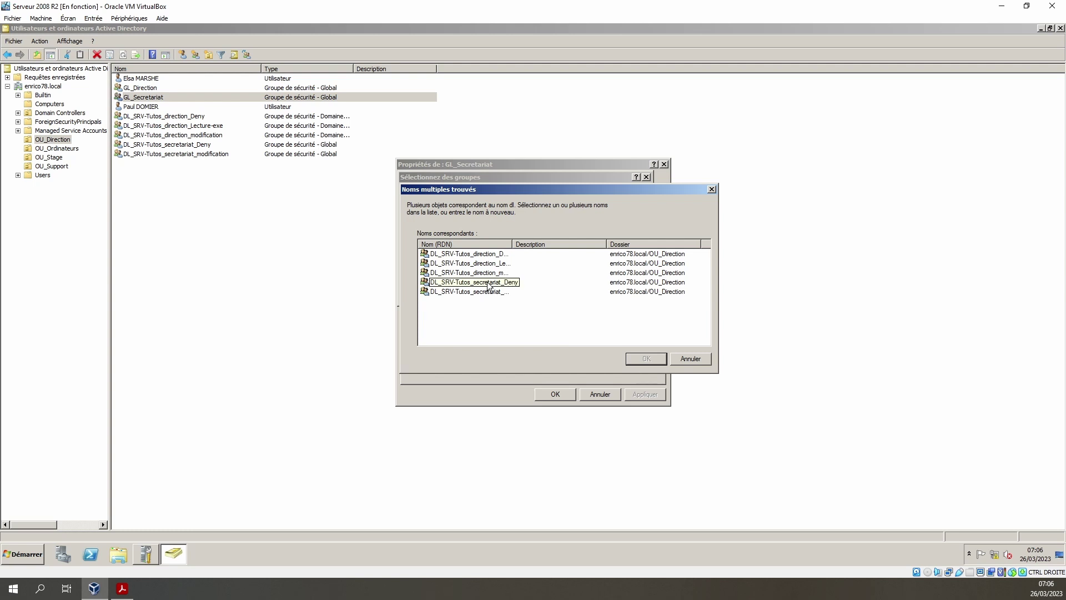
pyautogui.click(485, 285)
pyautogui.keyDown('shift'); pyautogui.click(486, 293); pyautogui.keyUp('shift')
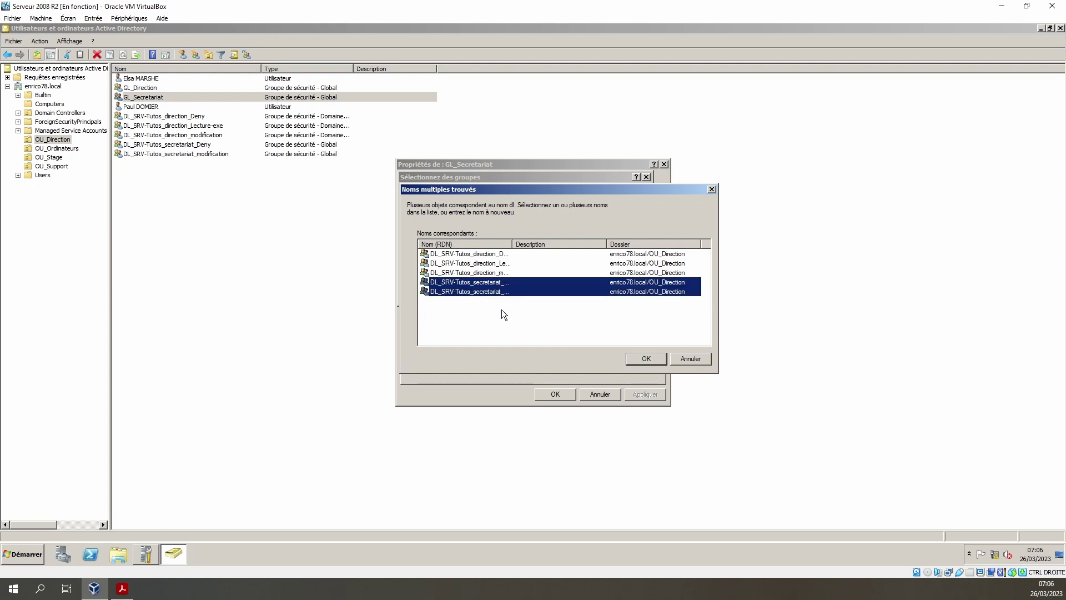
pyautogui.click(643, 359)
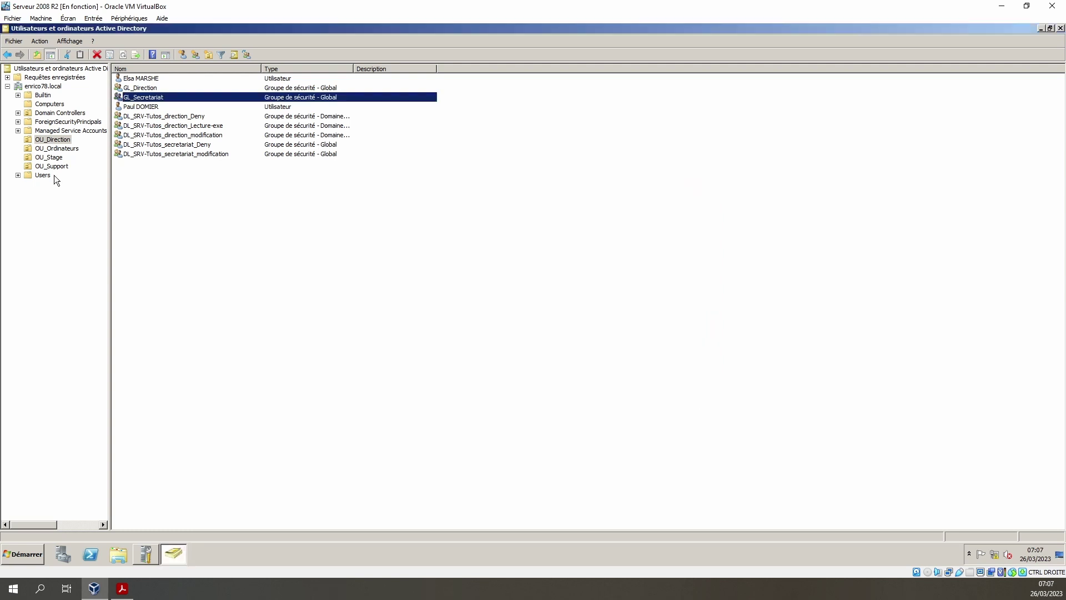
# - Create DL_SRV-Tutos_support_modification as a domain-local security group in OU_Support
pyautogui.click(53, 166)
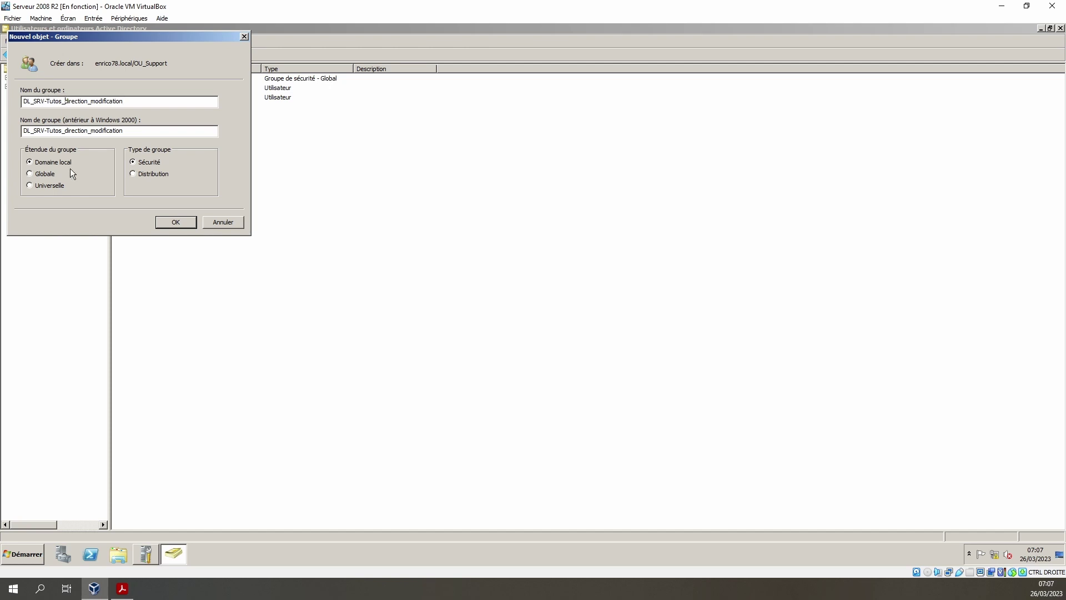
pyautogui.press('Delete')
pyautogui.press('Delete')
pyautogui.press('Delete')
pyautogui.press('Delete')
pyautogui.press('Delete')
pyautogui.press('Delete')
pyautogui.press('Delete')
pyautogui.press('Delete')
pyautogui.press('Delete')
pyautogui.write('support')
pyautogui.hotkey('ctrl', 'a')
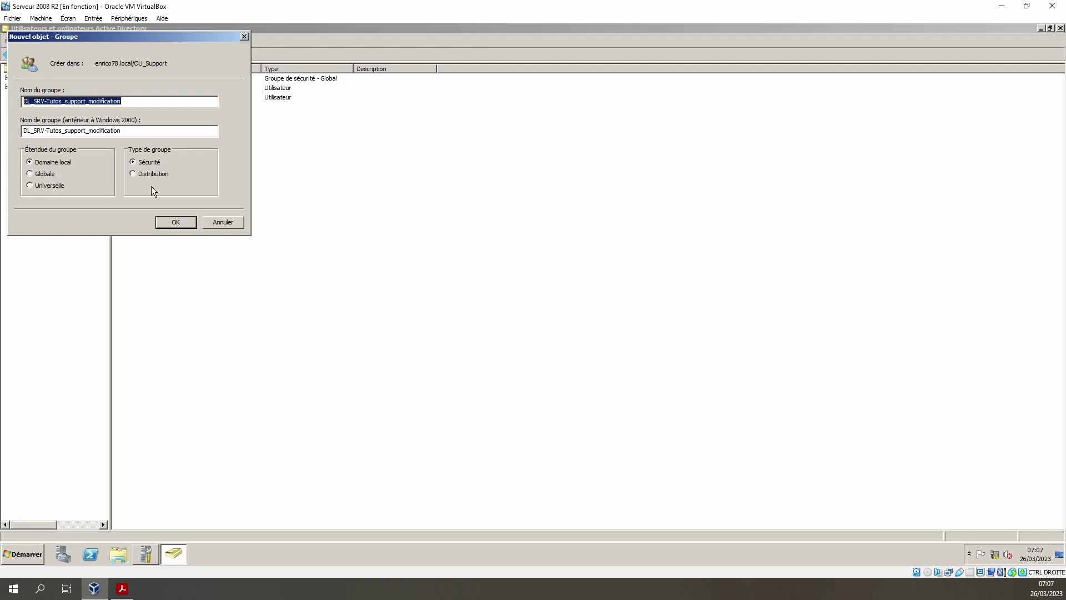
pyautogui.click(176, 223)
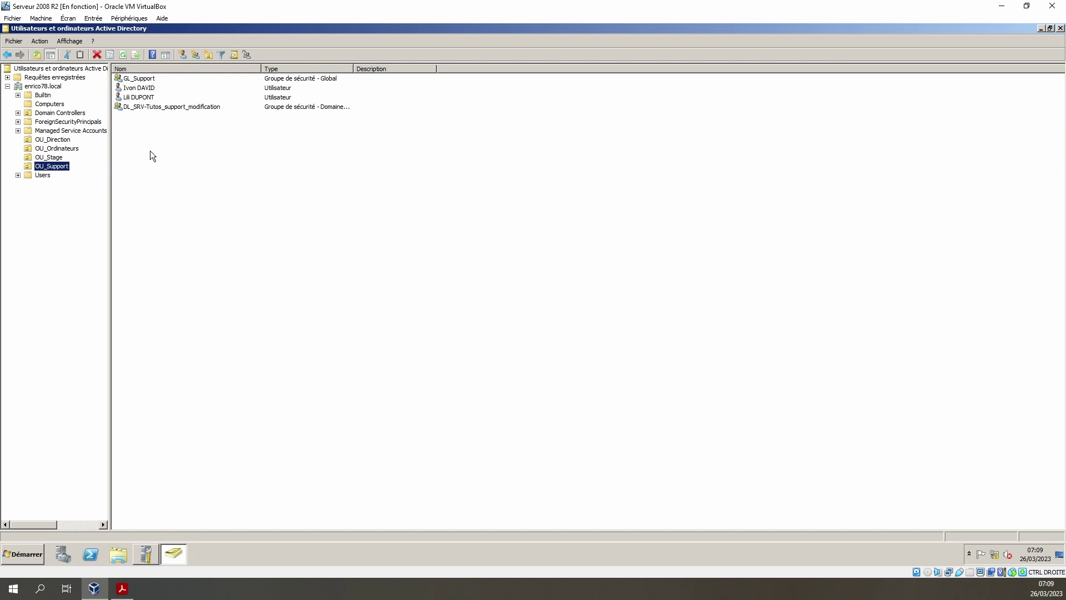
# - Create the domain-local group DL_SRV-Tutos_support_Lecture-exe in OU_Support, leaving the modification group's name unchanged
pyautogui.click(193, 105)
pyautogui.click(193, 103)
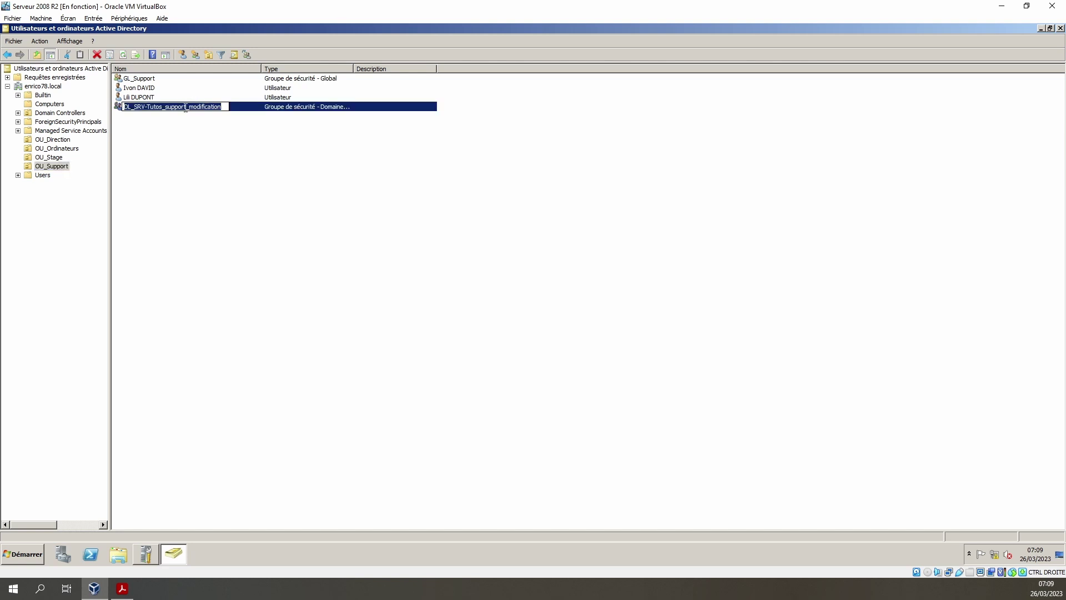
pyautogui.press('Escape')
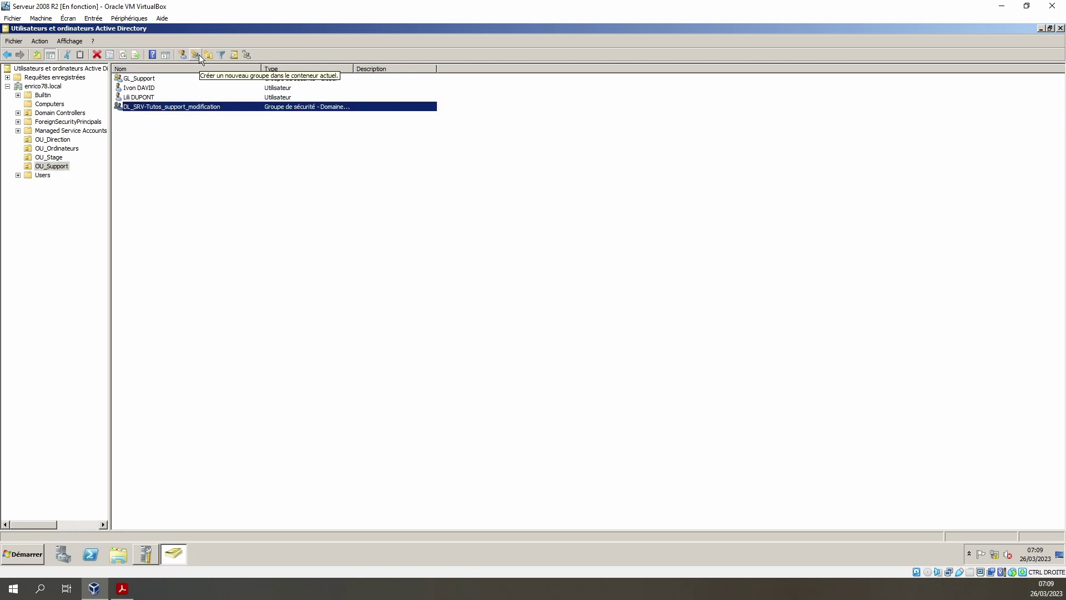
pyautogui.click(194, 56)
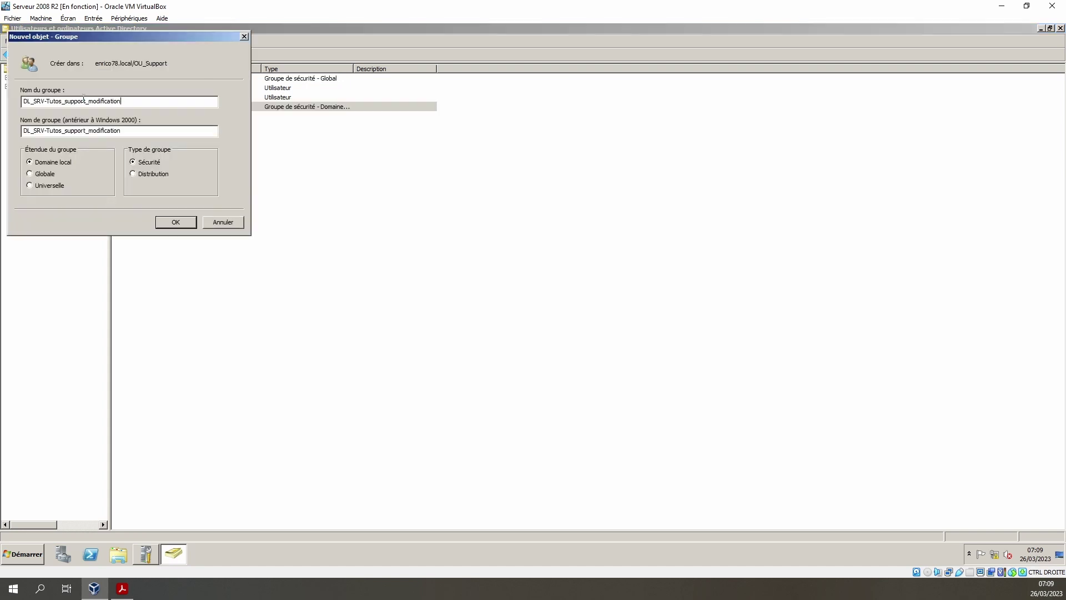
pyautogui.press('BackSpace')
pyautogui.press('BackSpace')
pyautogui.press('BackSpace')
pyautogui.press('BackSpace')
pyautogui.write('tu')
pyautogui.click(175, 222)
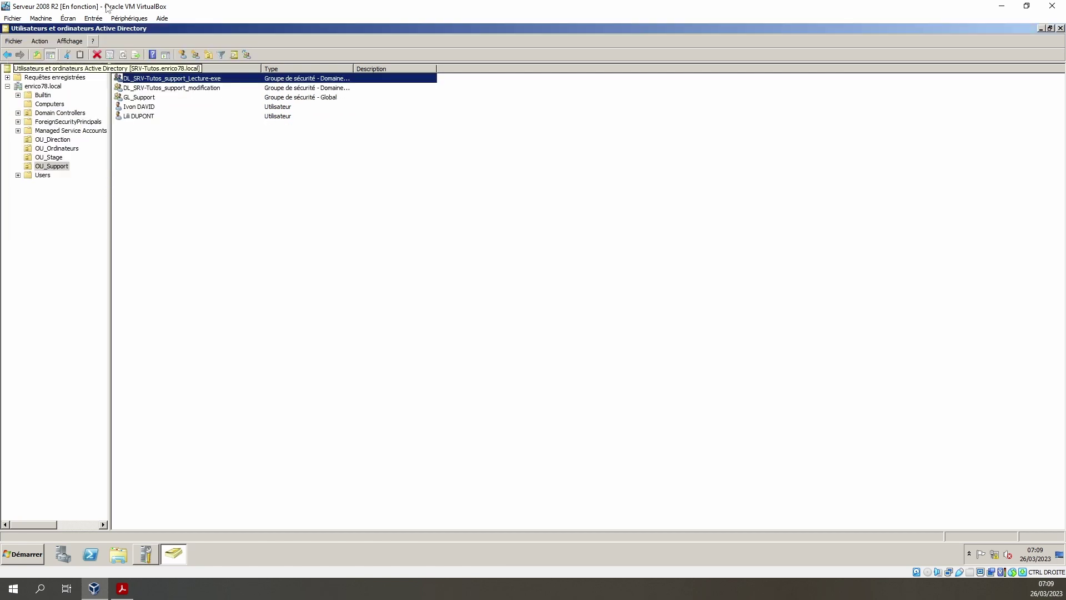
pyautogui.click(53, 139)
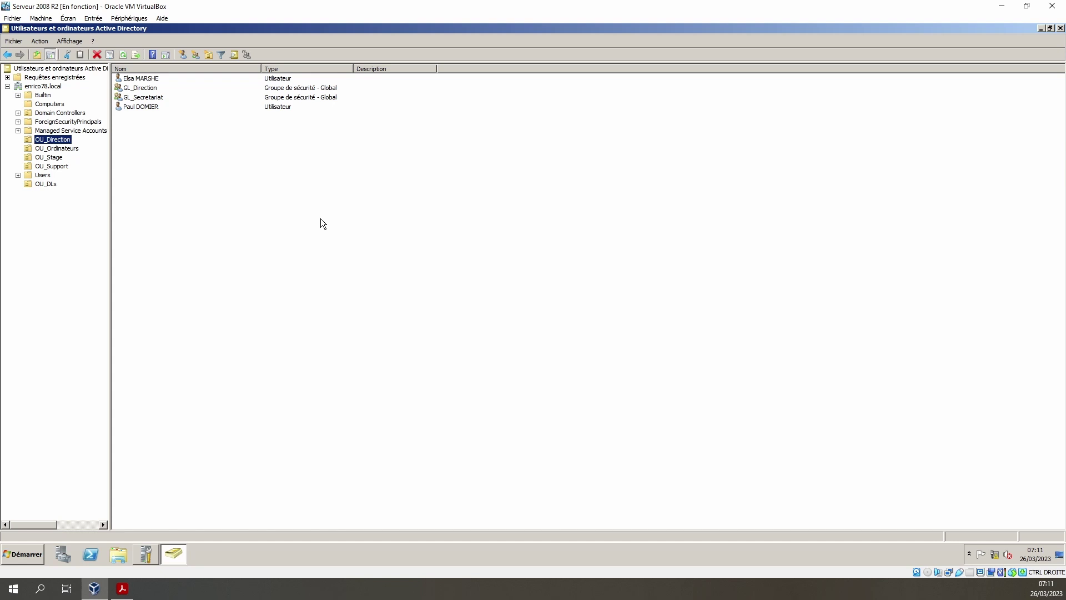
# - Verify GL_Direction's three and GL_Secretariat's two DL group memberships
pyautogui.doubleClick(149, 89)
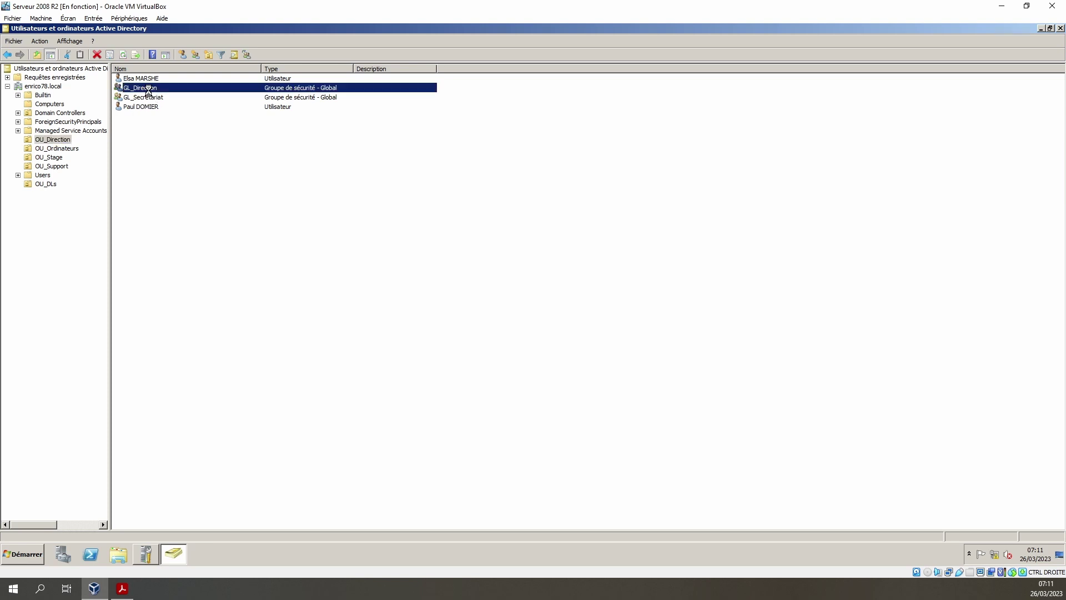
pyautogui.click(487, 181)
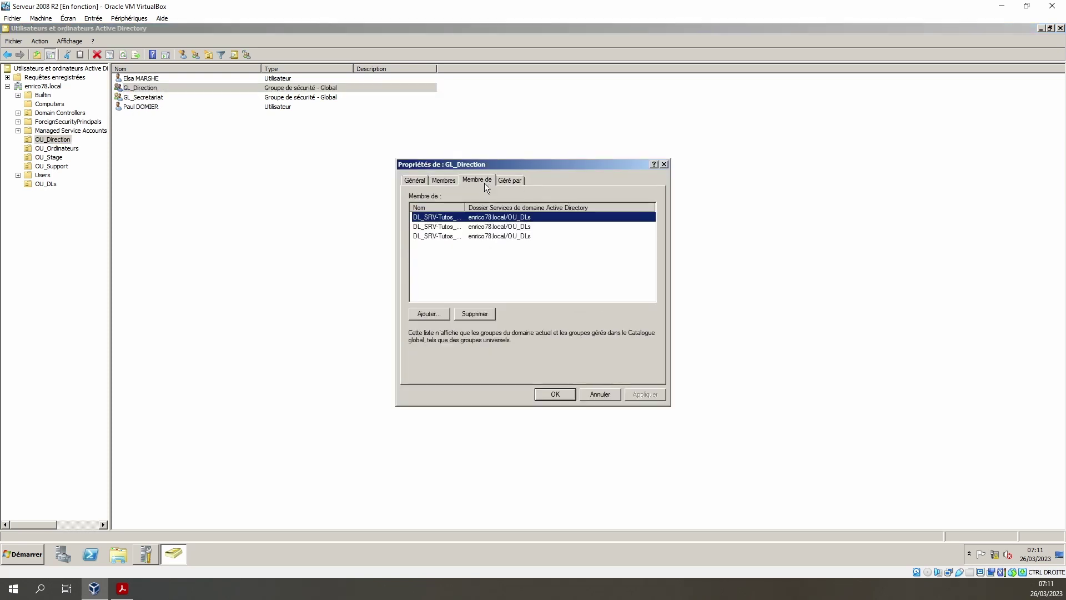
pyautogui.doubleClick(158, 95)
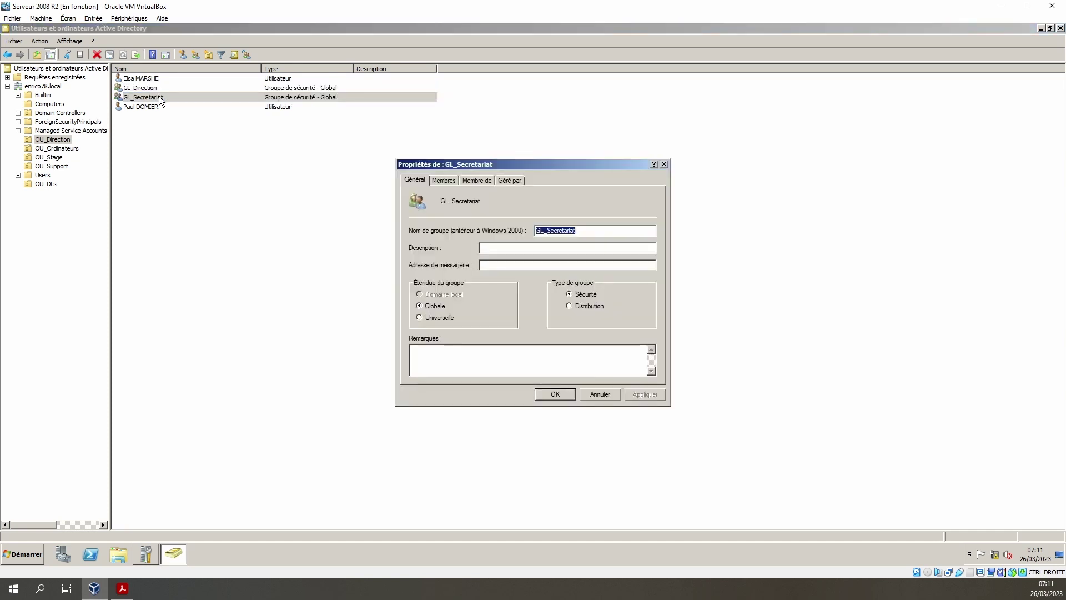
pyautogui.click(486, 181)
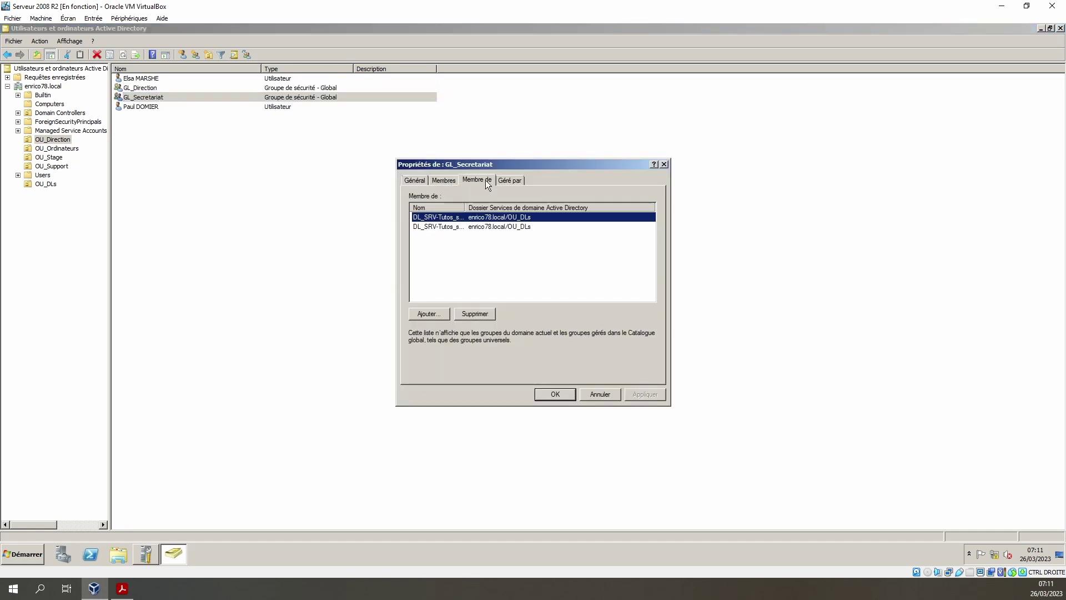
pyautogui.doubleClick(465, 208)
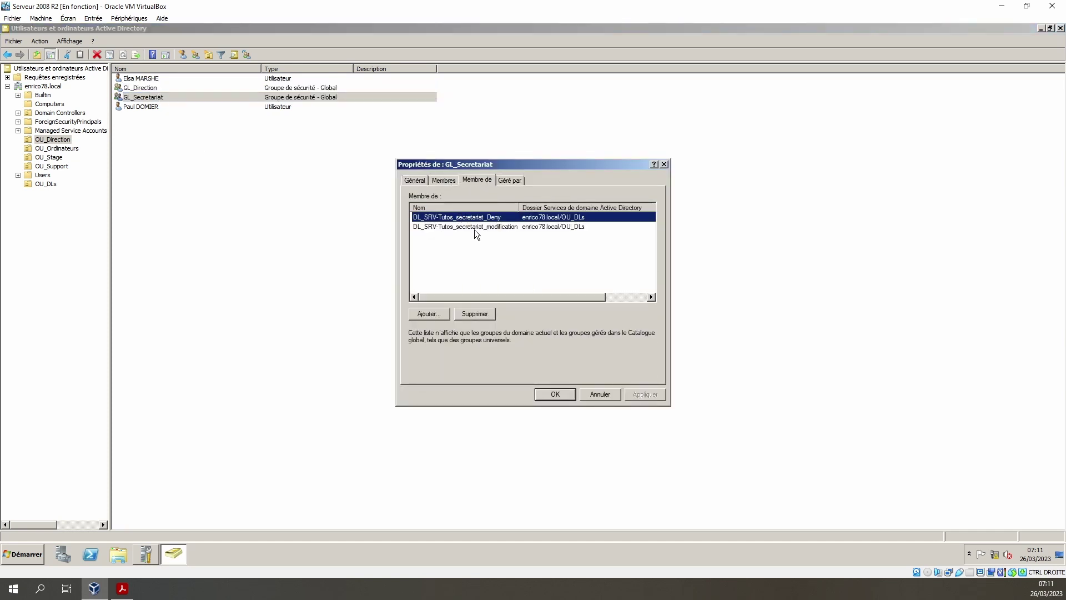
pyautogui.click(556, 394)
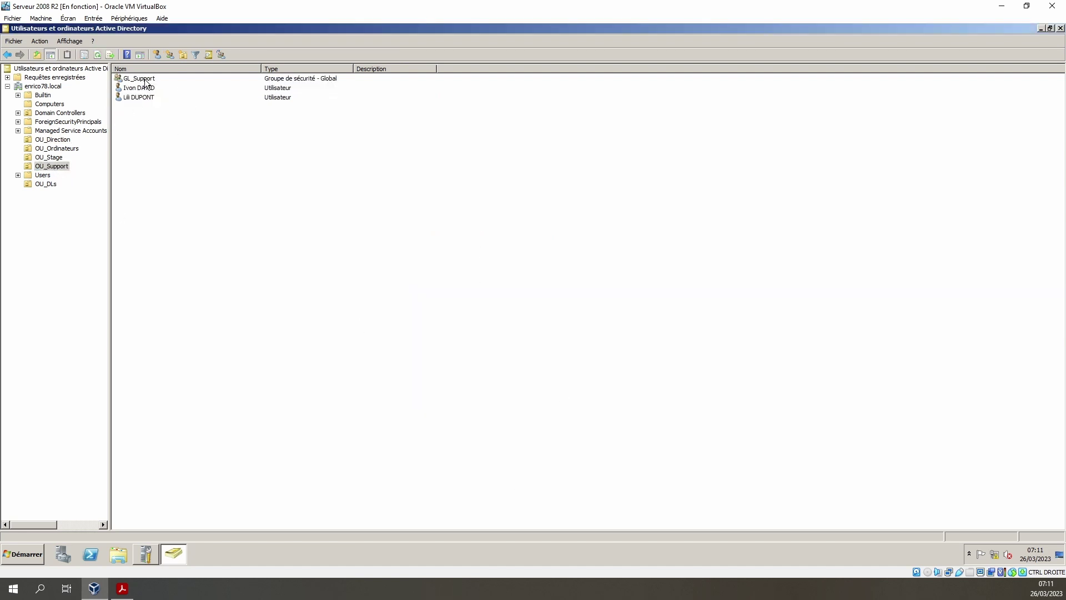
# - Add GL_Support to the support Deny, Lecture-exe and modification DL groups and apply
pyautogui.doubleClick(145, 80)
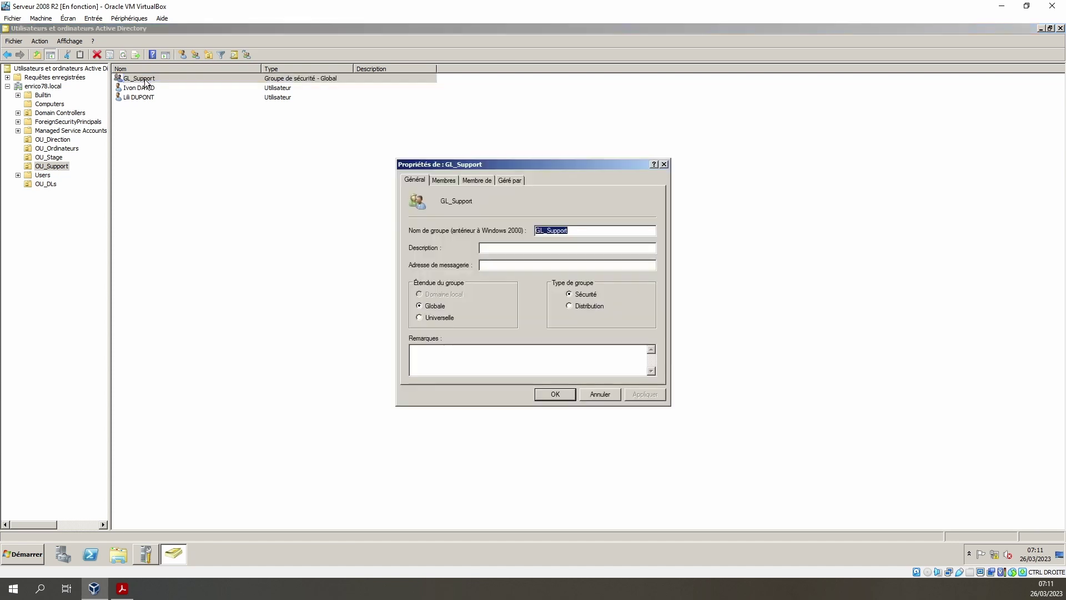
pyautogui.click(476, 181)
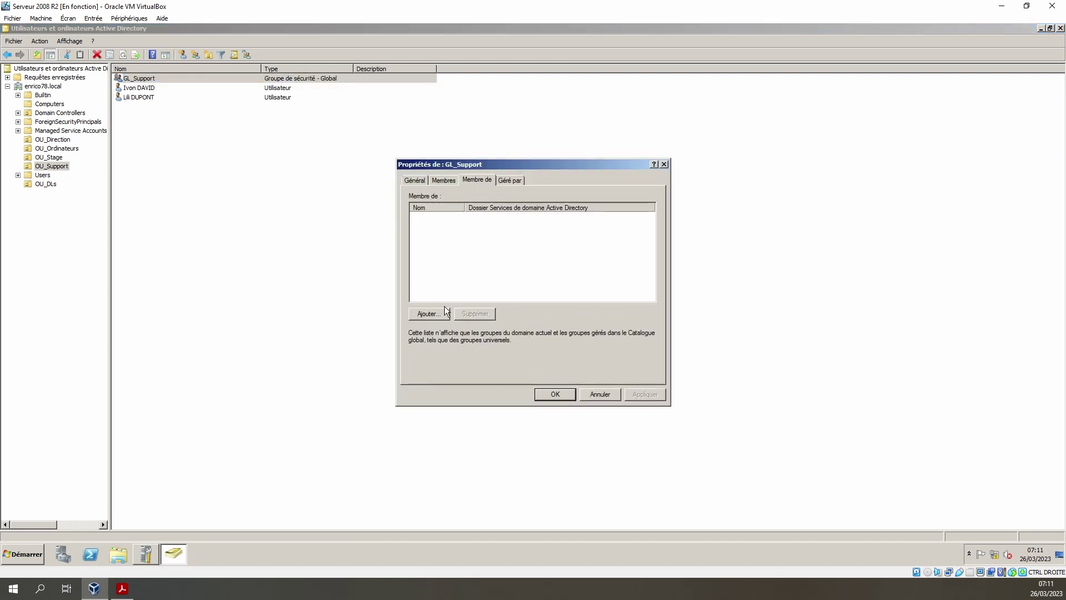
pyautogui.click(429, 314)
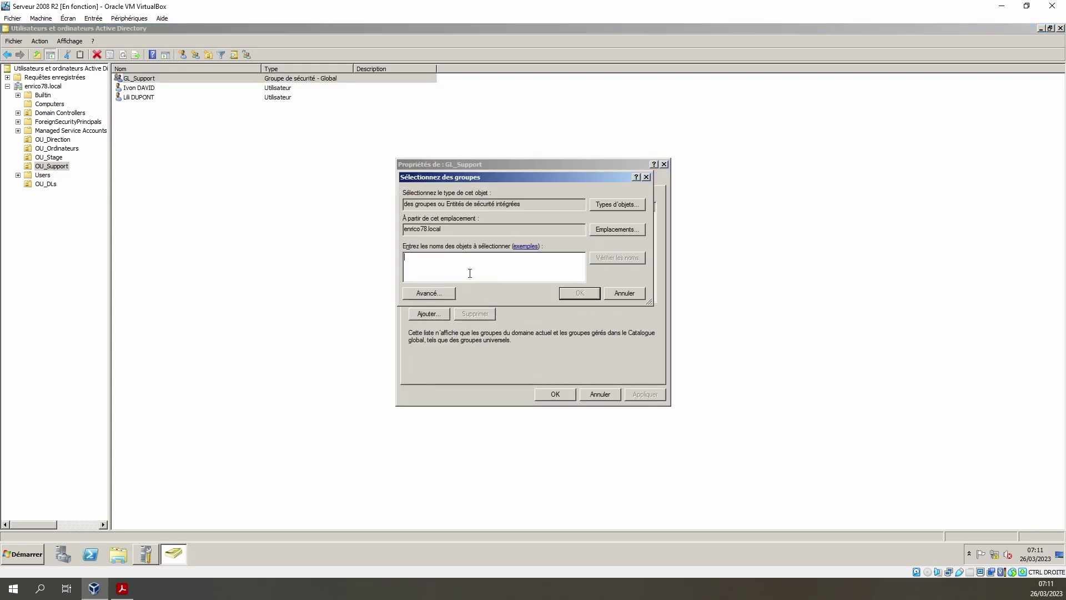
pyautogui.write('dl')
pyautogui.click(618, 258)
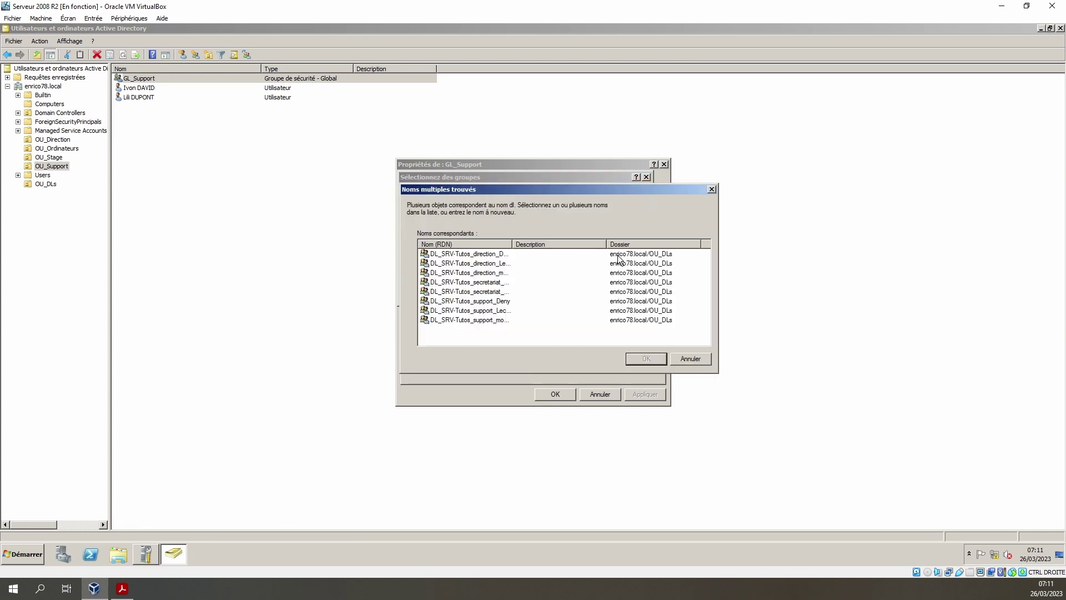
pyautogui.click(482, 301)
pyautogui.keyDown('shift'); pyautogui.click(482, 312); pyautogui.keyUp('shift')
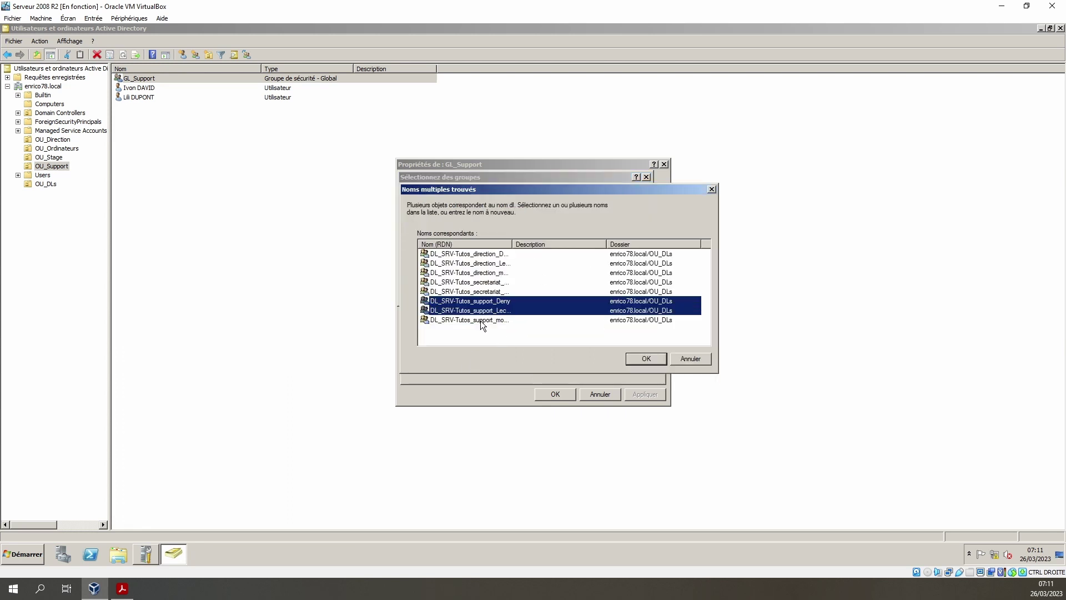
pyautogui.keyDown('ctrl'); pyautogui.click(481, 320); pyautogui.keyUp('ctrl')
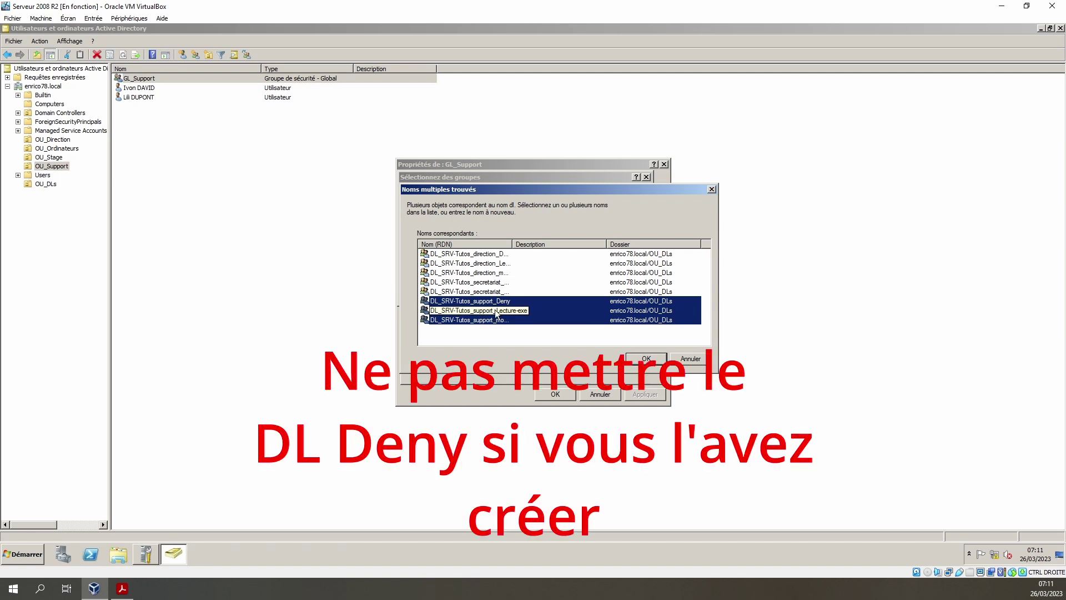
pyautogui.click(645, 358)
pyautogui.press('Return')
pyautogui.click(645, 395)
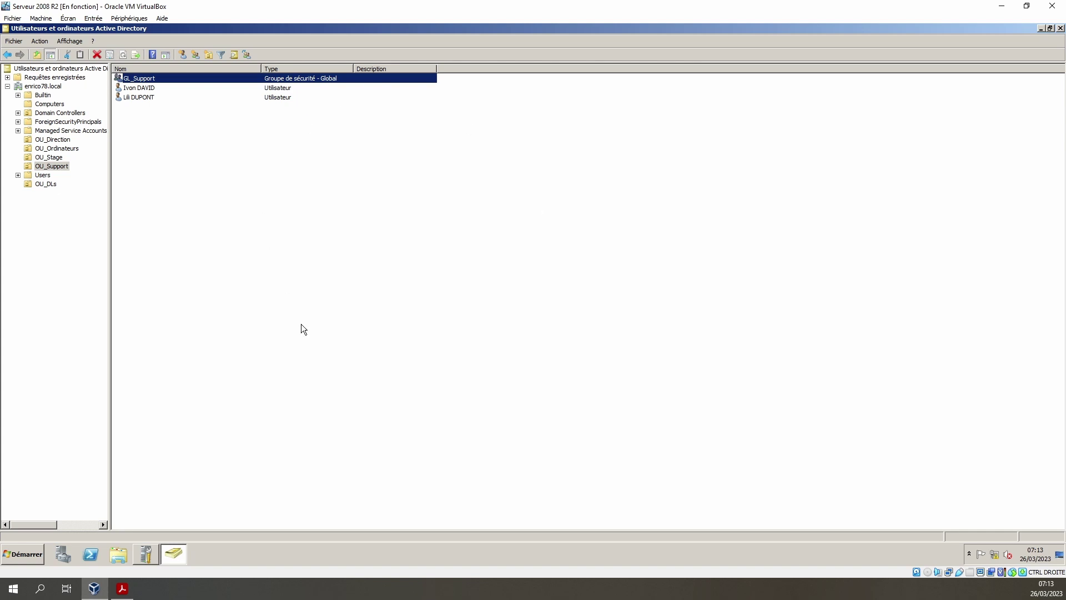
# - Create a new folder named Partages at the root of Data (E:), then bring up Initial Configuration Tasks
pyautogui.click(125, 562)
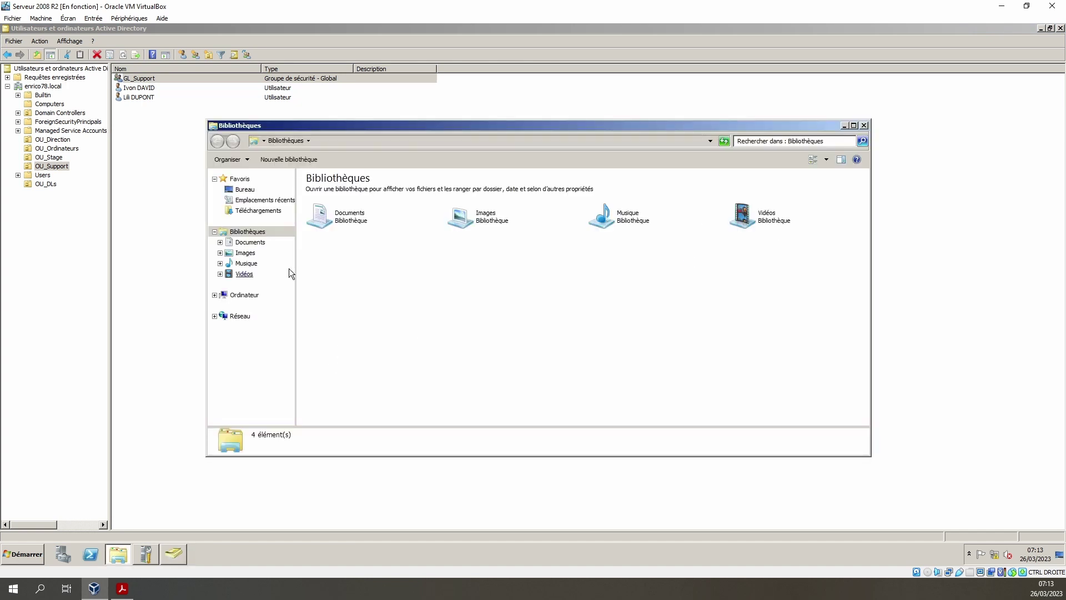
pyautogui.click(244, 295)
pyautogui.doubleClick(499, 198)
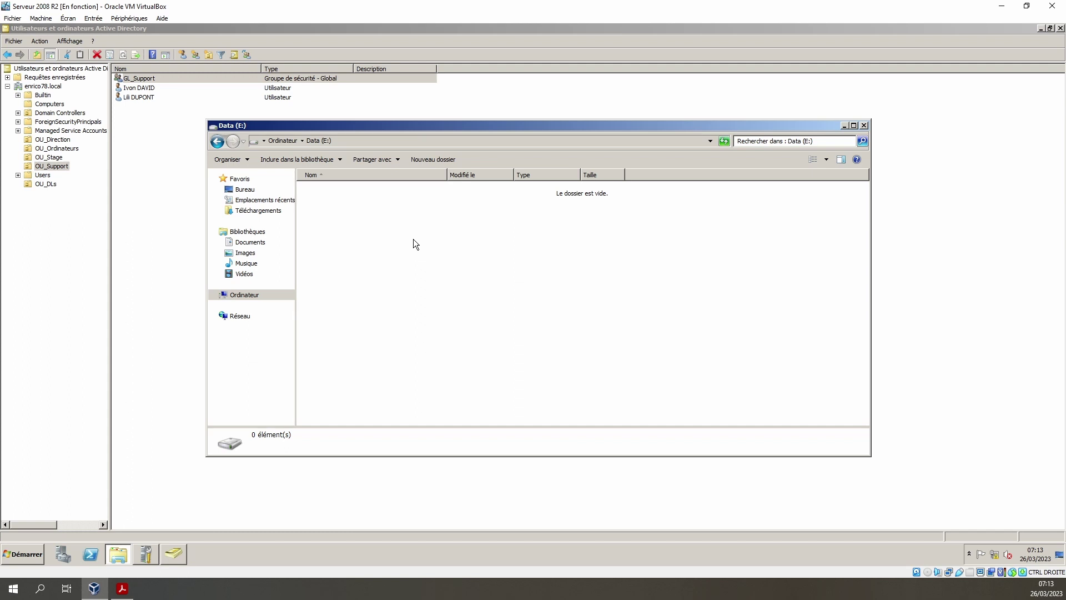
pyautogui.rightClick(413, 243)
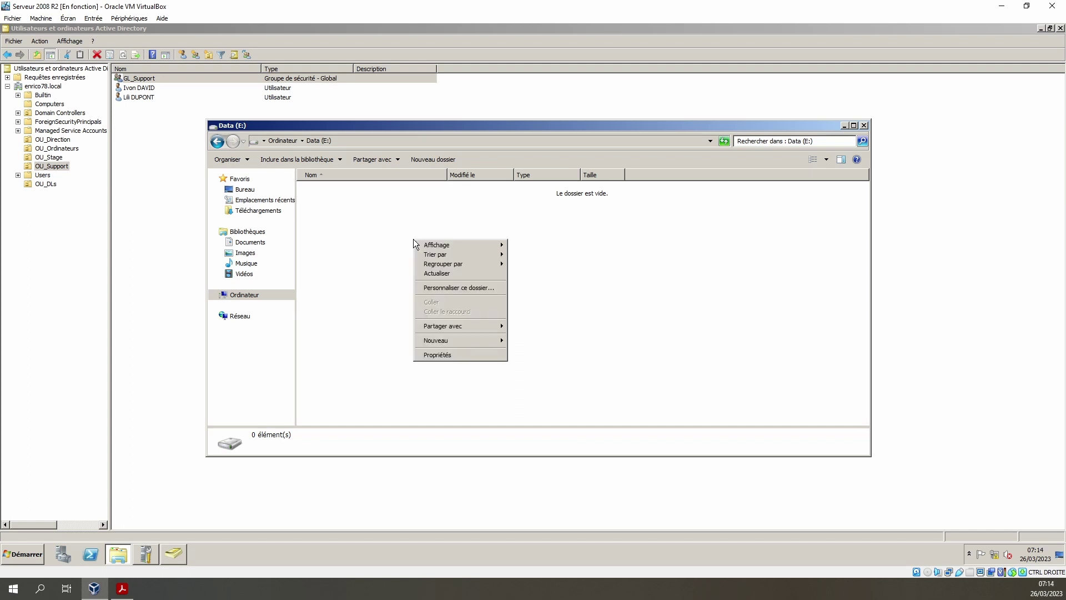
pyautogui.click(425, 161)
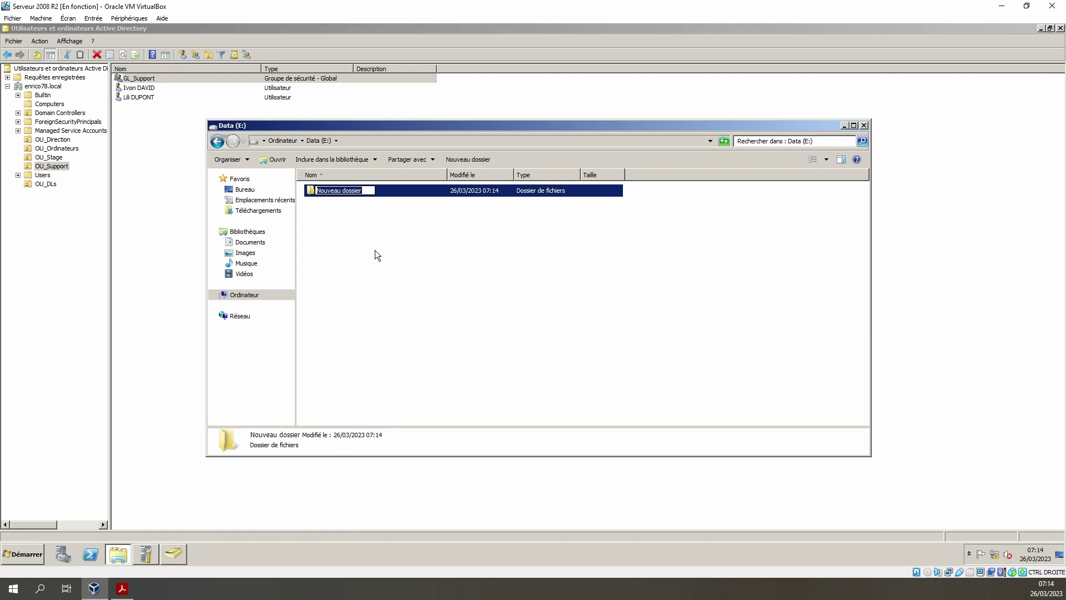
pyautogui.write('Partages')
pyautogui.press('Return')
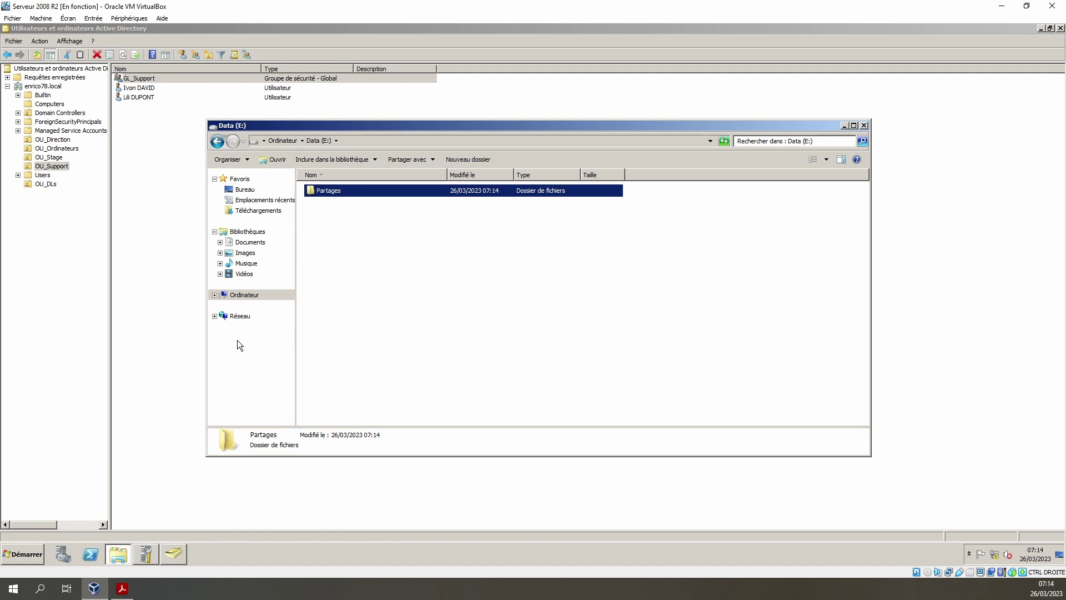
pyautogui.click(148, 552)
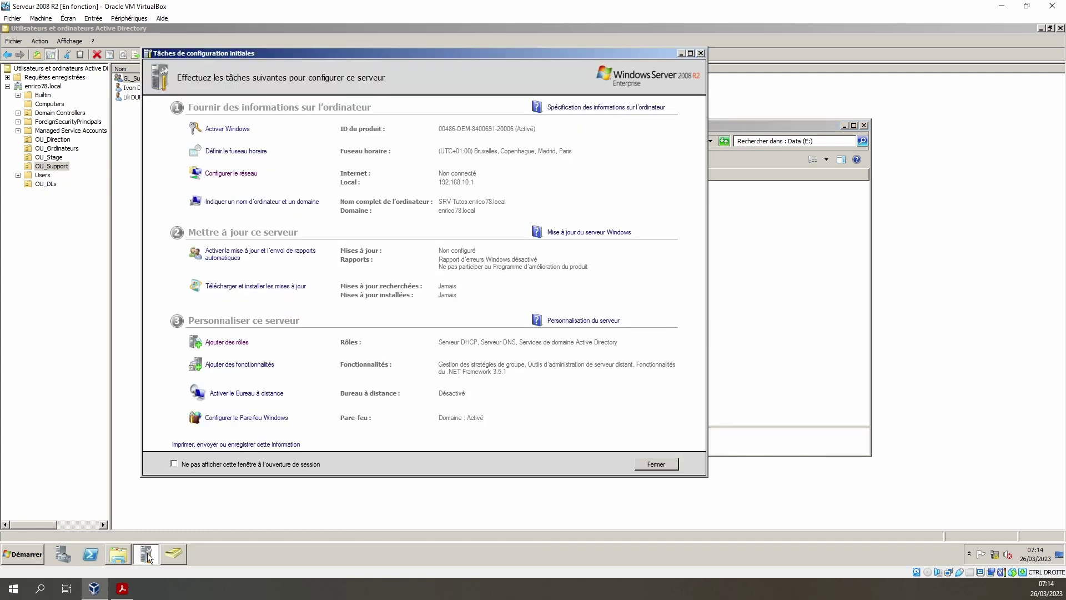
# - Install the Services de fichiers role with Serveur de fichiers, then return to the Data (E:) window
pyautogui.click(228, 343)
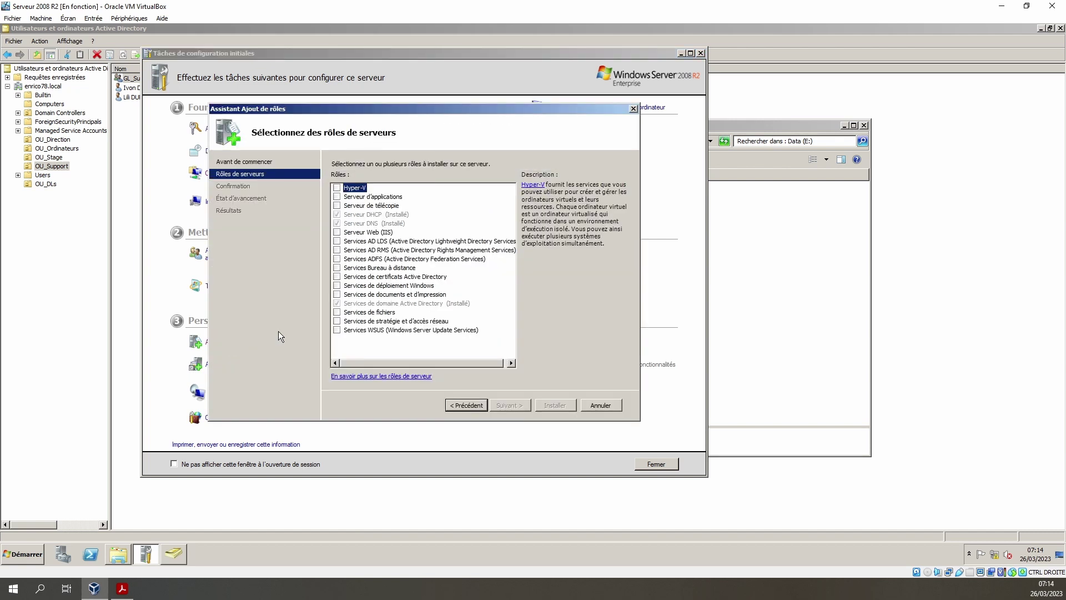
pyautogui.click(337, 313)
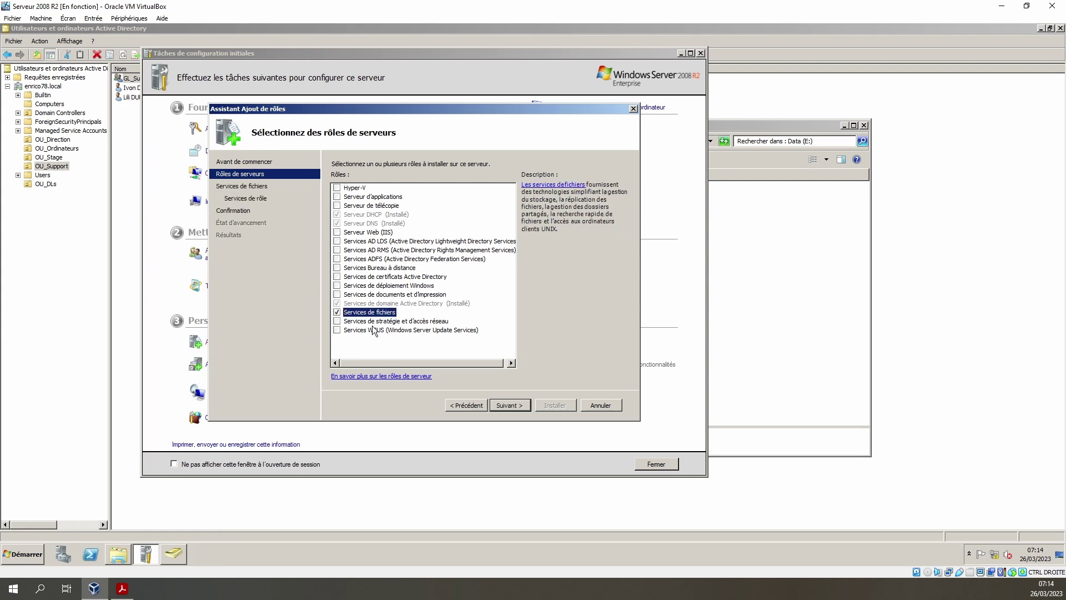
pyautogui.click(511, 409)
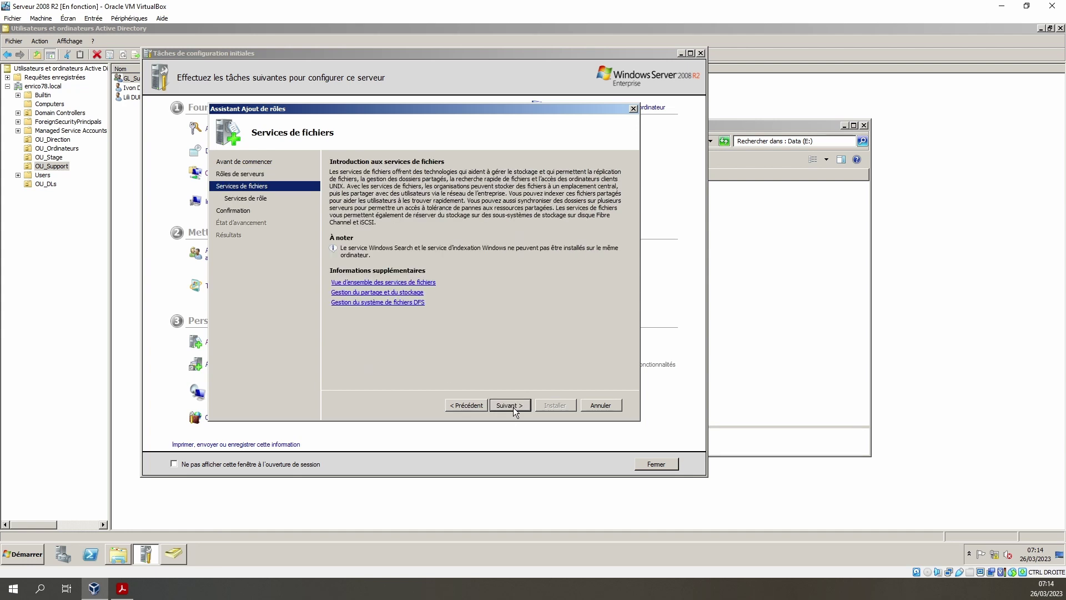
pyautogui.click(514, 408)
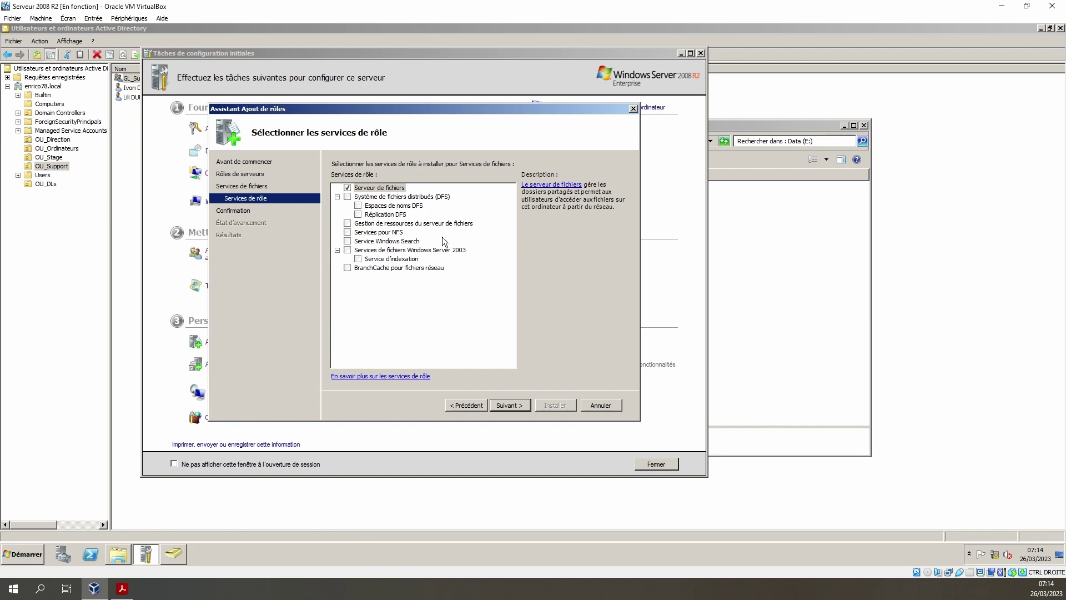
pyautogui.click(427, 199)
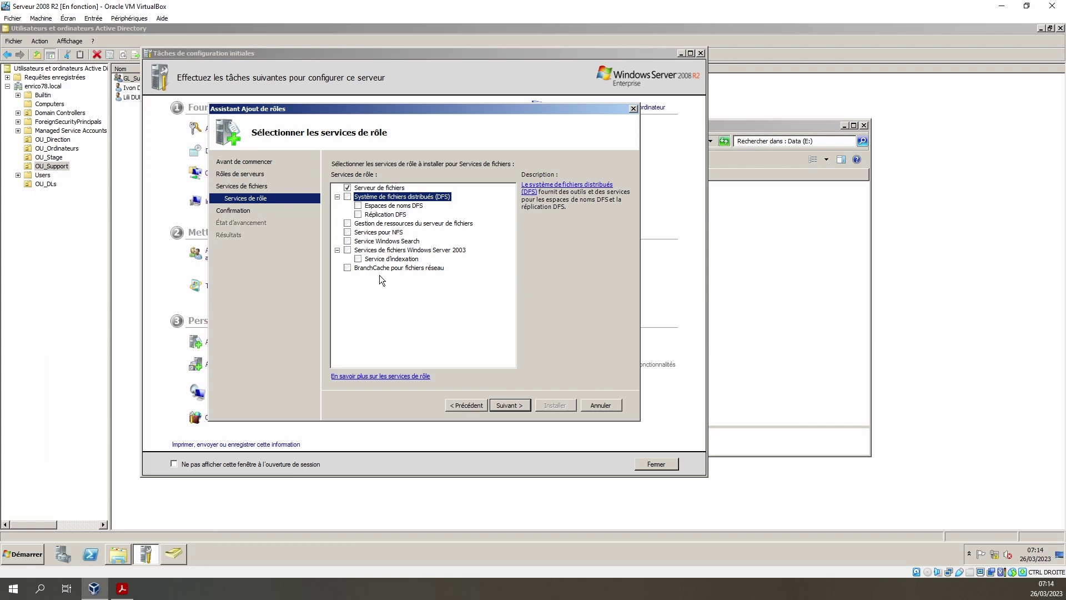
pyautogui.click(511, 407)
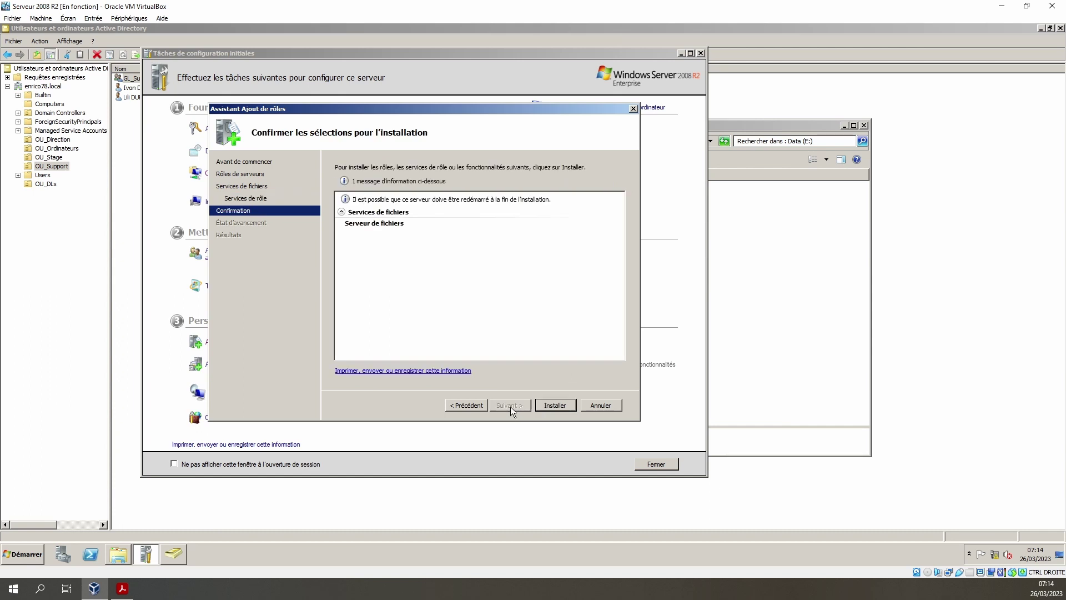
pyautogui.click(556, 405)
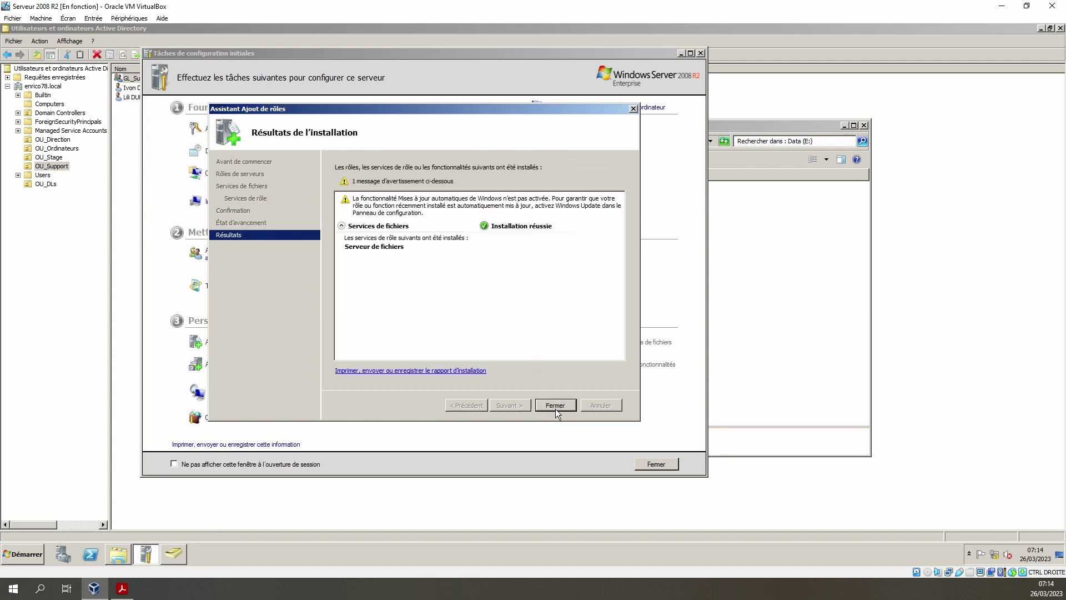
pyautogui.click(555, 405)
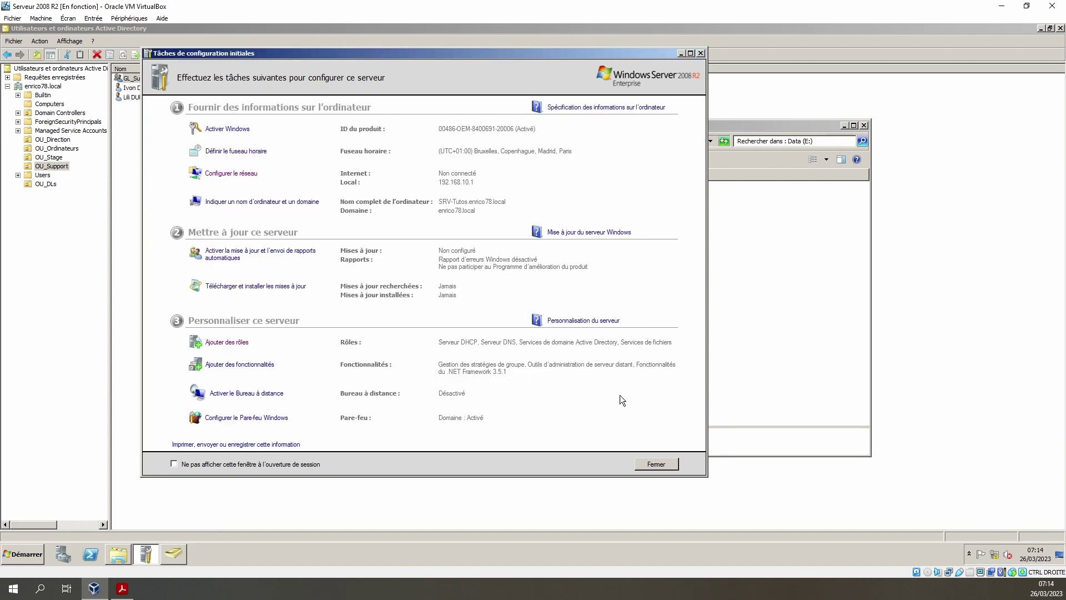
pyautogui.click(766, 129)
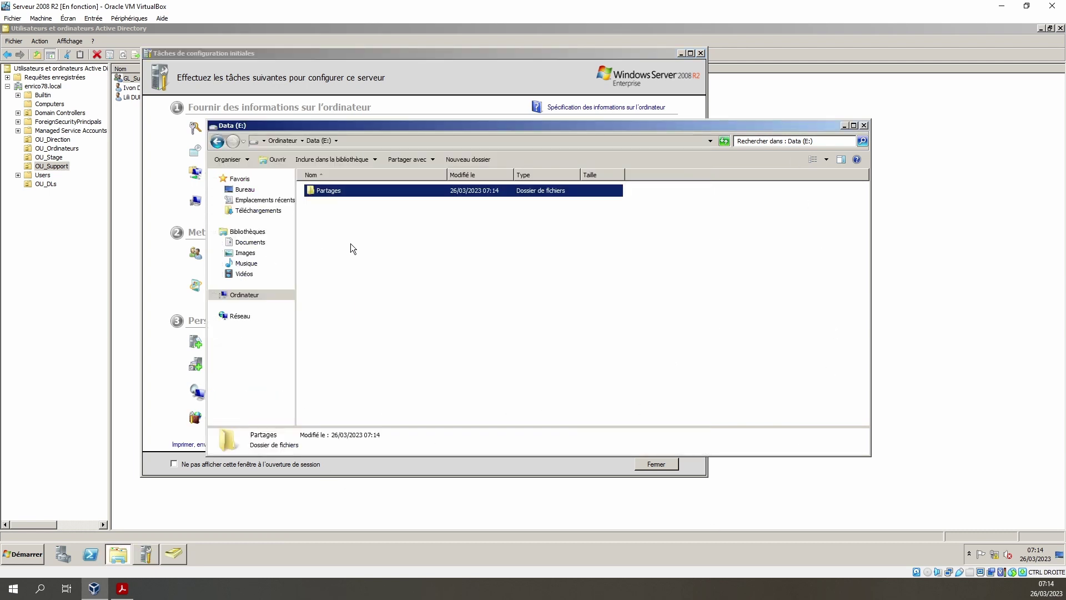
# - Share the Partages folder from its Properties Partage tab with the listed users
pyautogui.doubleClick(322, 191)
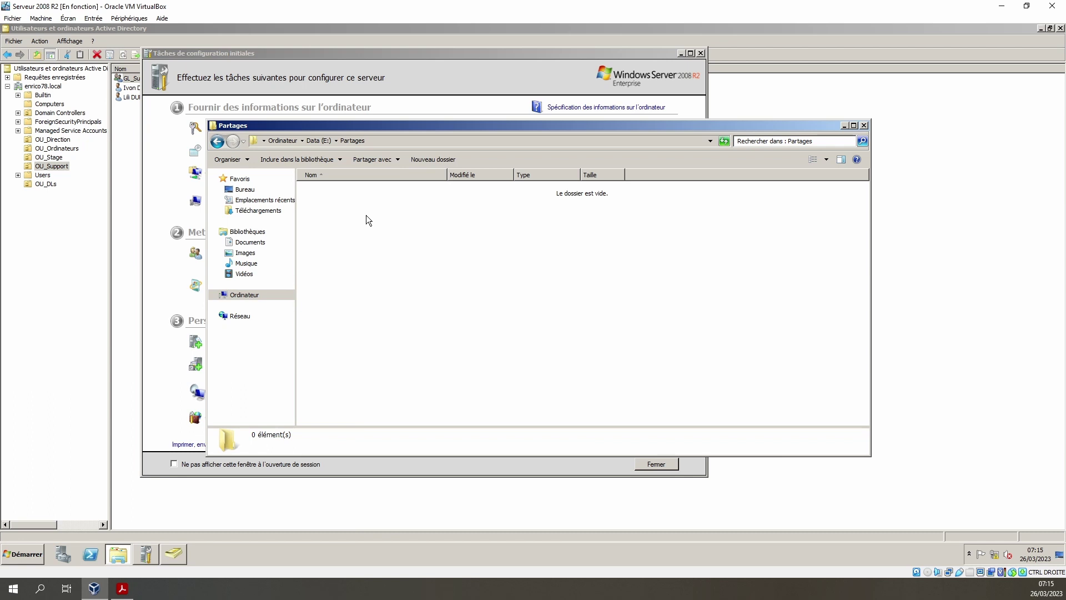
pyautogui.press('BackSpace')
pyautogui.rightClick(325, 192)
pyautogui.click(365, 324)
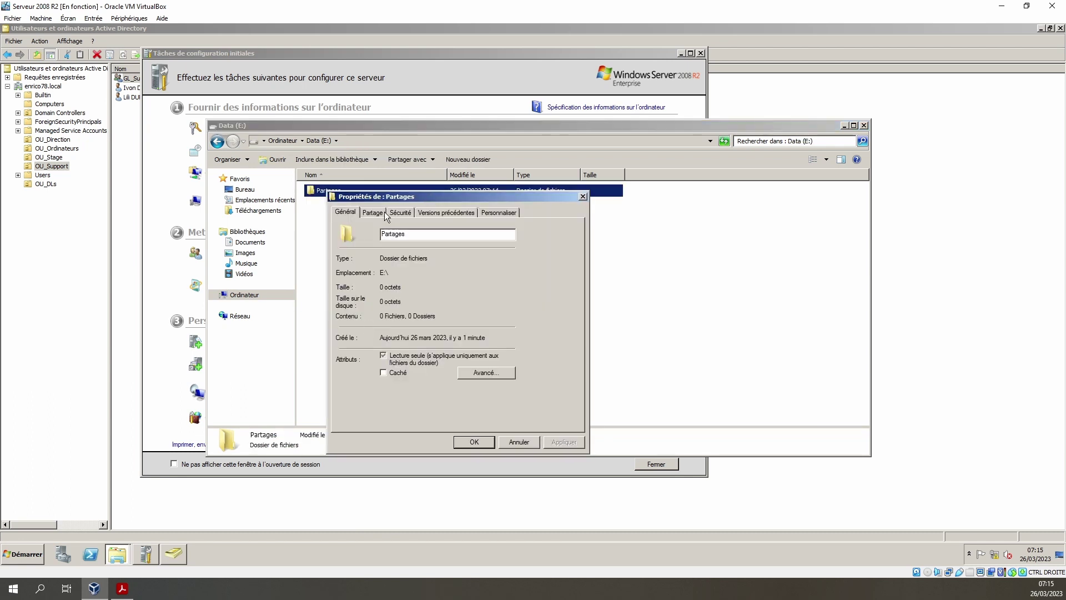
pyautogui.click(376, 214)
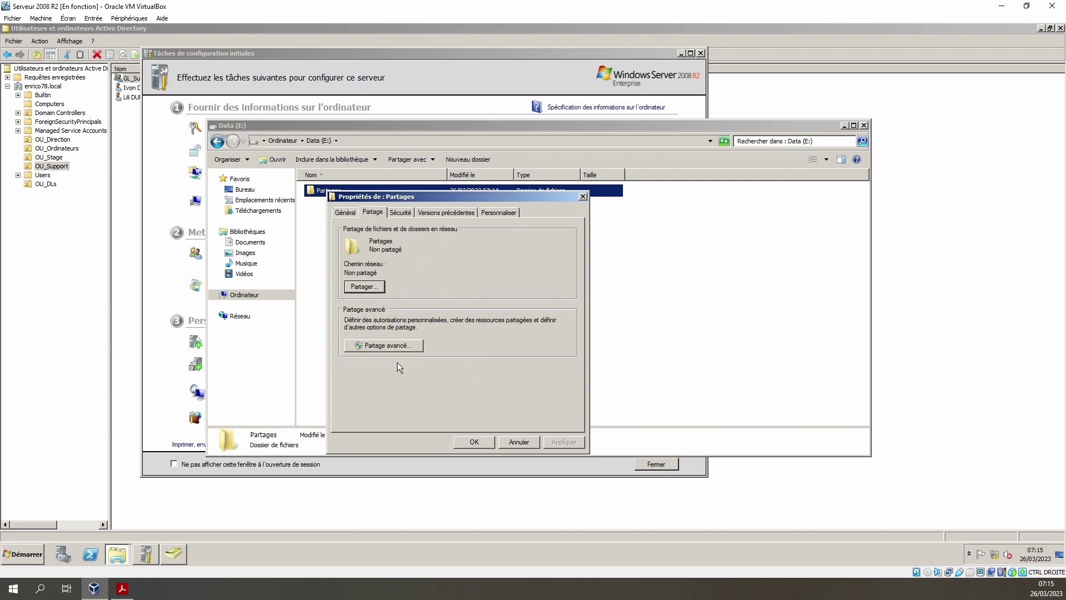
pyautogui.click(372, 288)
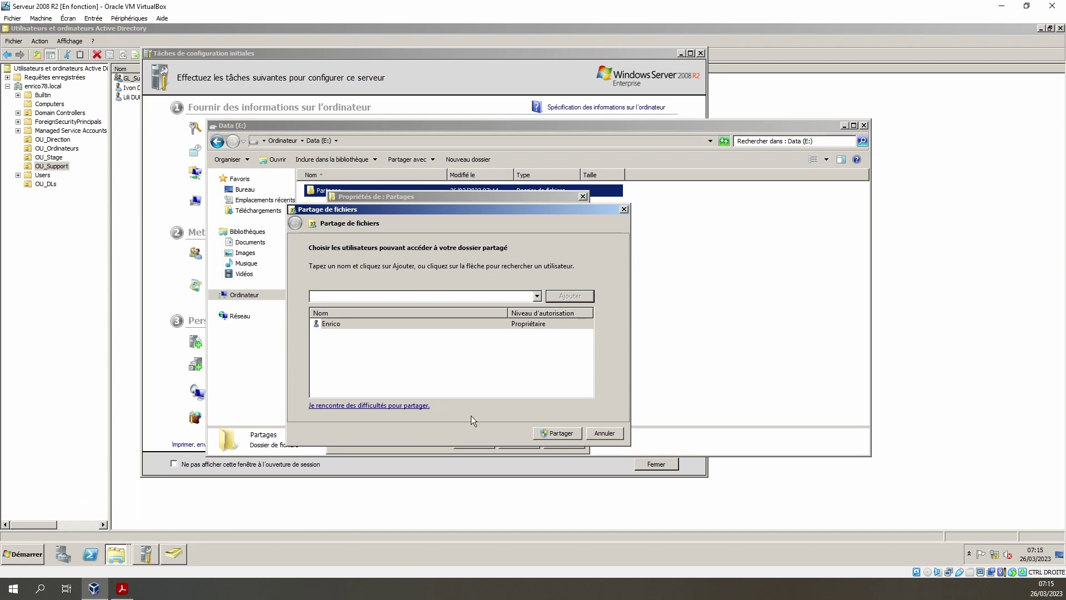
pyautogui.click(558, 433)
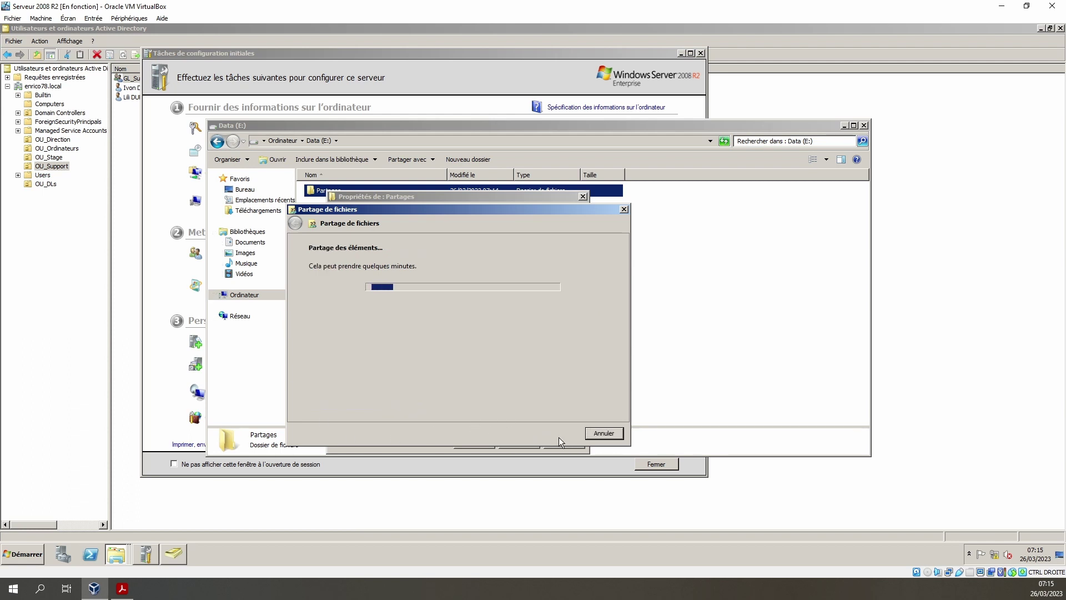
pyautogui.click(356, 328)
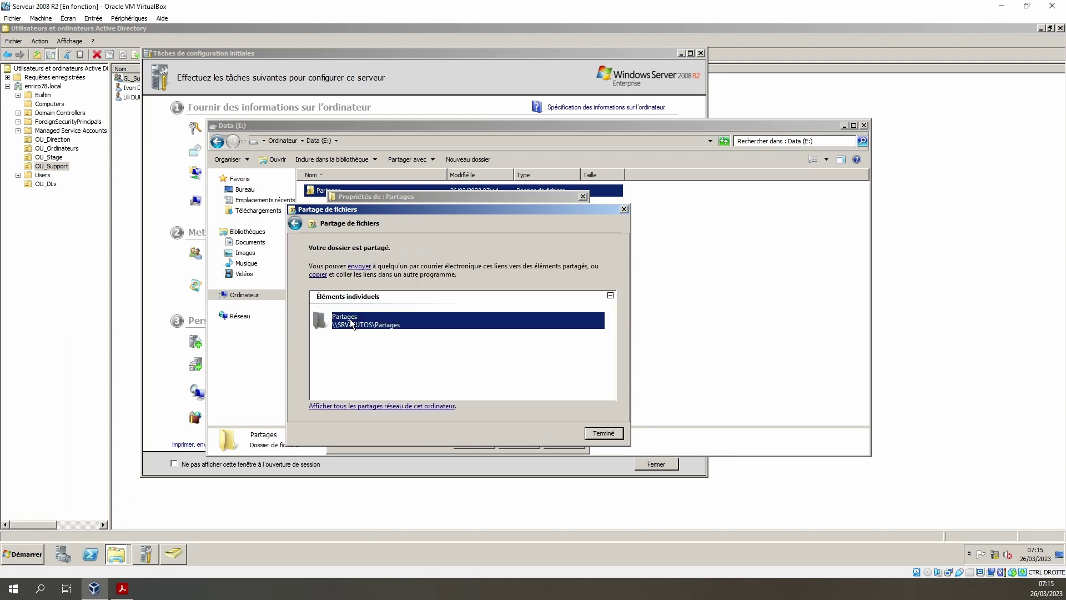
pyautogui.click(604, 433)
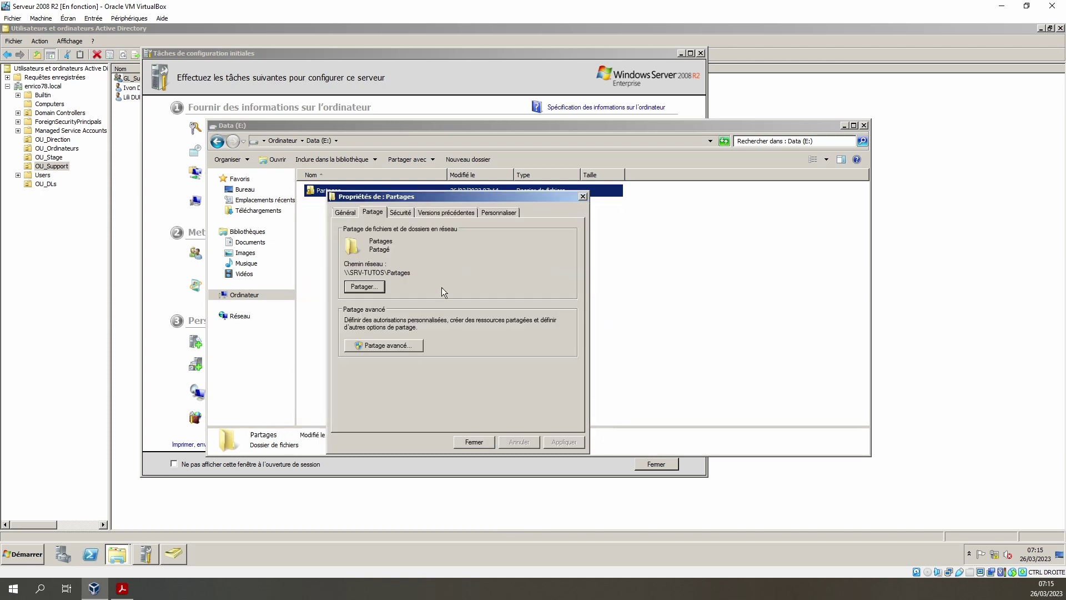
# - Copy the network path \\SRV-TUTOS\Partages and close the folder's properties
pyautogui.moveTo(414, 273); pyautogui.dragTo(306, 273)
pyautogui.rightClick(401, 274)
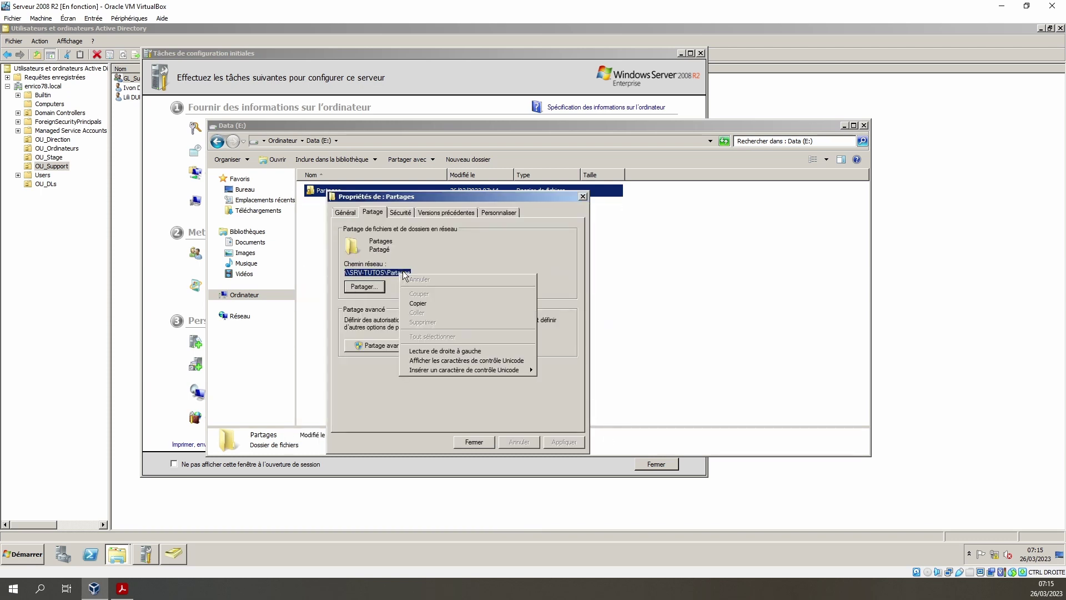
pyautogui.click(409, 306)
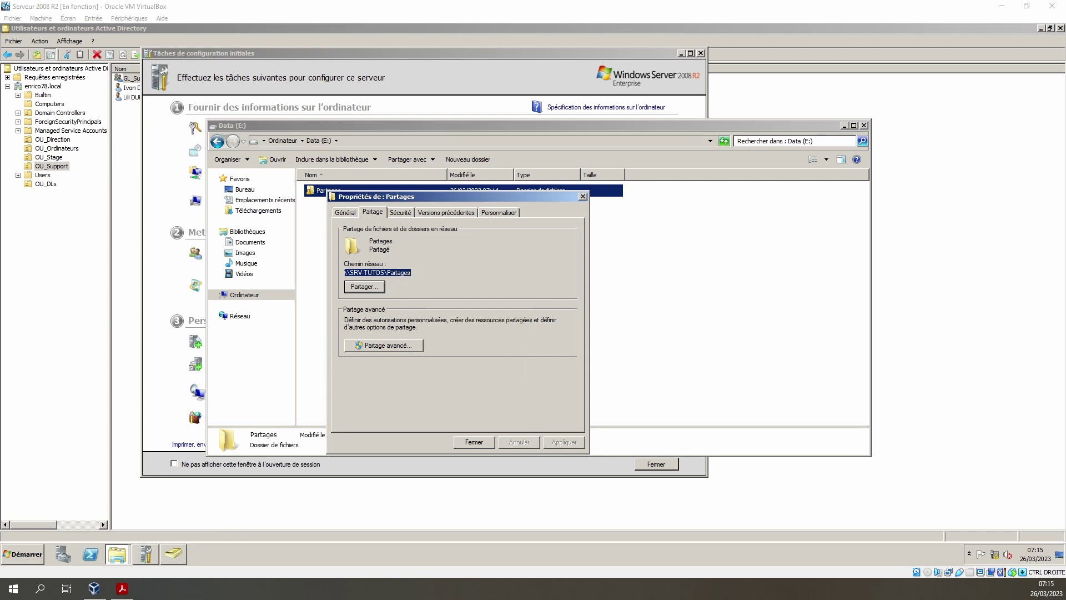
pyautogui.click(474, 442)
pyautogui.click(22, 554)
pyautogui.click(47, 529)
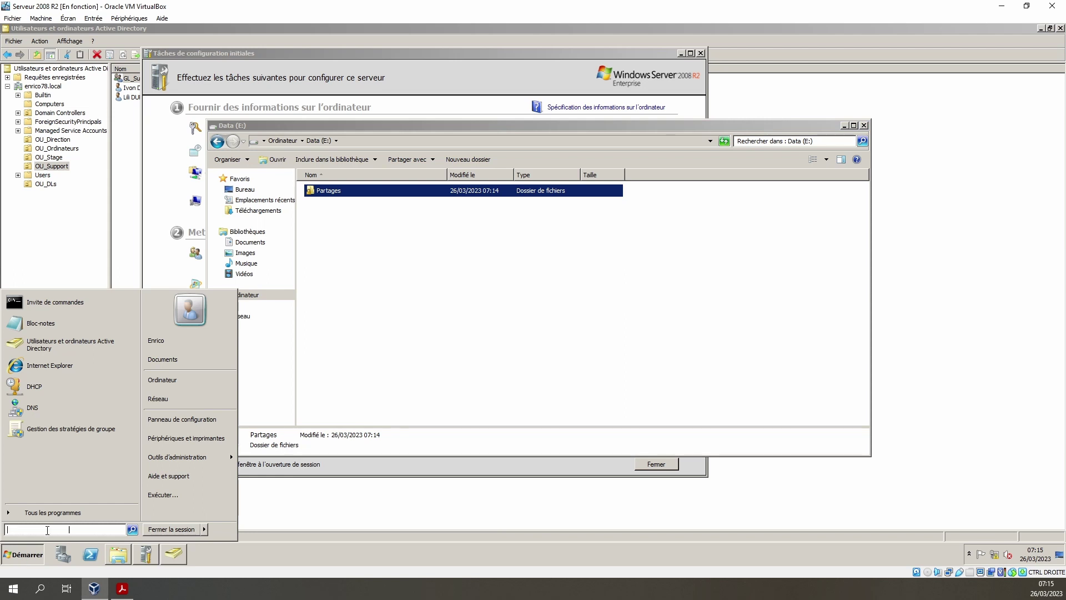
# - Open \\SRV-TUTOS\Partages from the Start search, then bring the PC-Utilisateurs VM into view
pyautogui.hotkey('ctrl', 'v')
pyautogui.press('Return')
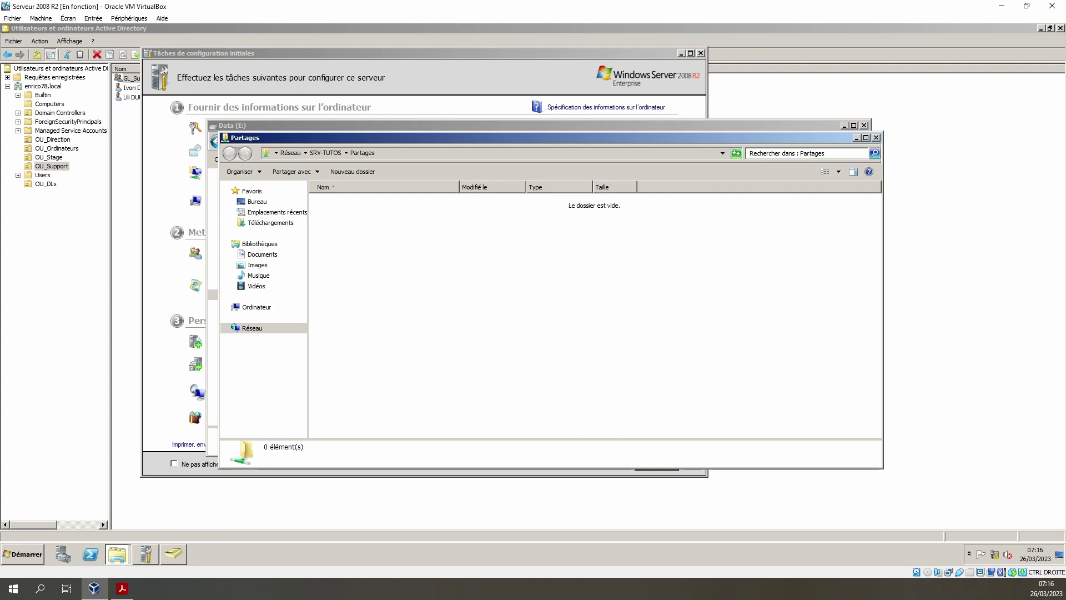
pyautogui.moveTo(1065, 108); pyautogui.dragTo(470, 21)
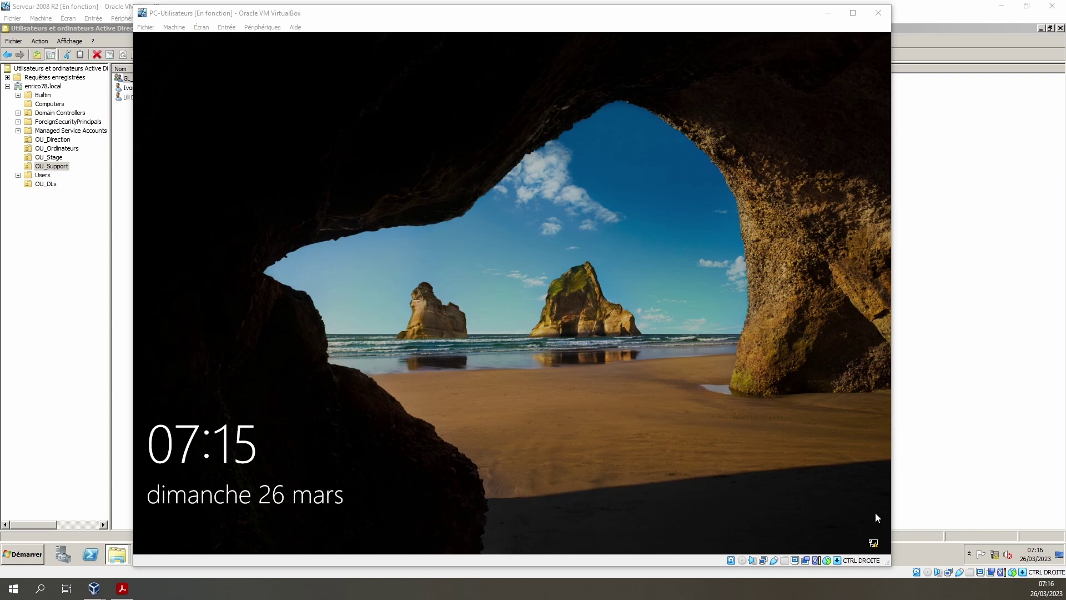
# - Dismiss the PC-Utilisateurs lock screen and sign in with the domain user's password
pyautogui.click(388, 325)
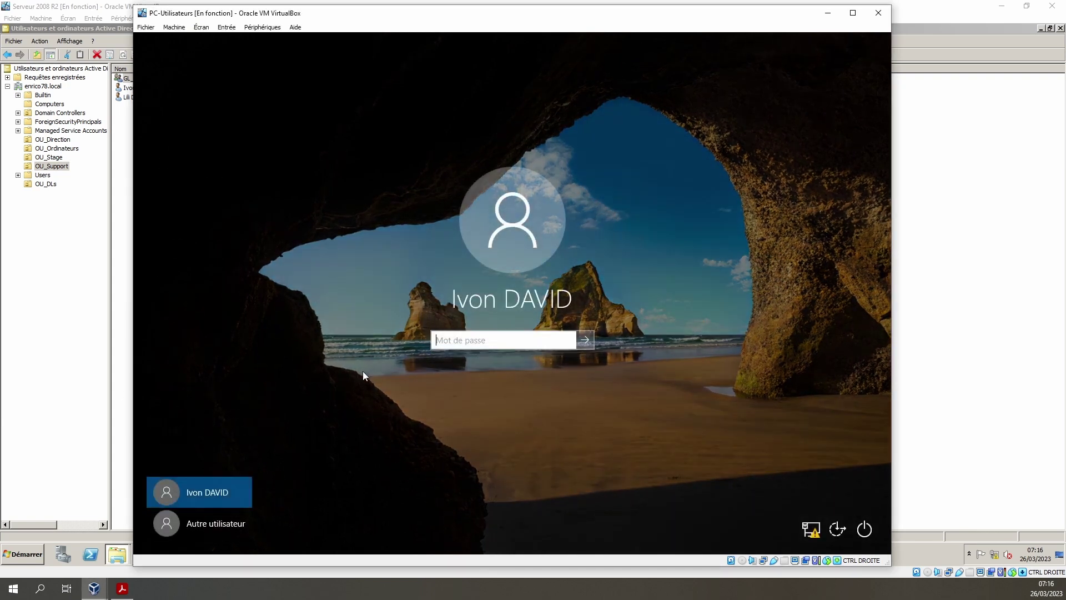
pyautogui.write('a')
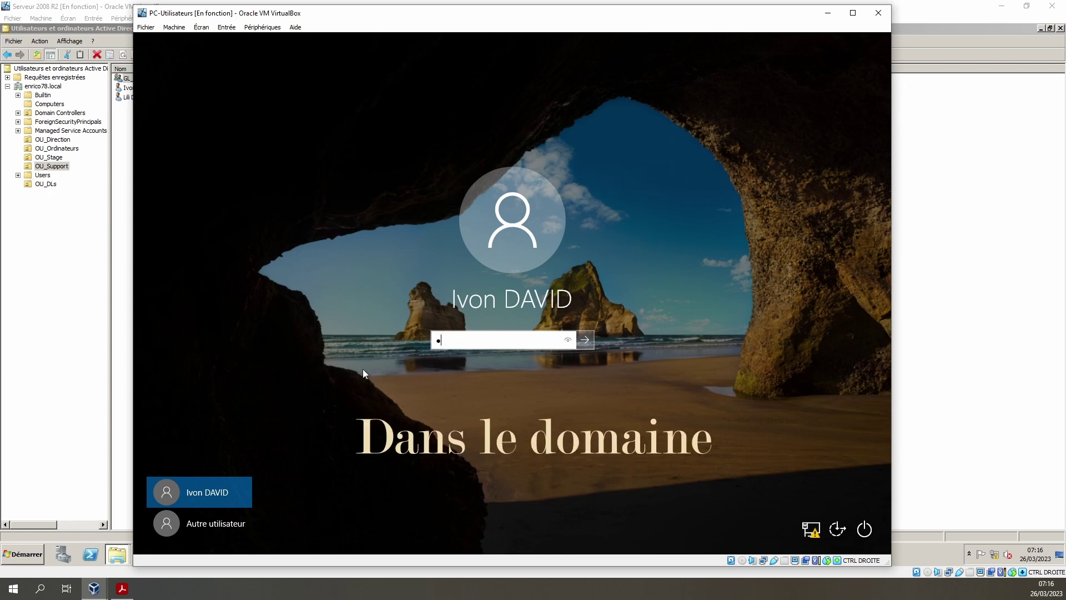
pyautogui.write('aaaa')
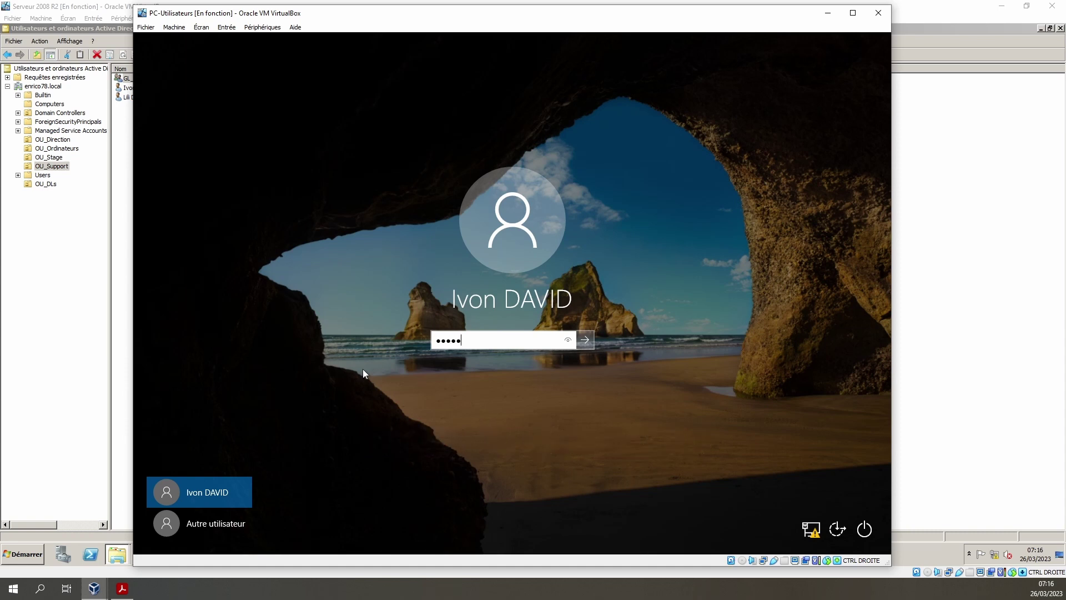
pyautogui.press('Return')
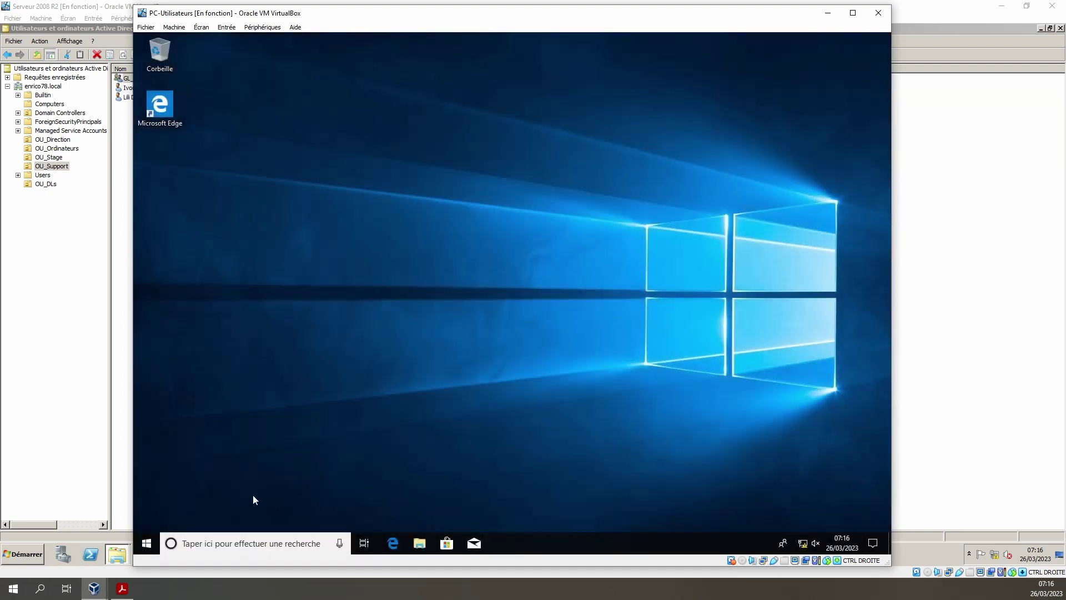
# - Try opening the \\srv-tutos\partages share in File Explorer on the client
pyautogui.press('super+e')
pyautogui.write('\\\\')
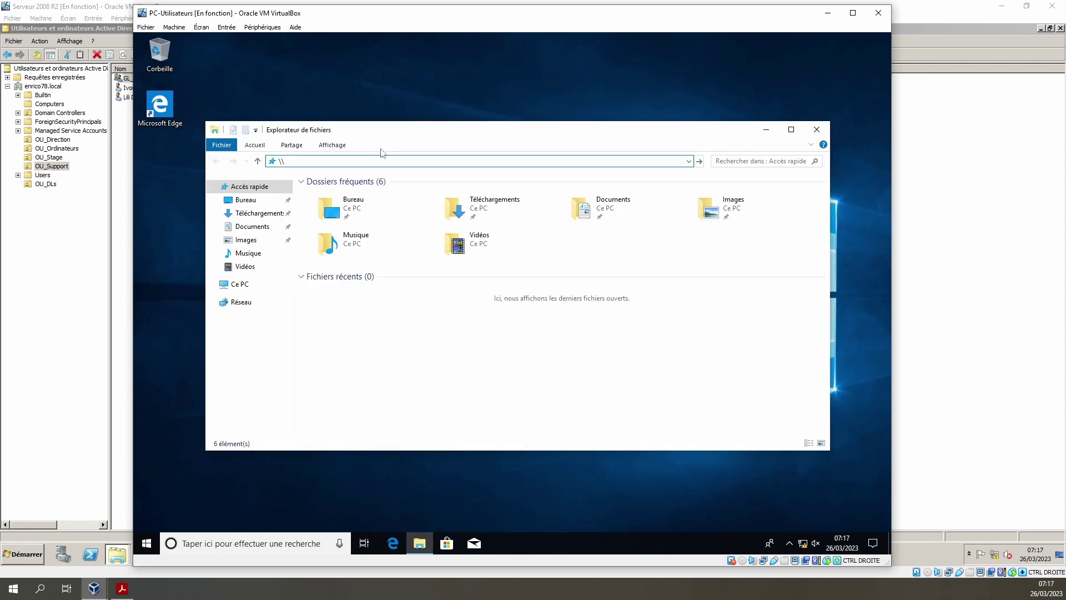
pyautogui.write('srv-tutos\\parag')
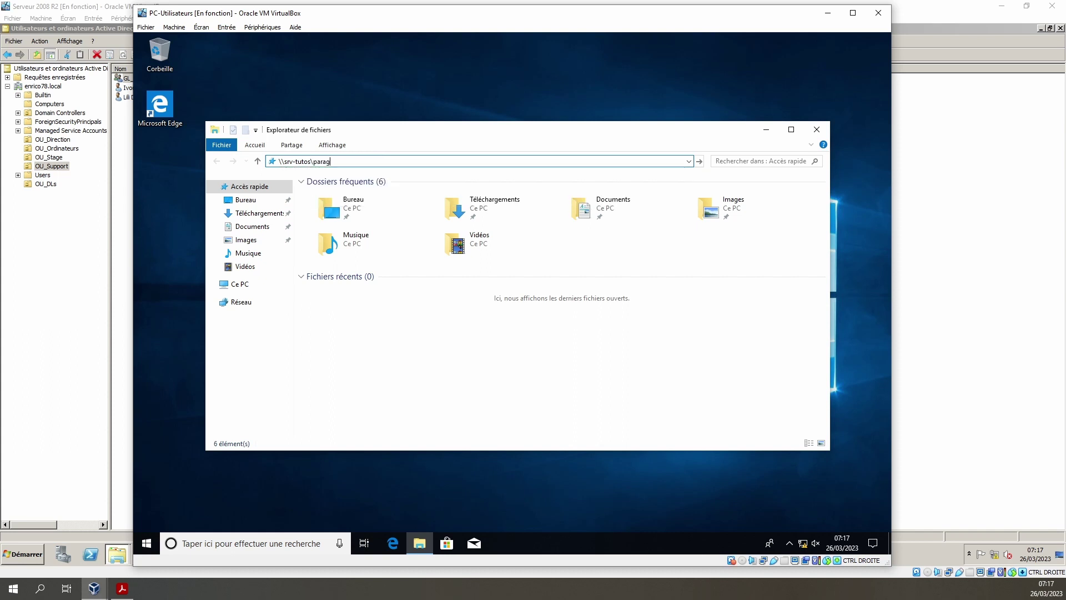
pyautogui.press('Return')
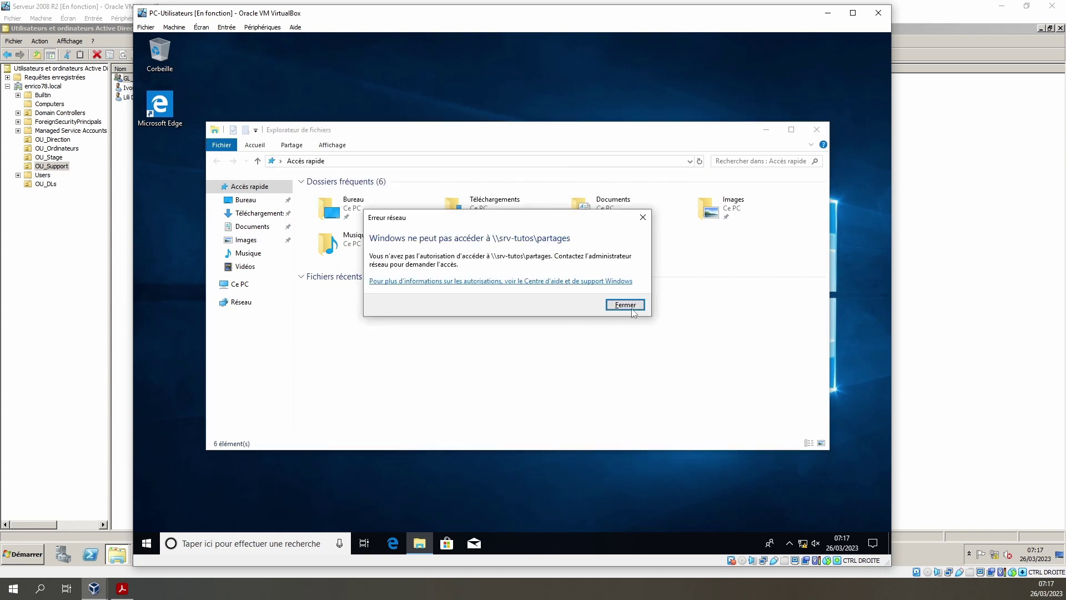
# - Dismiss both access-denied network errors and close File Explorer
pyautogui.click(633, 311)
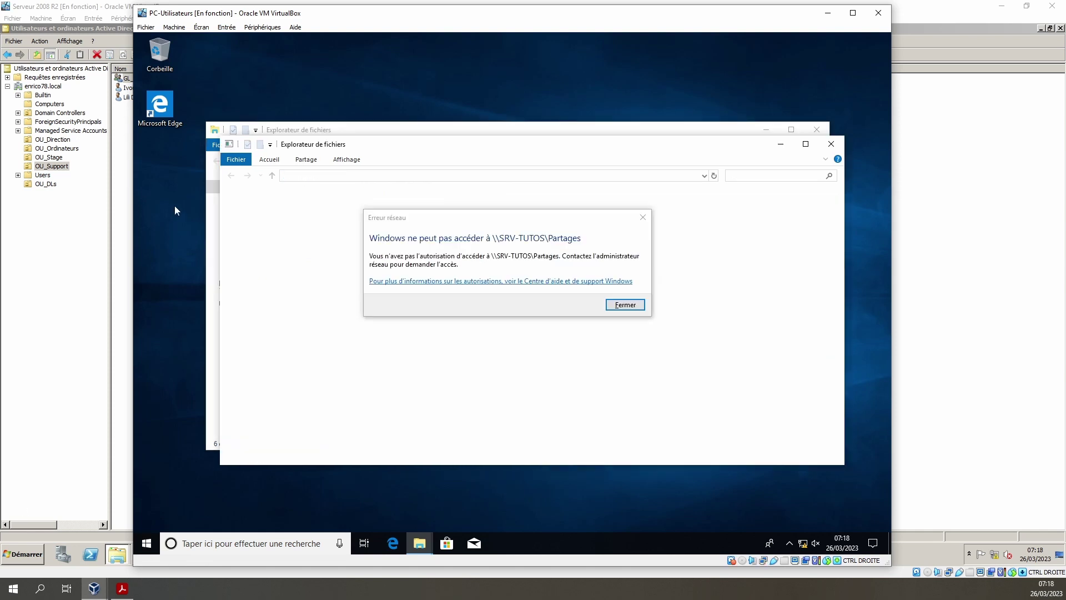
pyautogui.click(632, 310)
pyautogui.click(632, 310)
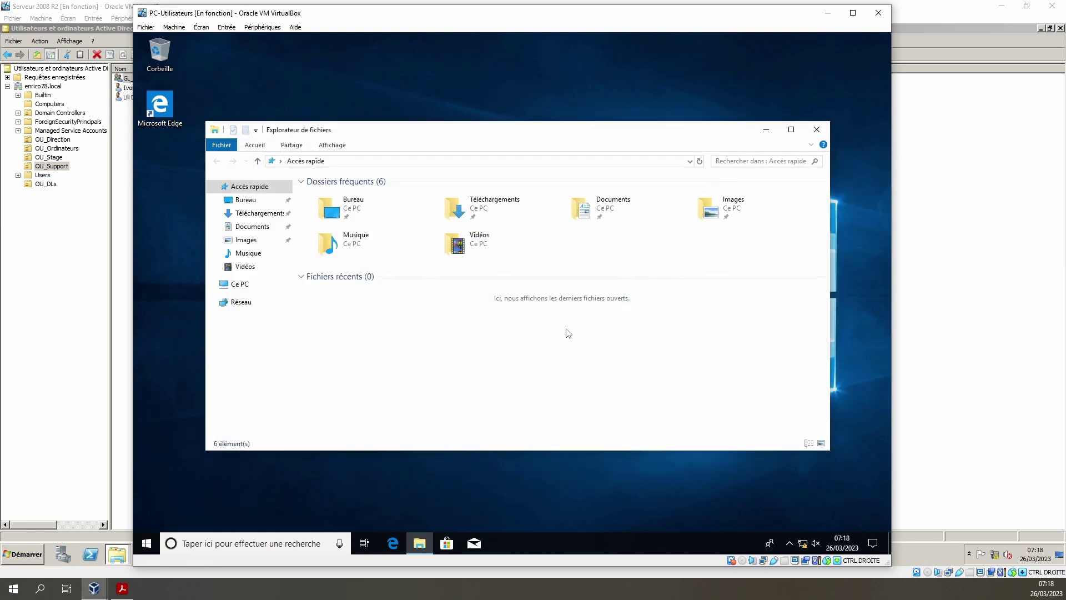
pyautogui.click(817, 130)
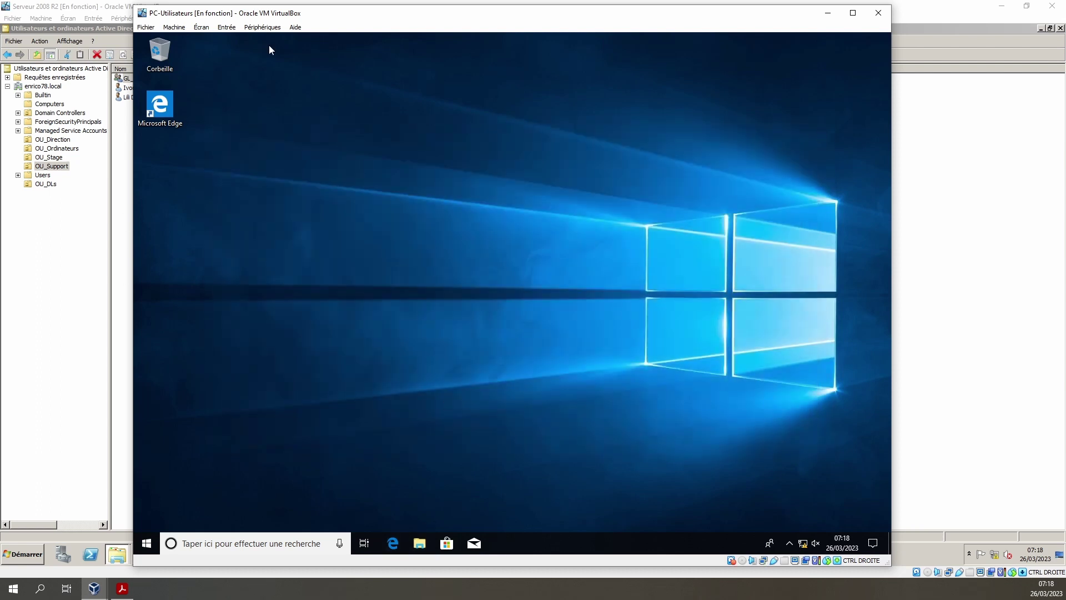
# - On the server, launch Share and Storage Management from Administrative Tools and select the Partages share
pyautogui.click(92, 9)
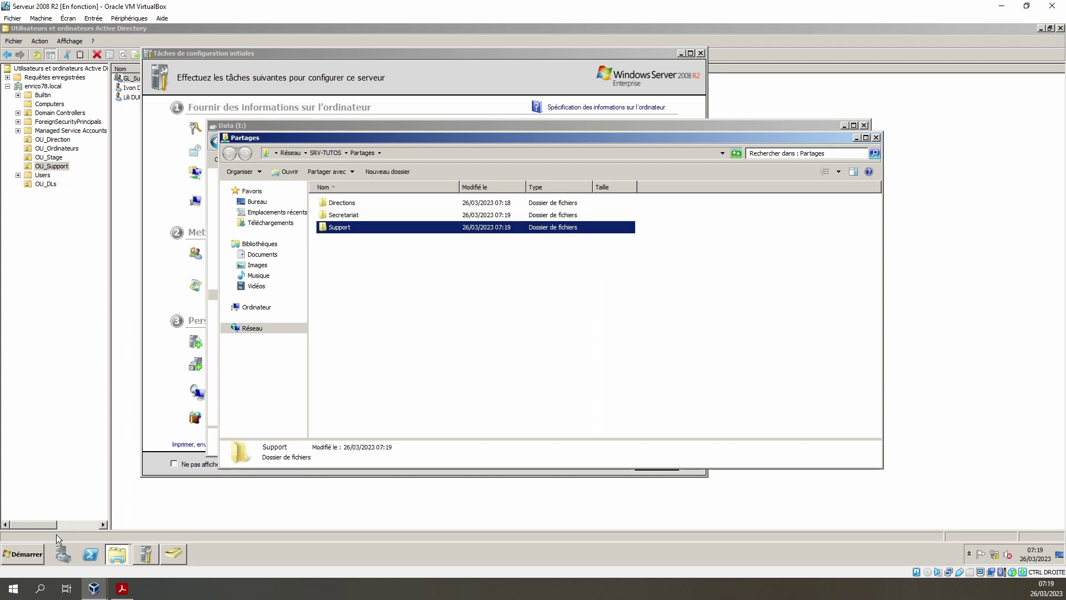
pyautogui.click(26, 551)
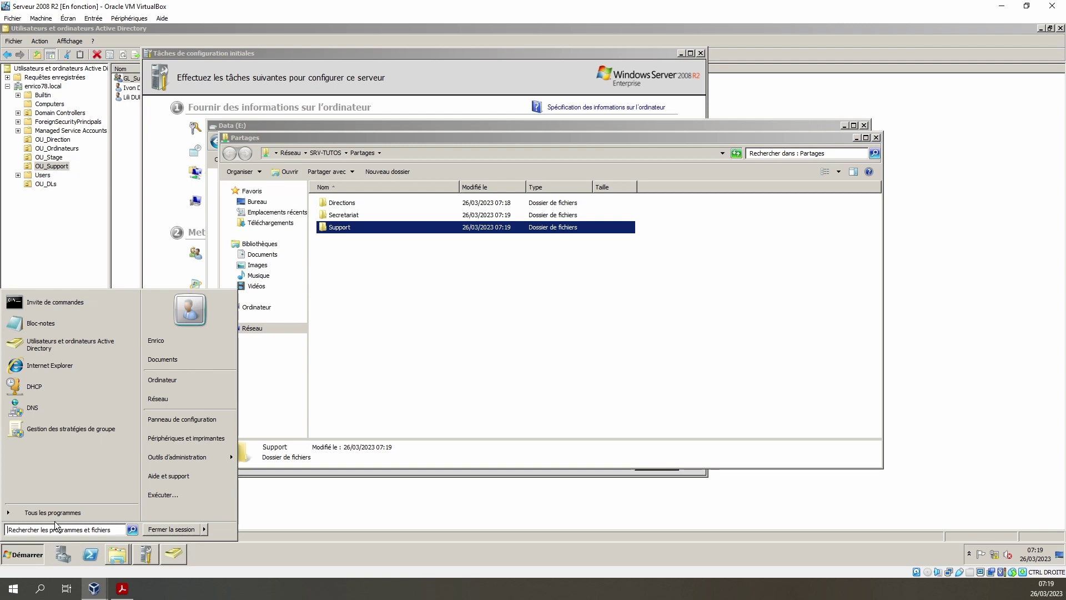
pyautogui.click(199, 459)
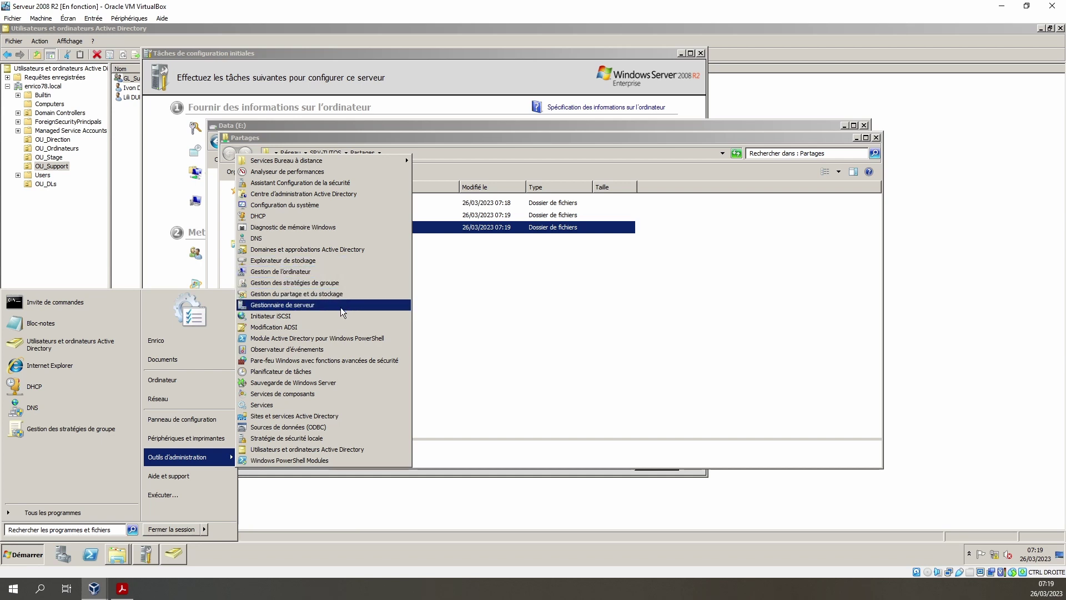
pyautogui.click(305, 295)
pyautogui.click(187, 206)
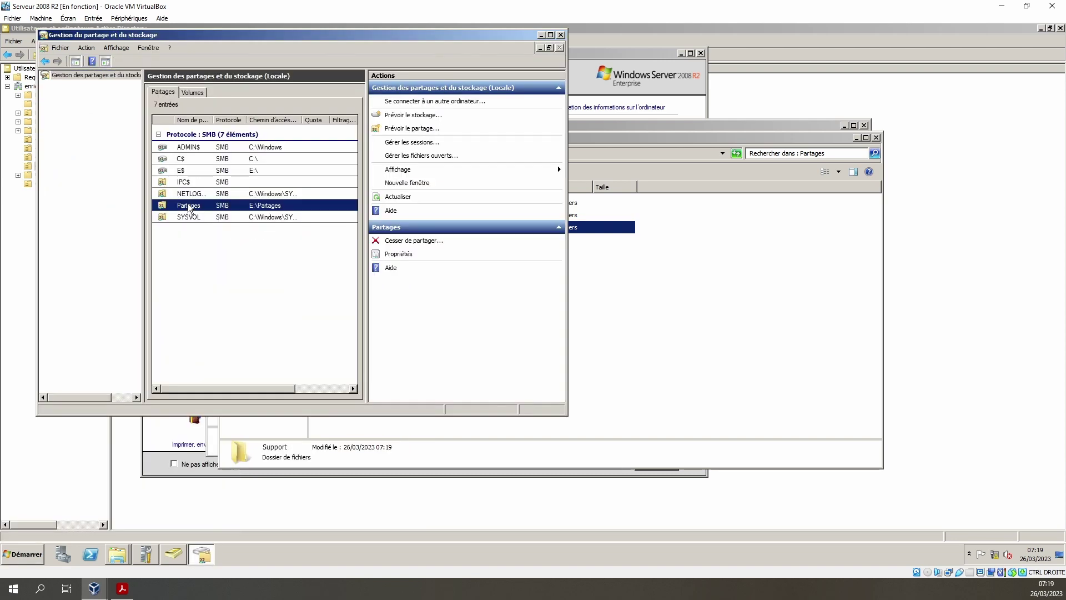
pyautogui.hotkey('alt', 'Tab')
pyautogui.click(350, 228)
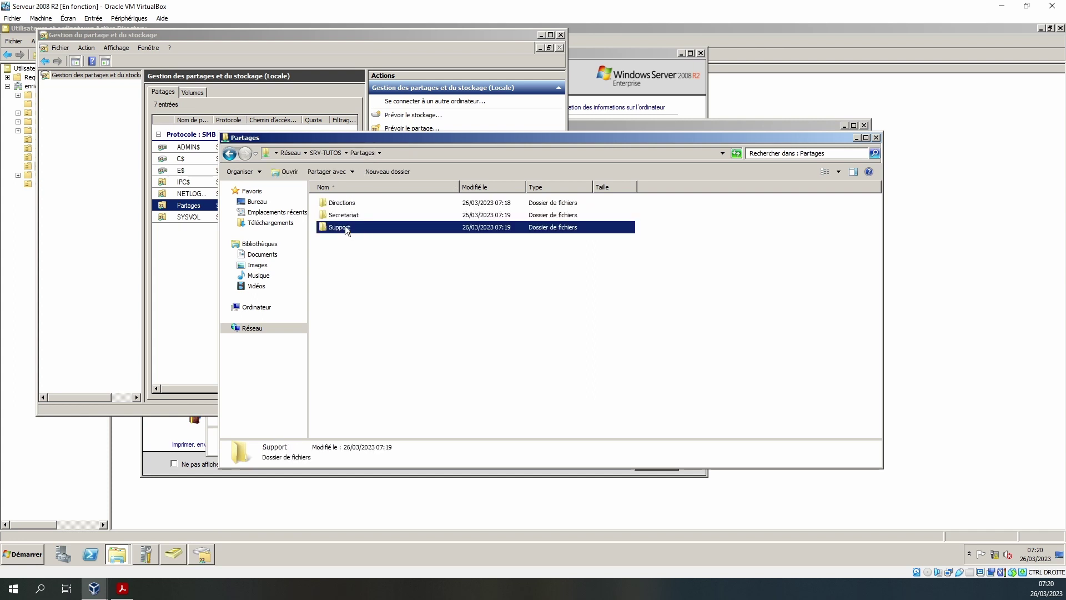
# - Open the Support folder's Sécurité permissions editor to add groups
pyautogui.rightClick(345, 227)
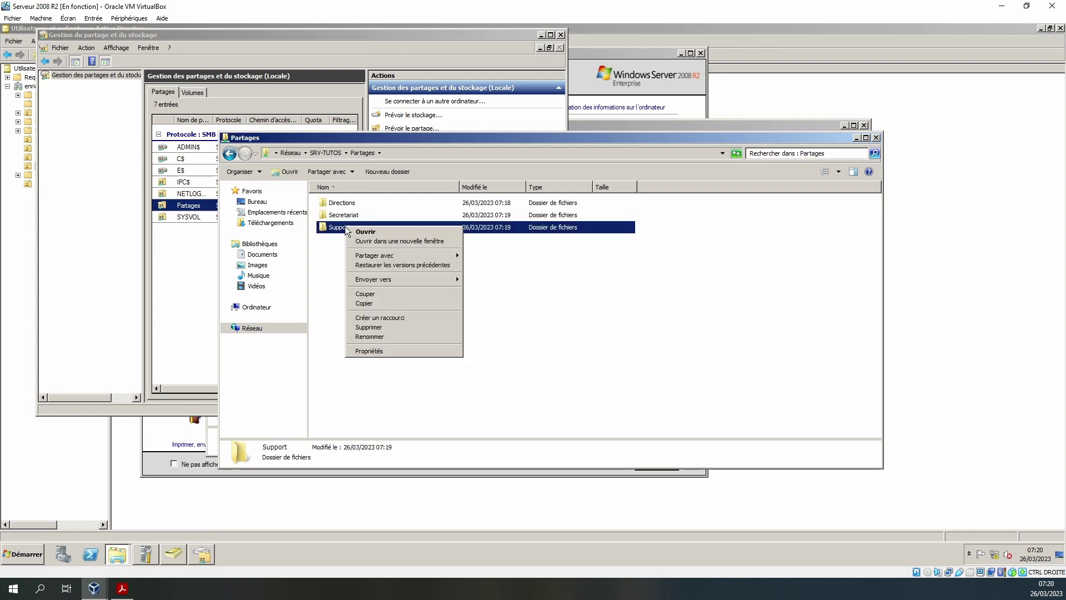
pyautogui.click(375, 351)
pyautogui.click(418, 248)
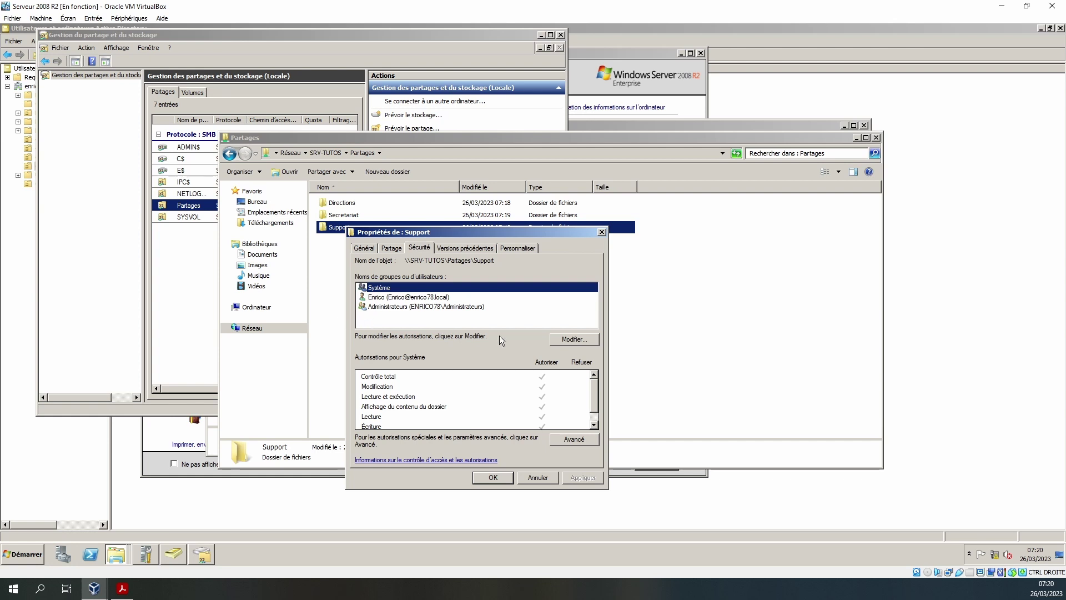
pyautogui.click(578, 341)
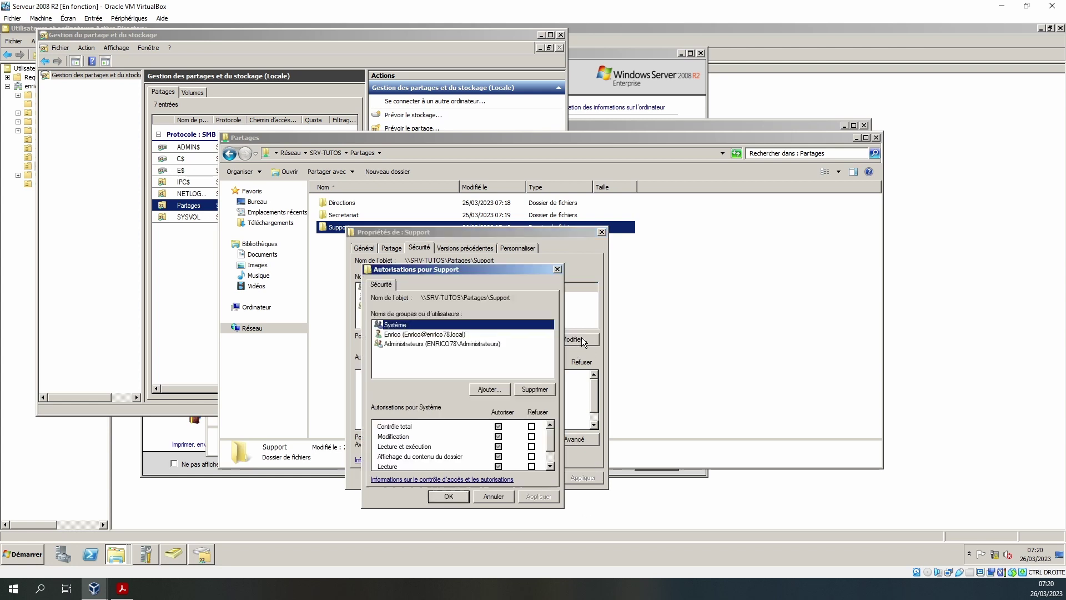
pyautogui.click(498, 390)
# - Add DL_SRV-Tutos_support_modification, _Lecture-exe and _Deny groups to the Support permissions
pyautogui.write('dl')
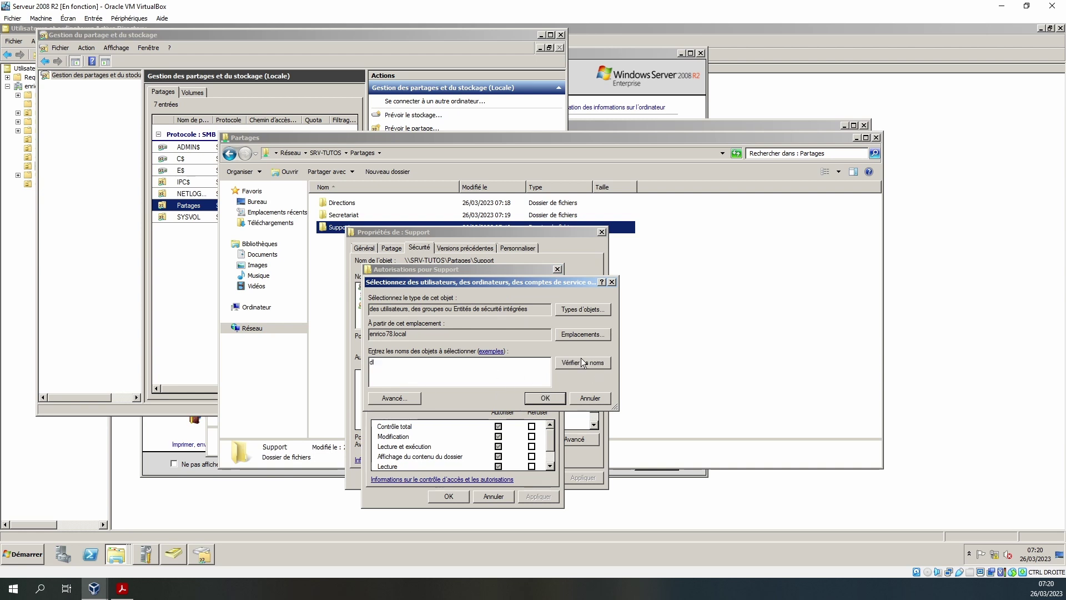
pyautogui.click(583, 364)
pyautogui.moveTo(441, 351); pyautogui.dragTo(520, 351)
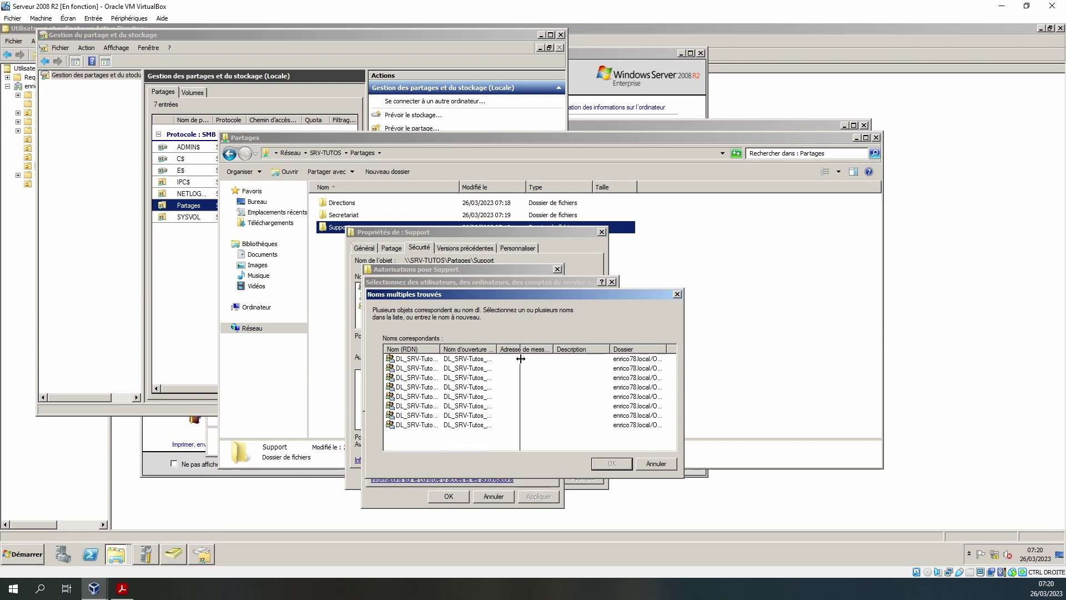
pyautogui.click(460, 425)
pyautogui.keyDown('shift'); pyautogui.click(461, 416); pyautogui.keyUp('shift')
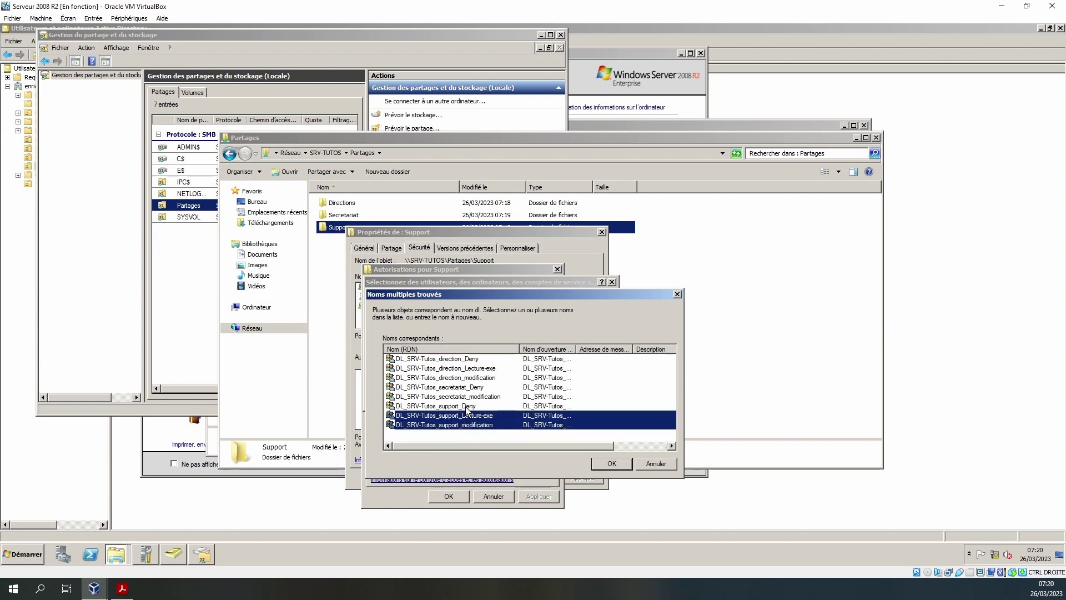
pyautogui.keyDown('shift'); pyautogui.click(467, 406); pyautogui.keyUp('shift')
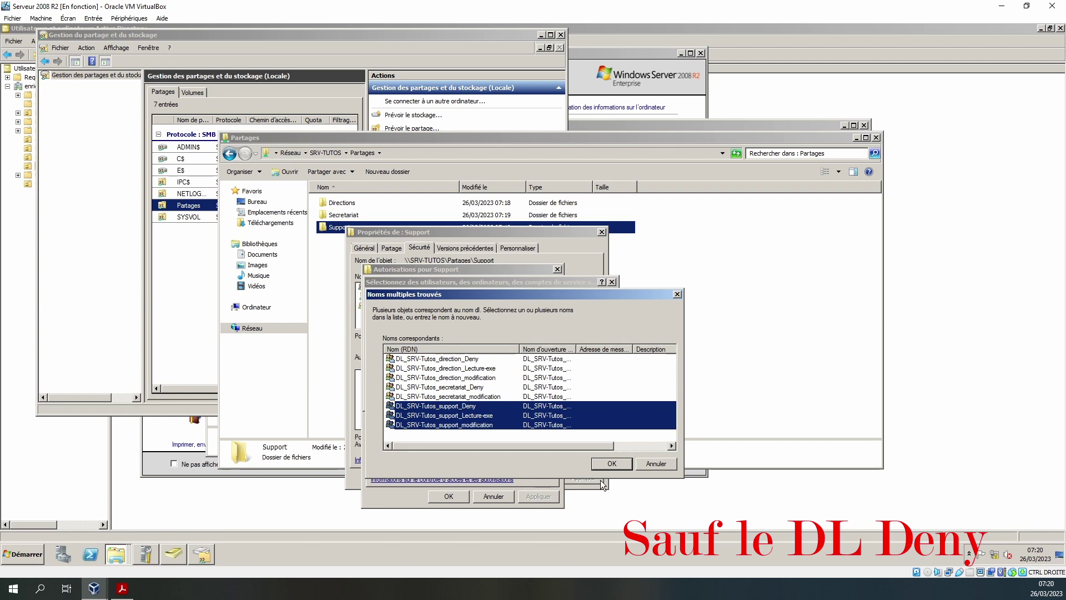
pyautogui.click(612, 464)
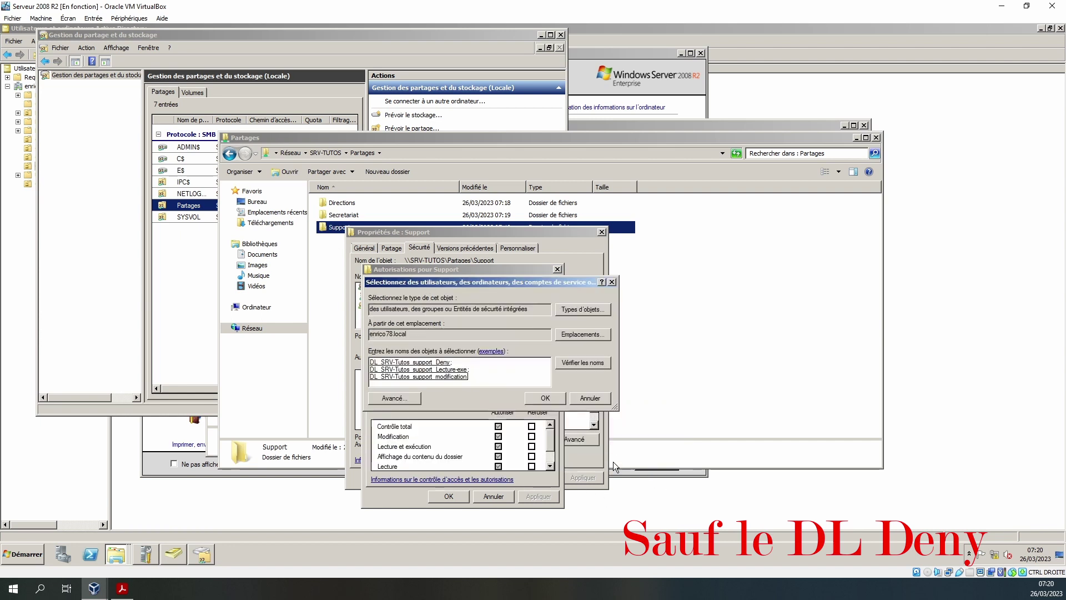
pyautogui.click(546, 398)
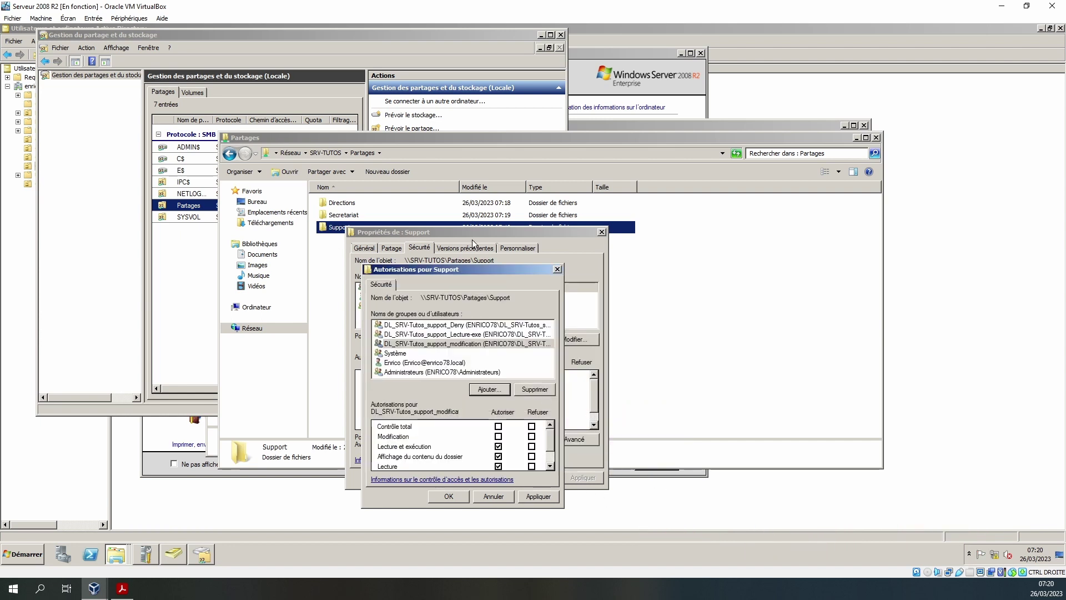
# - Allow Modification for DL_SRV-Tutos_support_modification on Support and apply the change
pyautogui.click(518, 353)
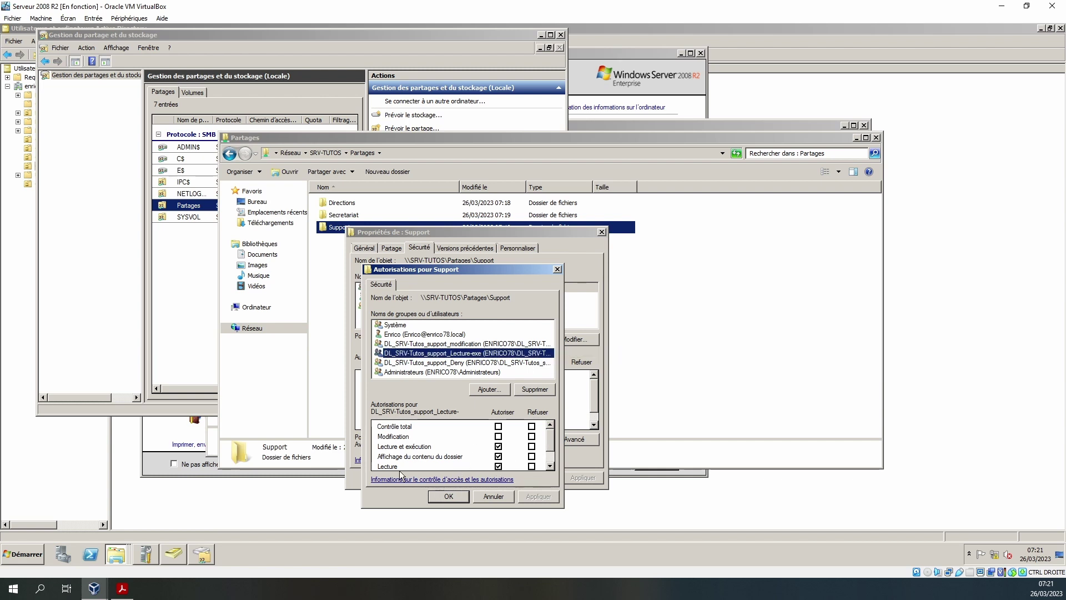
pyautogui.click(550, 466)
pyautogui.click(550, 465)
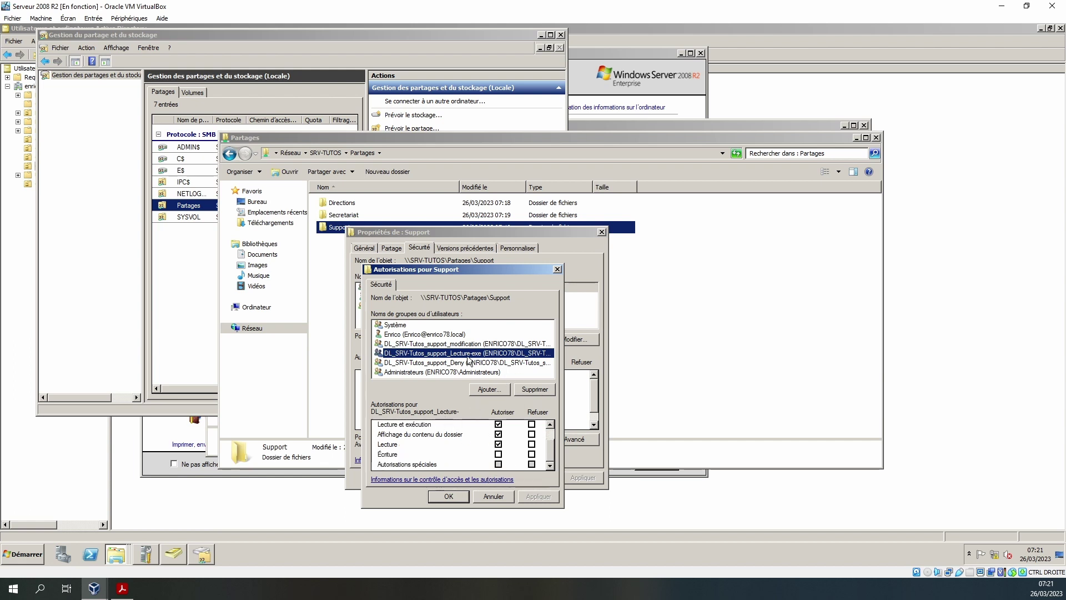
pyautogui.click(487, 346)
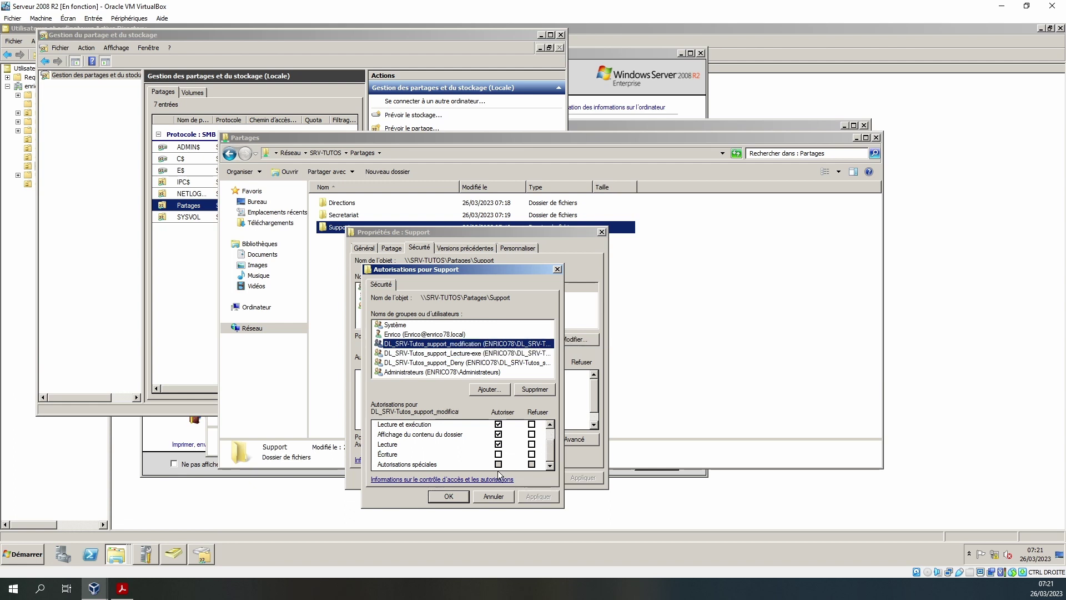
pyautogui.click(552, 433)
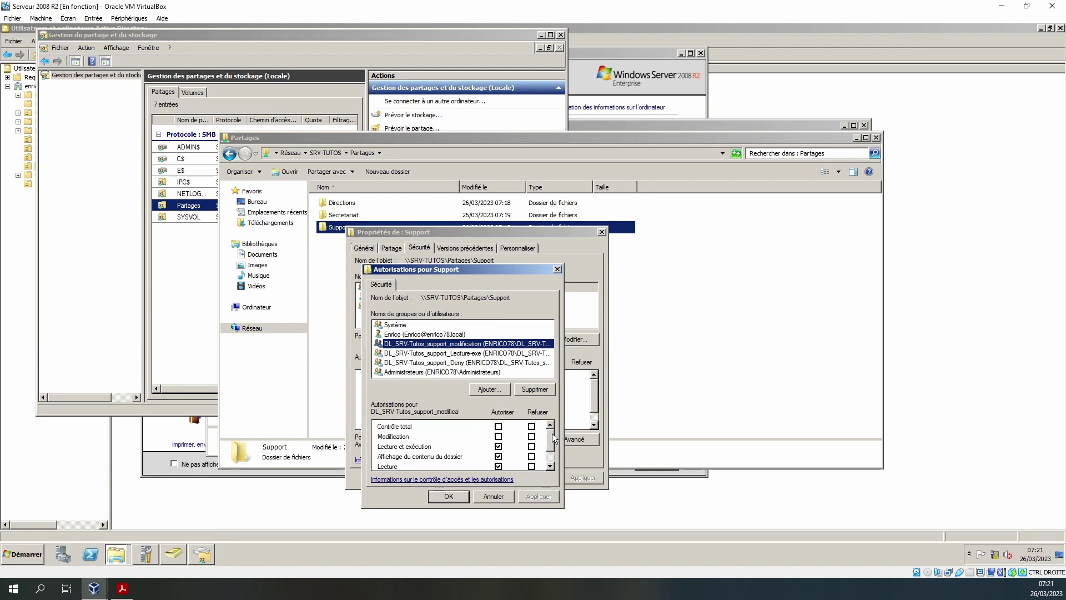
pyautogui.click(498, 437)
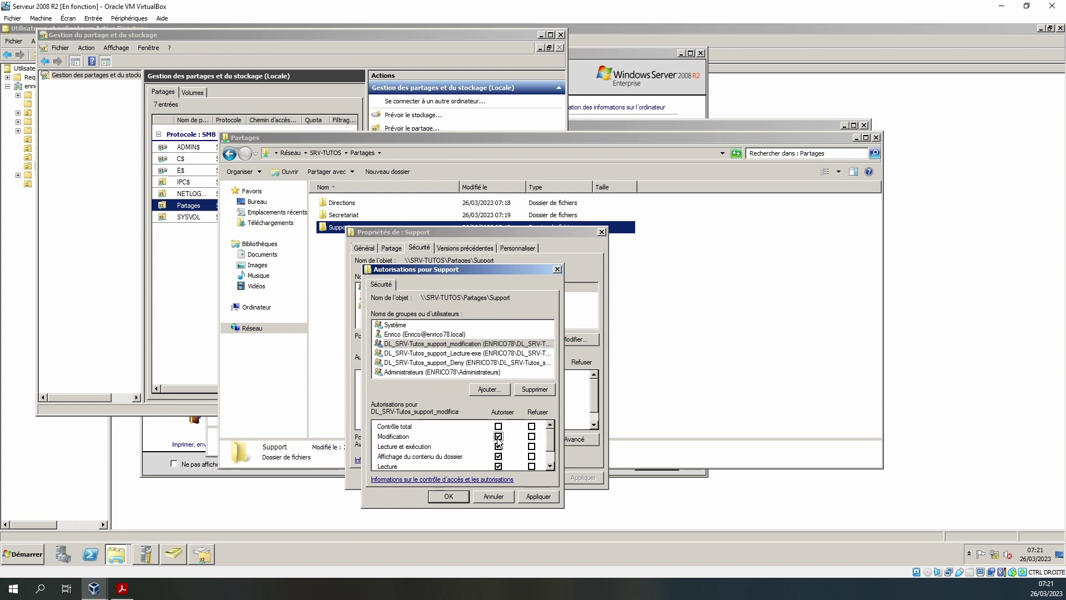
pyautogui.click(551, 460)
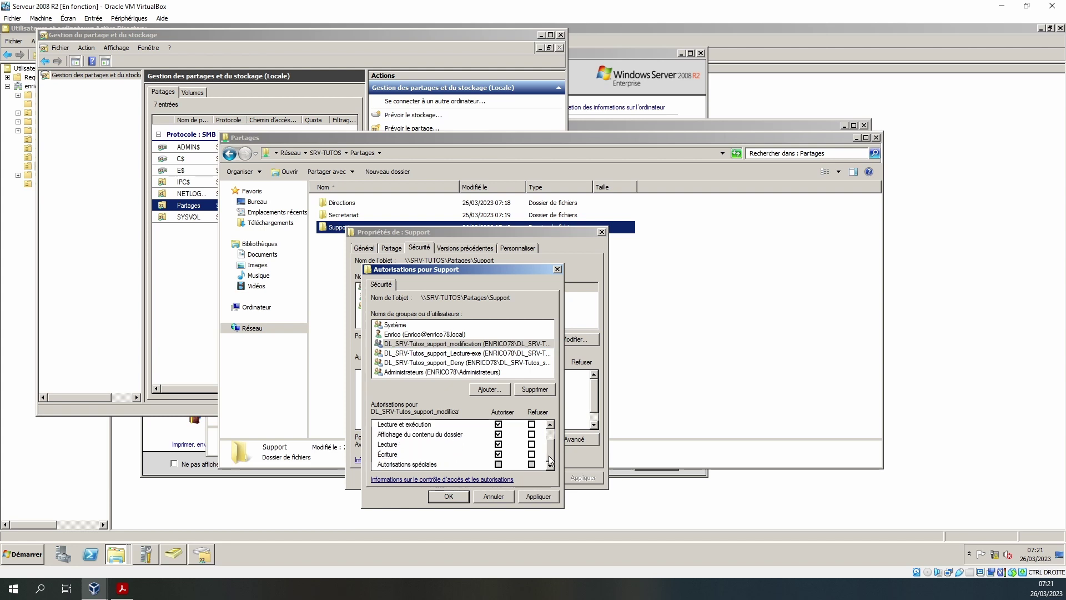
pyautogui.click(538, 496)
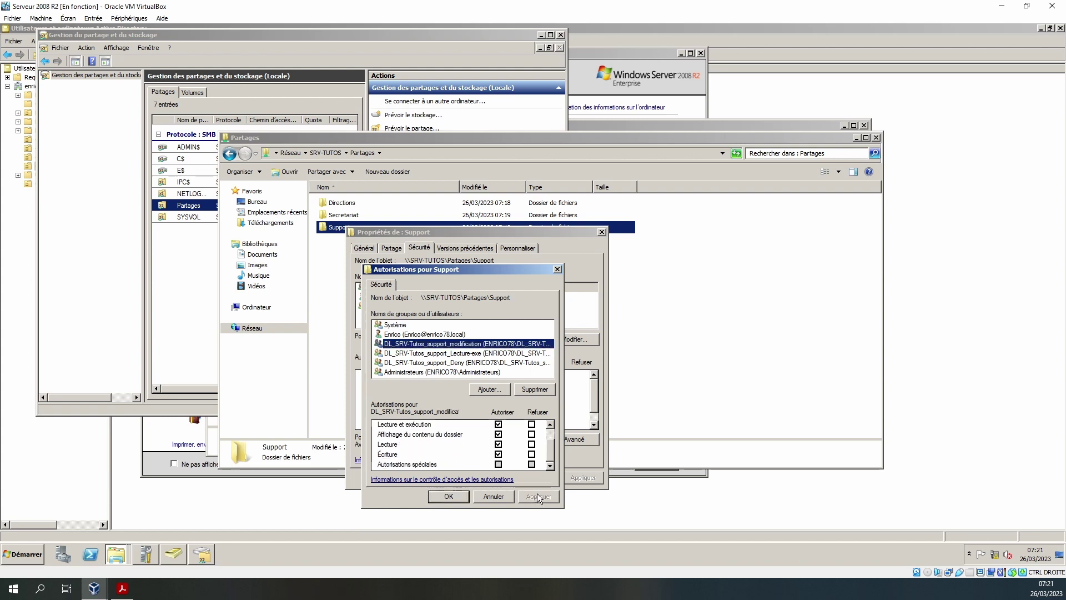
pyautogui.click(447, 498)
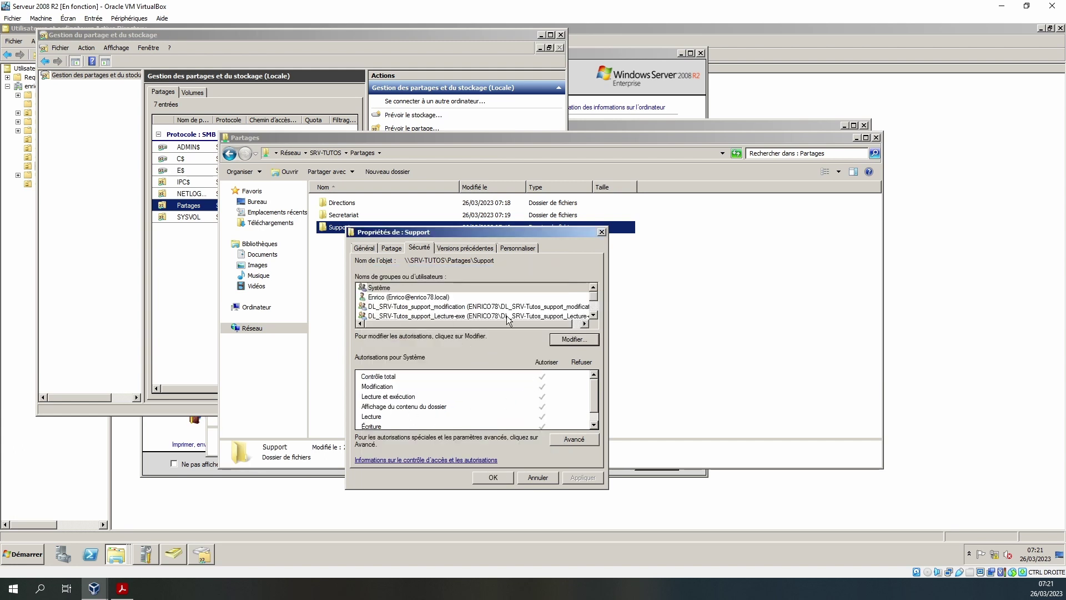
# - Review the modification, Lecture-exe and Deny group permissions, then close the Support properties
pyautogui.click(486, 307)
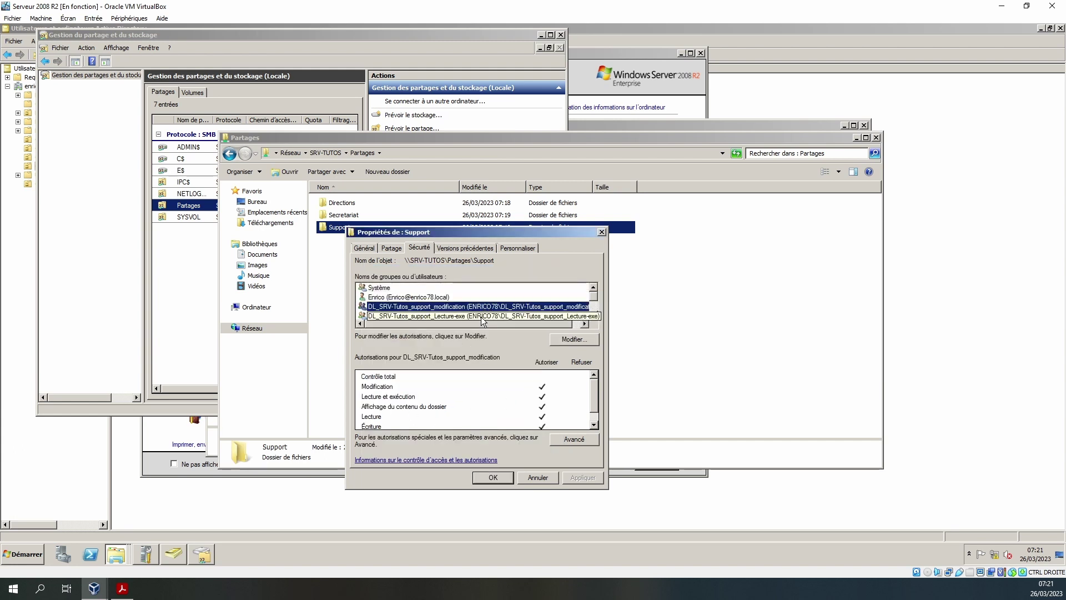
pyautogui.click(484, 316)
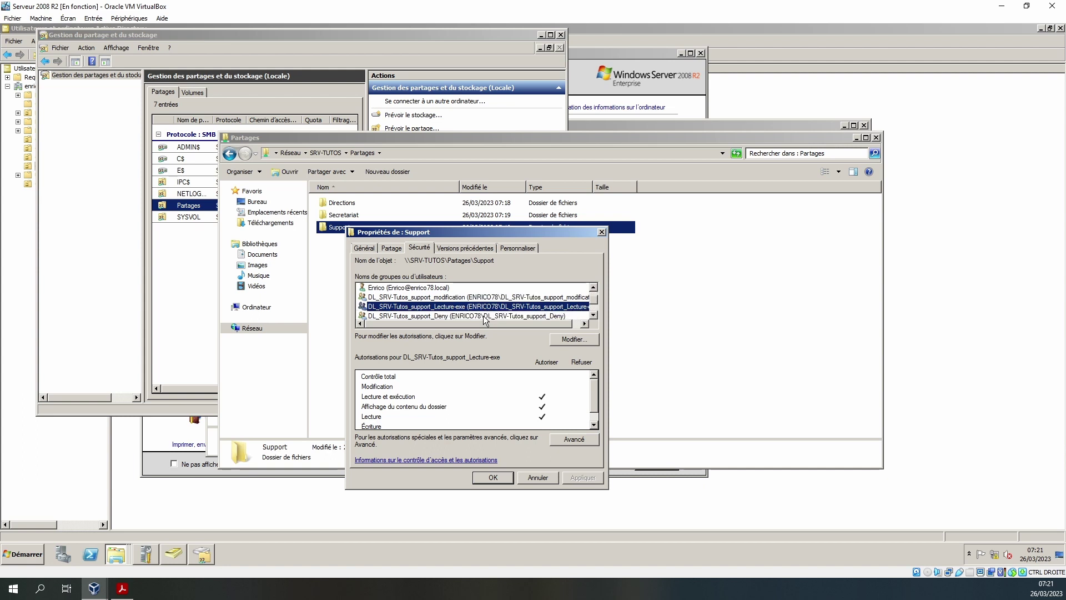
pyautogui.click(556, 316)
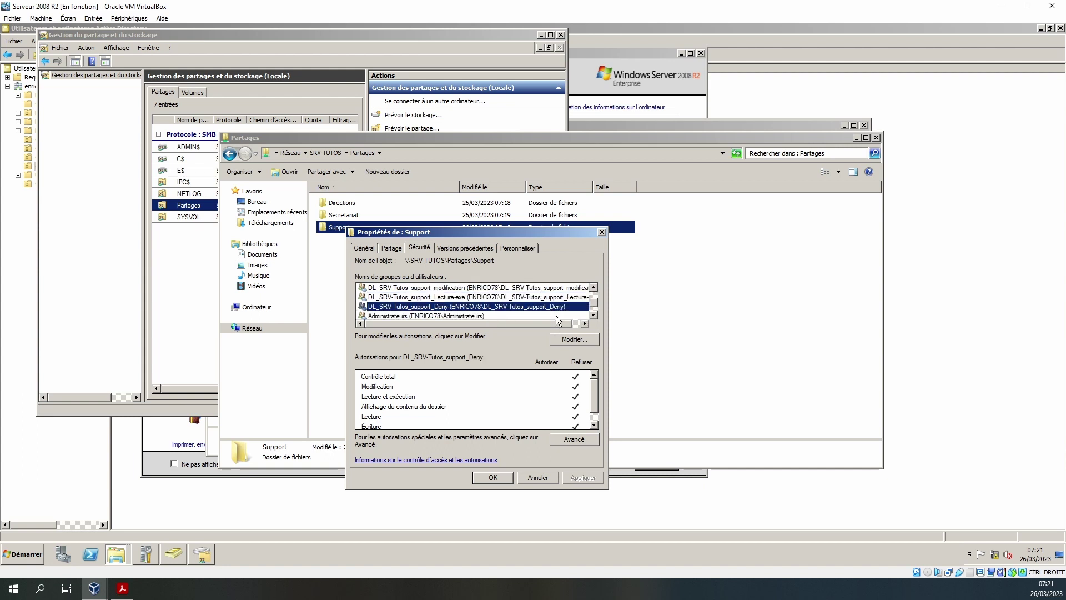
pyautogui.click(492, 477)
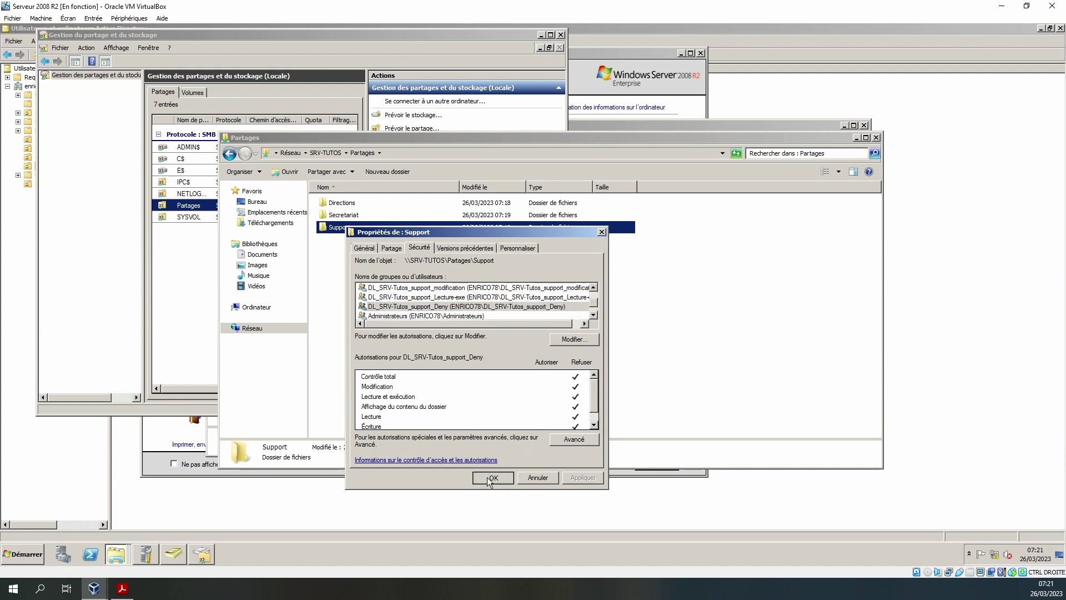
# - Open the Secretariat folder's Sécurité permissions editor to add groups
pyautogui.rightClick(350, 216)
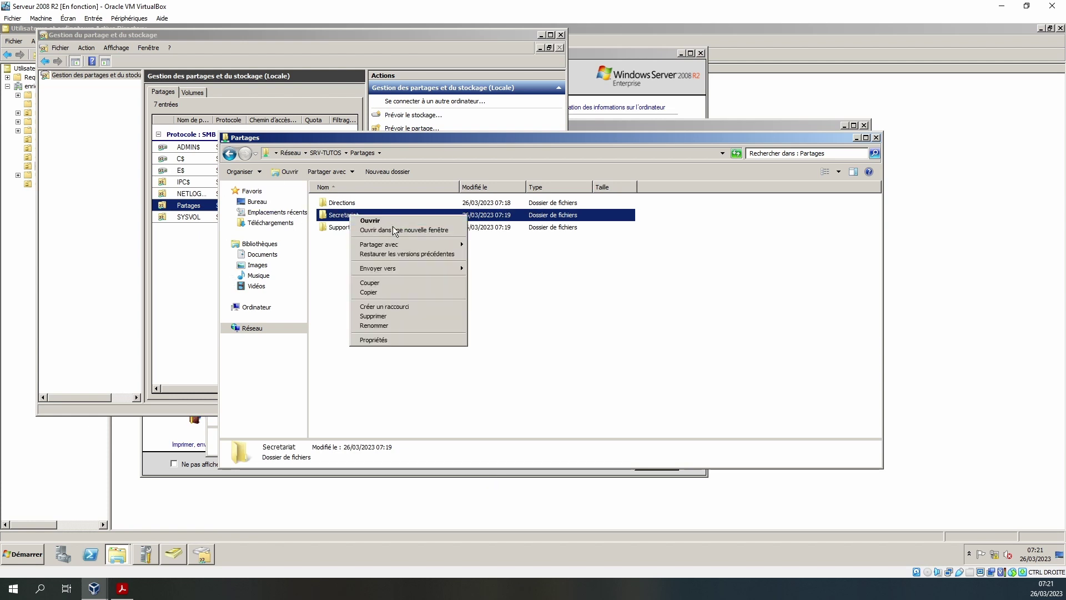
pyautogui.click(373, 339)
pyautogui.click(424, 237)
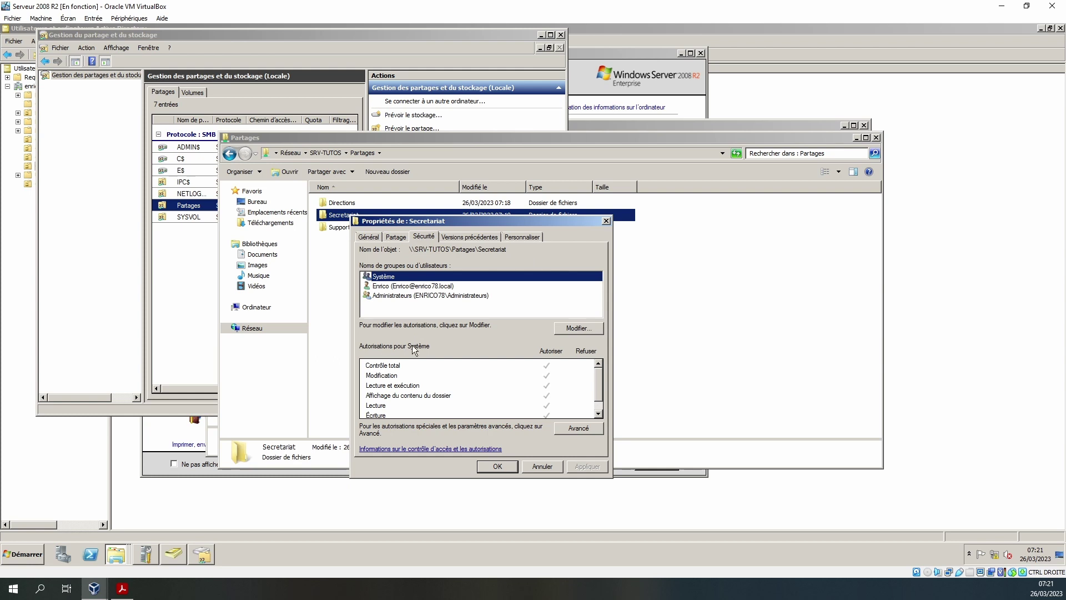
pyautogui.click(582, 328)
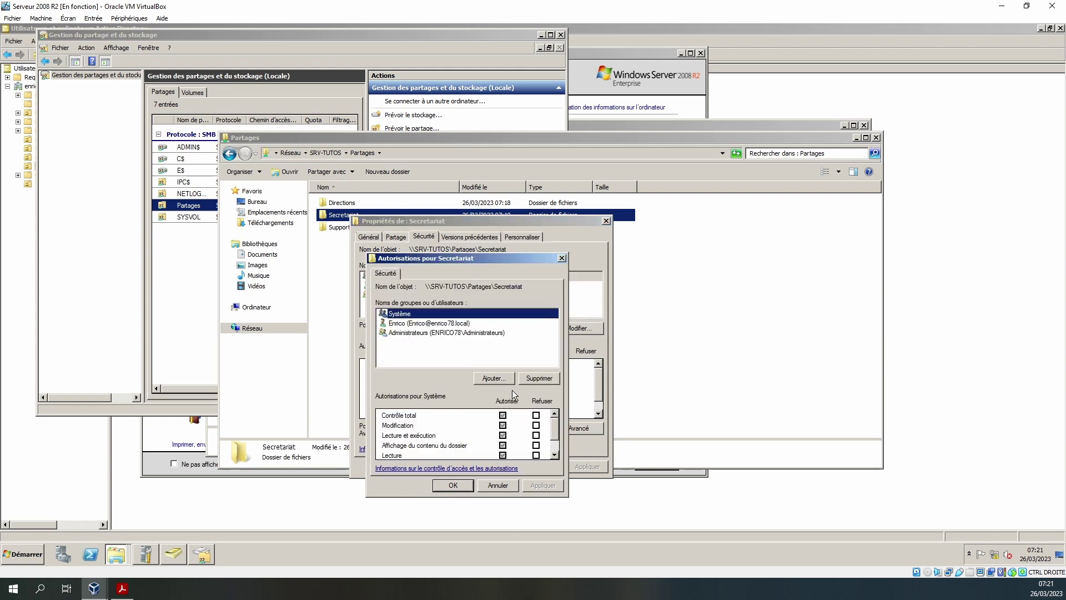
pyautogui.click(494, 379)
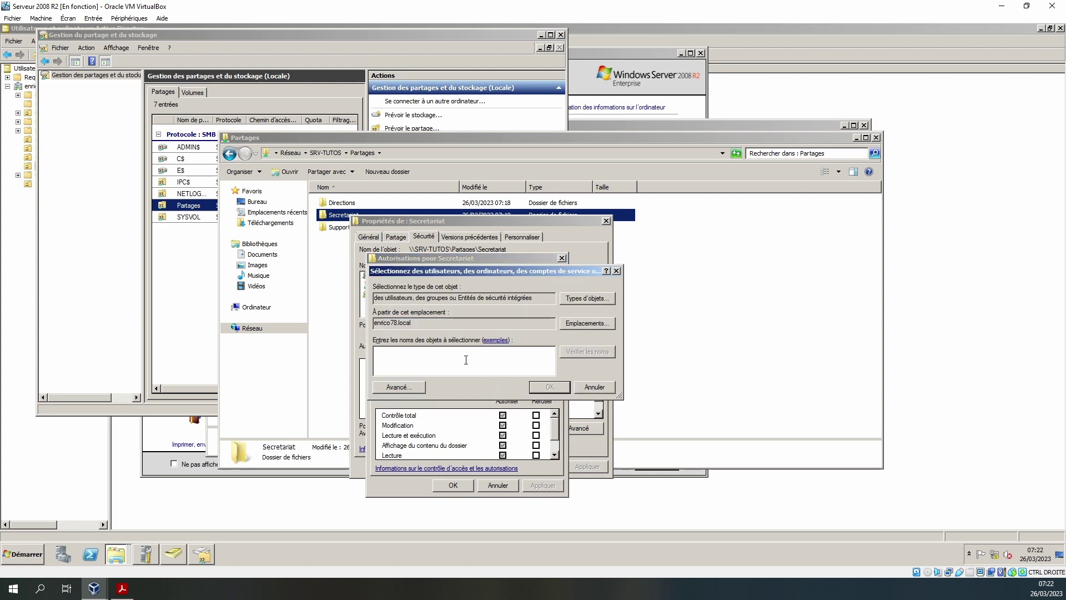
# - Add DL_SRV-Tutos_secretariat_modification and DL_SRV-Tutos_secretariat_Deny to the Secretariat permissions
pyautogui.write('dl')
pyautogui.click(595, 351)
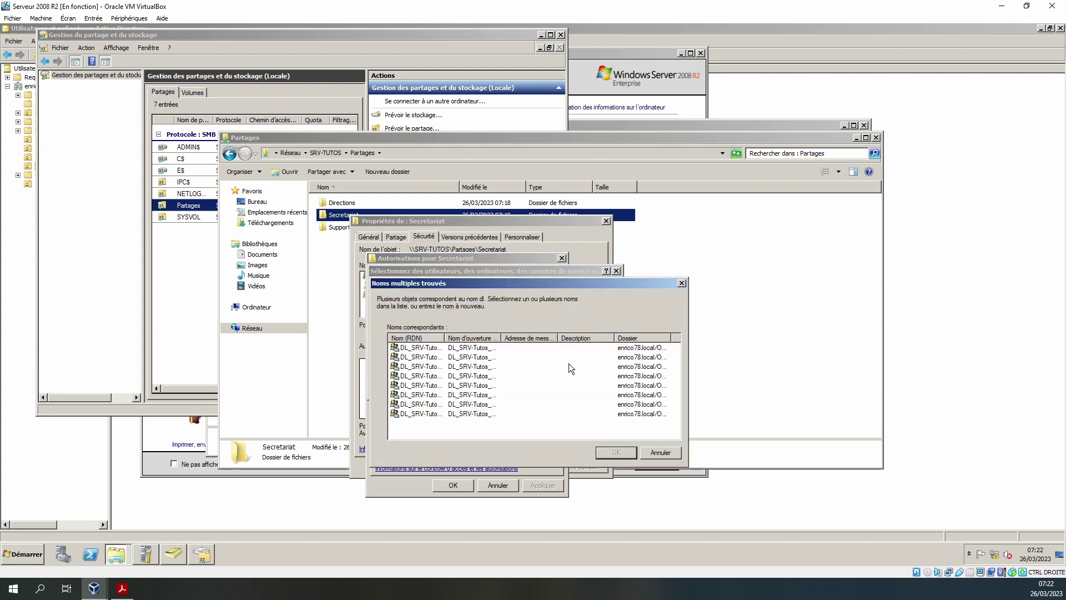
pyautogui.doubleClick(444, 338)
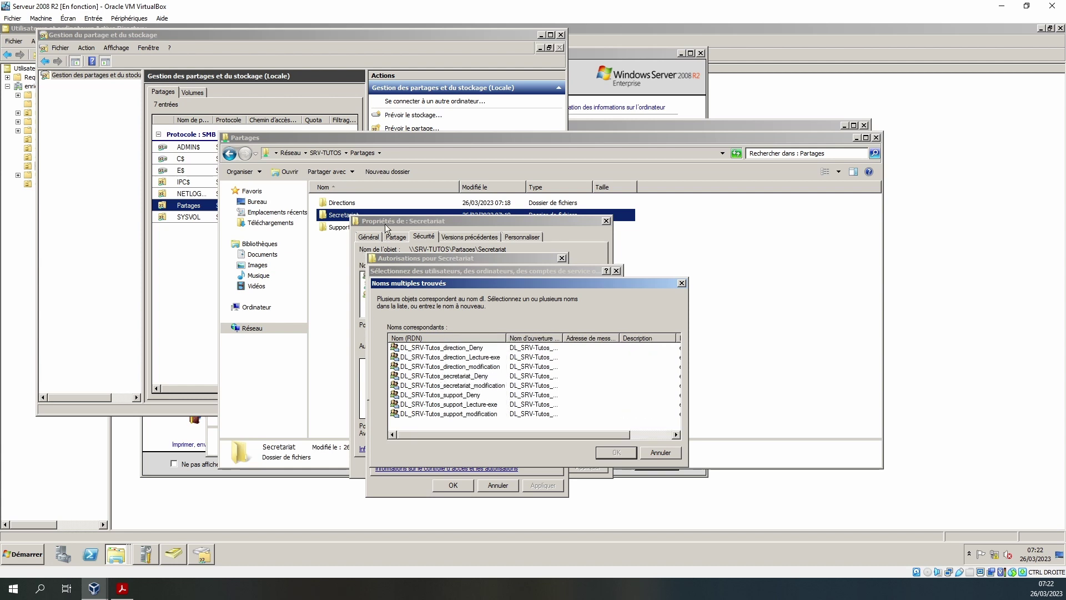
pyautogui.click(457, 385)
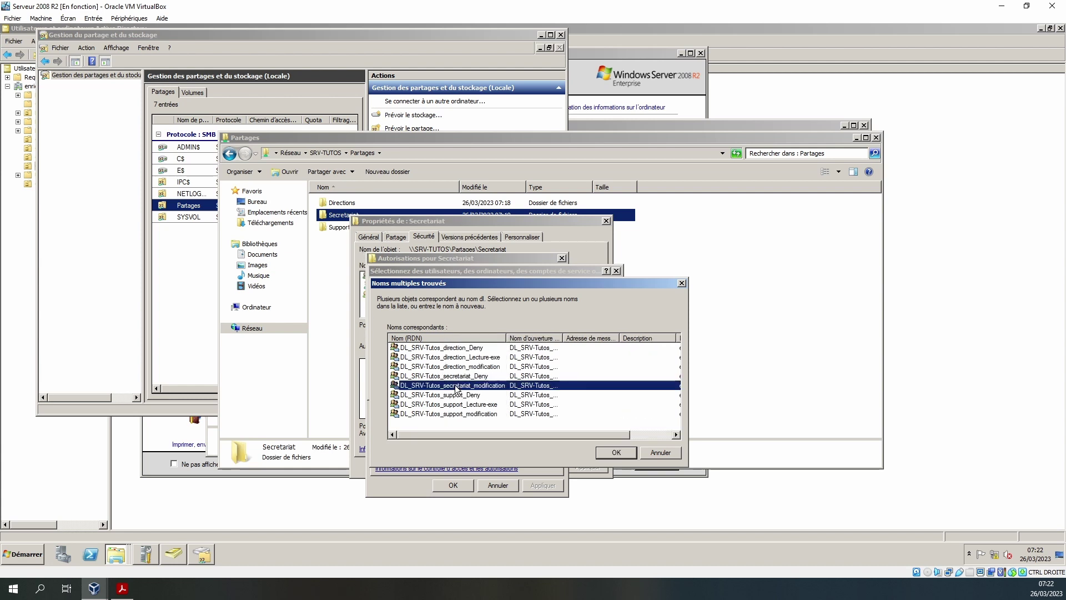
pyautogui.keyDown('ctrl'); pyautogui.click(464, 376); pyautogui.keyUp('ctrl')
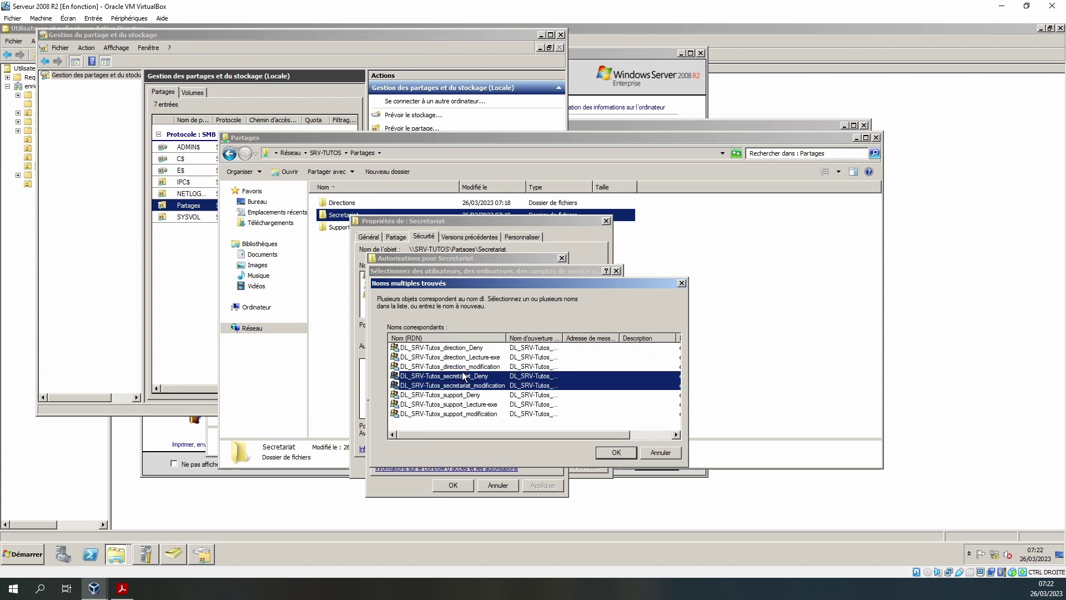
pyautogui.click(615, 455)
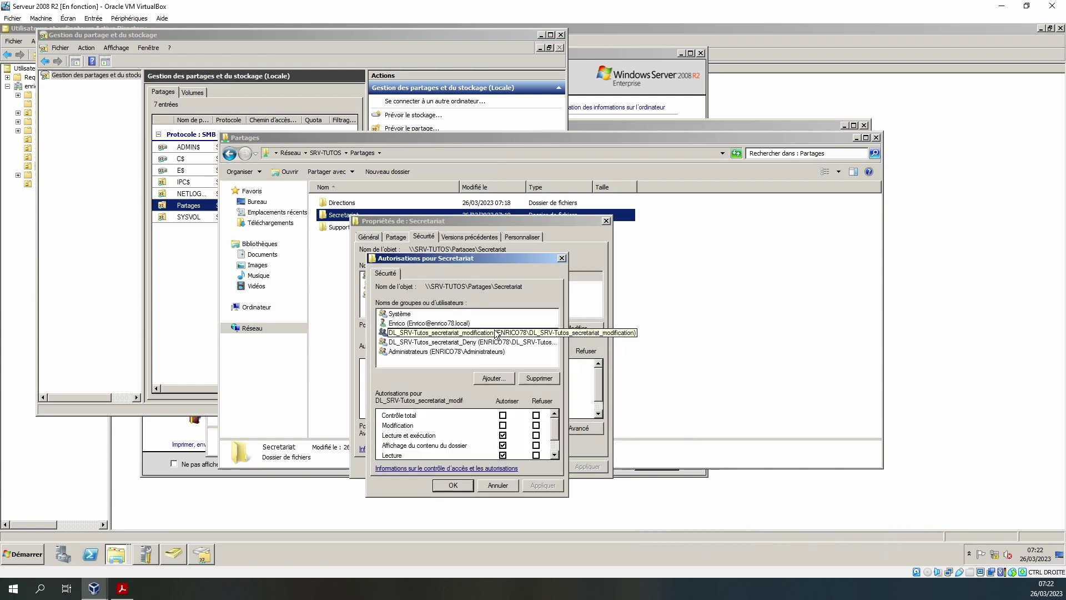
# - Allow Modification for the secretariat modification group and save the permissions
pyautogui.click(502, 426)
pyautogui.click(549, 486)
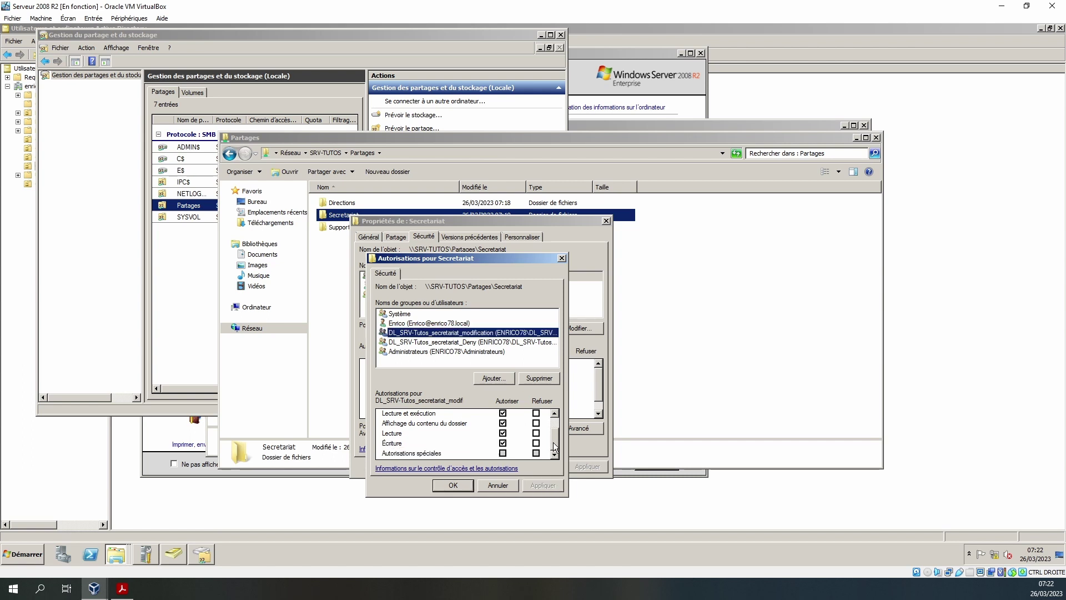
pyautogui.click(448, 486)
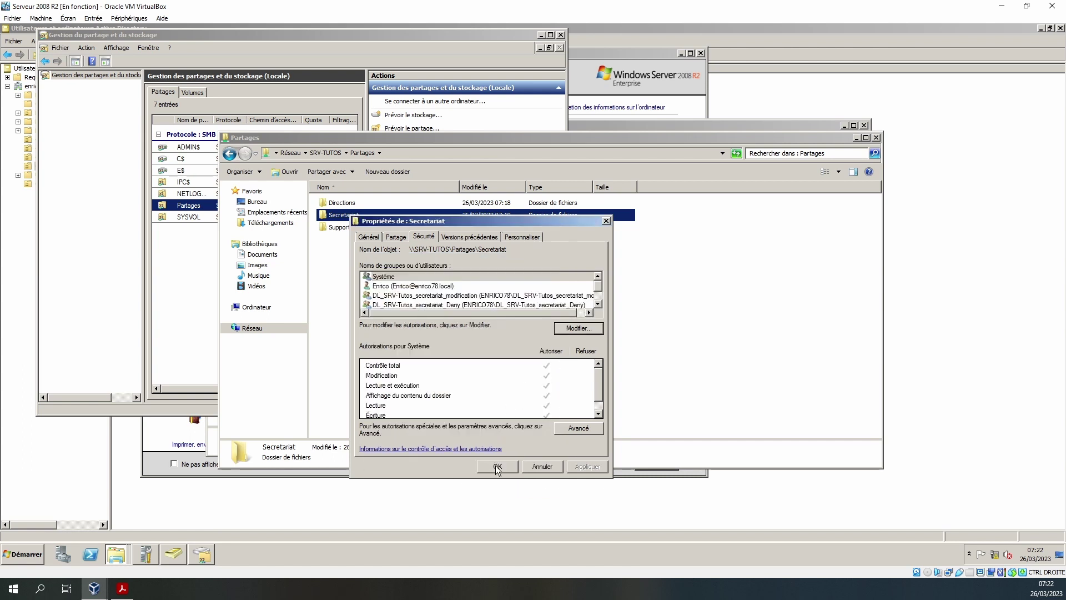
pyautogui.click(497, 466)
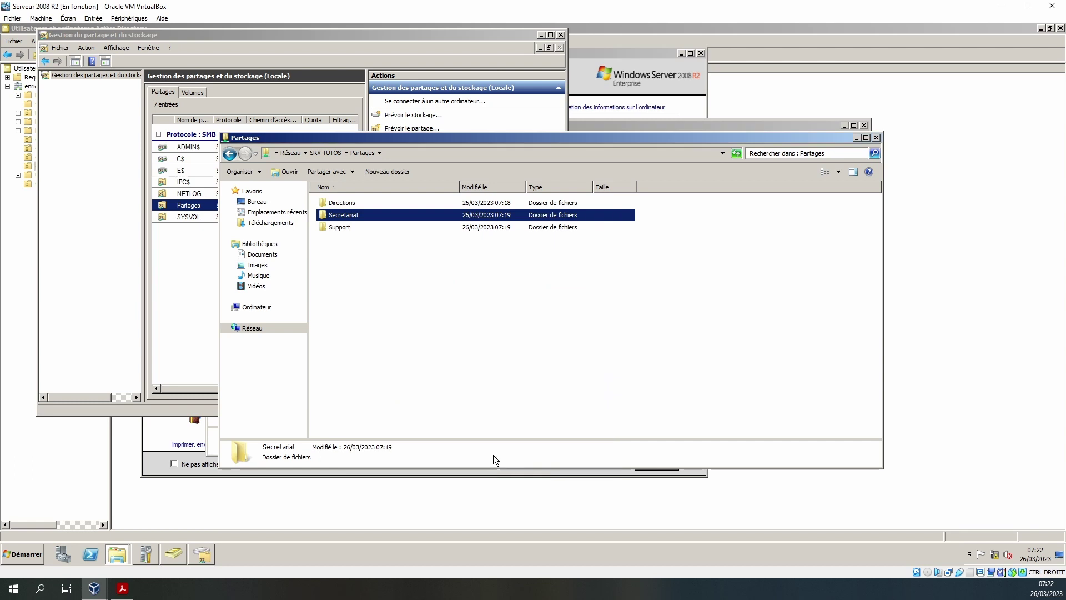
# - Open the Directions folder's security permissions and search for groups matching 'dl'
pyautogui.rightClick(343, 202)
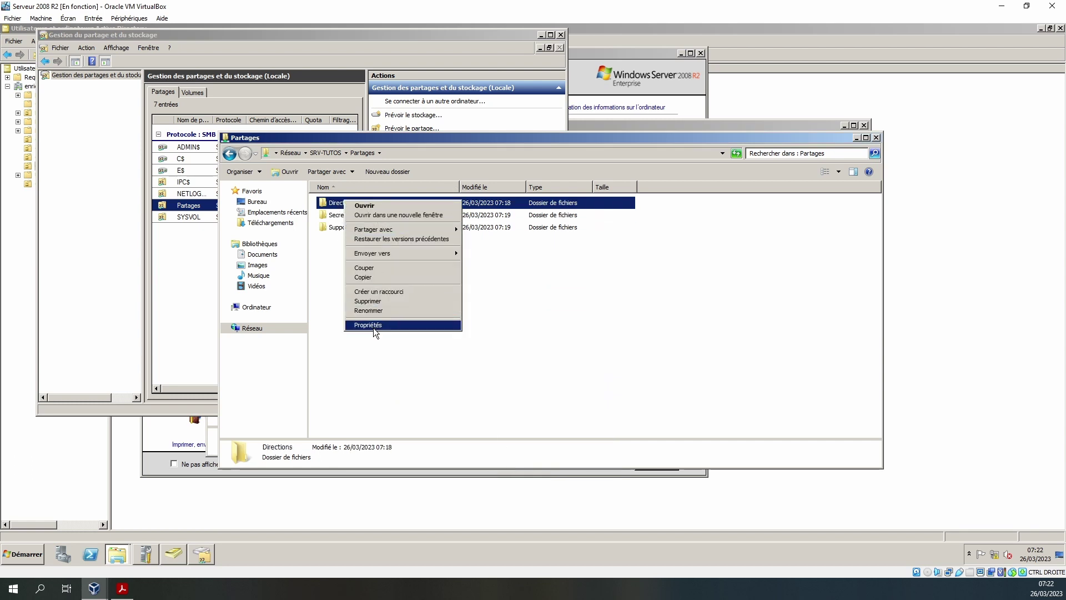
pyautogui.click(416, 222)
pyautogui.click(565, 315)
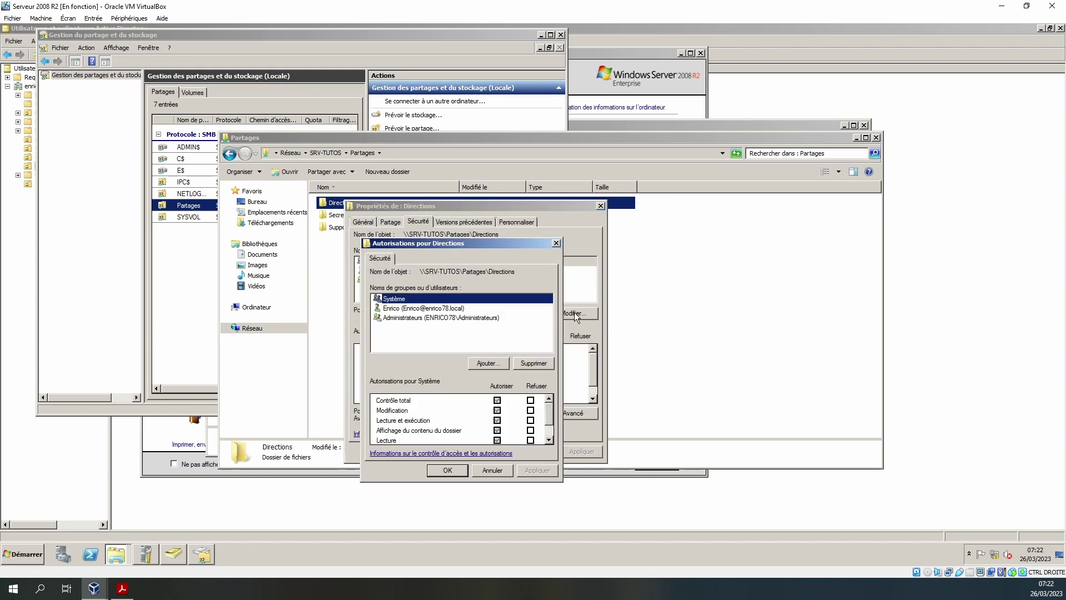
pyautogui.click(488, 363)
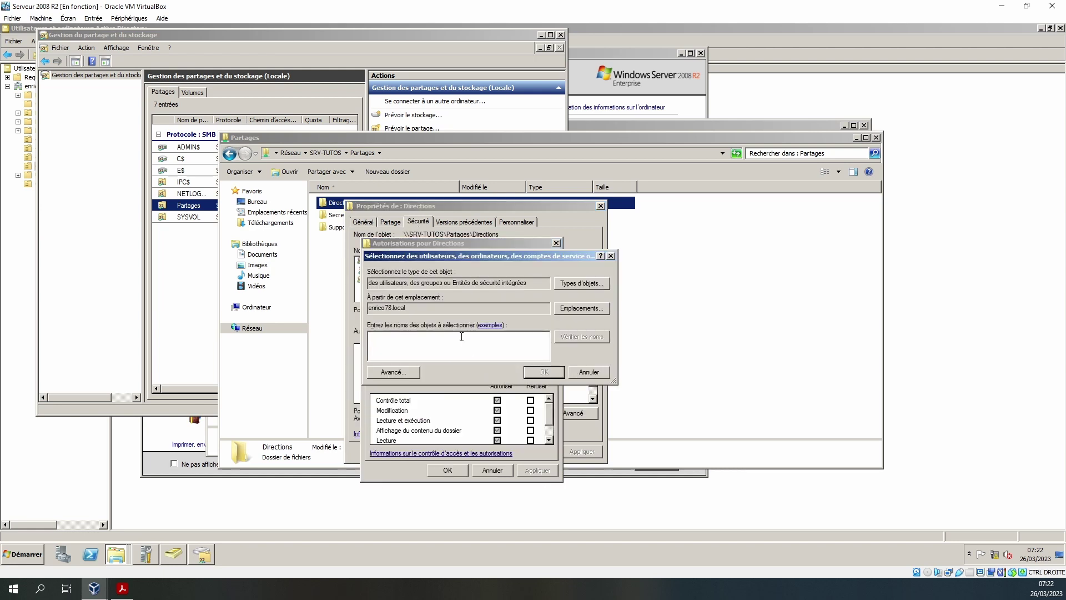
pyautogui.write('dl')
pyautogui.click(572, 337)
# - Add the three DL_SRV-Tutos_direction groups, allowing Modify for the modification group, and apply
pyautogui.keyDown('ctrl'); pyautogui.click(485, 342); pyautogui.keyUp('ctrl')
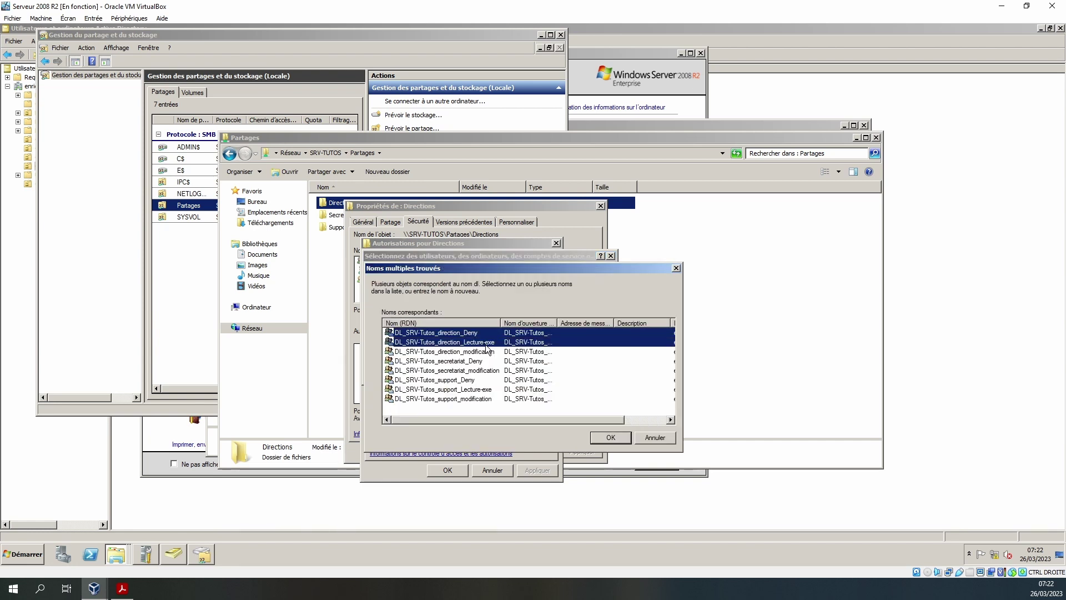
pyautogui.keyDown('ctrl'); pyautogui.click(487, 352); pyautogui.keyUp('ctrl')
pyautogui.click(610, 437)
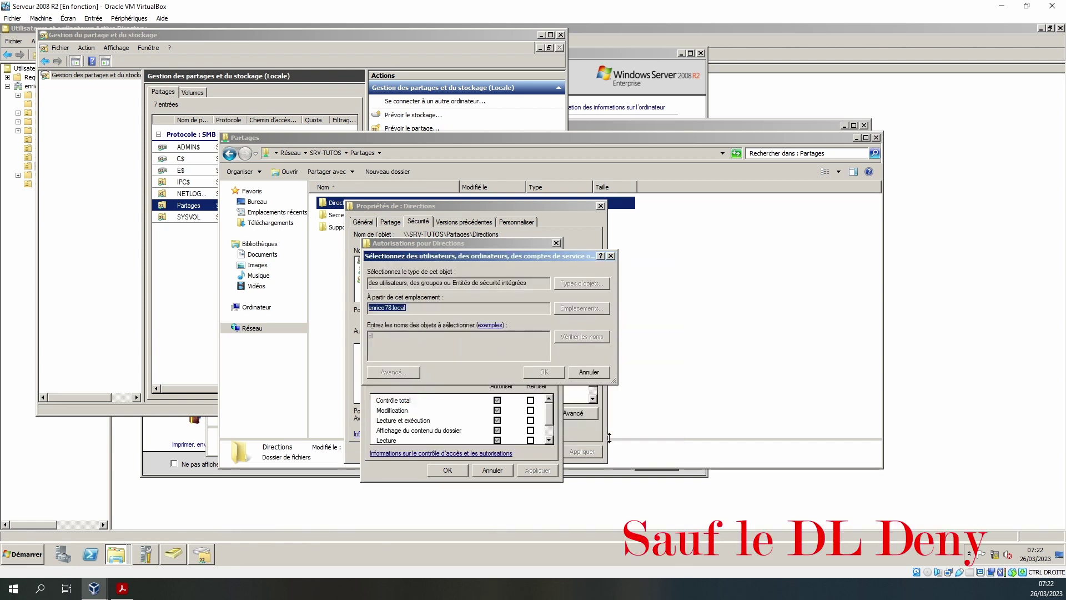
pyautogui.click(542, 377)
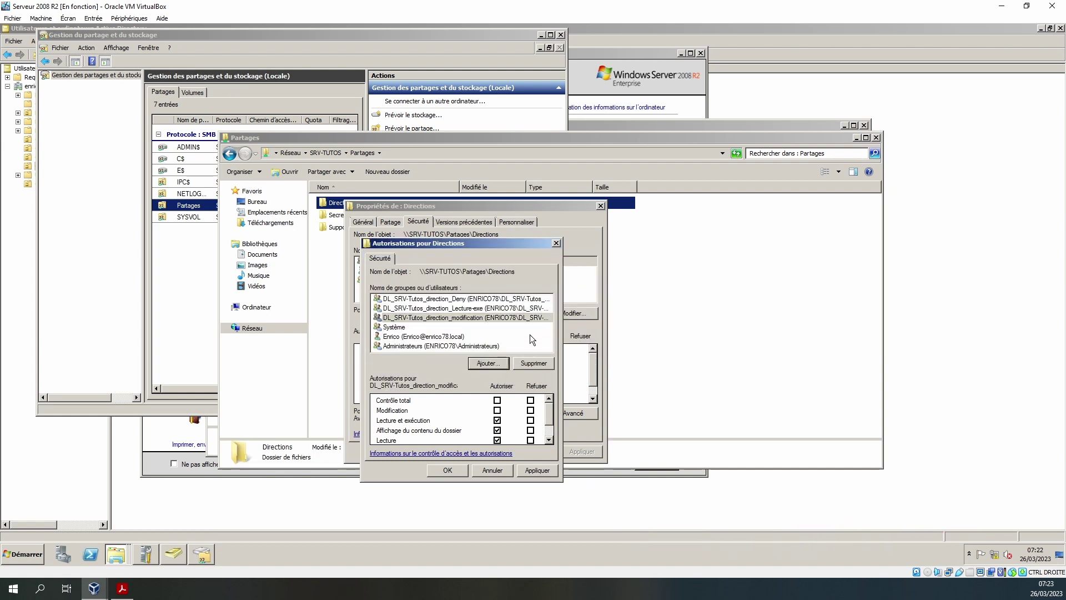
pyautogui.click(497, 410)
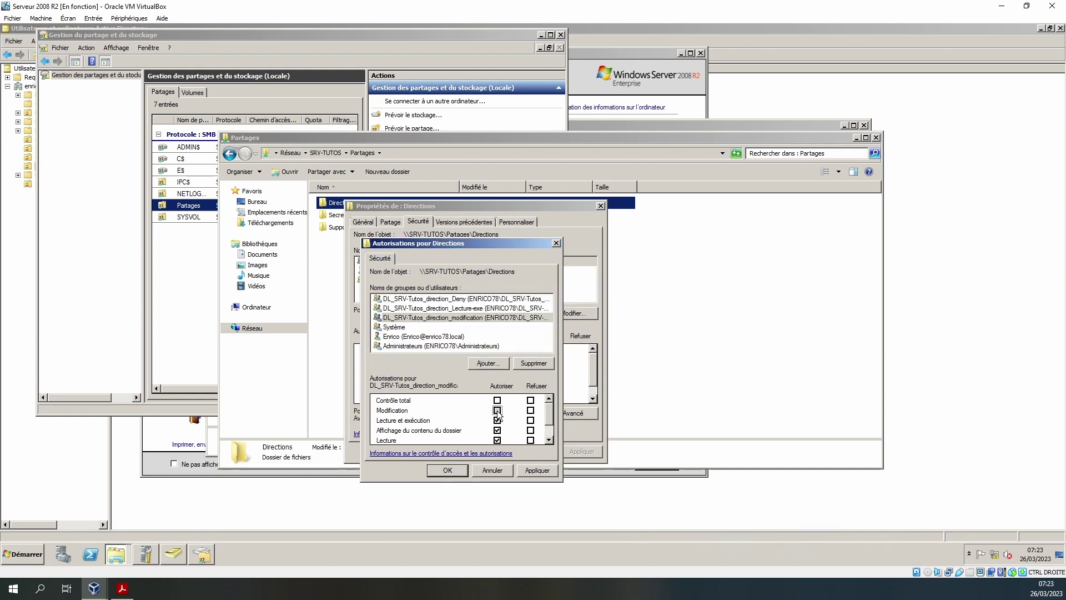
pyautogui.click(536, 471)
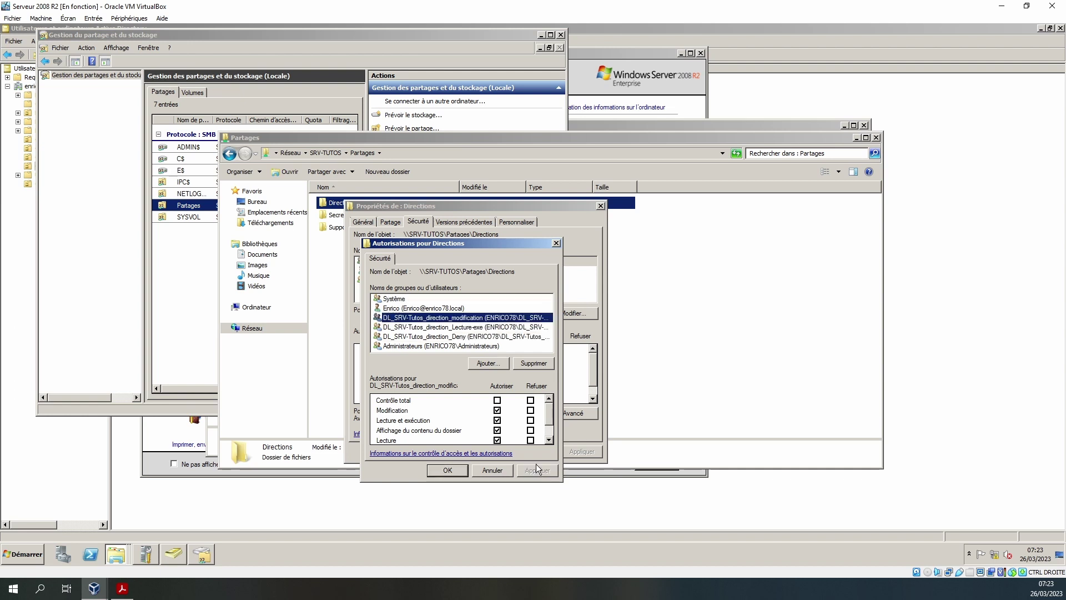
pyautogui.click(526, 328)
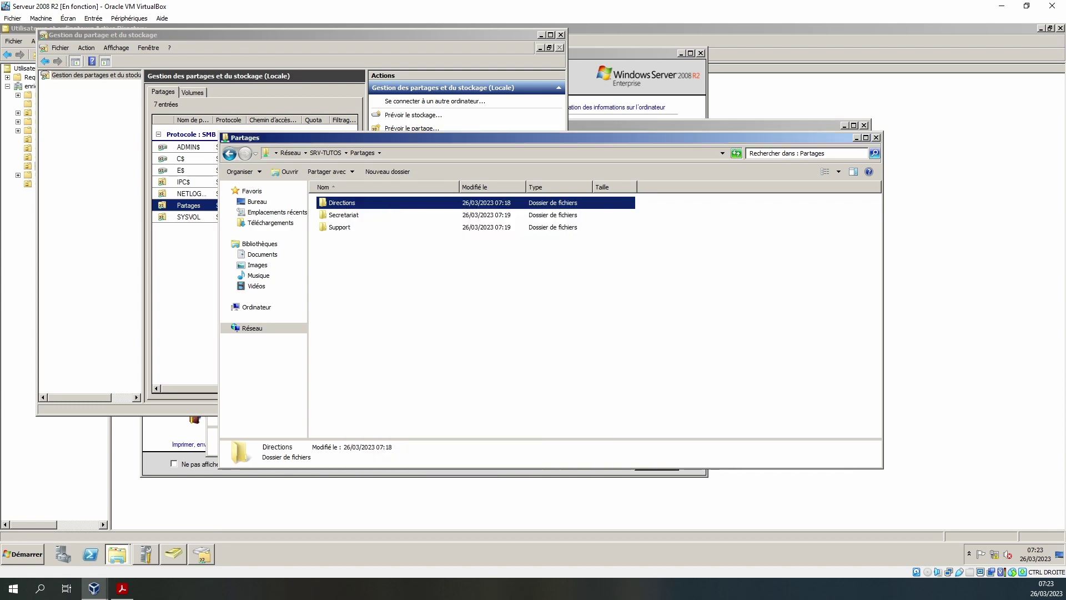
# - Switch to the Windows 10 client VM and search for '\\ser'
pyautogui.click(94, 588)
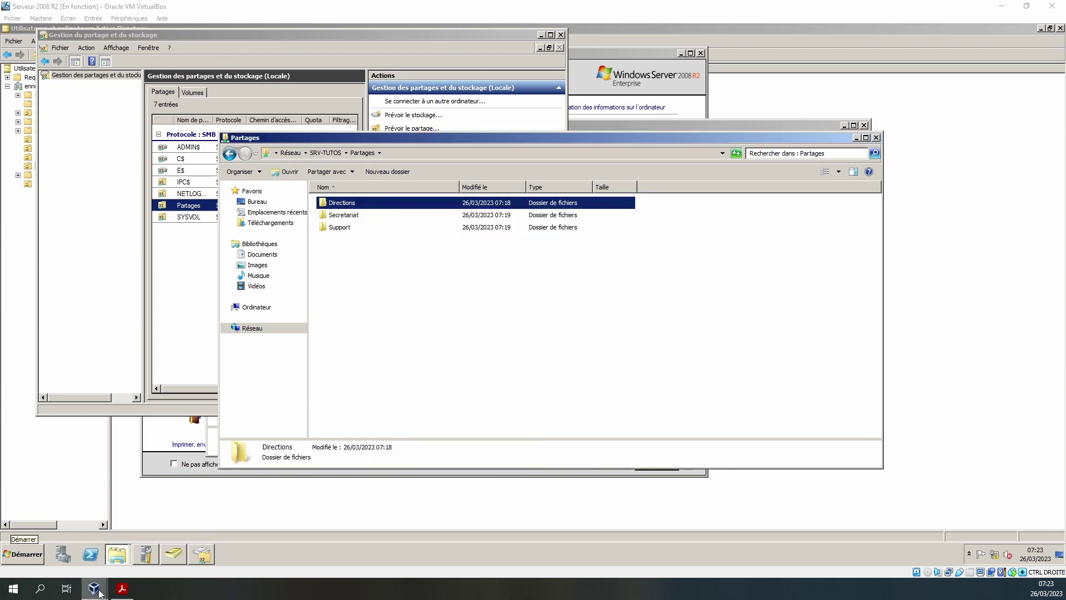
pyautogui.click(169, 544)
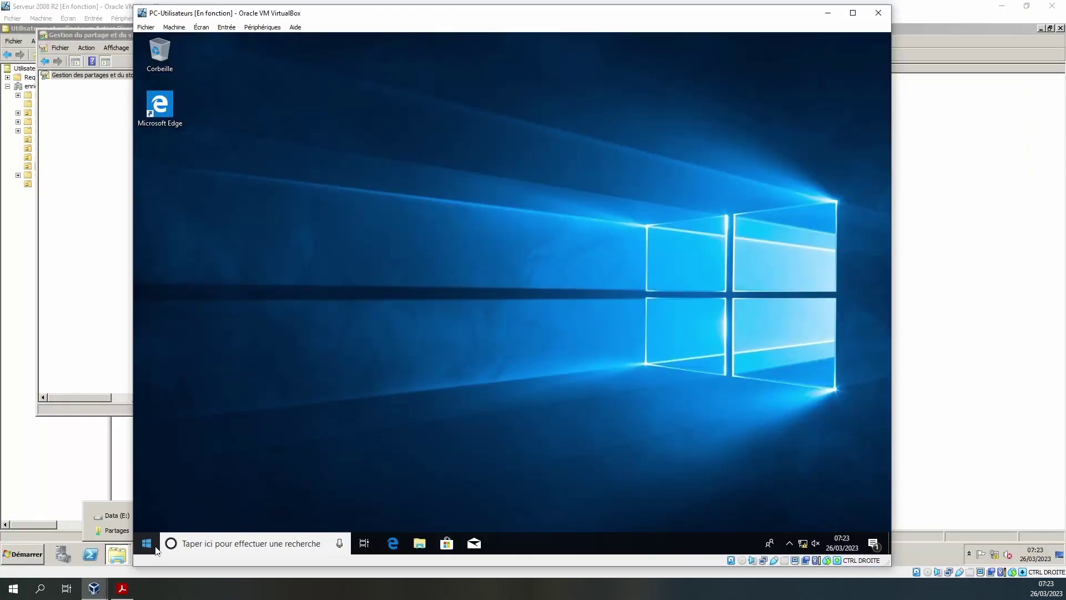
pyautogui.click(197, 542)
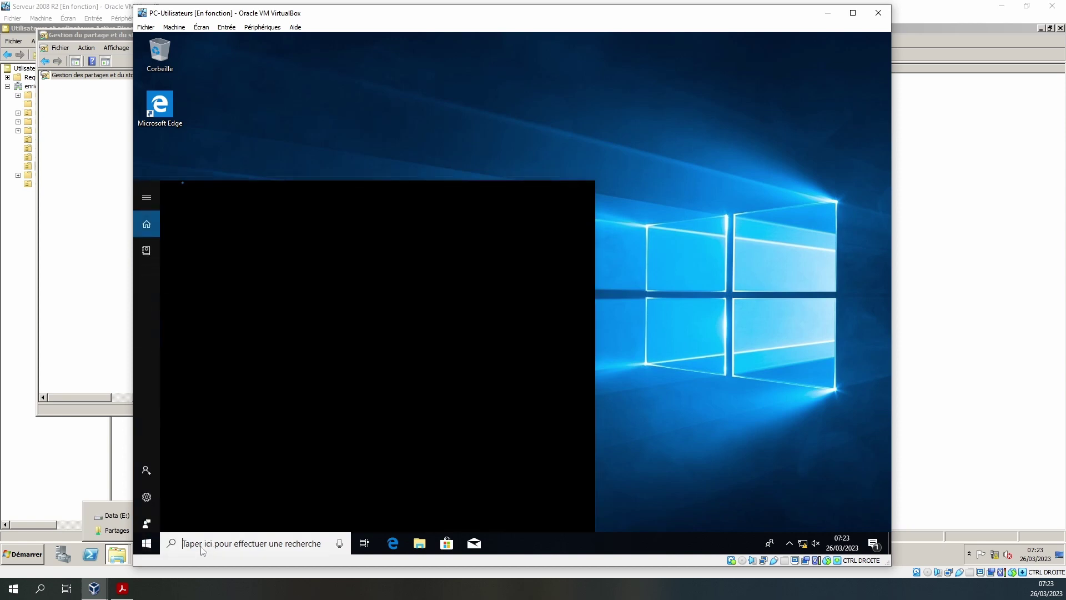
pyautogui.write('\\\\')
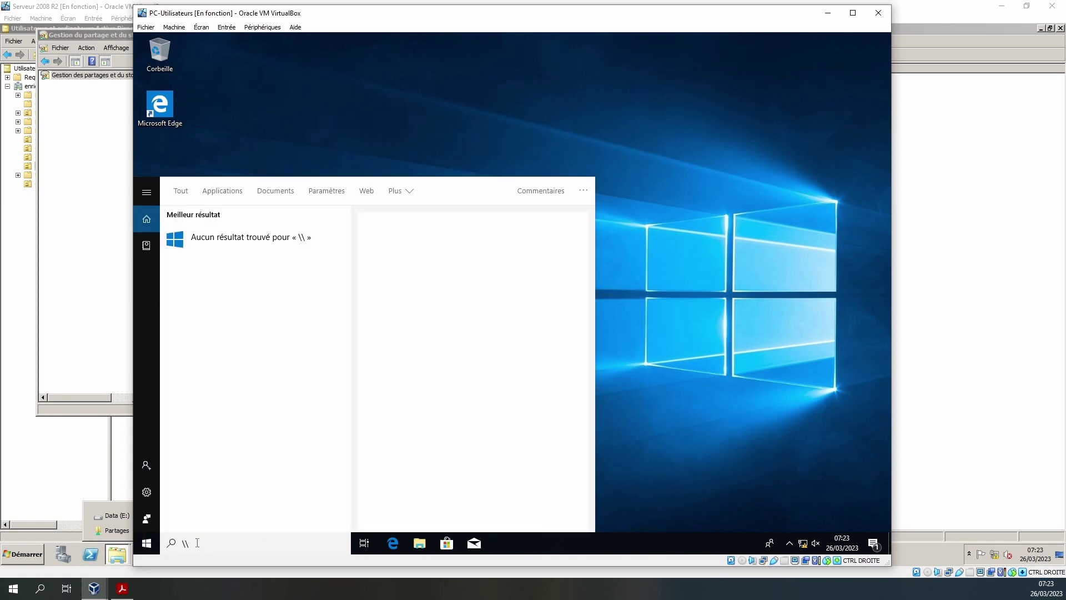
pyautogui.write('ser')
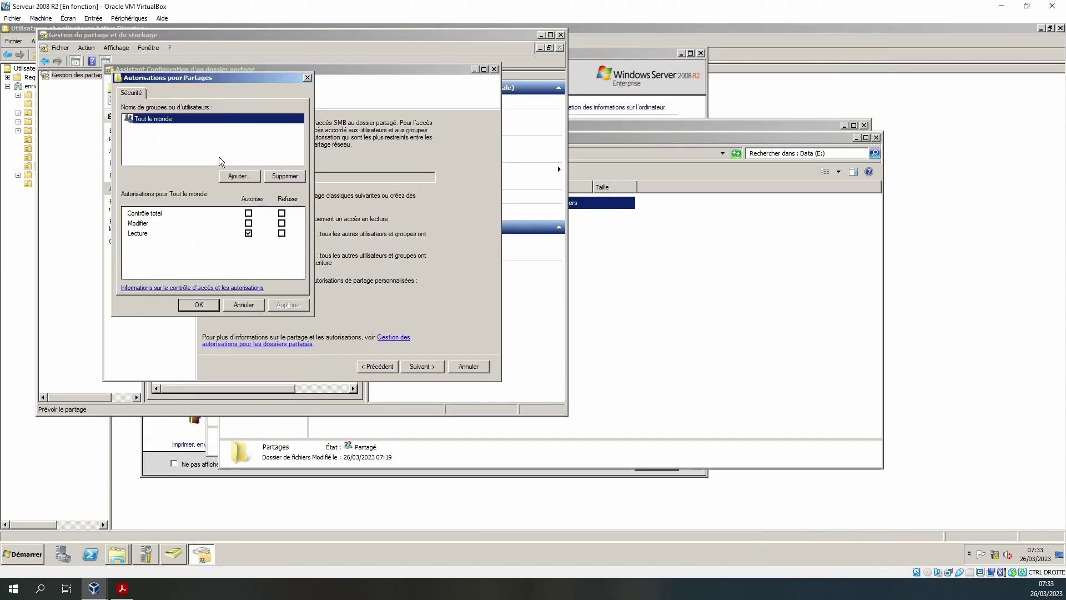
# - Try opening Support on \\SRV-TUTOS\Partages and dismiss the access-denied error
pyautogui.click(283, 177)
pyautogui.click(238, 177)
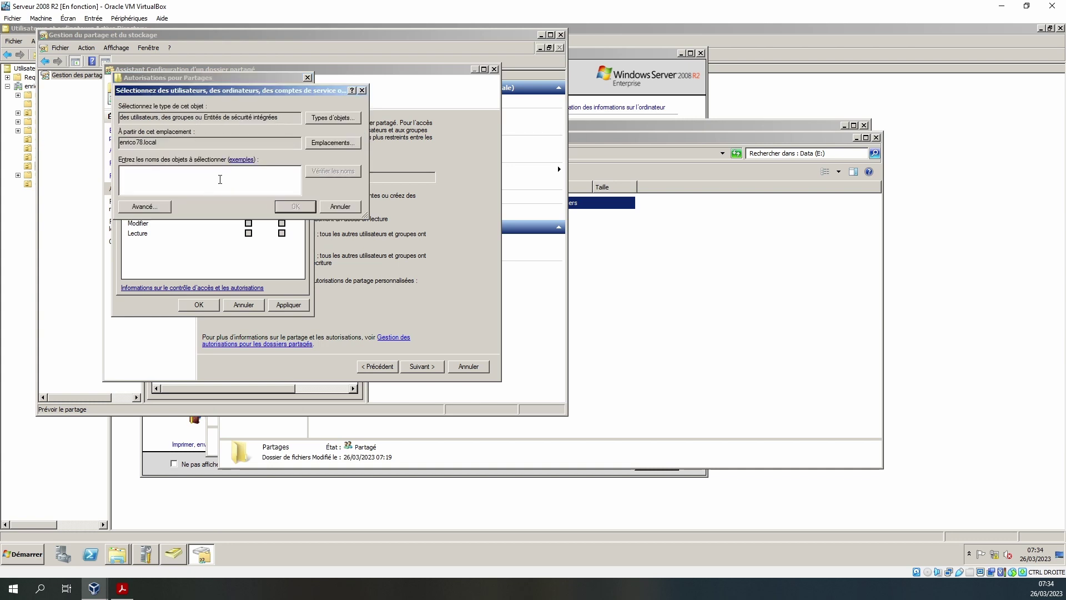
pyautogui.click(248, 222)
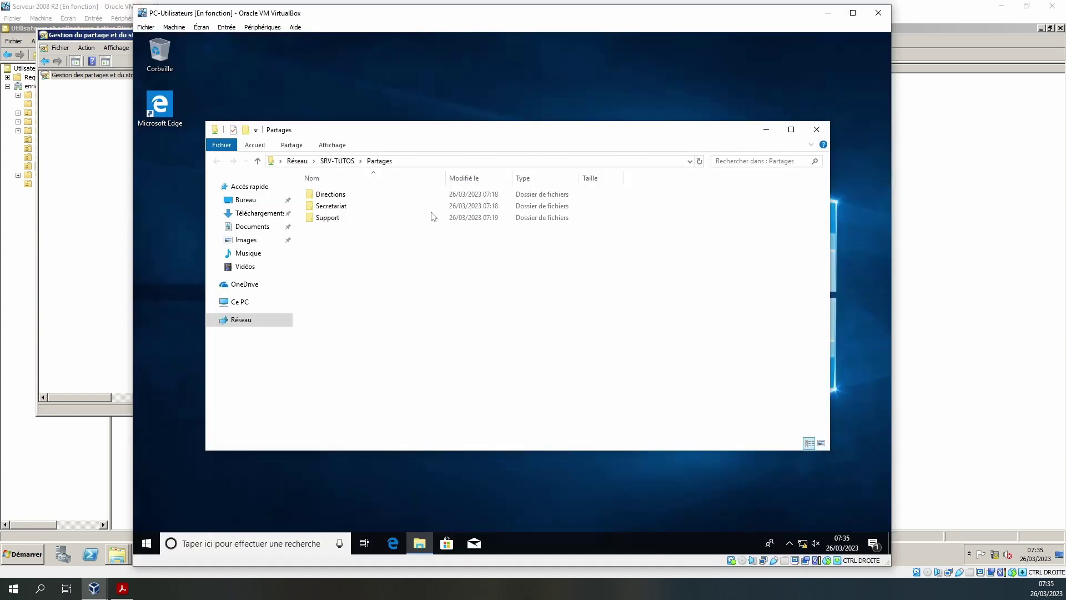
pyautogui.click(330, 221)
pyautogui.doubleClick(330, 220)
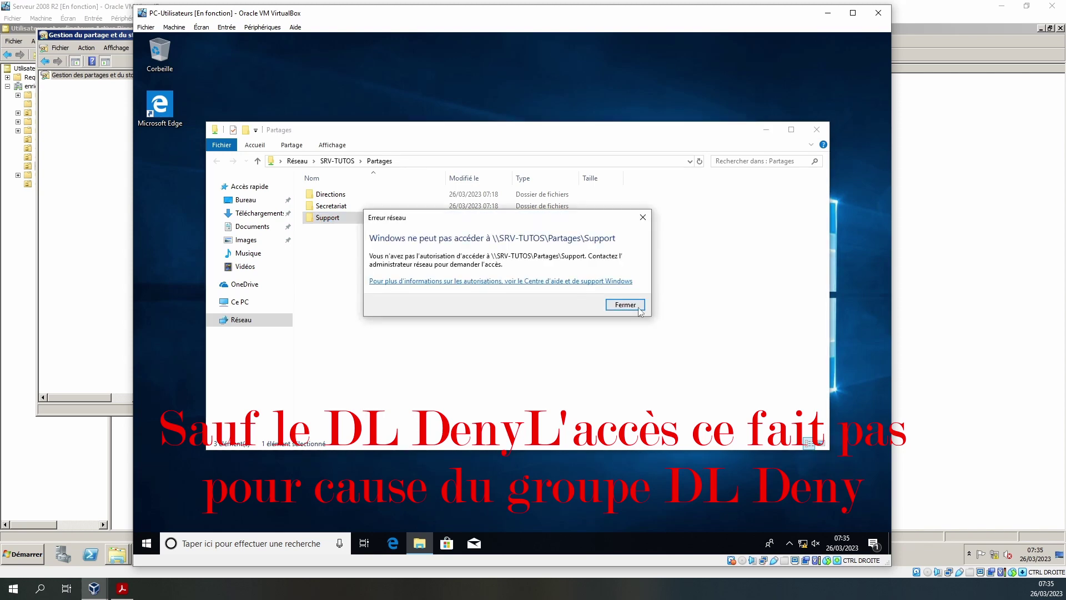
pyautogui.click(626, 304)
pyautogui.click(147, 543)
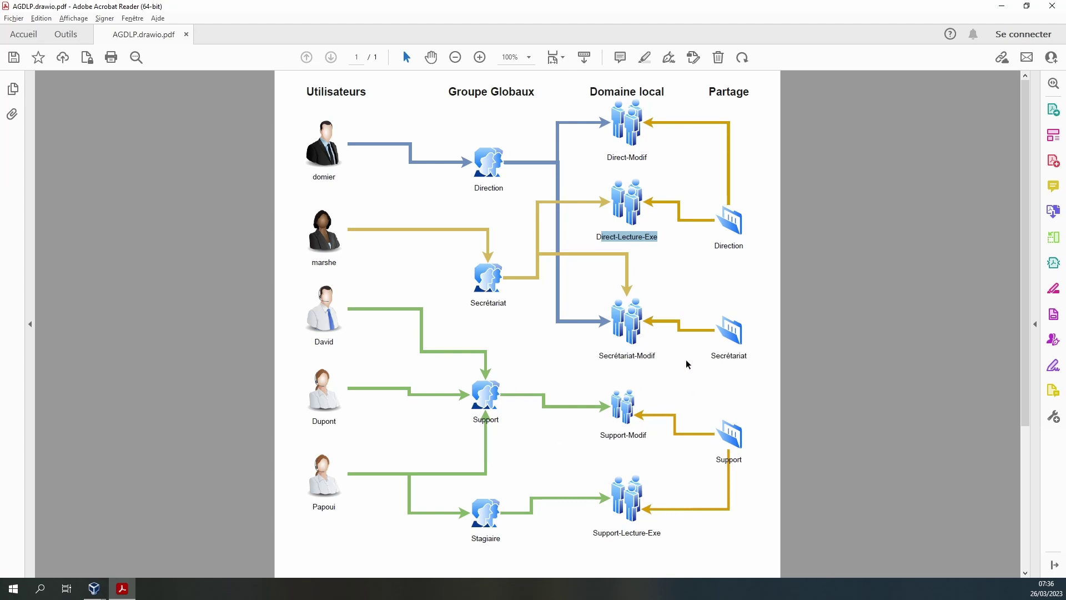
# - Leave Acrobat Reader for the VM window and retry opening the folder there
pyautogui.click(94, 588)
pyautogui.click(304, 227)
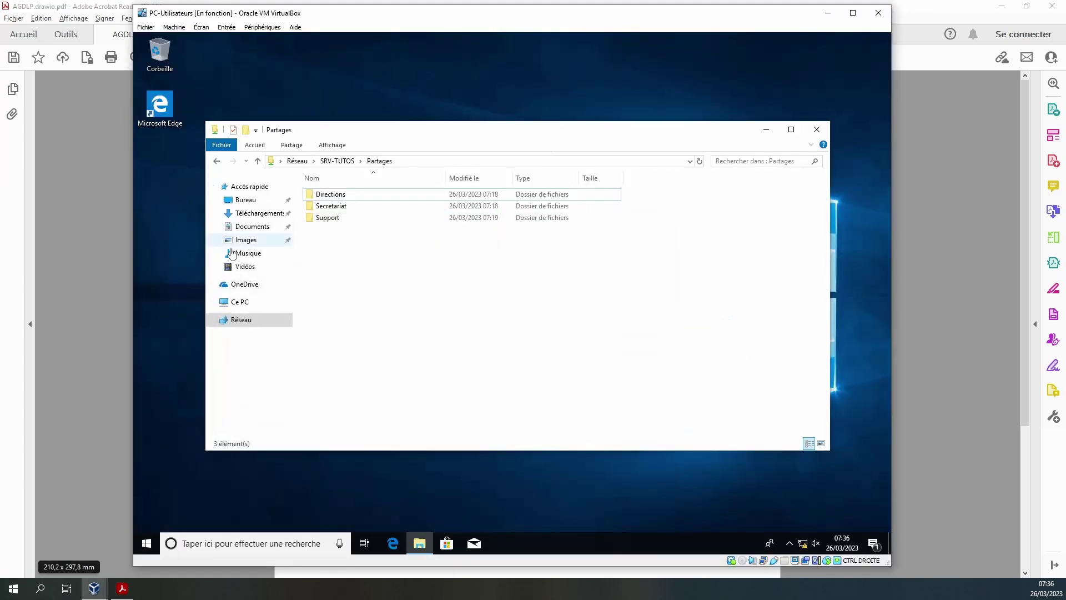
pyautogui.doubleClick(322, 218)
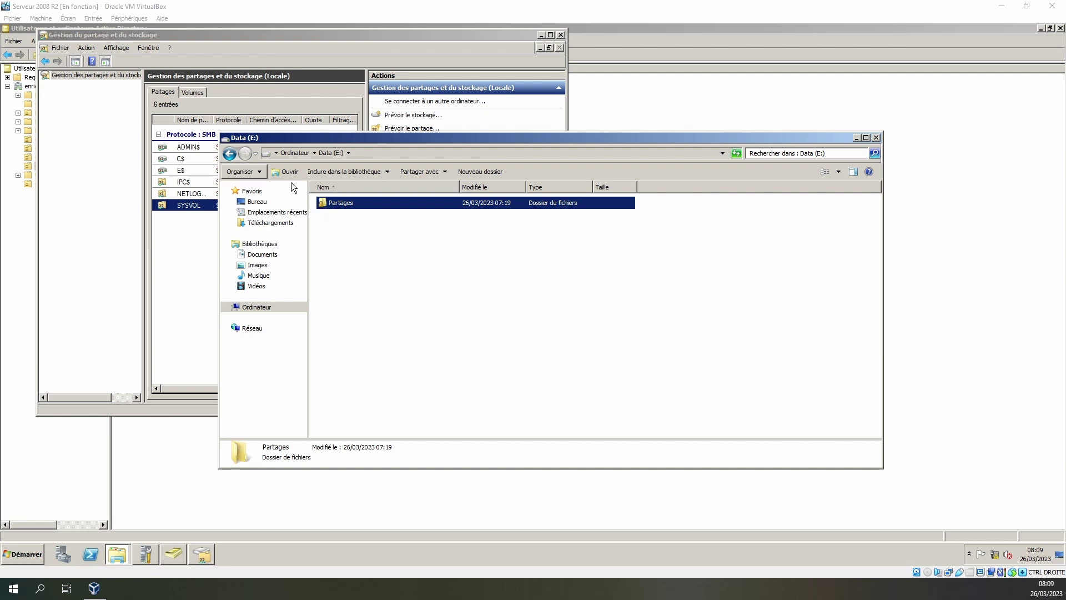
# - Start provisioning a new shared folder and choose E:\Partages as the folder to share
pyautogui.click(192, 239)
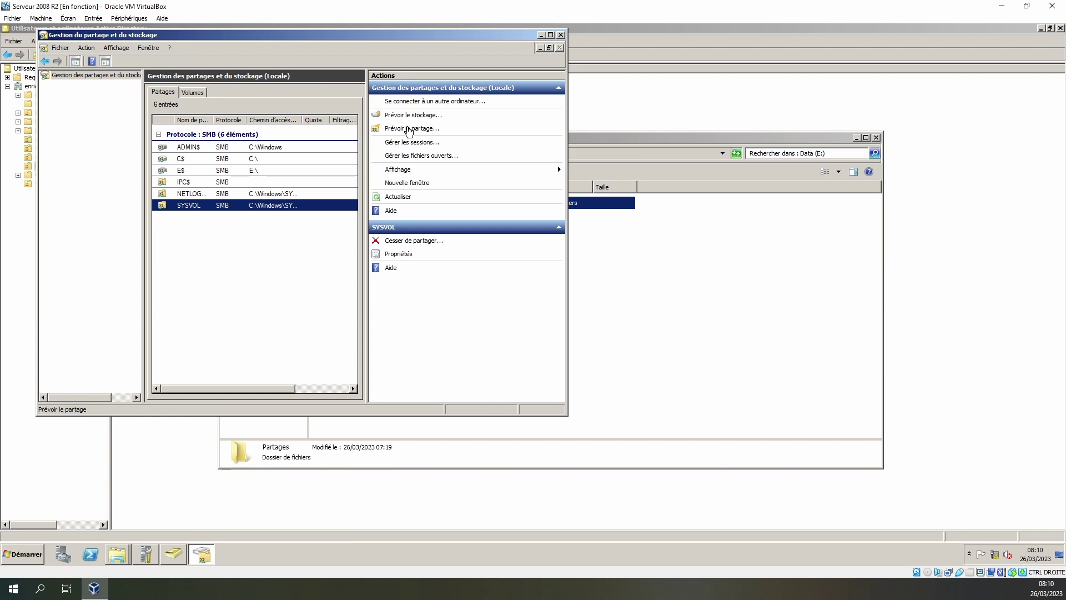
pyautogui.click(411, 128)
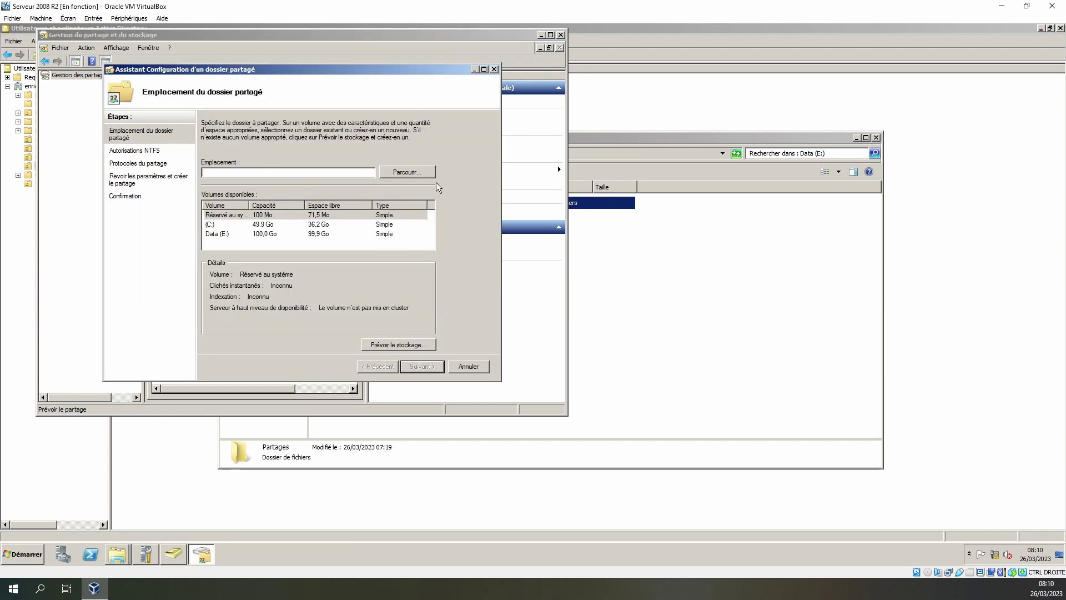
pyautogui.click(395, 173)
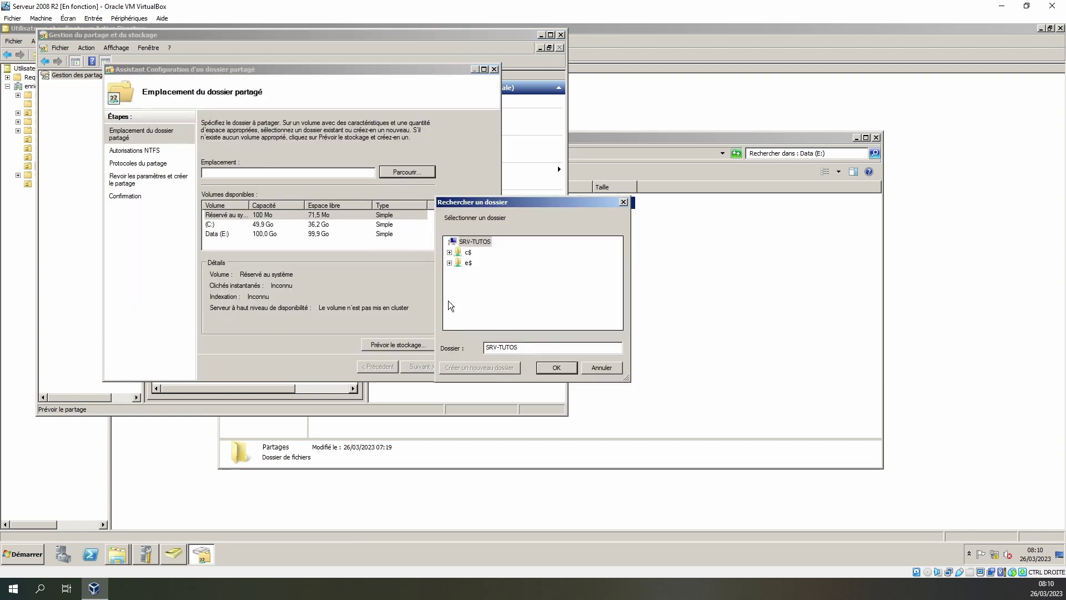
pyautogui.click(449, 263)
pyautogui.click(455, 273)
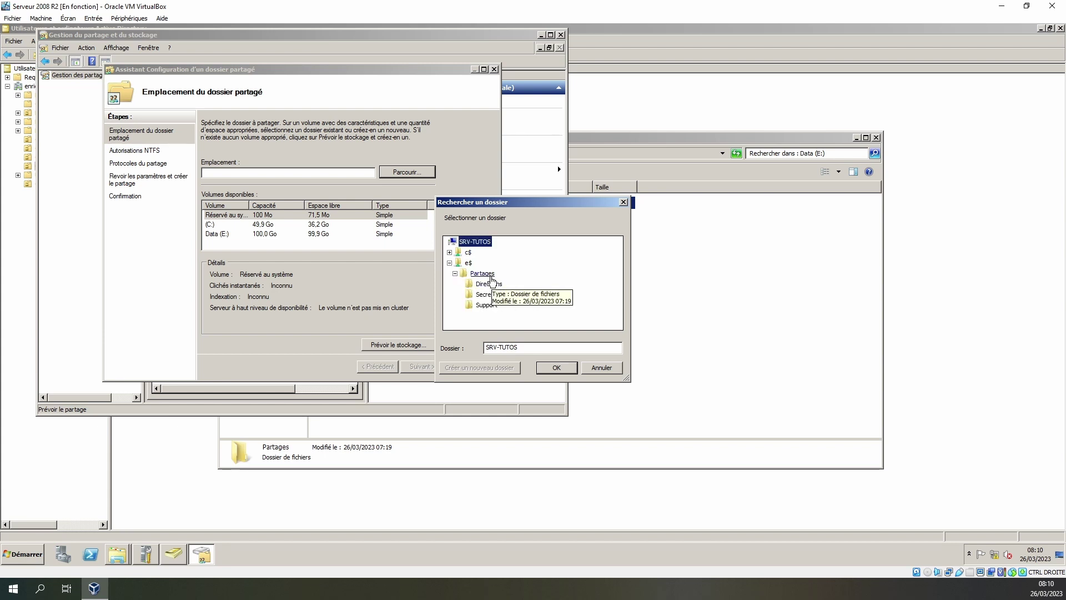
pyautogui.click(481, 273)
pyautogui.click(557, 368)
pyautogui.click(423, 366)
# - Choose to modify Partages' NTFS permissions and open its advanced security settings
pyautogui.click(206, 239)
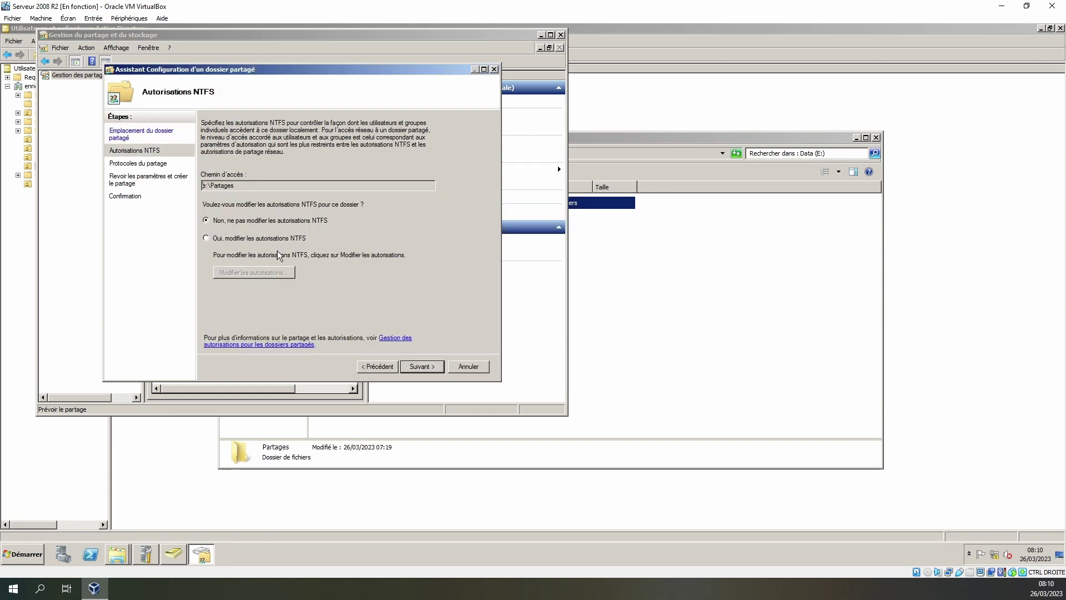
pyautogui.click(253, 274)
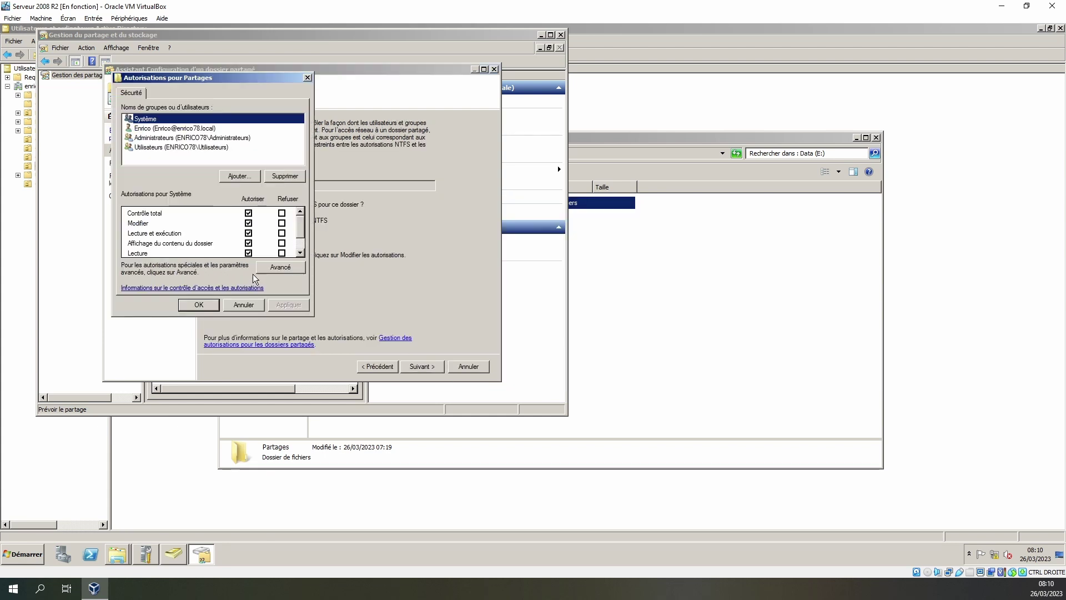
pyautogui.click(175, 154)
pyautogui.click(178, 148)
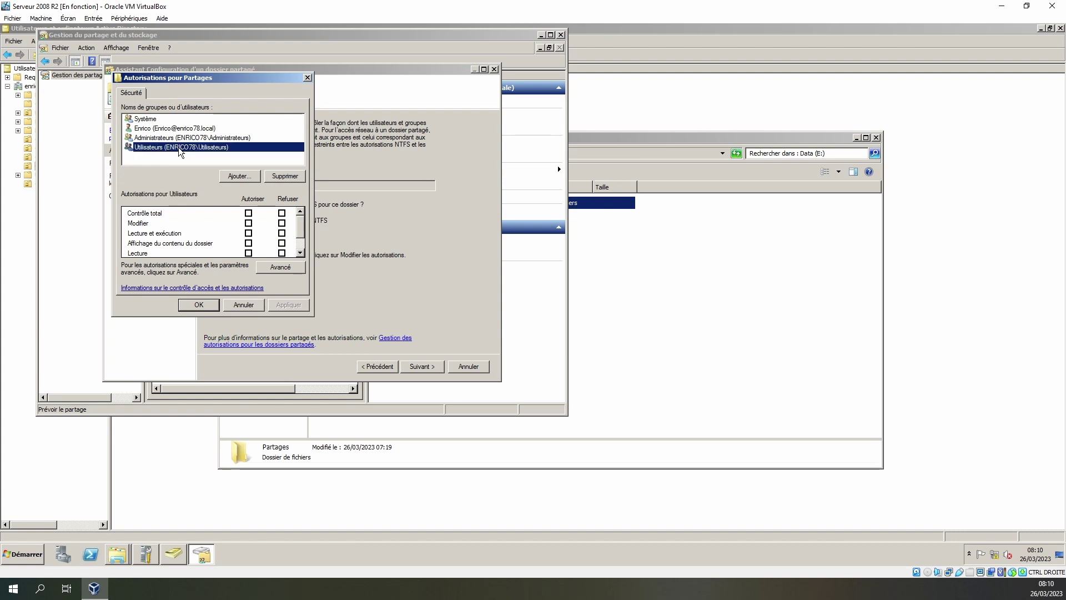
pyautogui.click(292, 228)
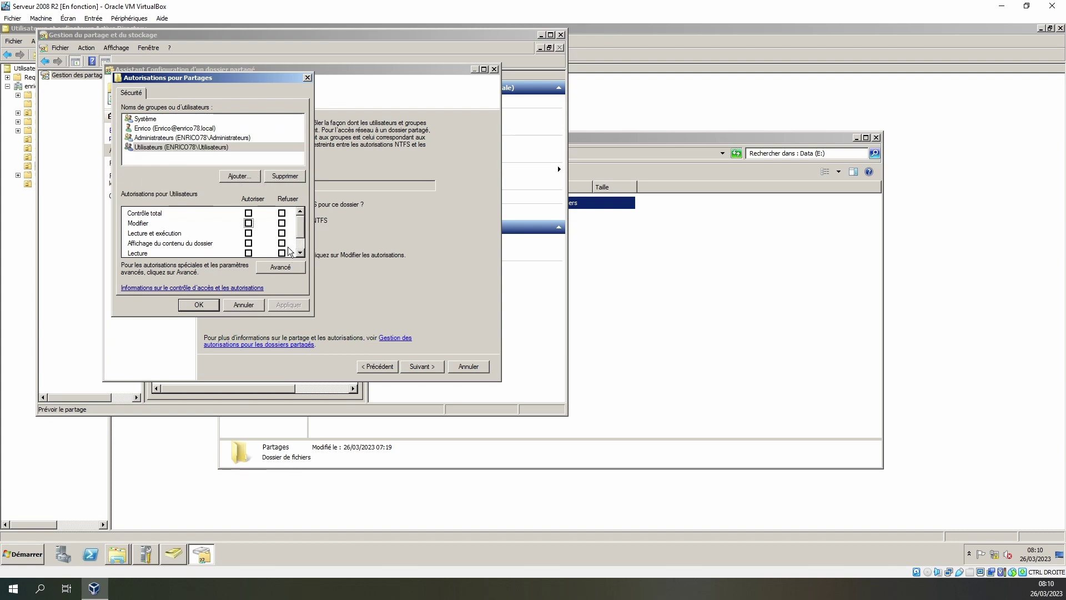
pyautogui.click(281, 267)
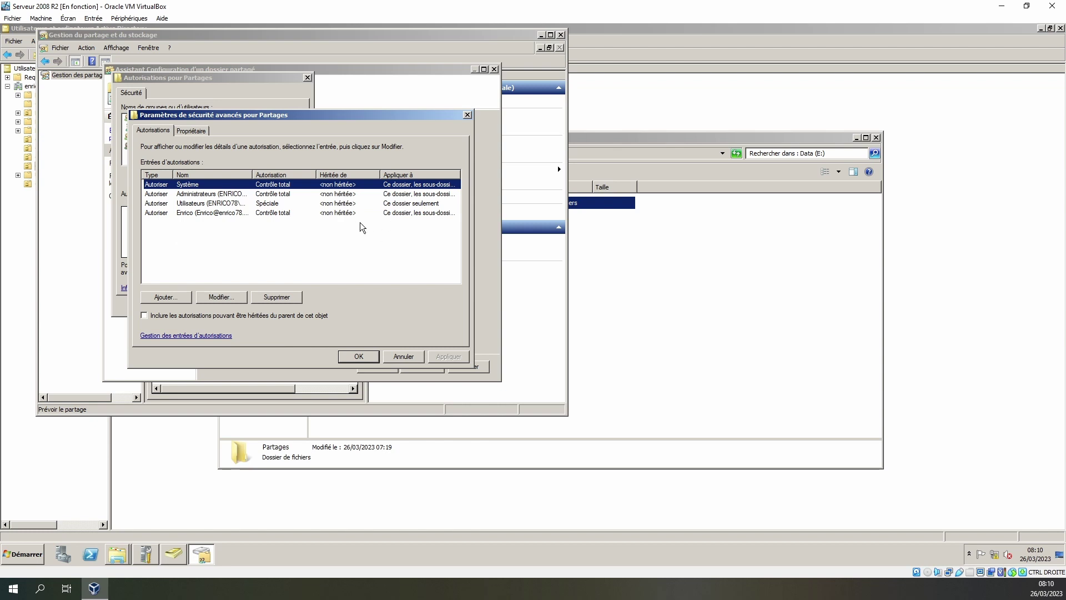
# - Limit the Utilisateurs permission entry to Ce dossier seulement and apply the NTFS changes
pyautogui.click(197, 213)
pyautogui.click(200, 204)
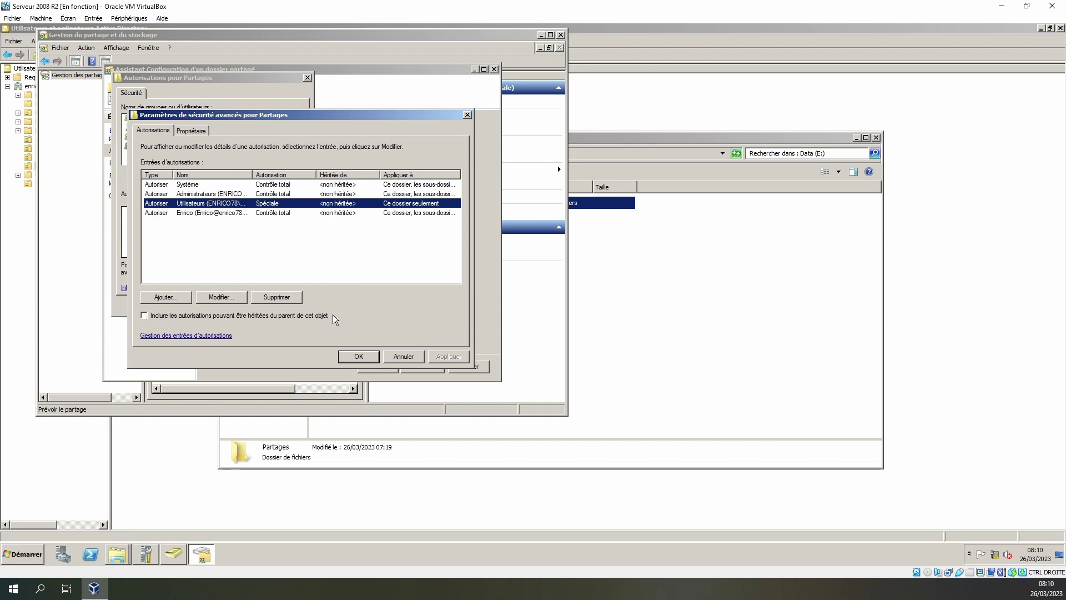
pyautogui.click(220, 297)
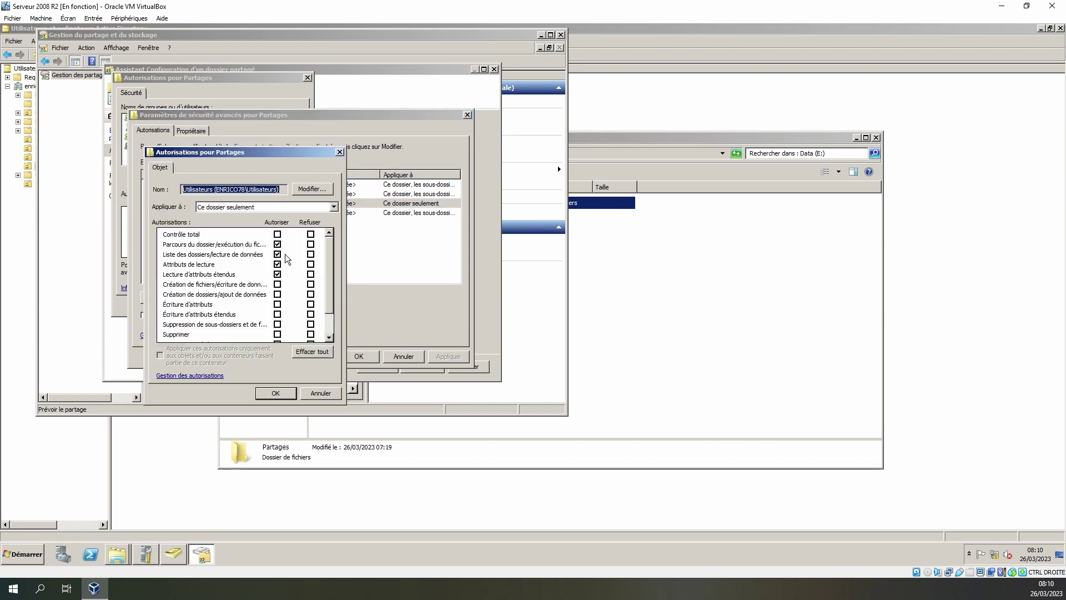
pyautogui.click(334, 206)
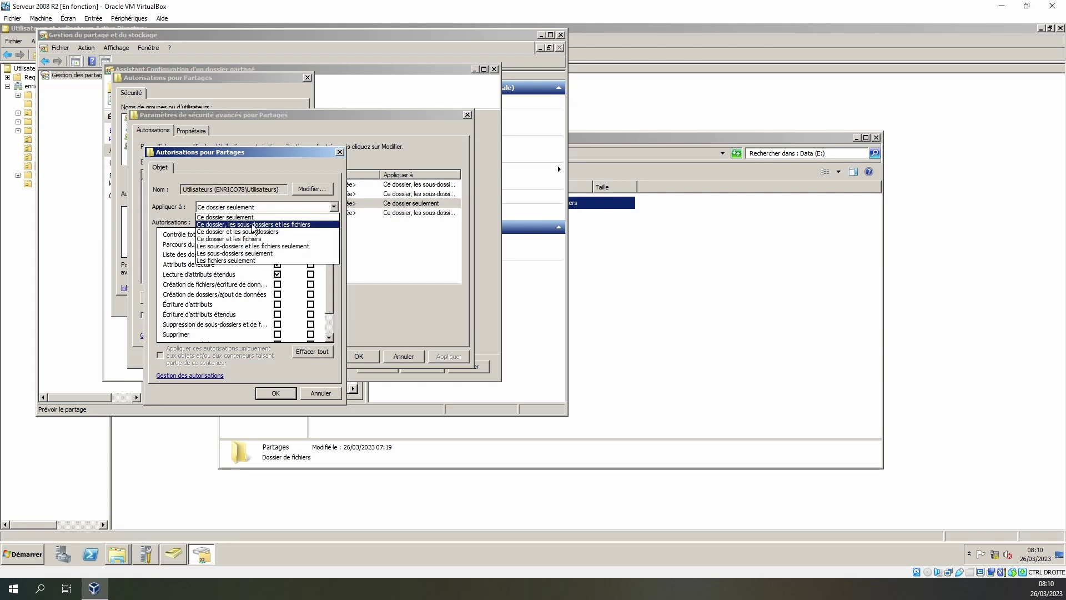
pyautogui.click(247, 217)
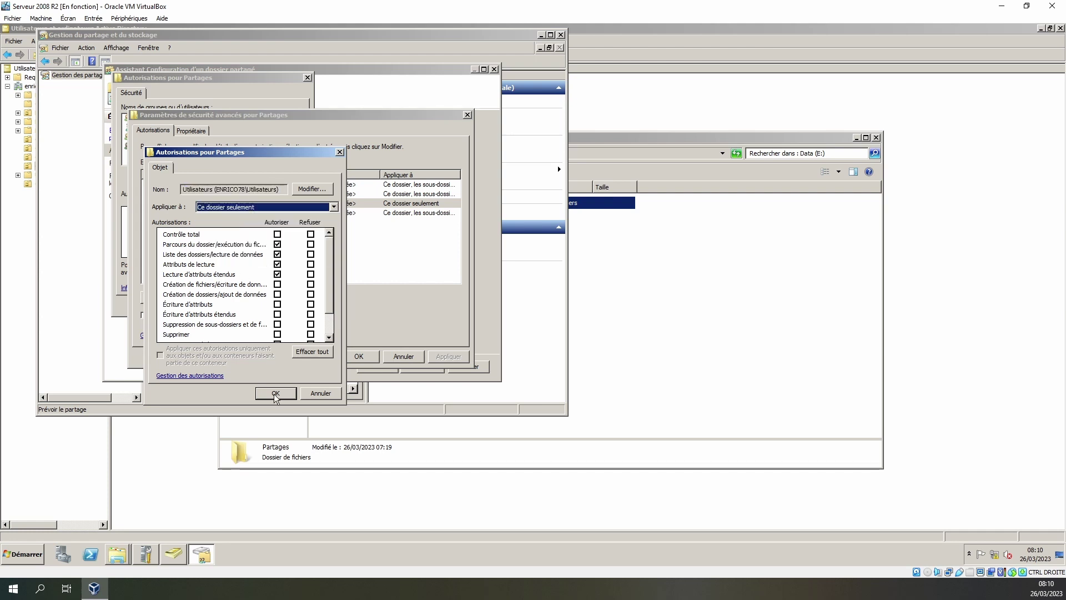
pyautogui.click(276, 393)
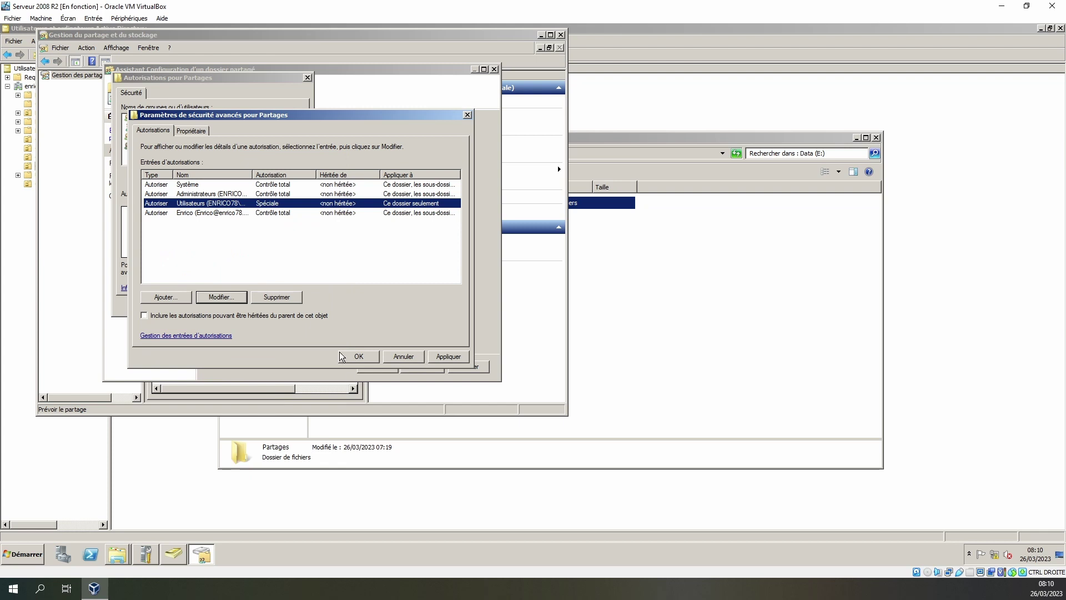
pyautogui.click(447, 359)
pyautogui.click(359, 356)
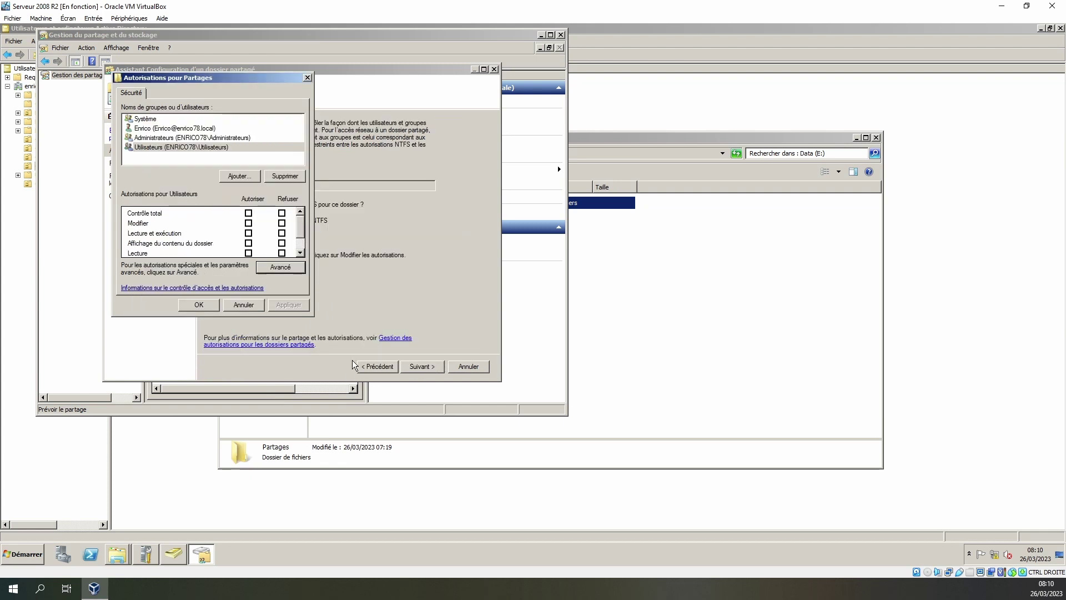
pyautogui.click(198, 305)
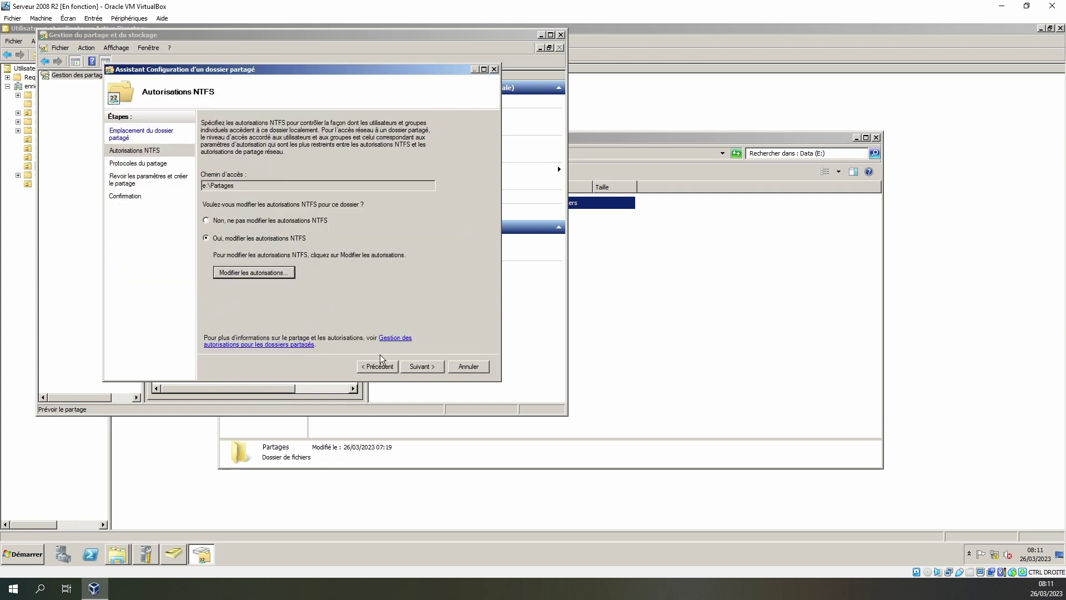
# - Continue past share path \\SRV-TUTOS\Partages and the advanced SMB caching options to share permissions
pyautogui.click(424, 369)
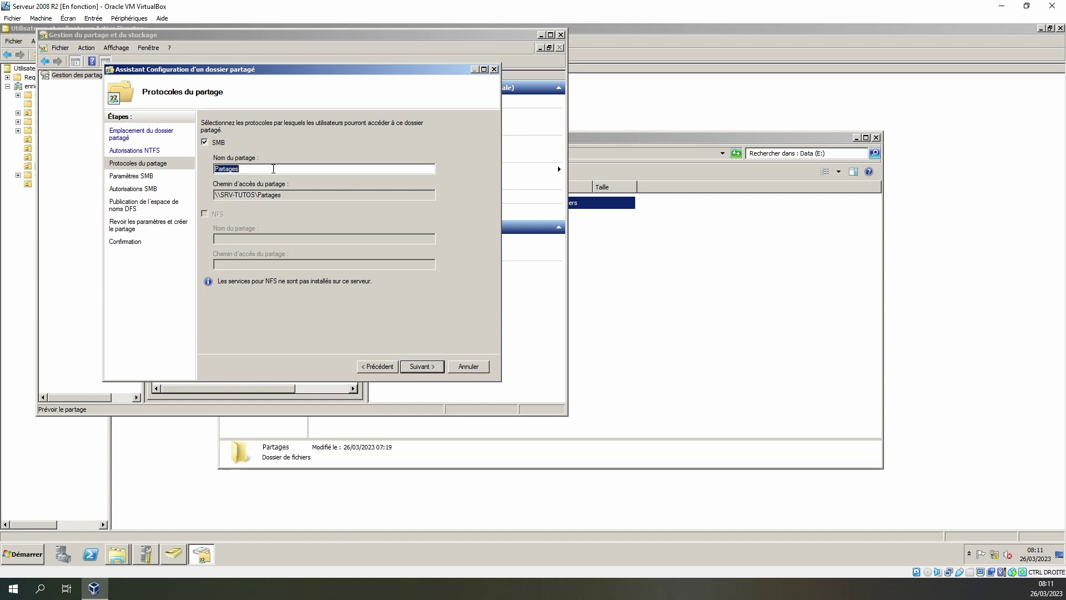
pyautogui.moveTo(289, 193); pyautogui.dragTo(95, 206)
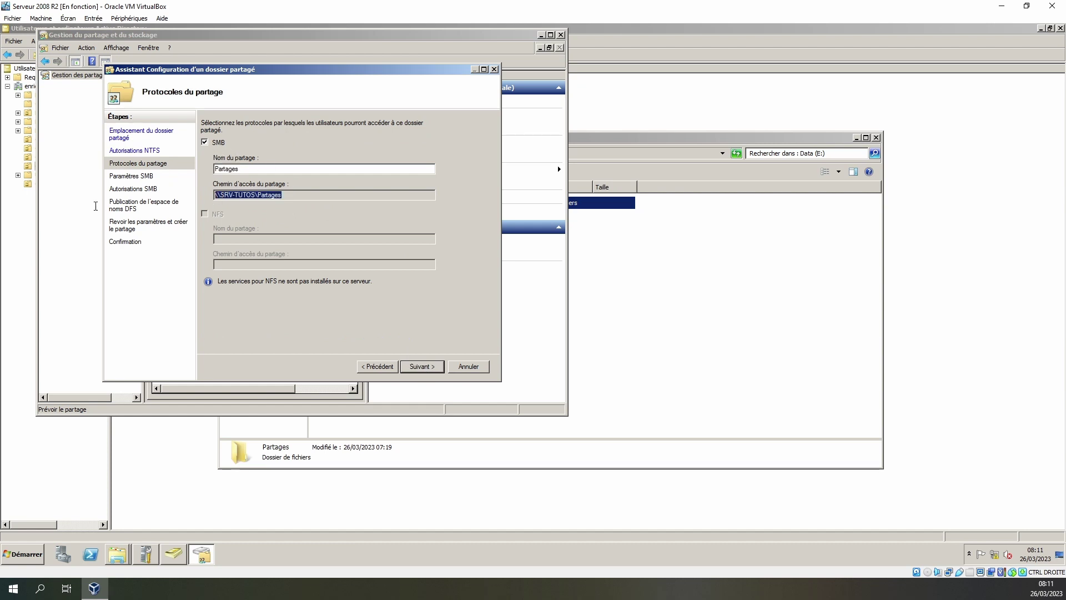
pyautogui.click(423, 367)
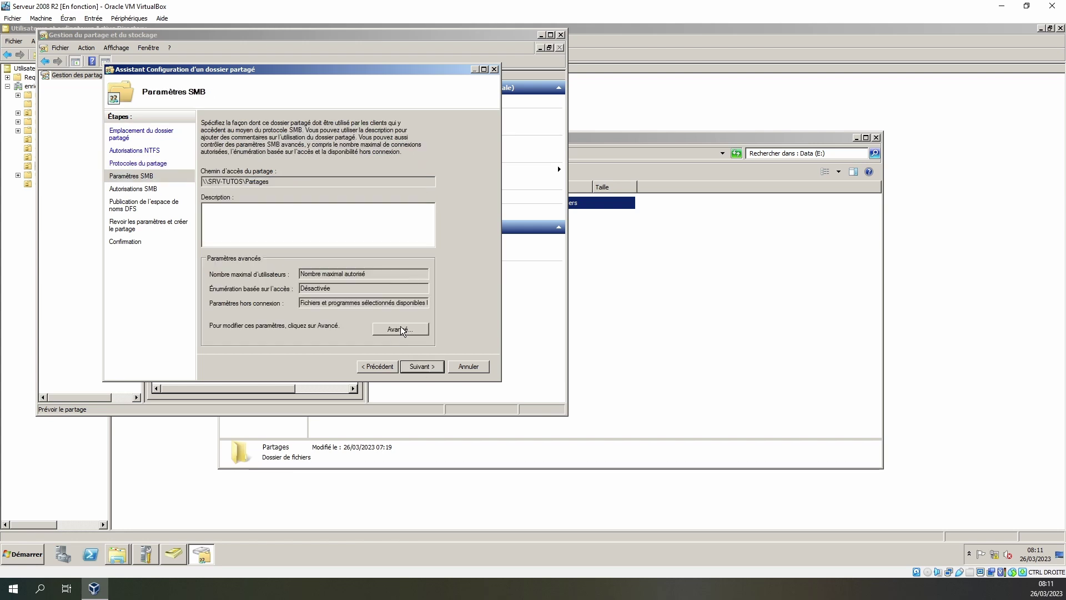
pyautogui.click(400, 328)
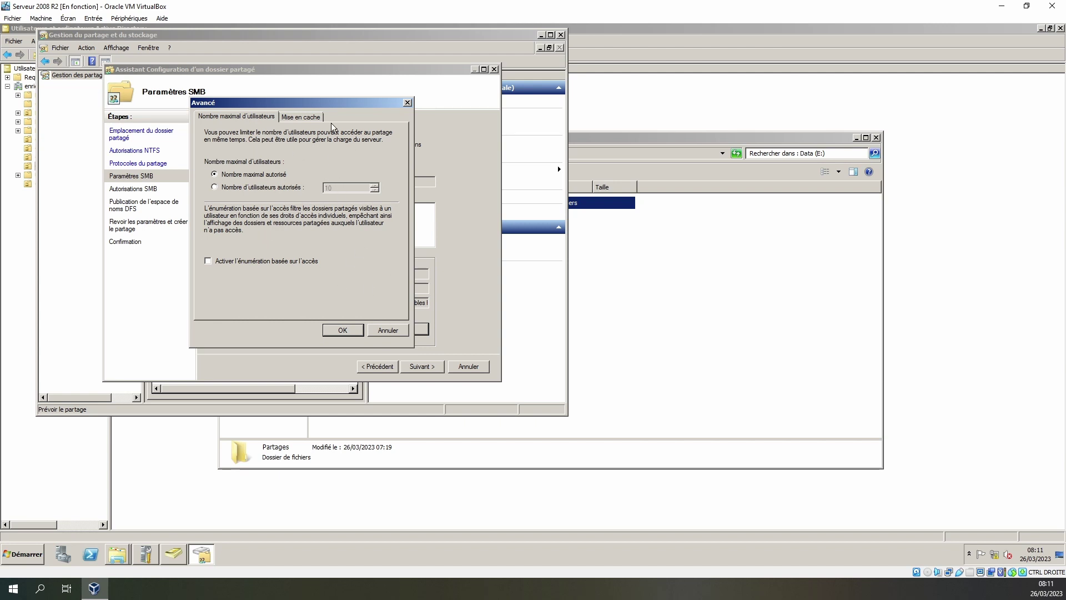
pyautogui.click(305, 117)
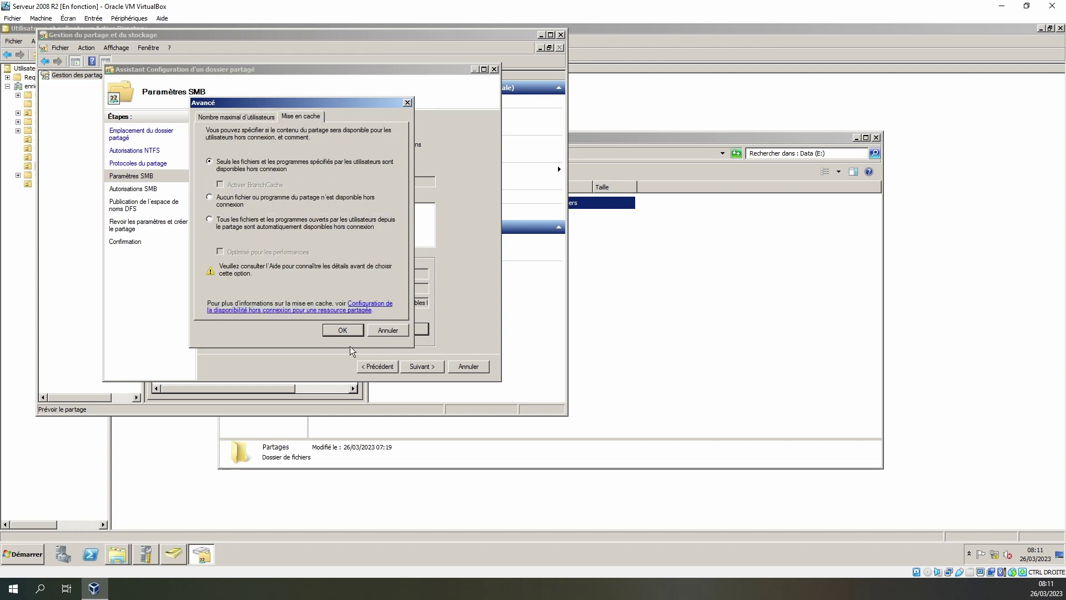
pyautogui.click(343, 331)
pyautogui.click(424, 366)
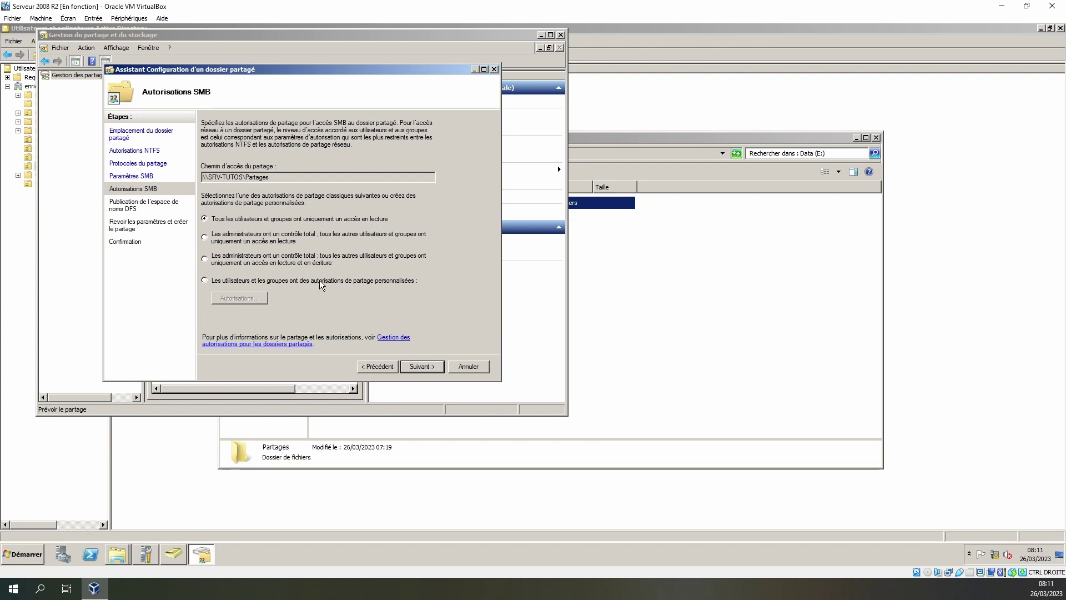
# - Use custom share permissions: add Utilisateurs and remove Tout le monde
pyautogui.click(320, 284)
pyautogui.click(235, 302)
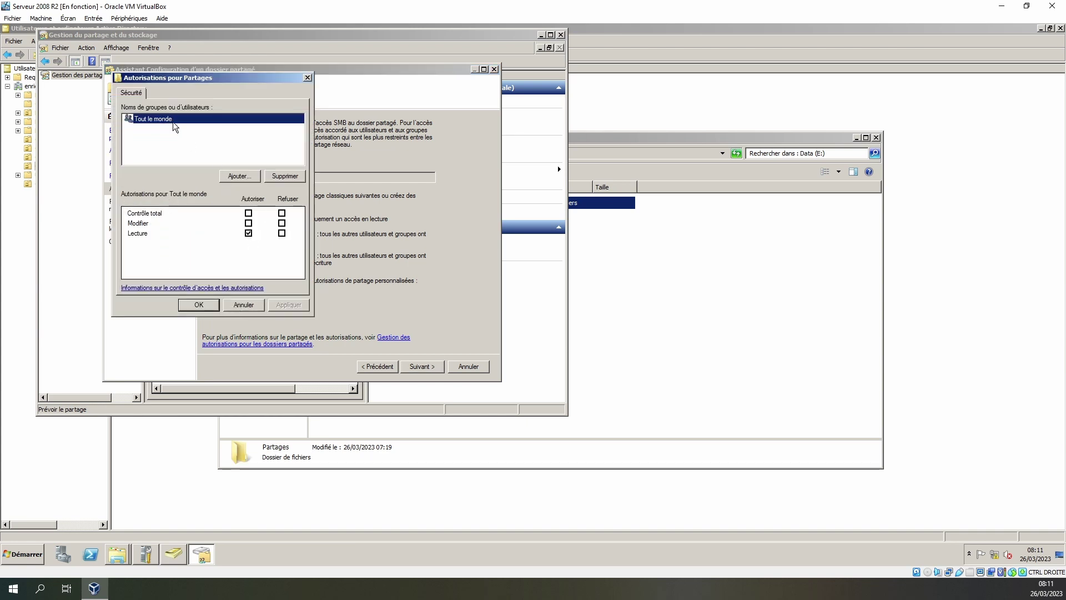
pyautogui.click(241, 177)
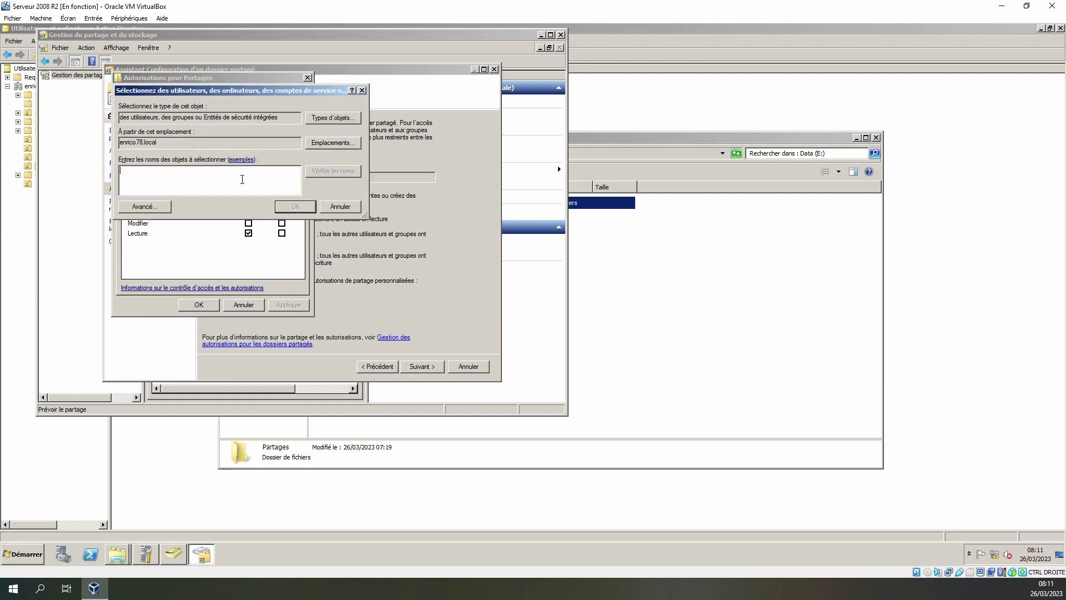
pyautogui.write('ut')
pyautogui.click(320, 175)
pyautogui.doubleClick(170, 177)
pyautogui.click(287, 207)
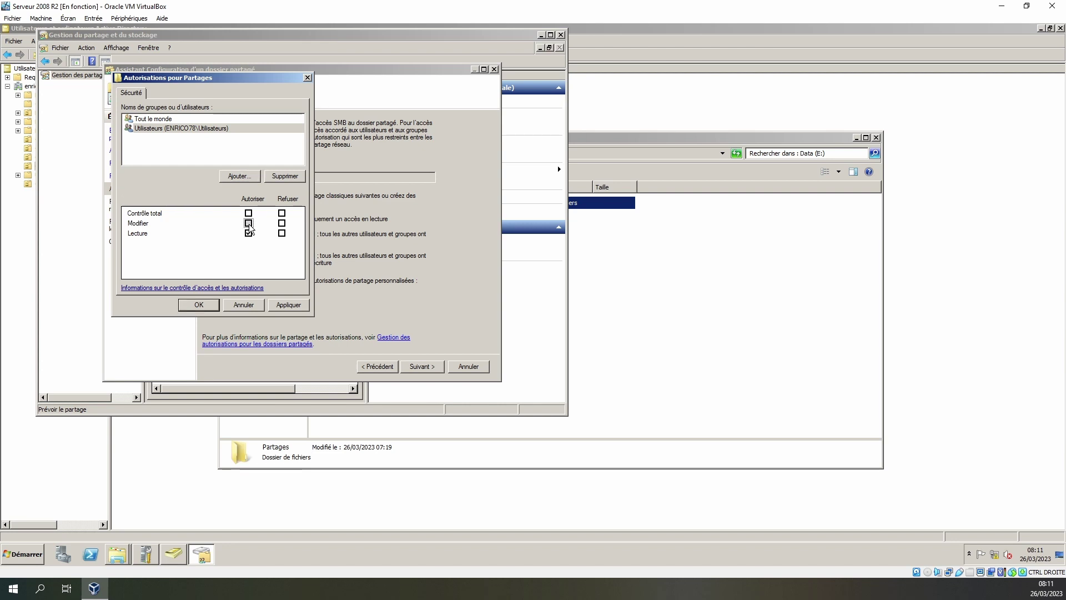
pyautogui.click(168, 119)
pyautogui.click(285, 177)
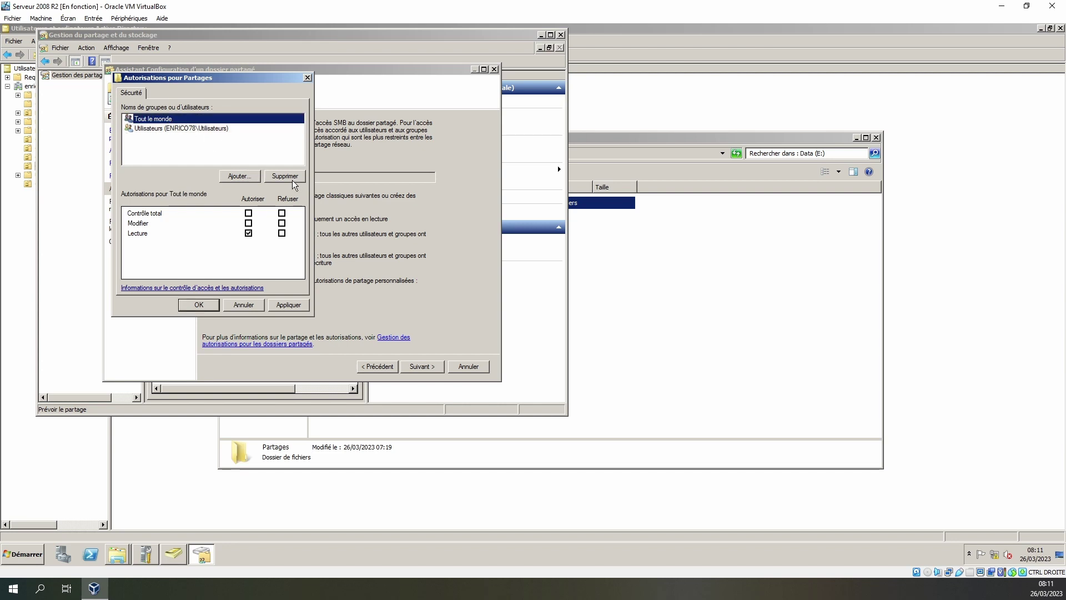
# - Add Admins du domaine with Contrôle total to the share permissions and apply
pyautogui.click(236, 178)
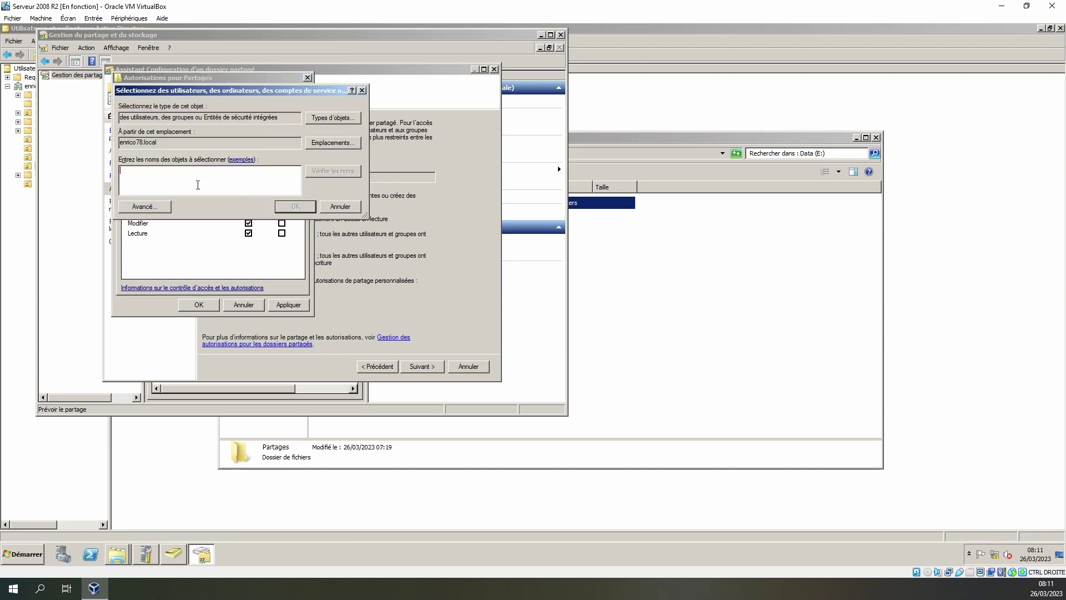
pyautogui.write('adm')
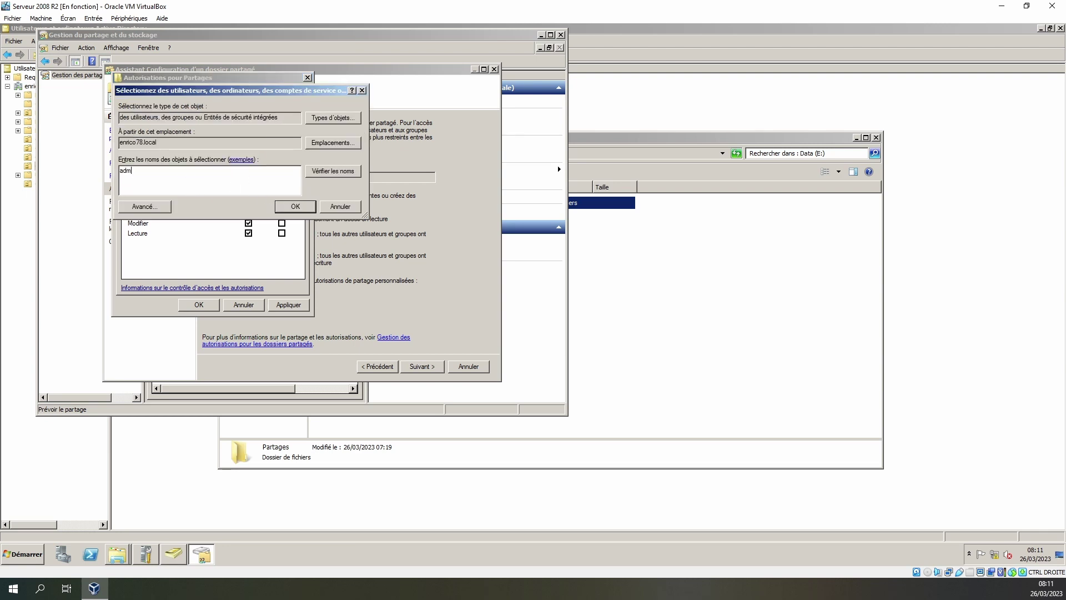
pyautogui.click(335, 171)
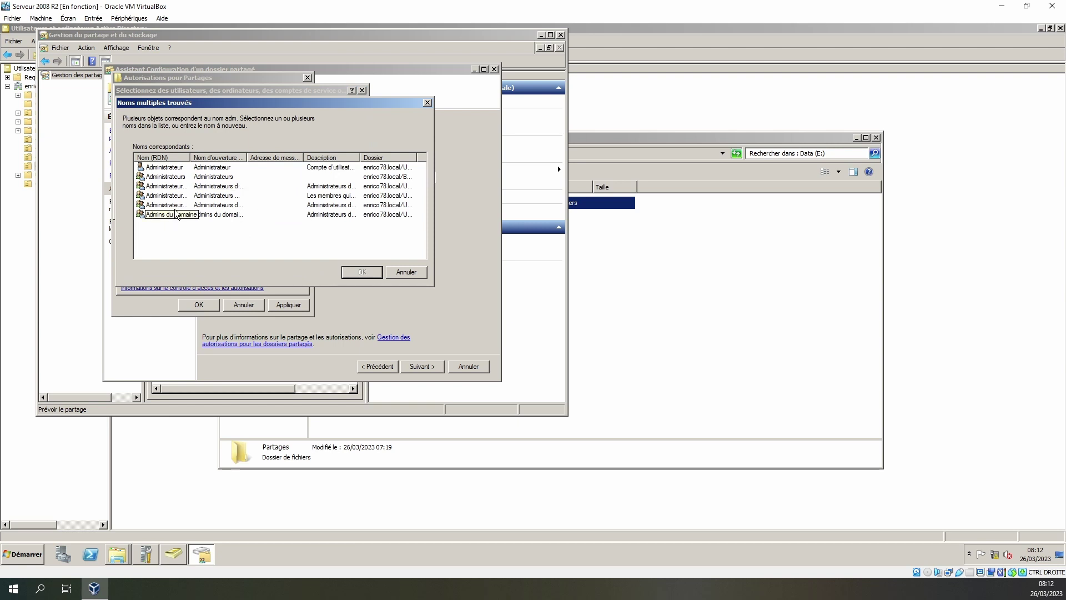
pyautogui.moveTo(190, 160); pyautogui.dragTo(282, 161)
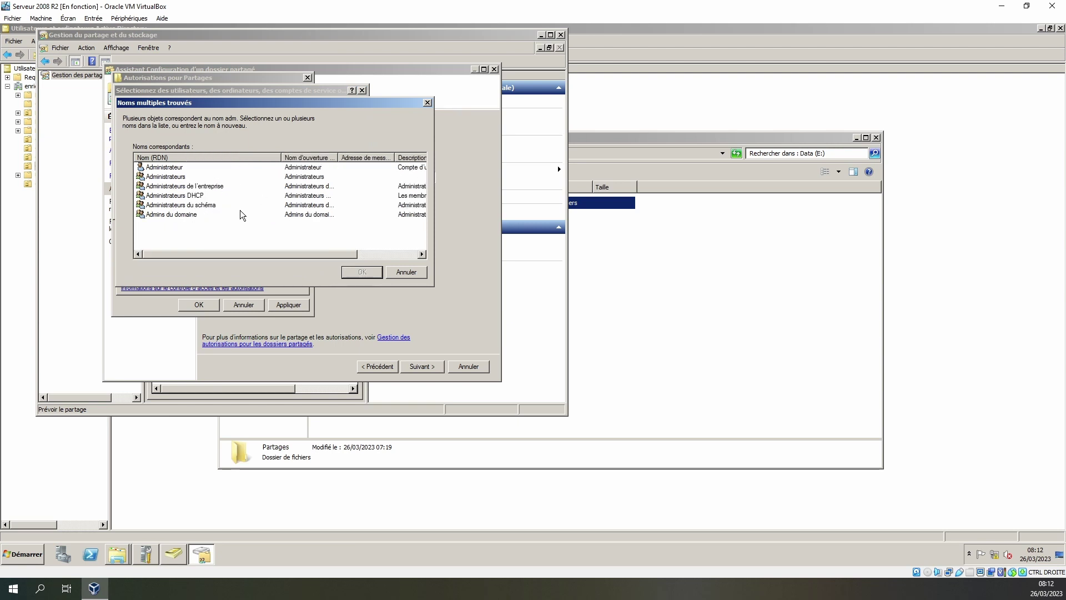
pyautogui.doubleClick(180, 214)
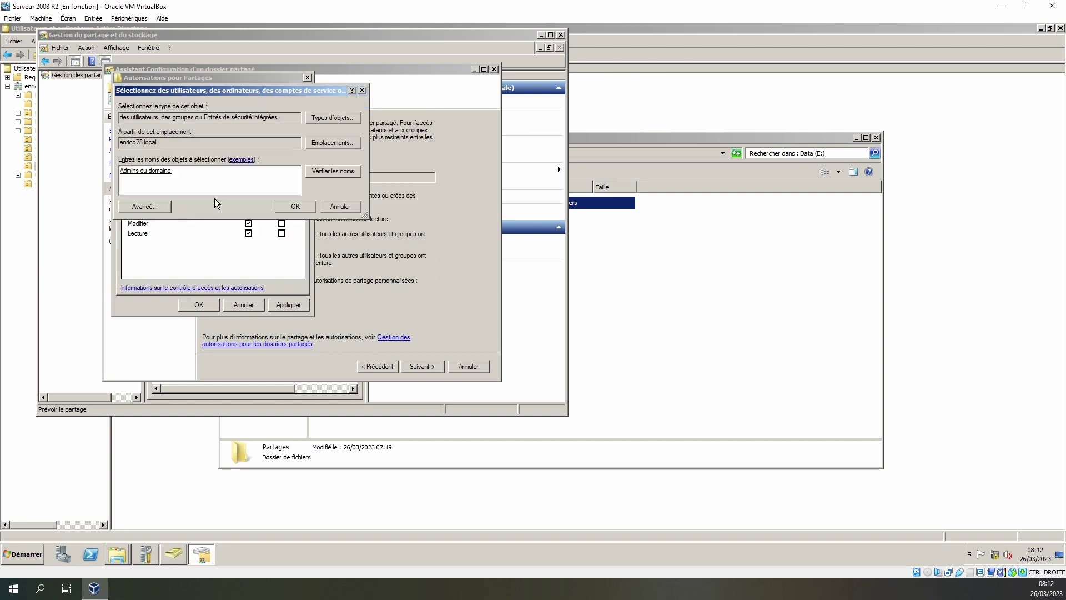
pyautogui.click(288, 206)
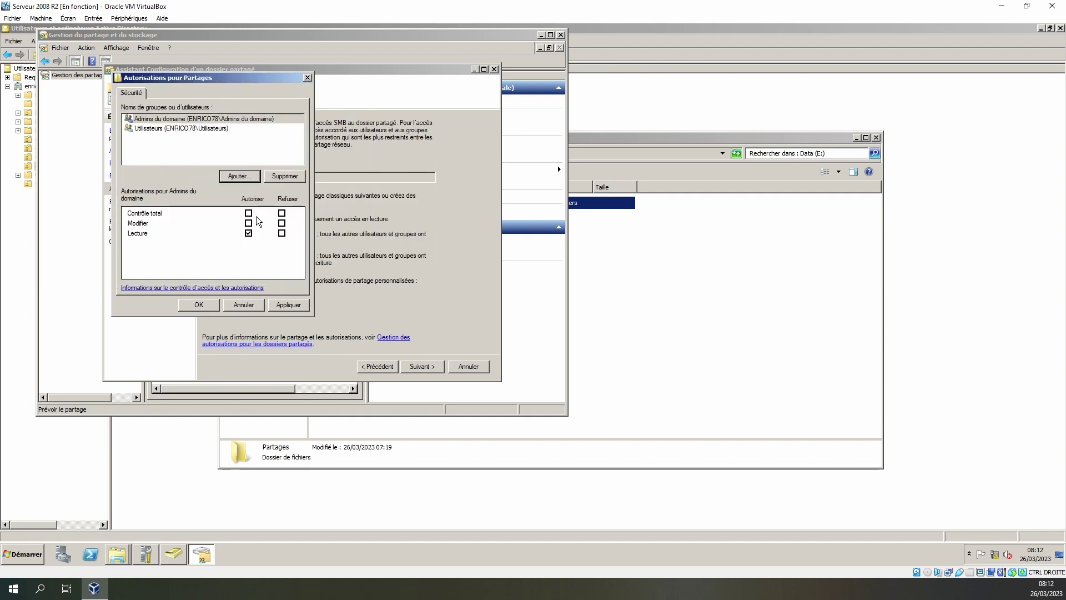
pyautogui.click(248, 222)
pyautogui.click(249, 214)
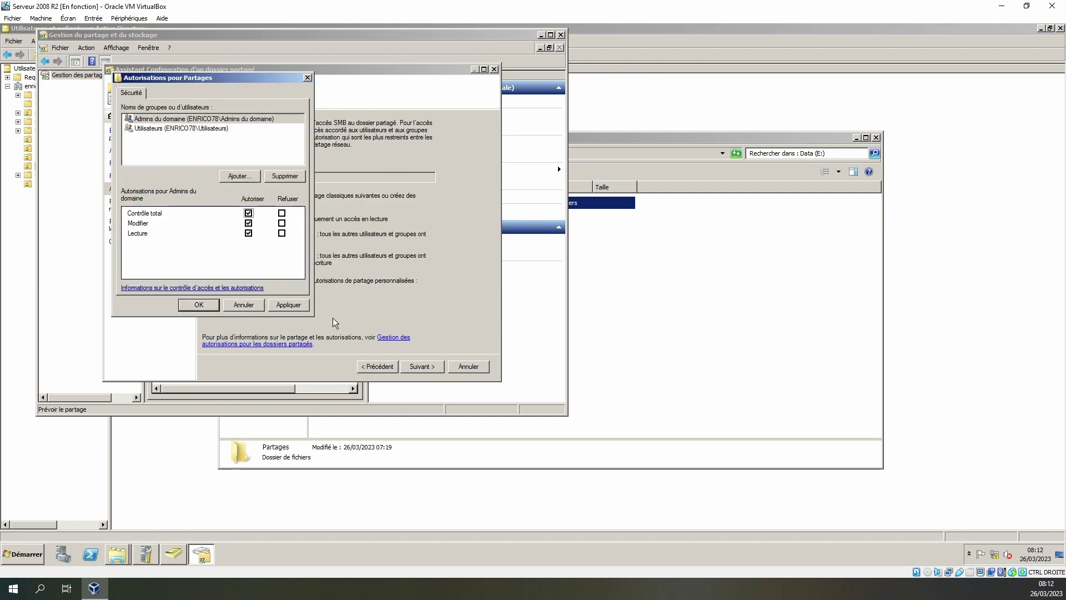
pyautogui.click(281, 305)
pyautogui.click(203, 306)
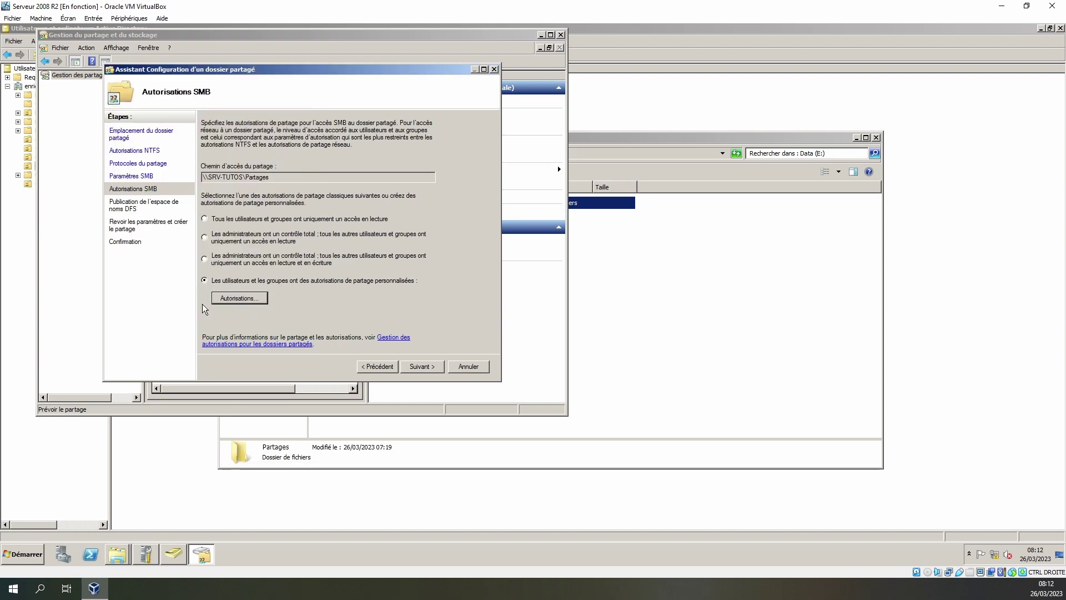
# - Skip DFS publishing and create the Partages share from the review page
pyautogui.click(420, 367)
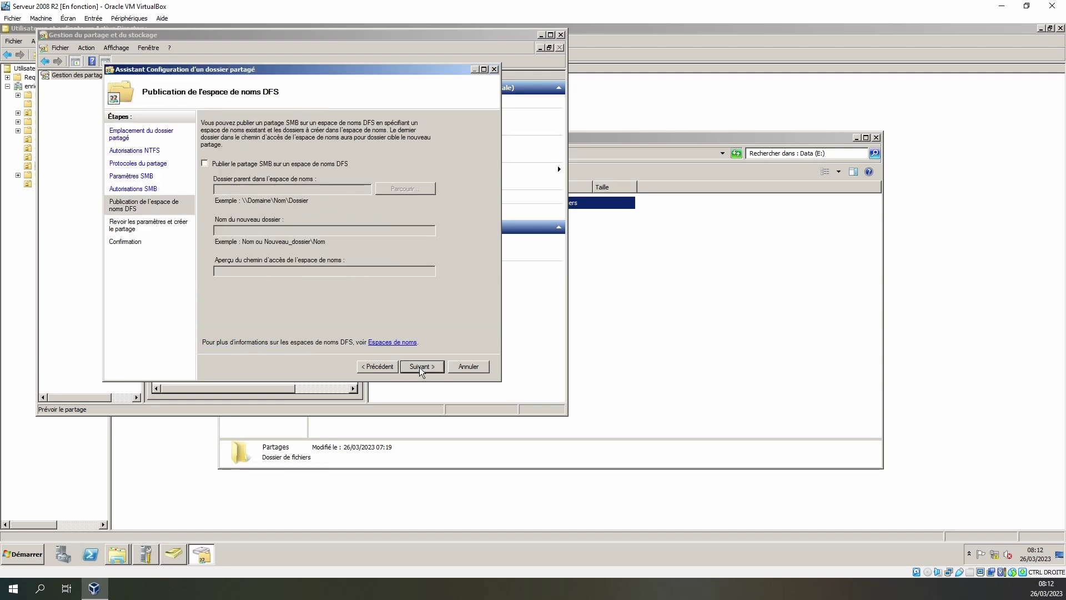
pyautogui.click(419, 367)
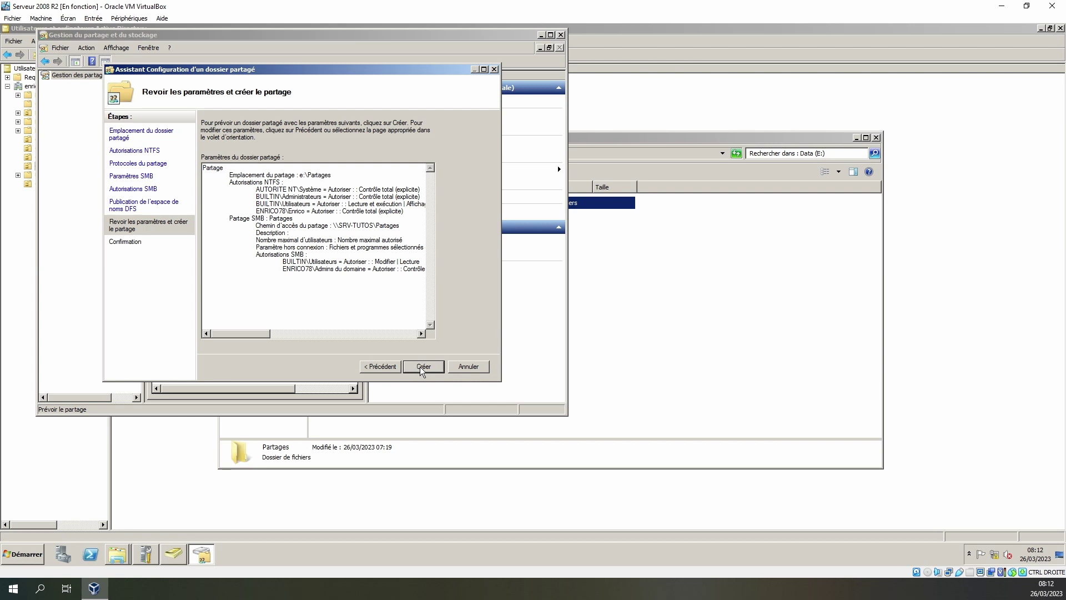
pyautogui.click(420, 366)
pyautogui.click(468, 366)
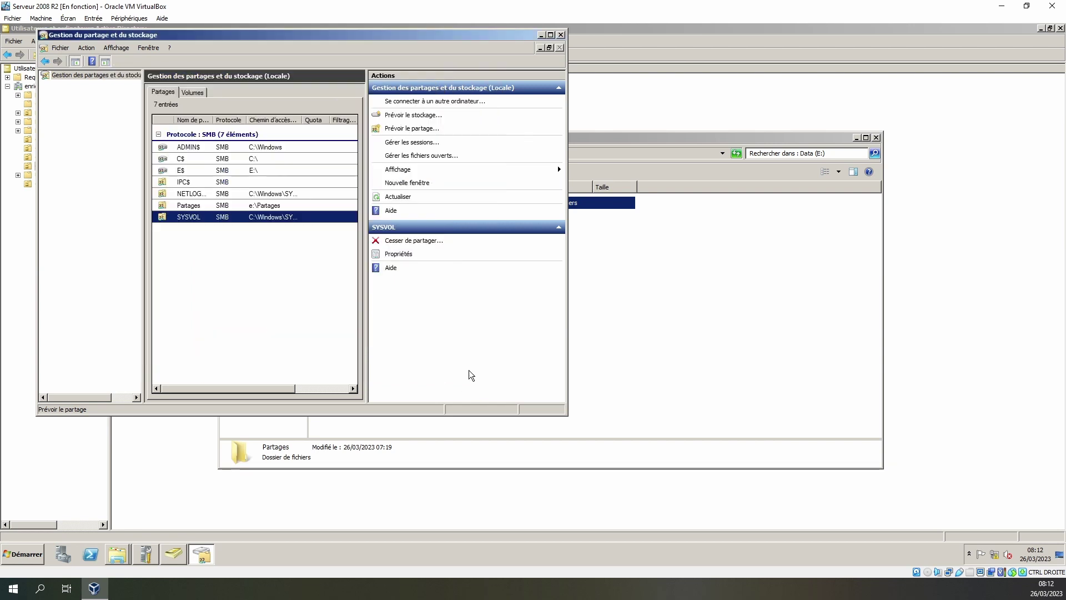
# - On the Windows 10 client, search '\\SRV-TUTOS\' and open the Partages share
pyautogui.click(640, 321)
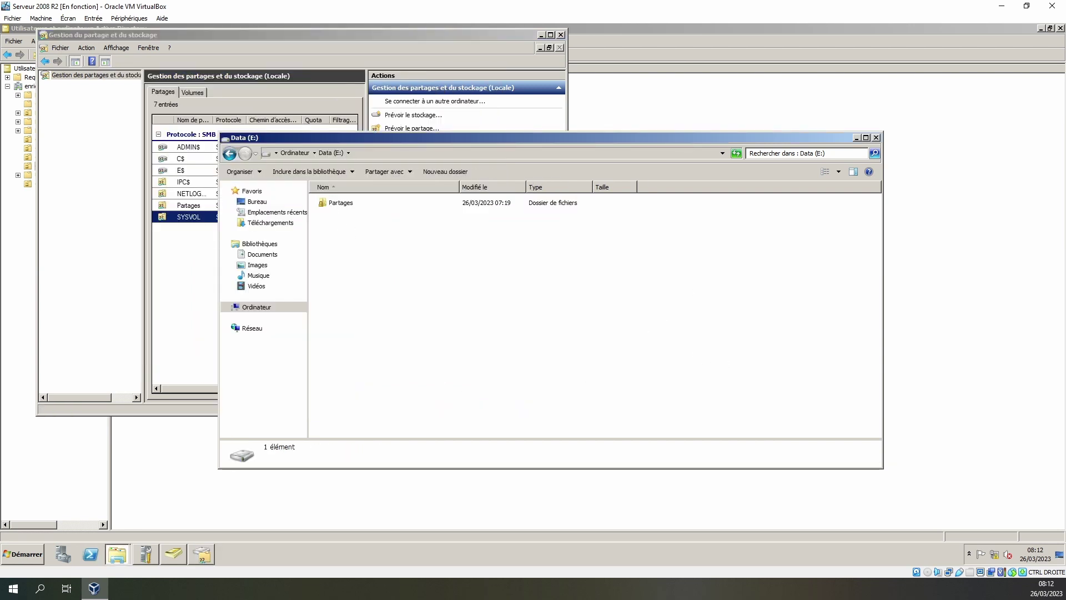
pyautogui.moveTo(1065, 23); pyautogui.dragTo(271, 51)
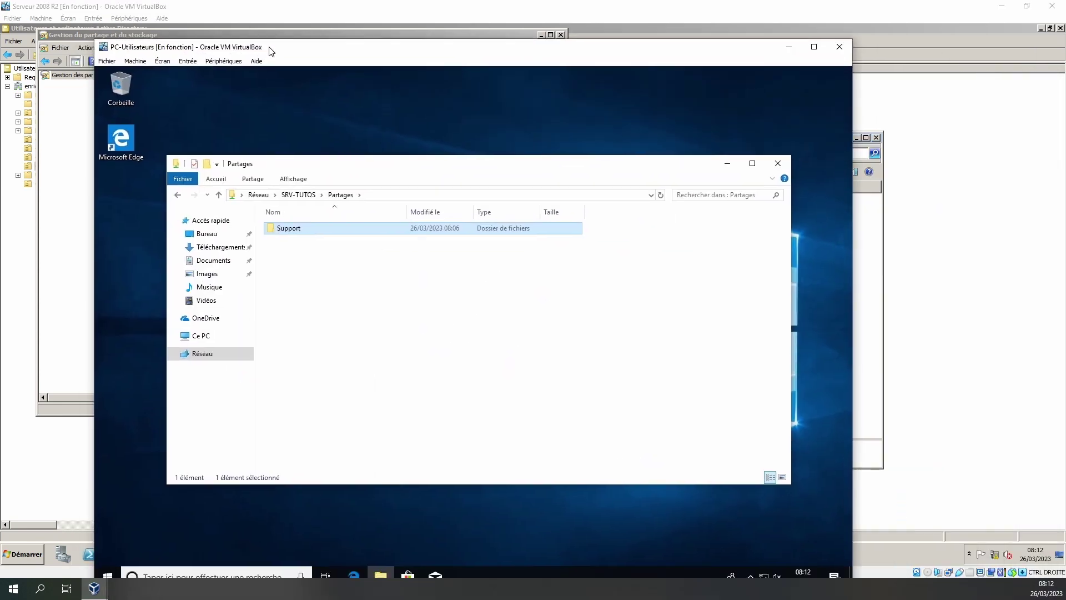
pyautogui.click(294, 197)
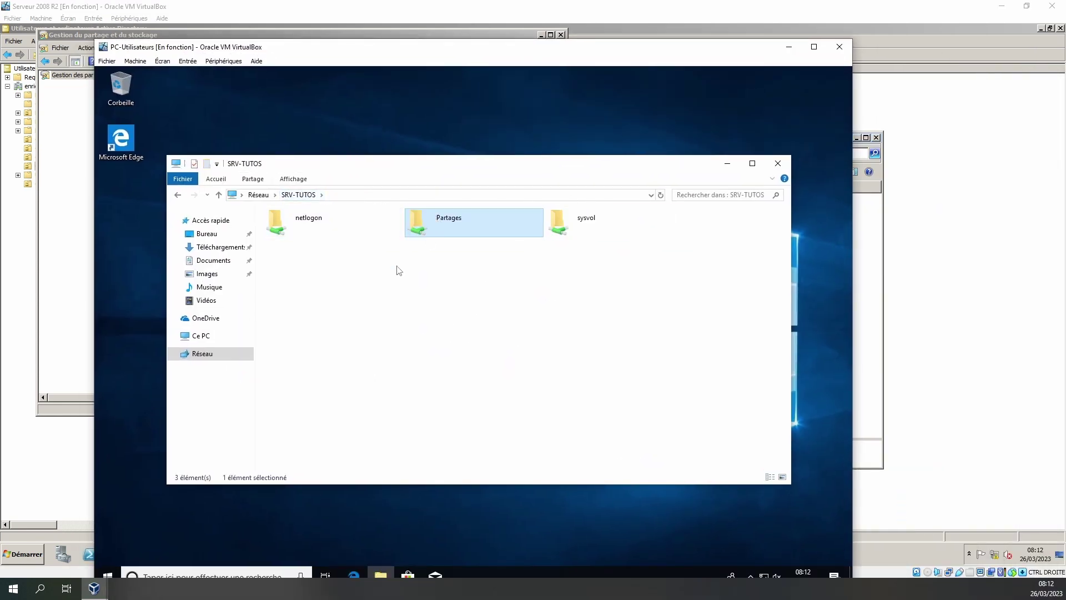
pyautogui.click(778, 163)
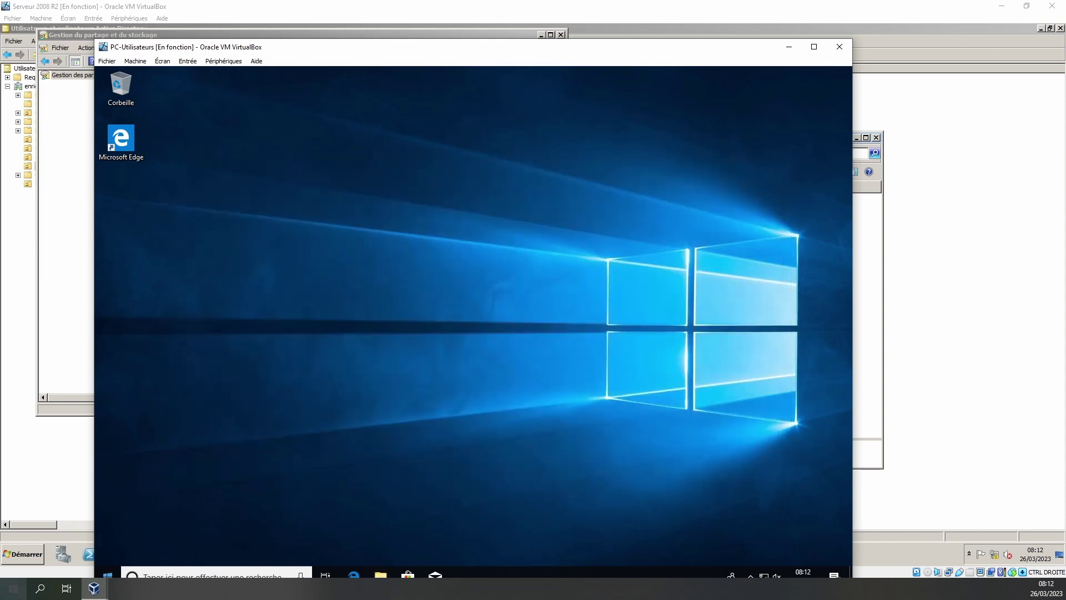
pyautogui.moveTo(389, 46); pyautogui.dragTo(519, 20)
pyautogui.click(272, 550)
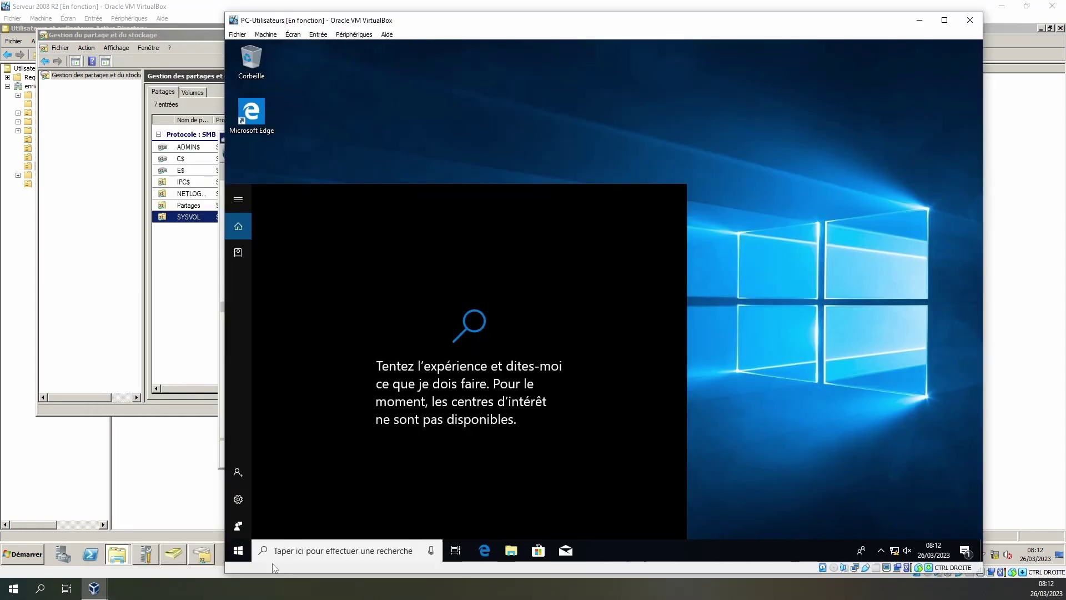
pyautogui.write('\\\\')
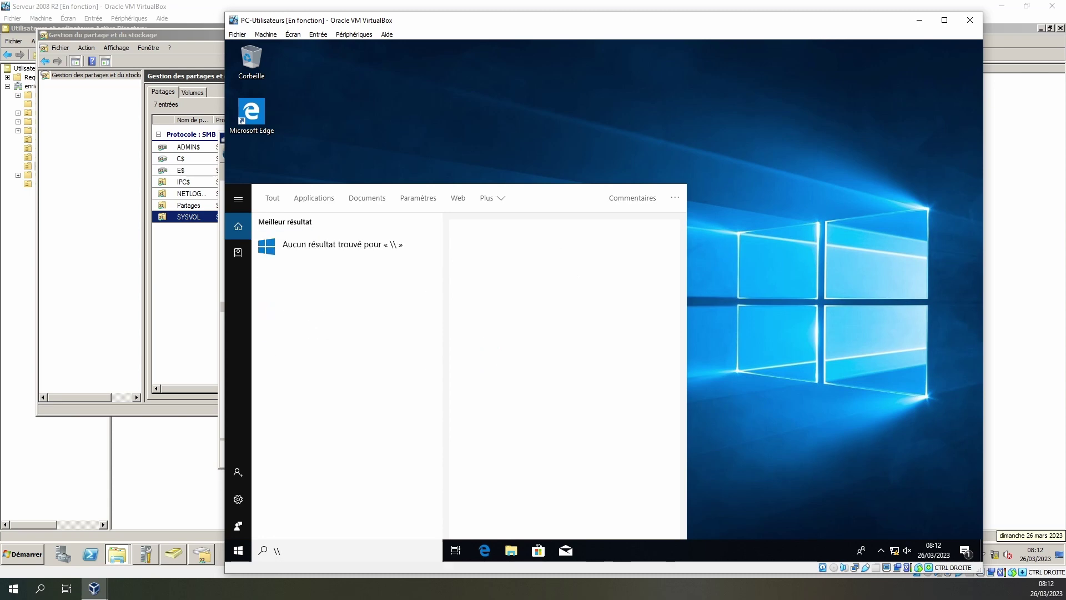
pyautogui.write('SRV-TUTOS\\')
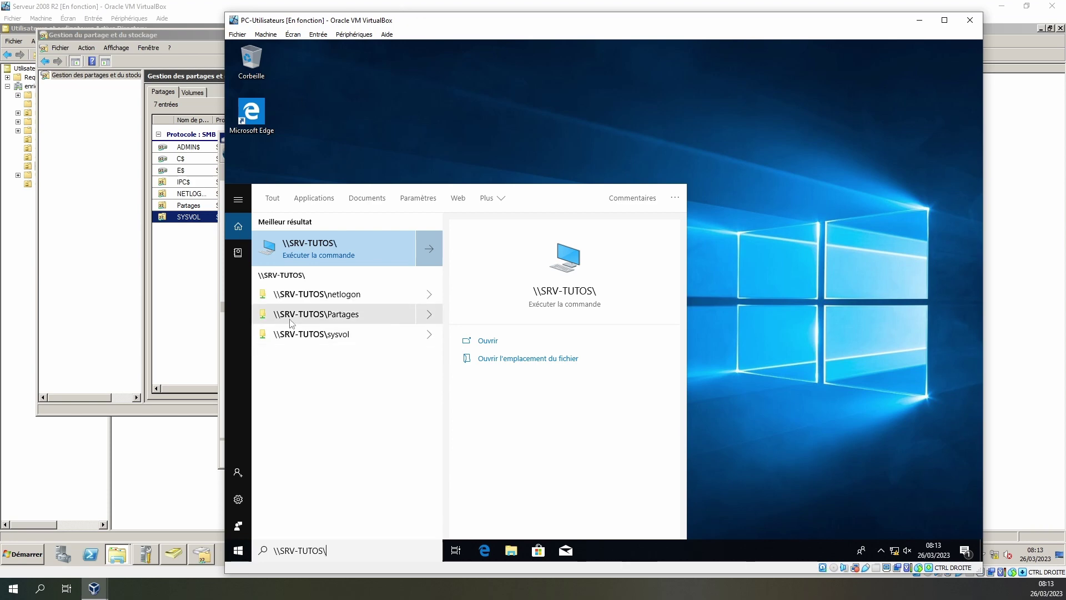
pyautogui.click(319, 314)
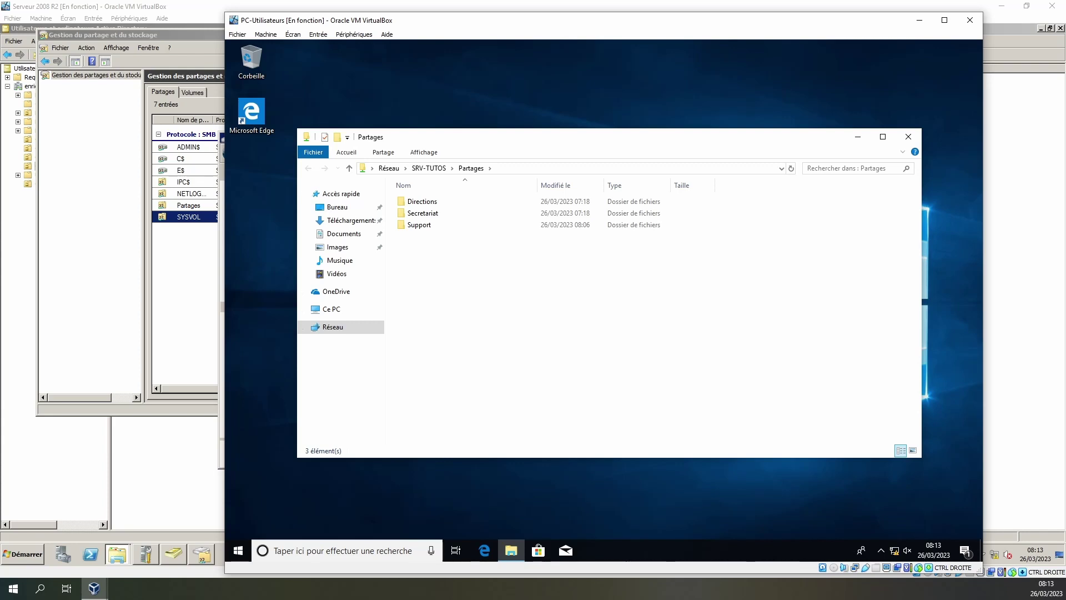
# - Try opening Directions, Secretariat and Support, dismissing each access-denied error
pyautogui.doubleClick(423, 202)
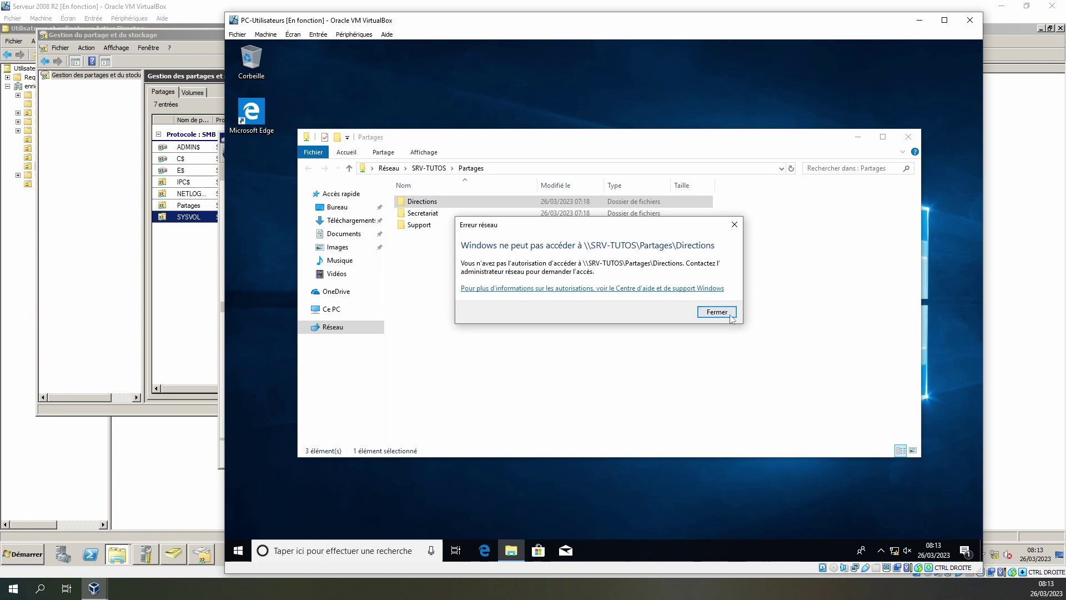
pyautogui.click(731, 316)
pyautogui.doubleClick(425, 215)
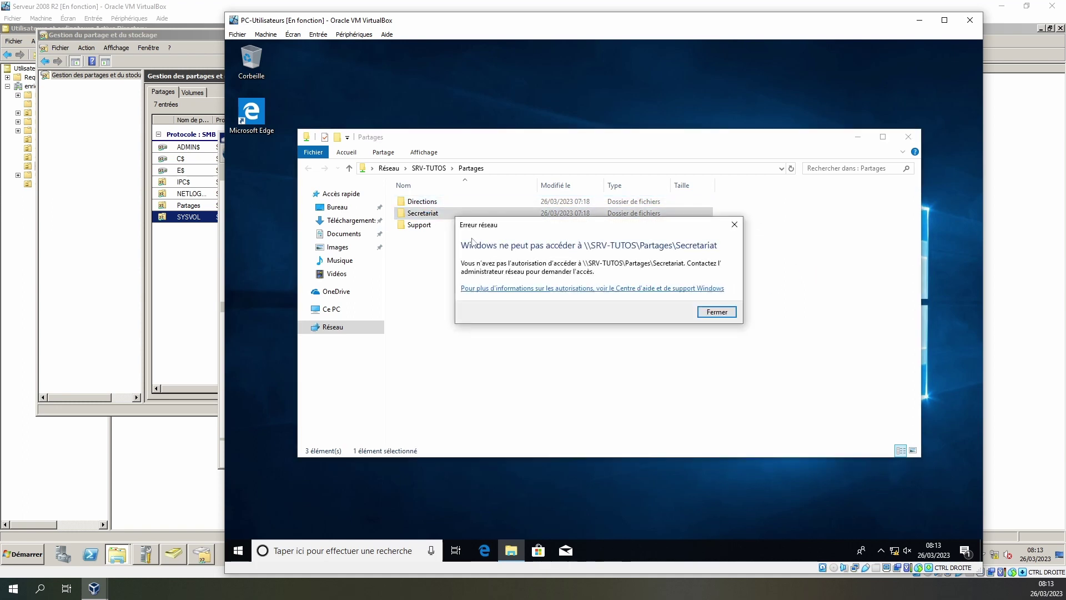
pyautogui.click(717, 312)
pyautogui.doubleClick(420, 226)
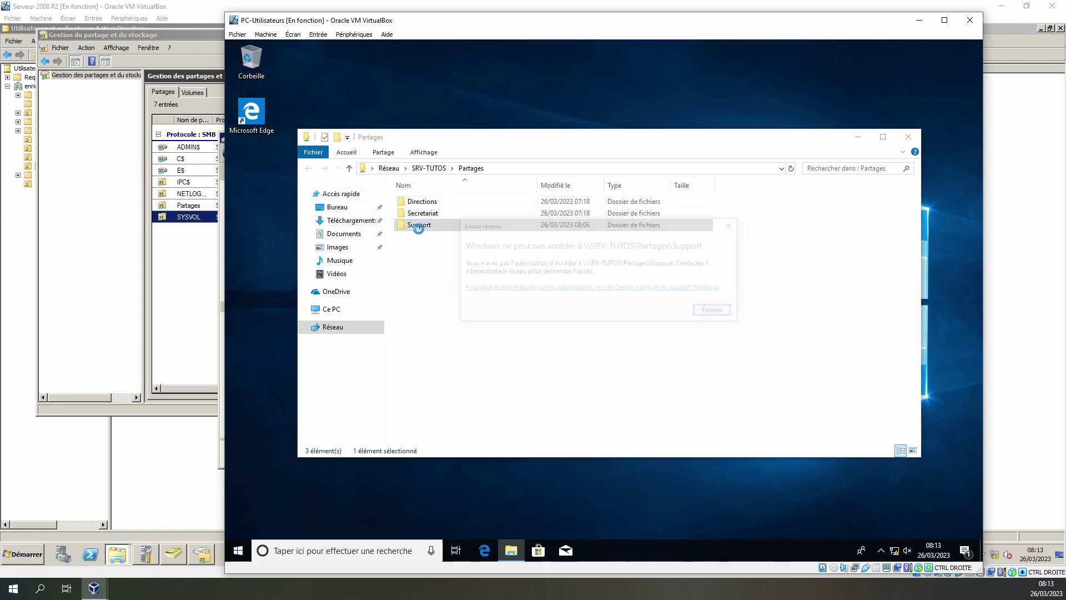
pyautogui.click(720, 313)
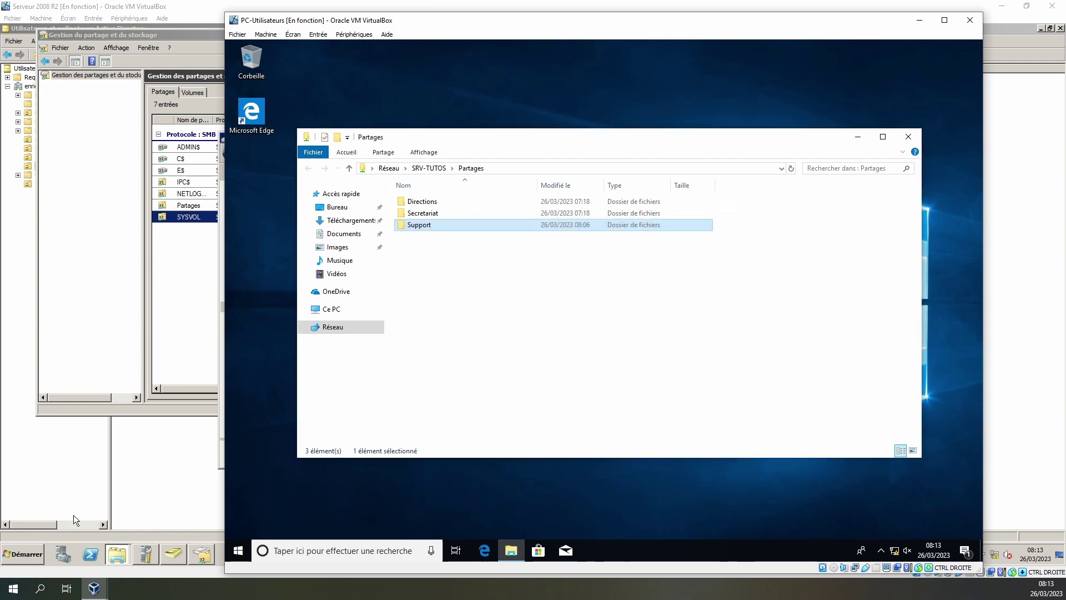
# - Open the client's Start menu account options and close them without choosing
pyautogui.click(237, 551)
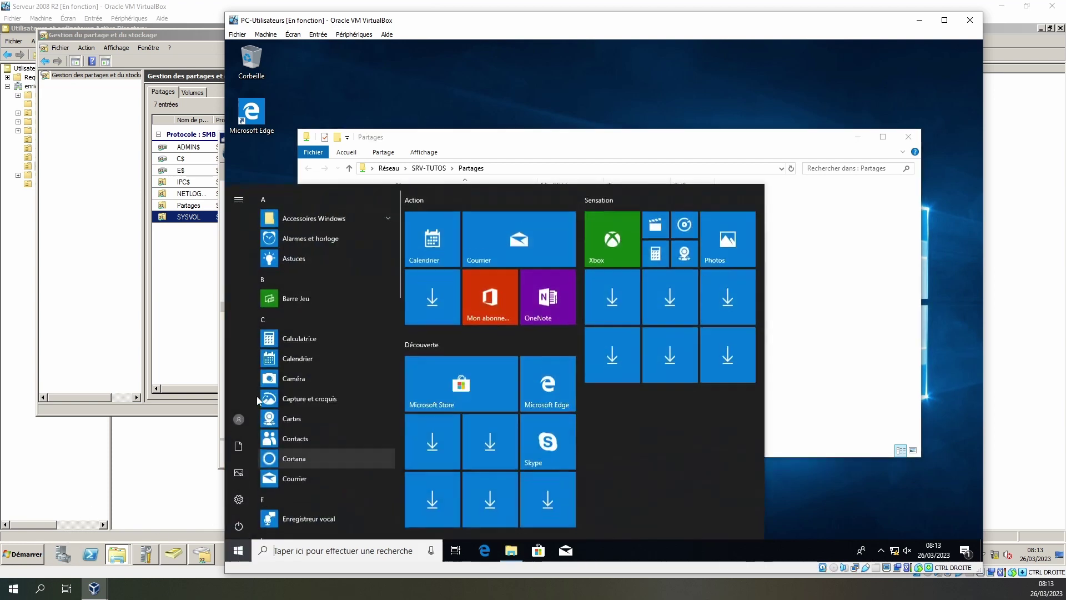
pyautogui.click(239, 420)
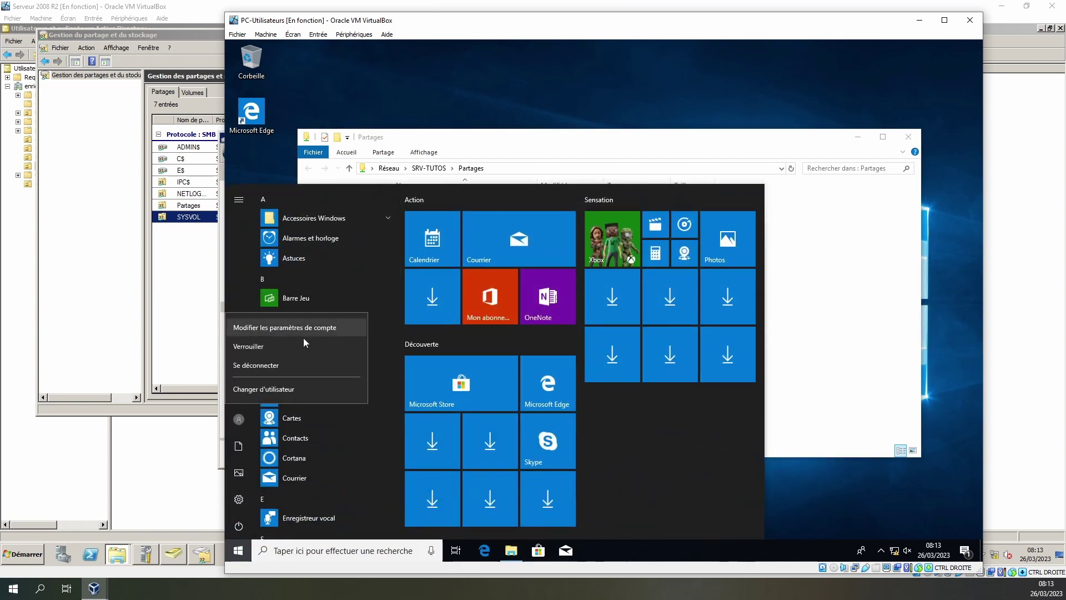
pyautogui.click(241, 422)
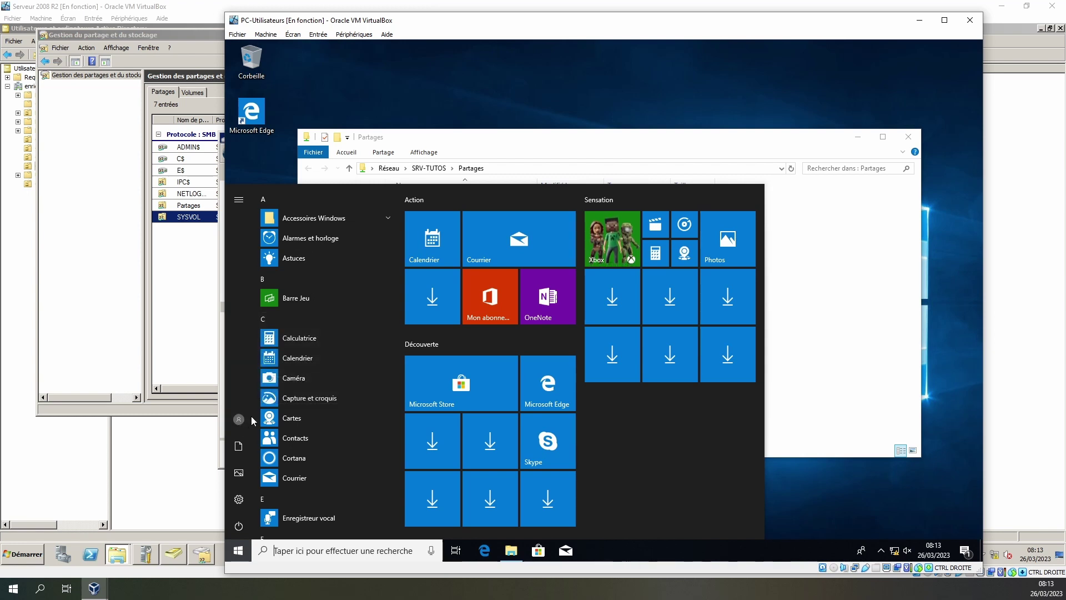
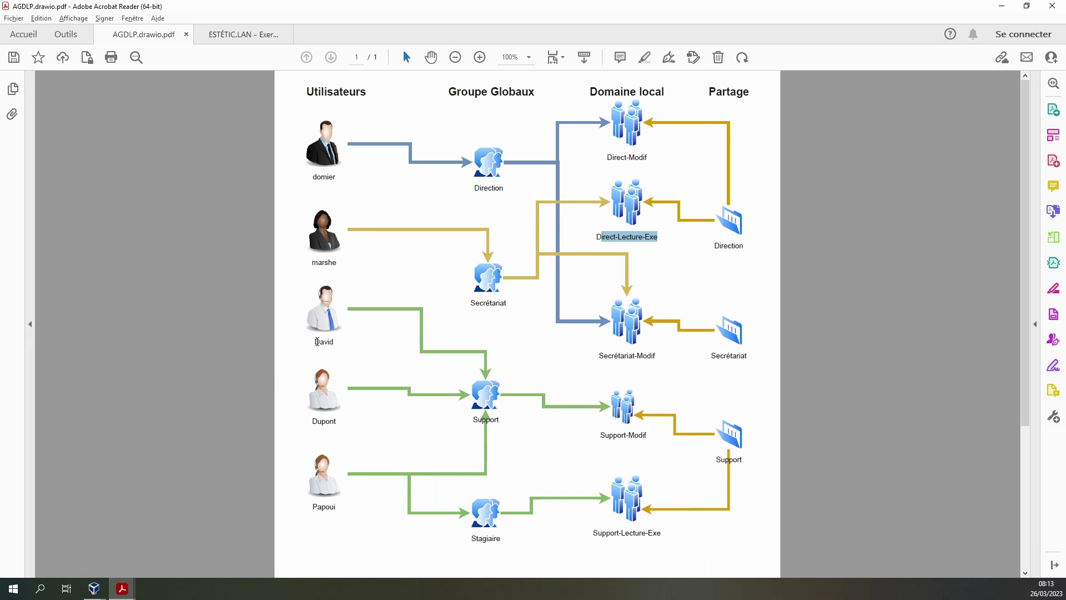
# - Highlight David in the AGDLP diagram, minimize Acrobat Reader, and switch to the Serveur 2008 VM
pyautogui.moveTo(317, 341); pyautogui.dragTo(348, 350)
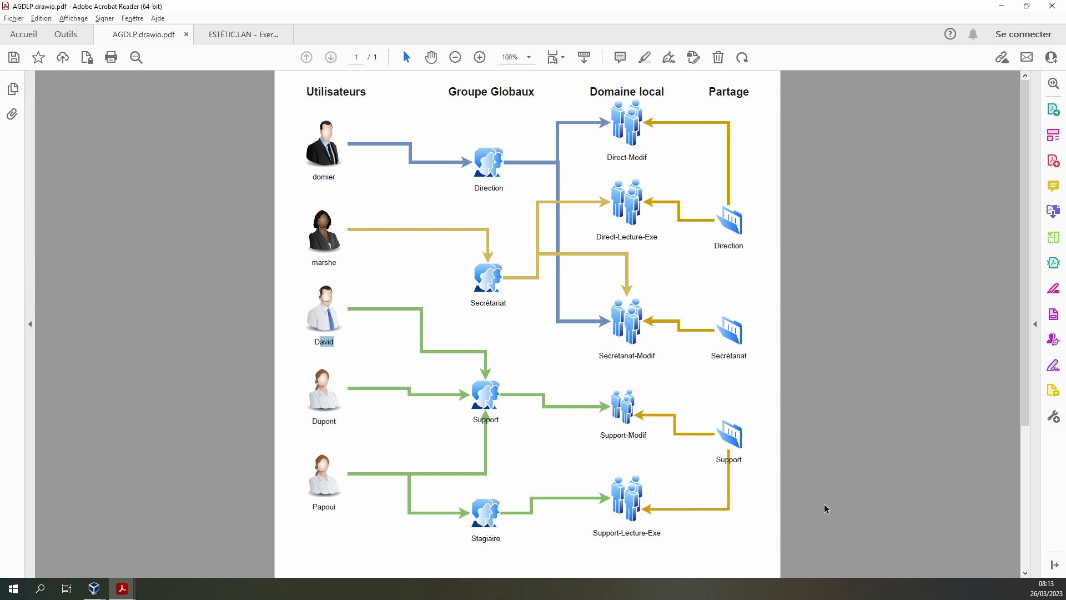
pyautogui.click(1003, 7)
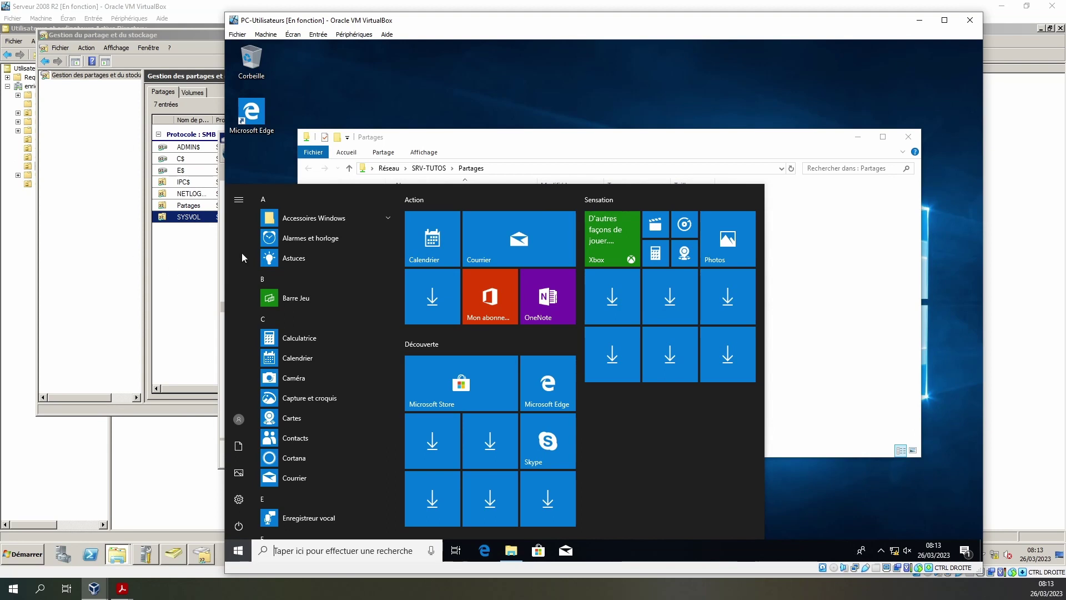
pyautogui.click(195, 266)
# - Open the Partages folder on Data (E:) and bring up the Directions folder's properties
pyautogui.click(793, 221)
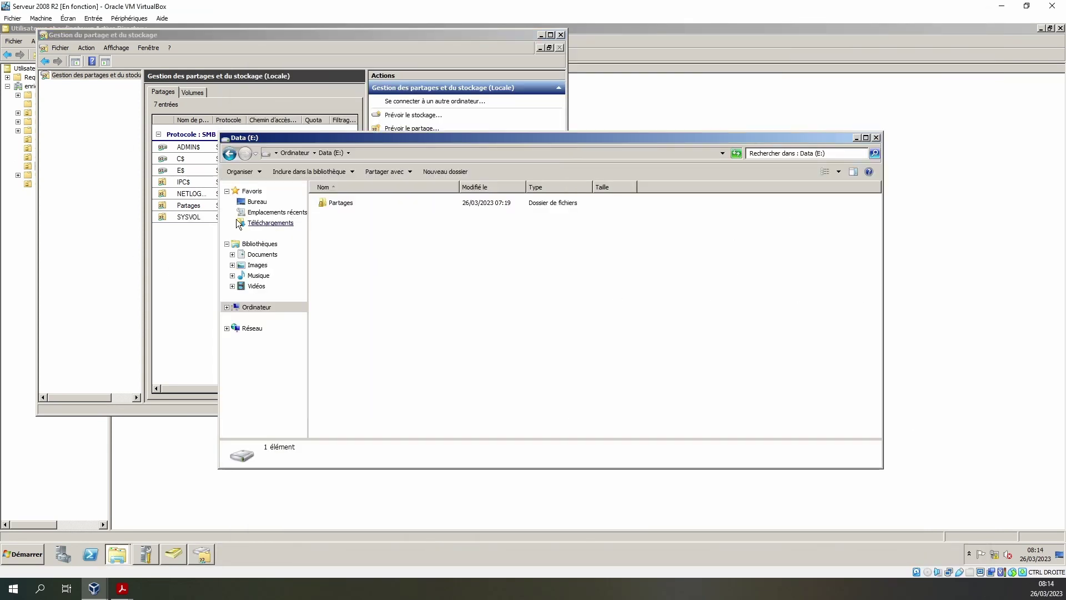
pyautogui.doubleClick(336, 204)
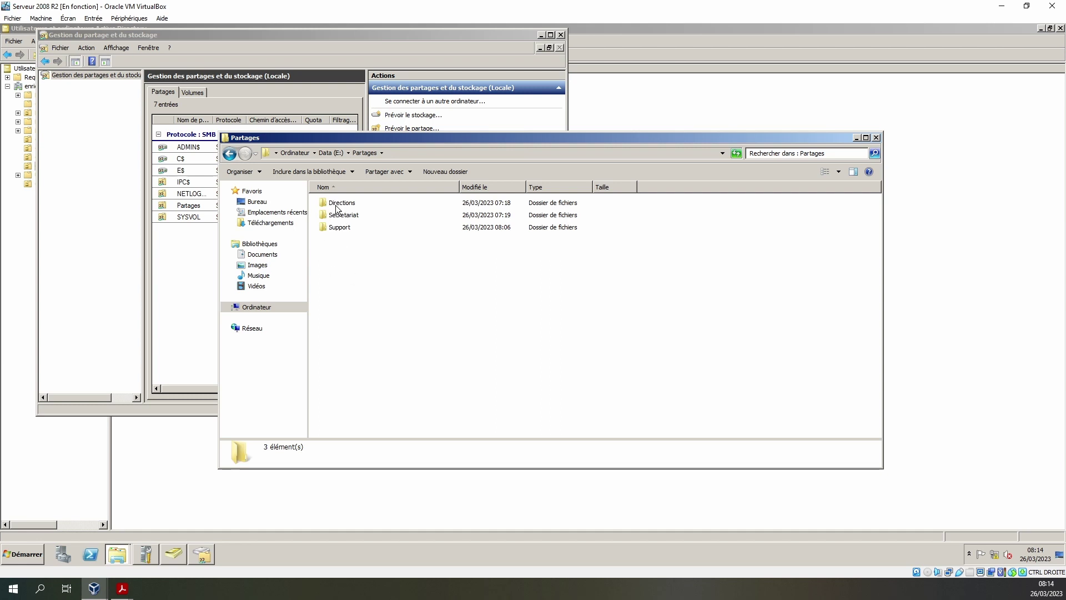
pyautogui.rightClick(343, 208)
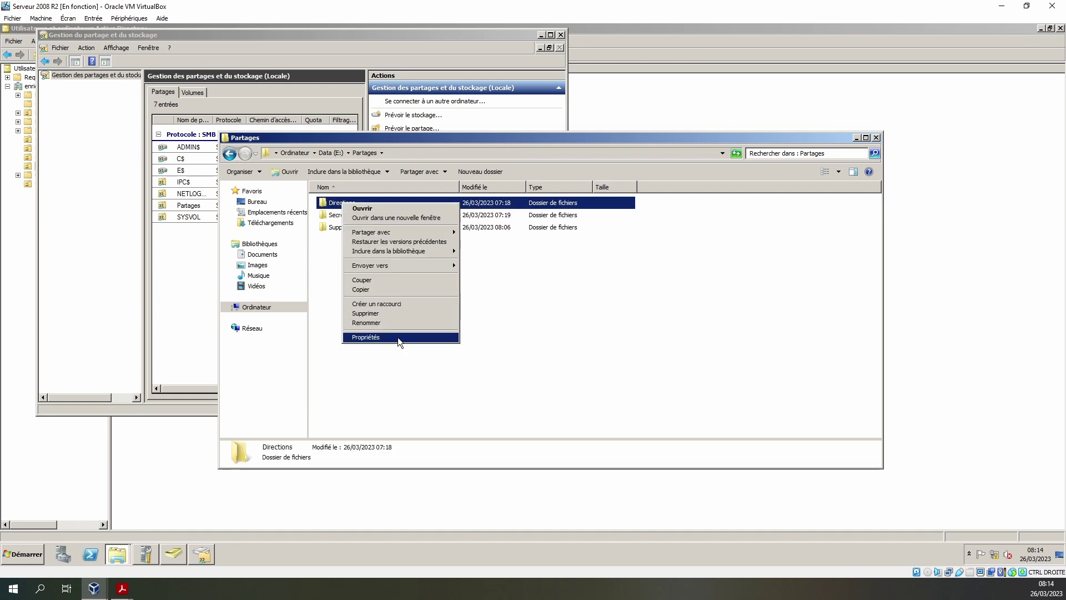
pyautogui.click(397, 338)
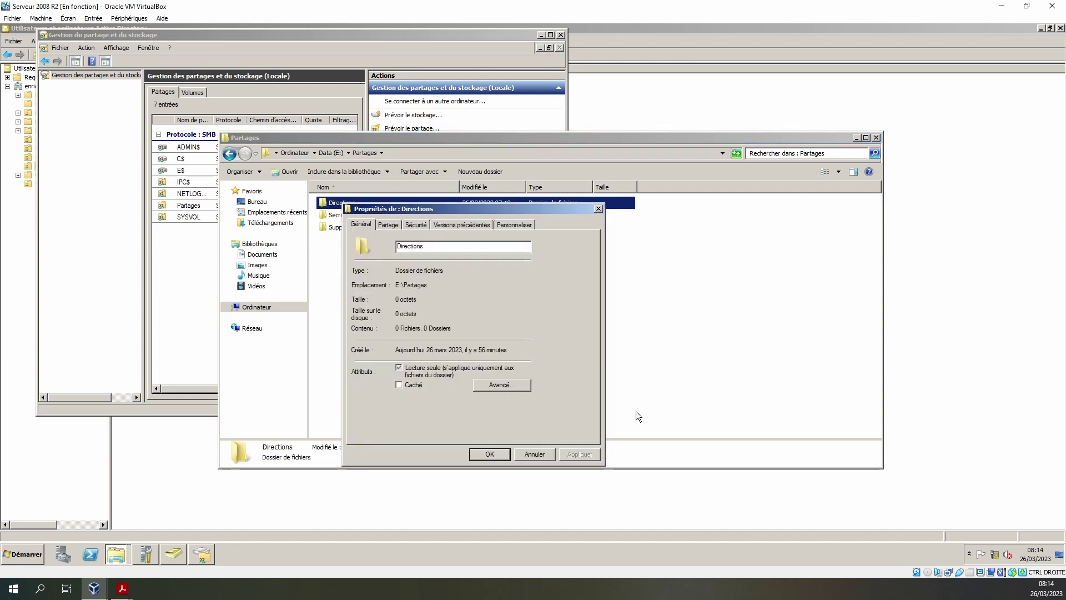
# - Open the Partages share's advanced settings, checking the client's Partages view meanwhile
pyautogui.click(193, 210)
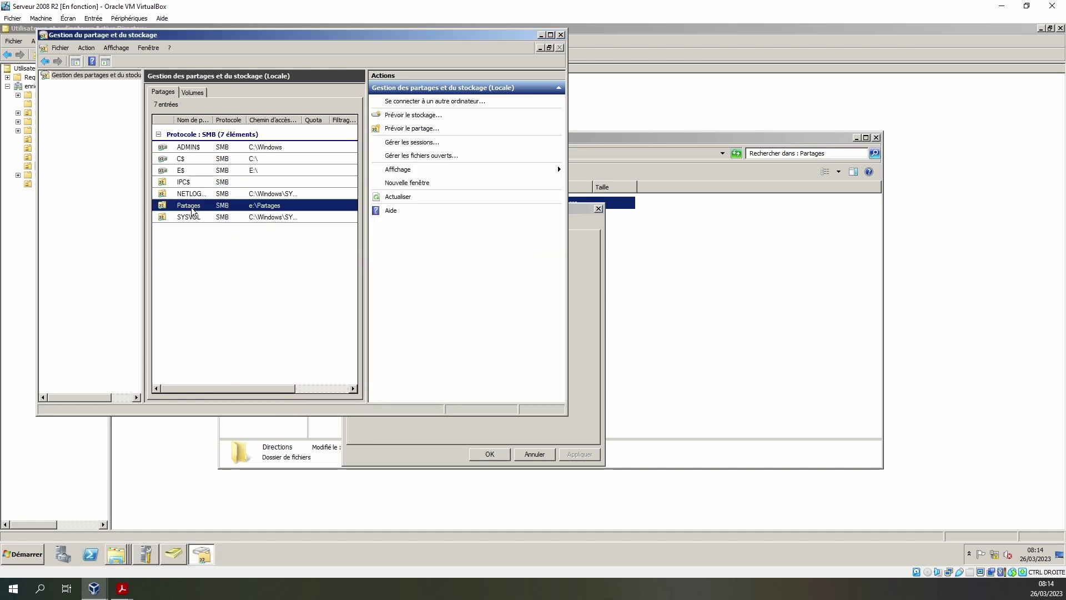
pyautogui.rightClick(193, 210)
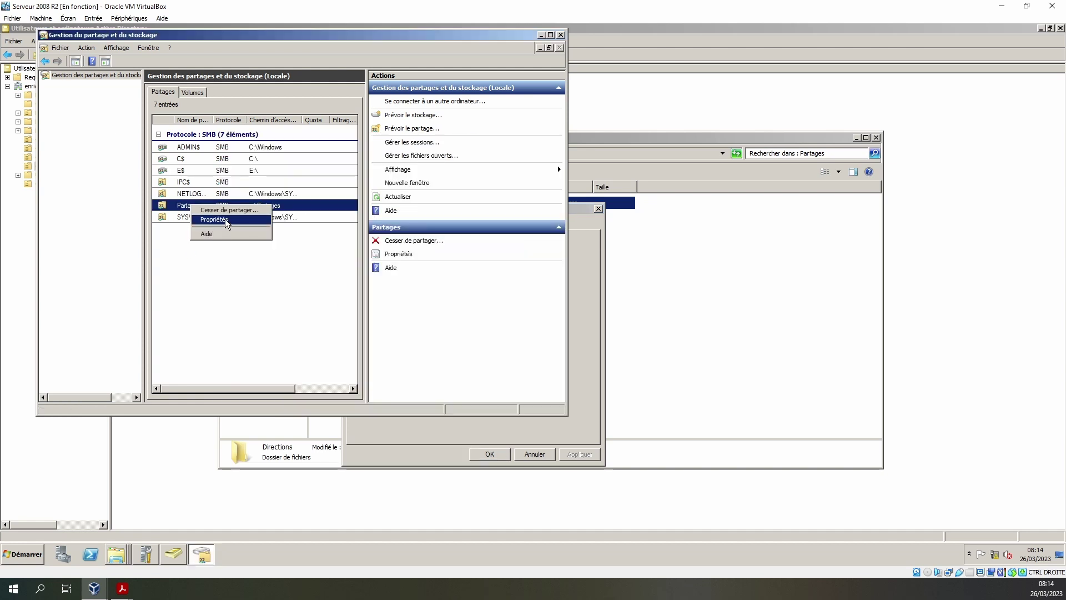
pyautogui.click(225, 220)
pyautogui.click(366, 293)
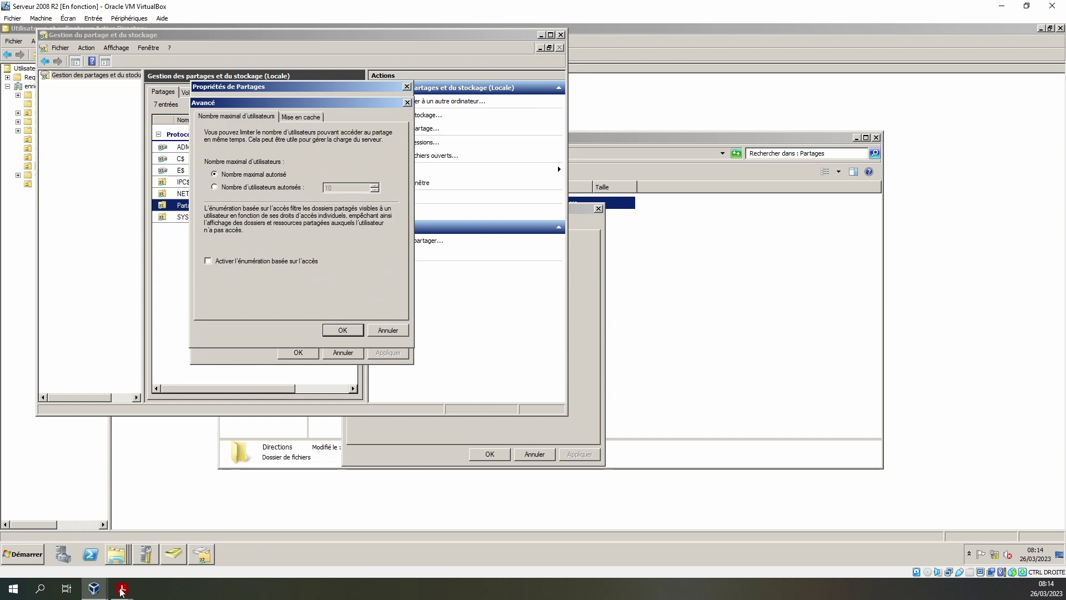
pyautogui.moveTo(94, 588)
pyautogui.click(167, 536)
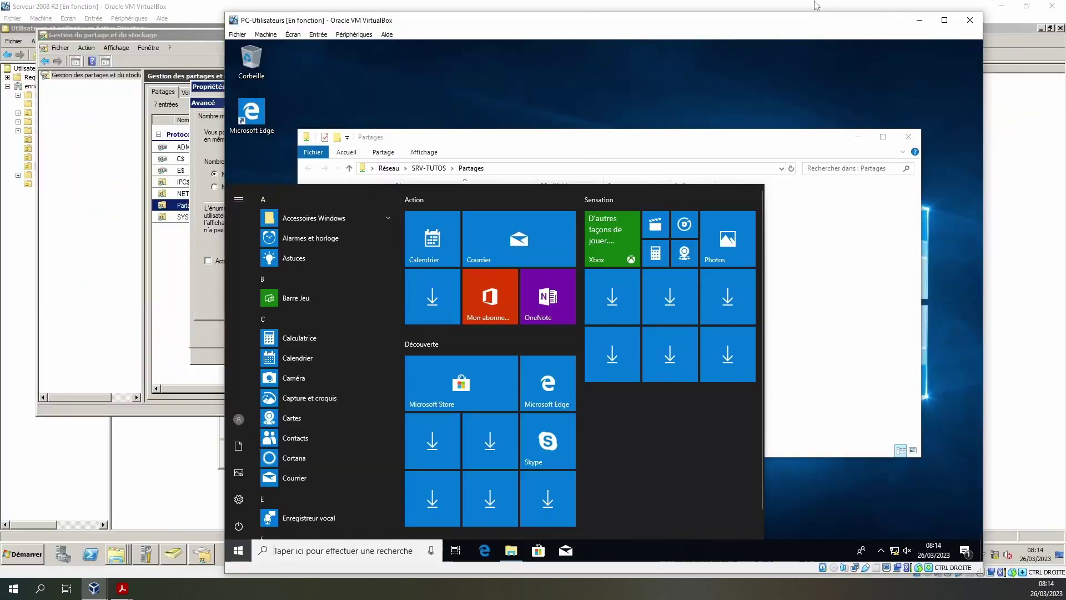
pyautogui.click(602, 145)
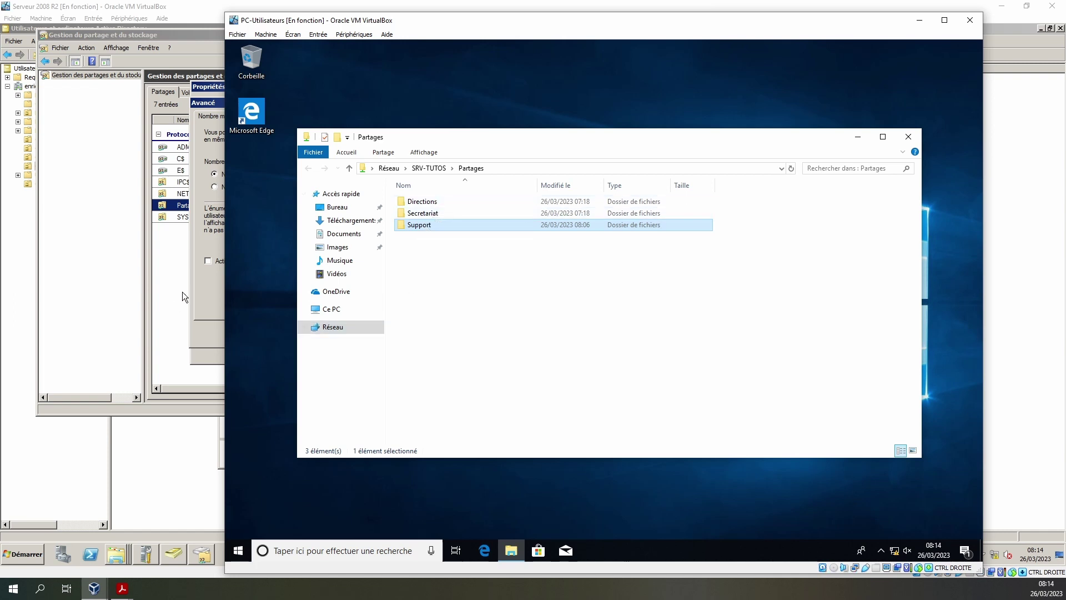
# - Enable 'Activer l'énumération basée sur l'accès' on Partages, apply, and close the properties
pyautogui.click(204, 290)
pyautogui.click(208, 260)
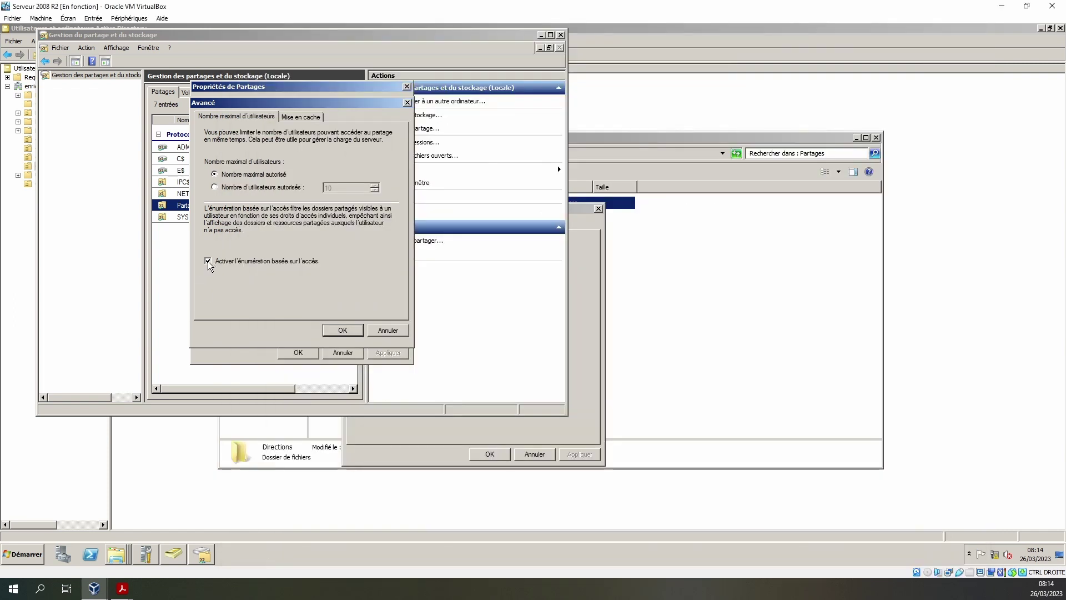
pyautogui.click(342, 330)
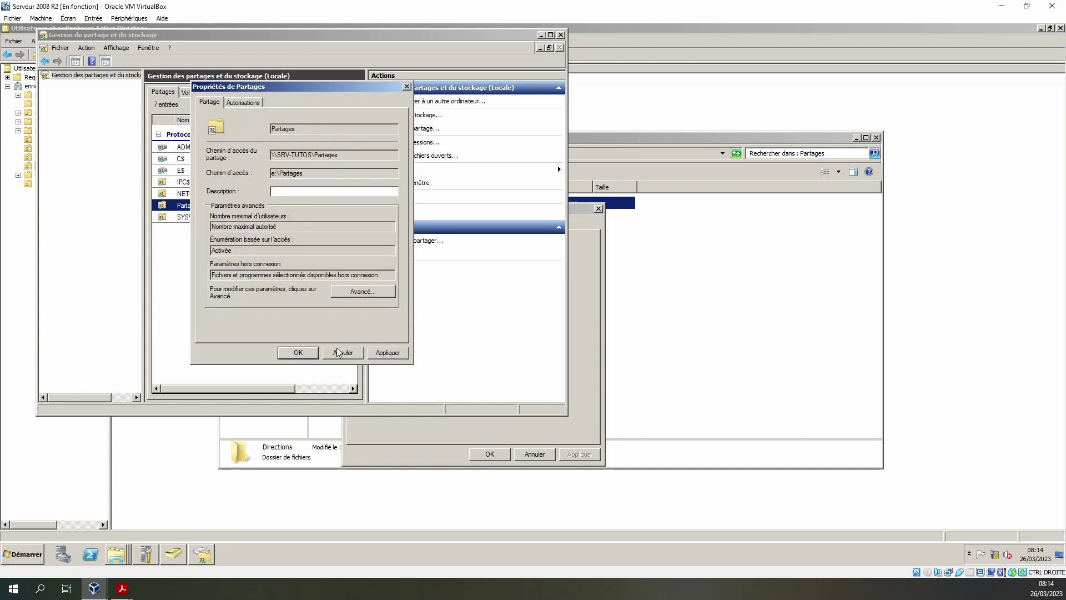
pyautogui.click(392, 353)
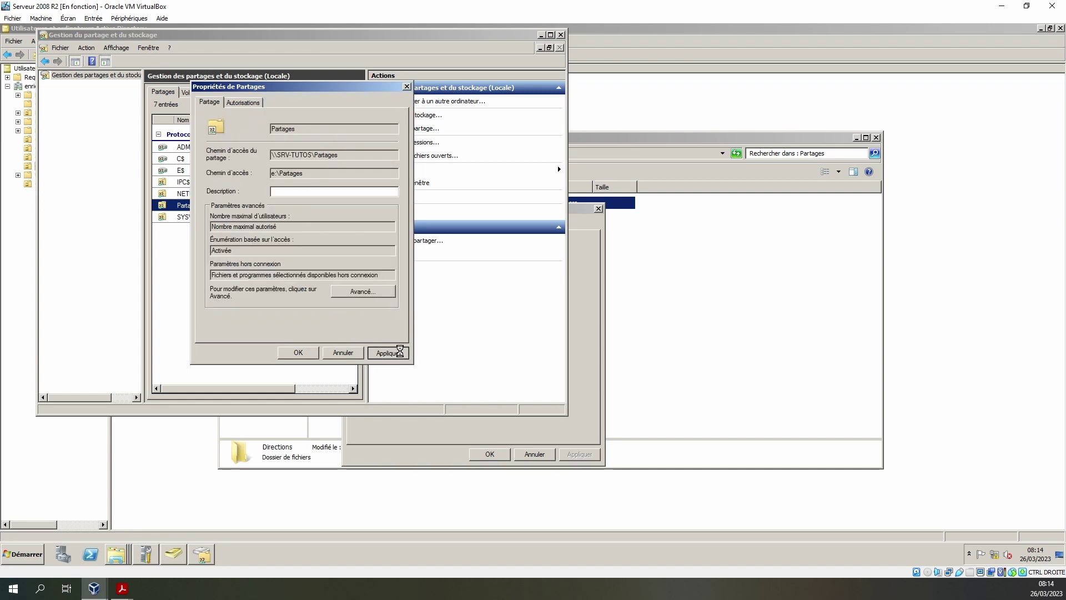
pyautogui.click(298, 353)
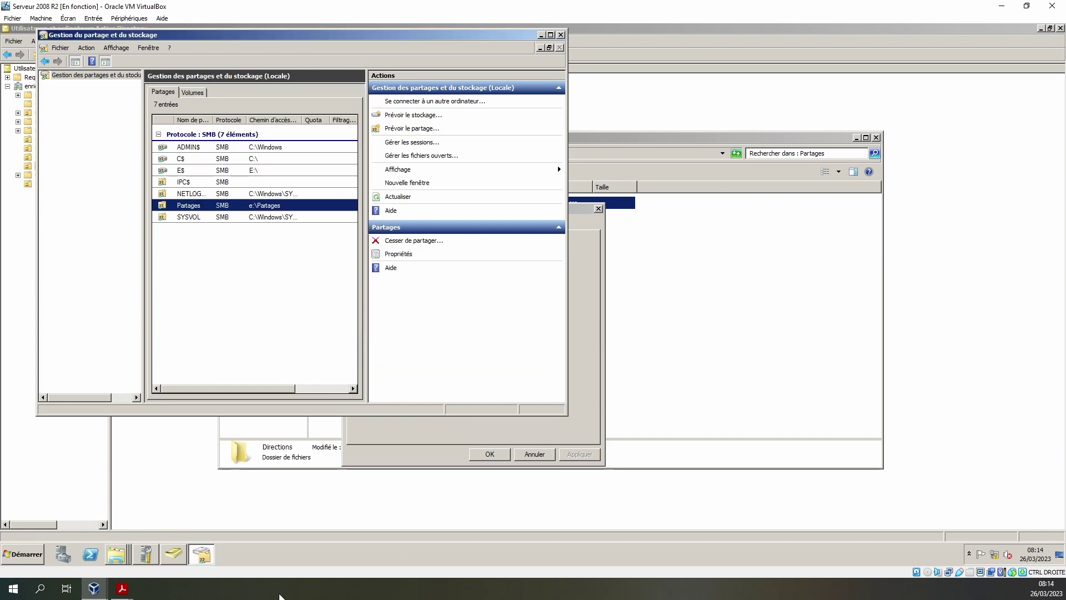
# - On the Windows 10 client, refresh the Partages folder, which now appears empty
pyautogui.click(94, 588)
pyautogui.click(189, 554)
pyautogui.rightClick(470, 333)
pyautogui.click(512, 379)
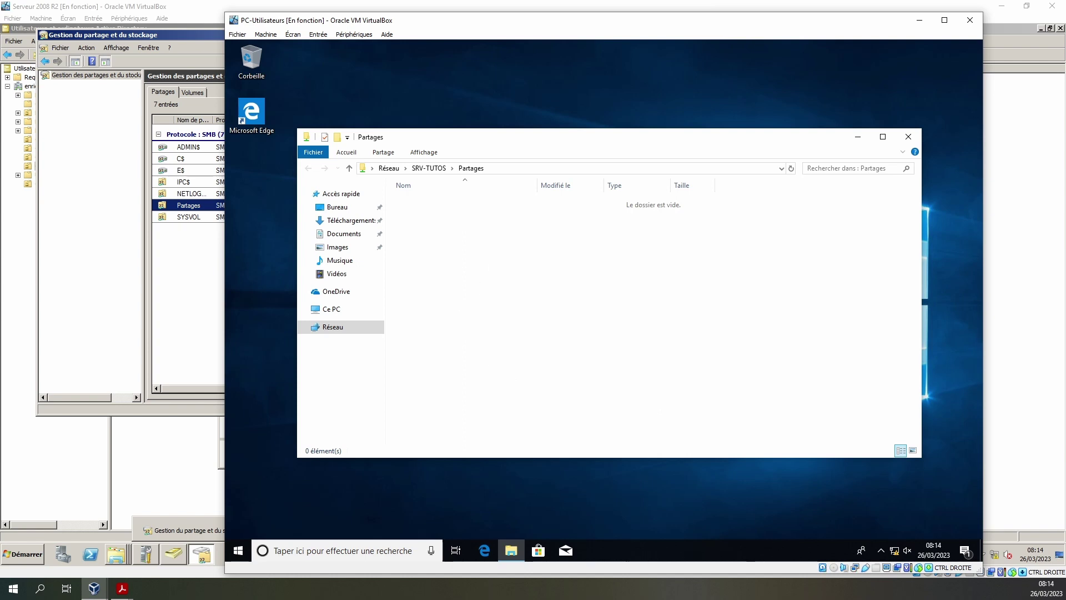
# - Try creating a new folder in Partages, cancel the access-denied error, and return to the server
pyautogui.rightClick(478, 330)
pyautogui.moveTo(543, 433)
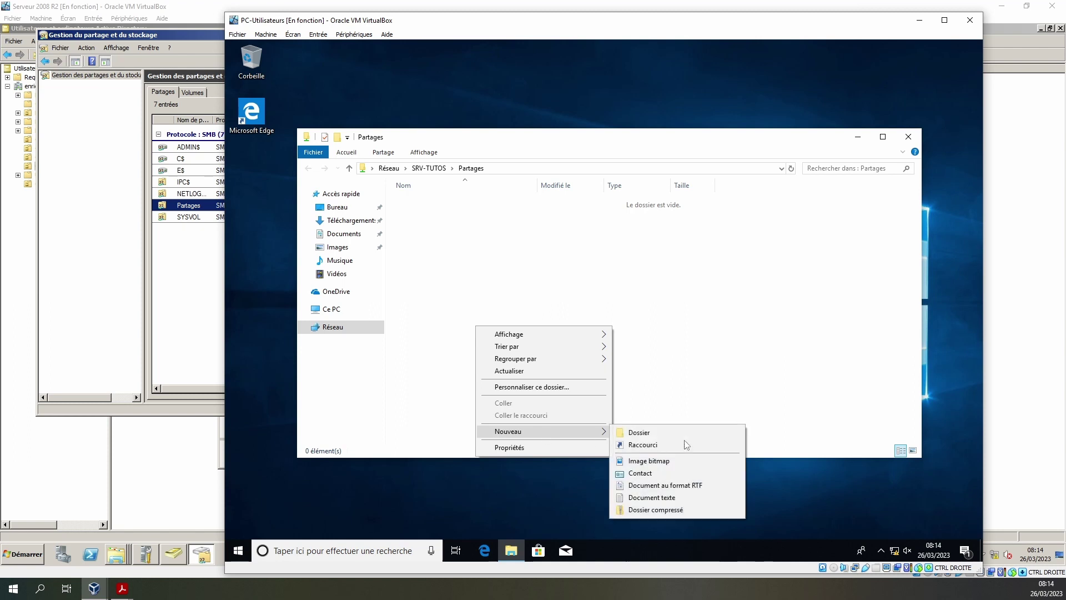
pyautogui.click(639, 433)
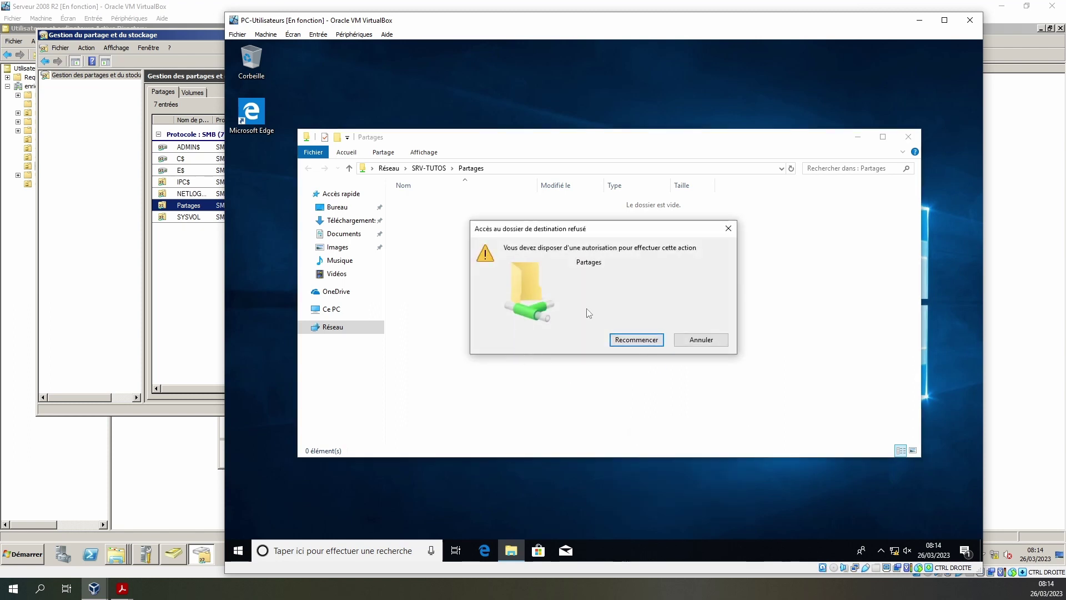
pyautogui.click(712, 342)
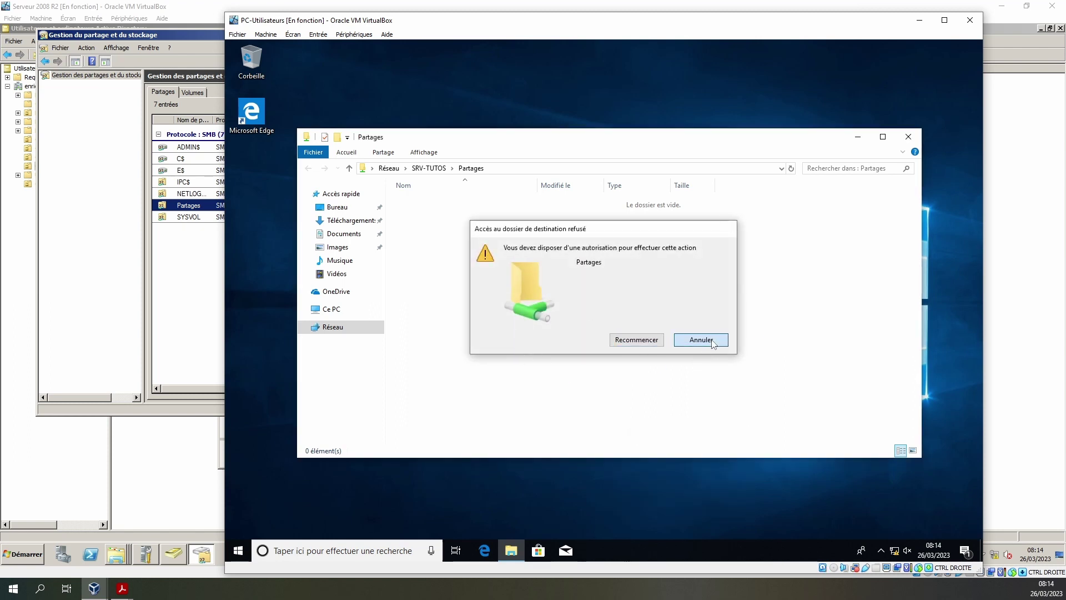
pyautogui.click(196, 476)
pyautogui.click(191, 558)
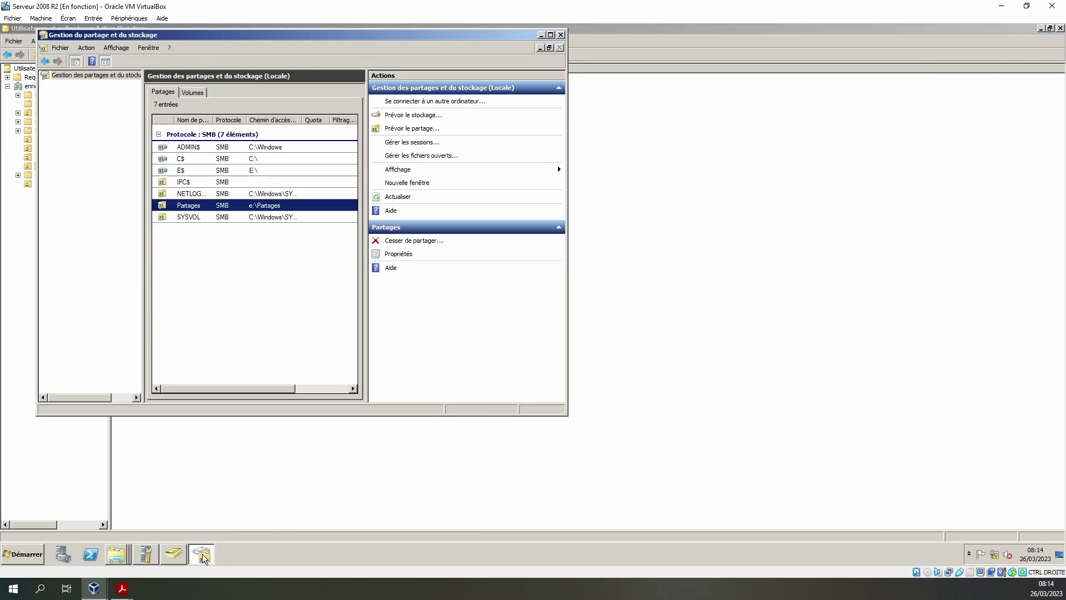
# - Return to the Directions folder properties and open its Security permissions for editing
pyautogui.click(118, 552)
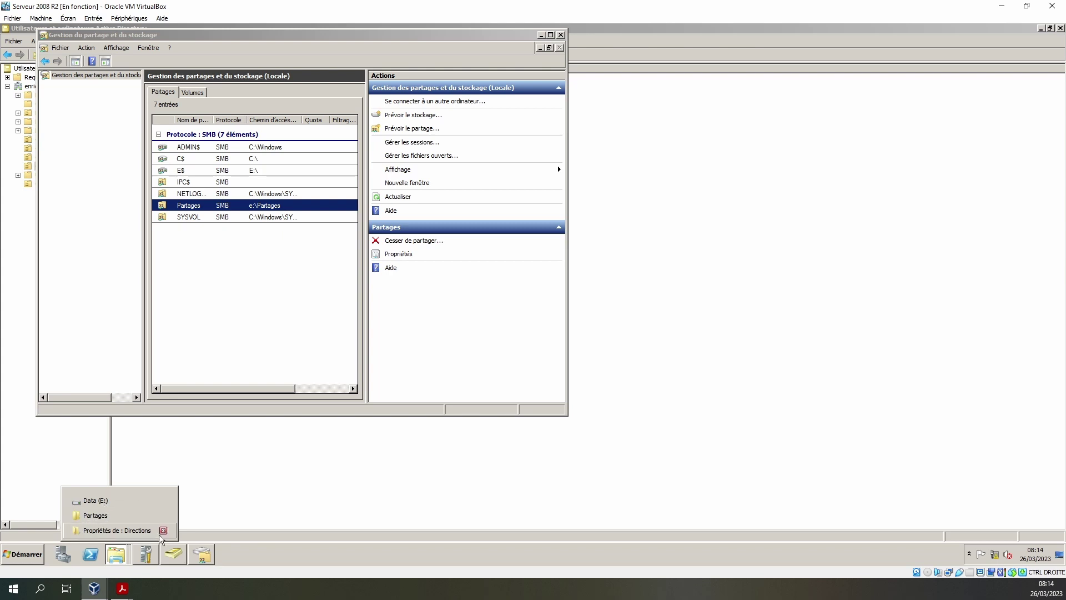
pyautogui.click(122, 530)
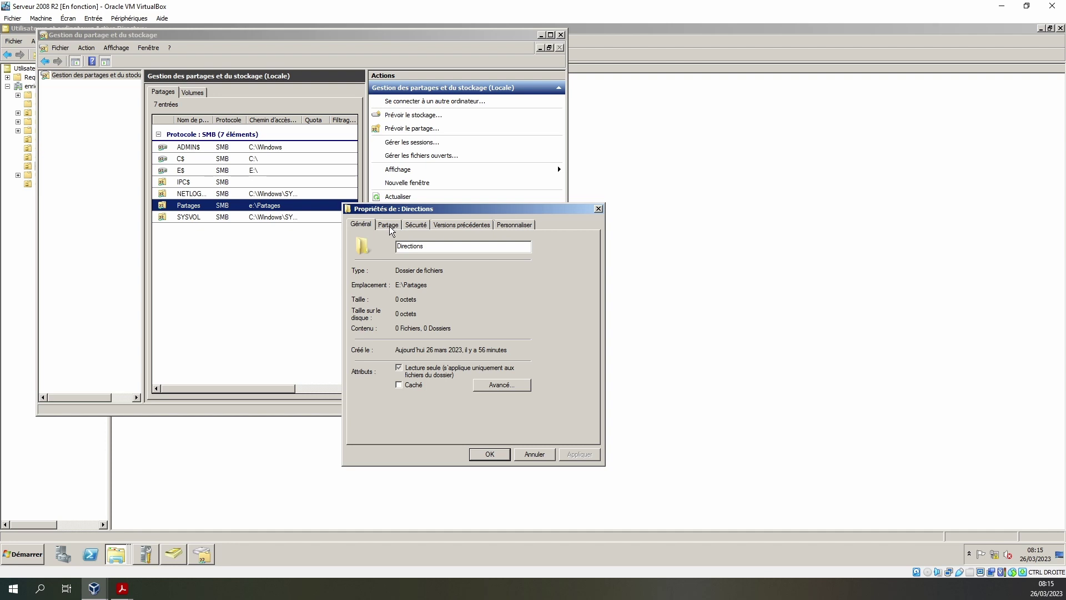
pyautogui.click(416, 224)
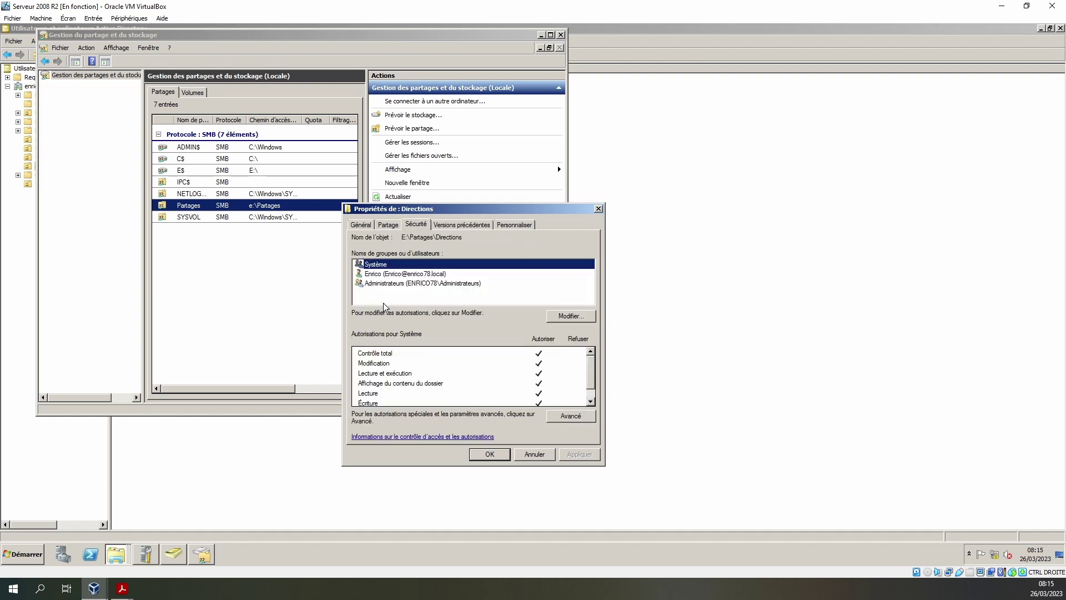
pyautogui.click(575, 316)
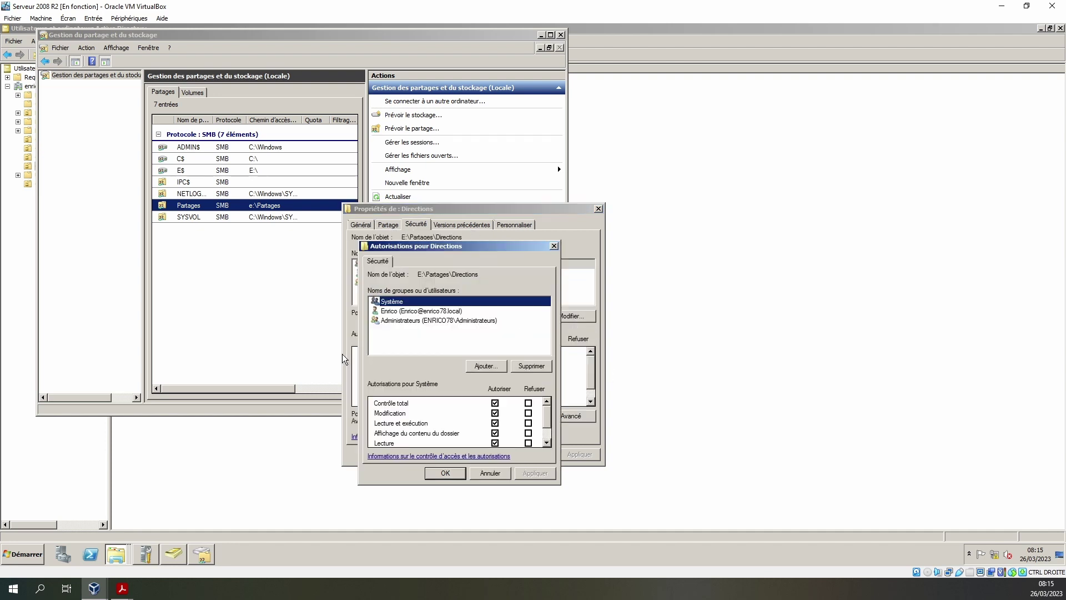
# - Add DL_SRV-Tutos_direction_Lecture-exe and DL_SRV-Tutos_direction_modification to the Directions permissions
pyautogui.click(482, 366)
pyautogui.write('d')
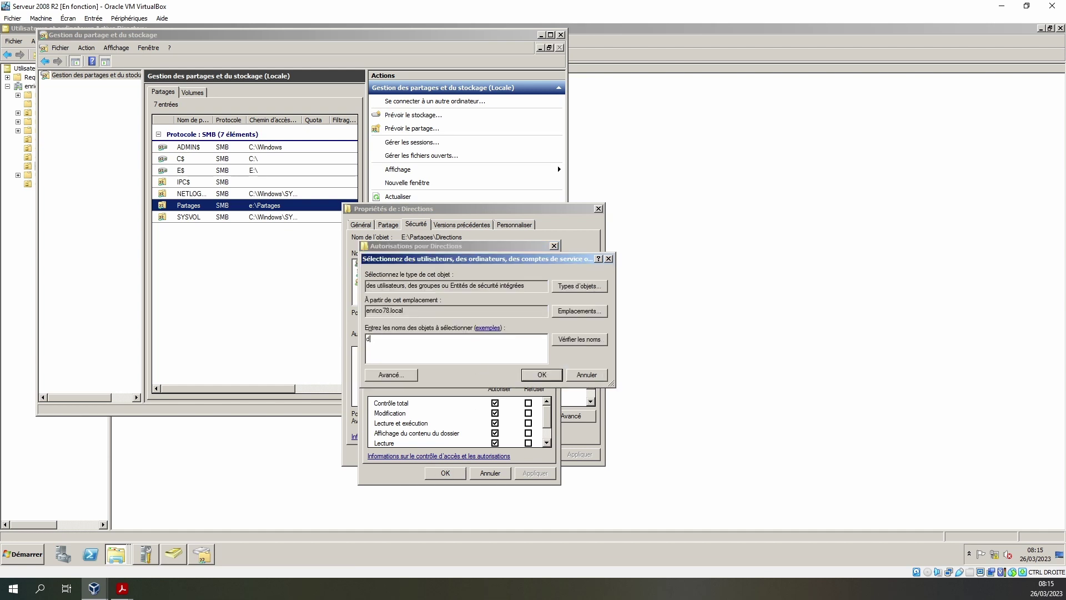
pyautogui.click(597, 340)
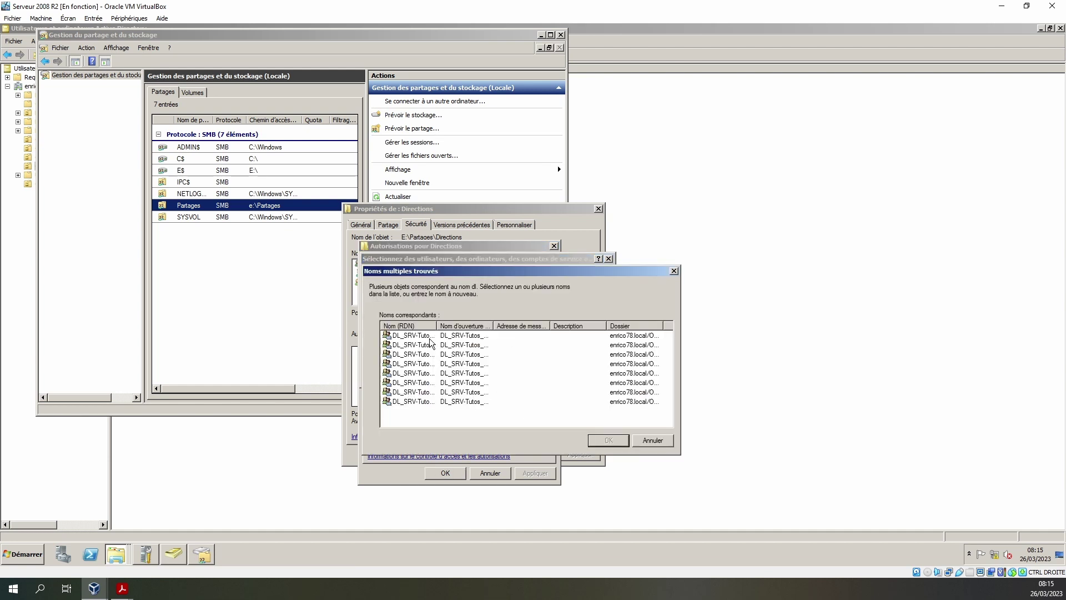
pyautogui.doubleClick(437, 325)
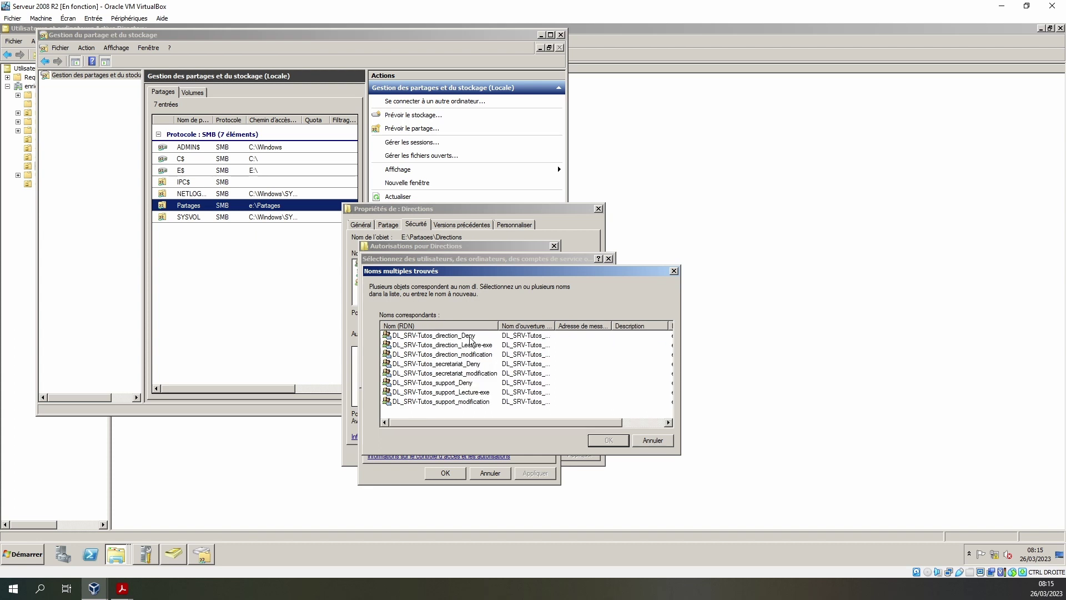
pyautogui.click(471, 337)
pyautogui.click(483, 347)
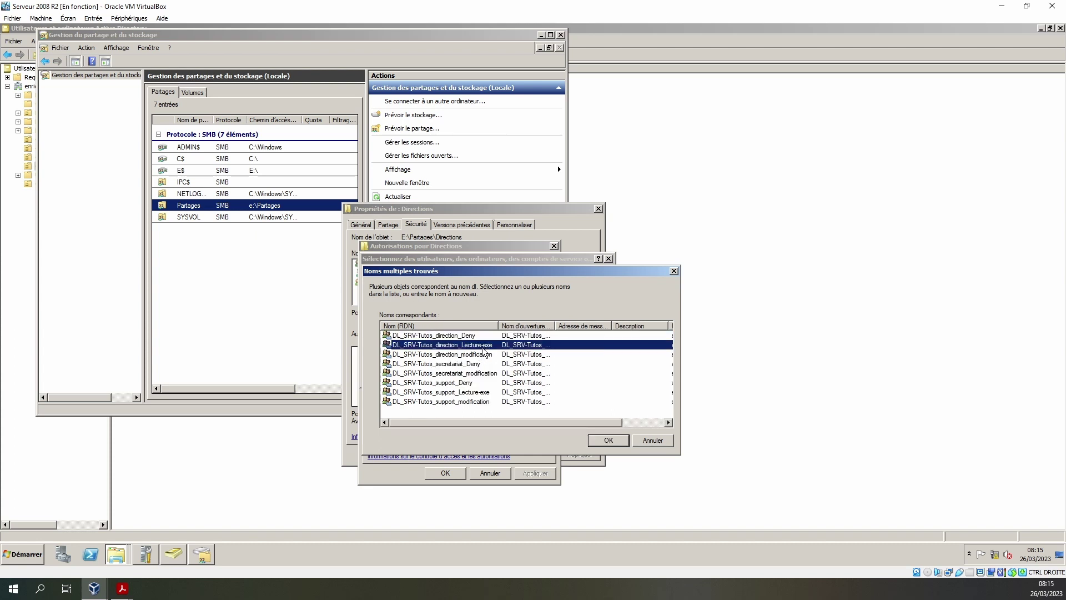
pyautogui.keyDown('ctrl'); pyautogui.click(486, 355); pyautogui.keyUp('ctrl')
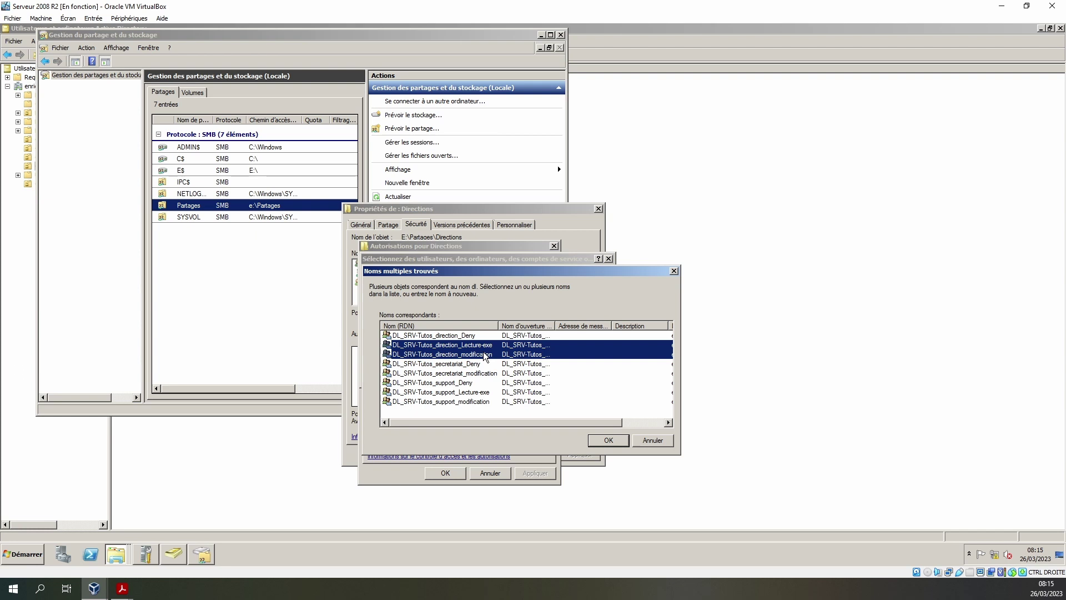
pyautogui.click(609, 440)
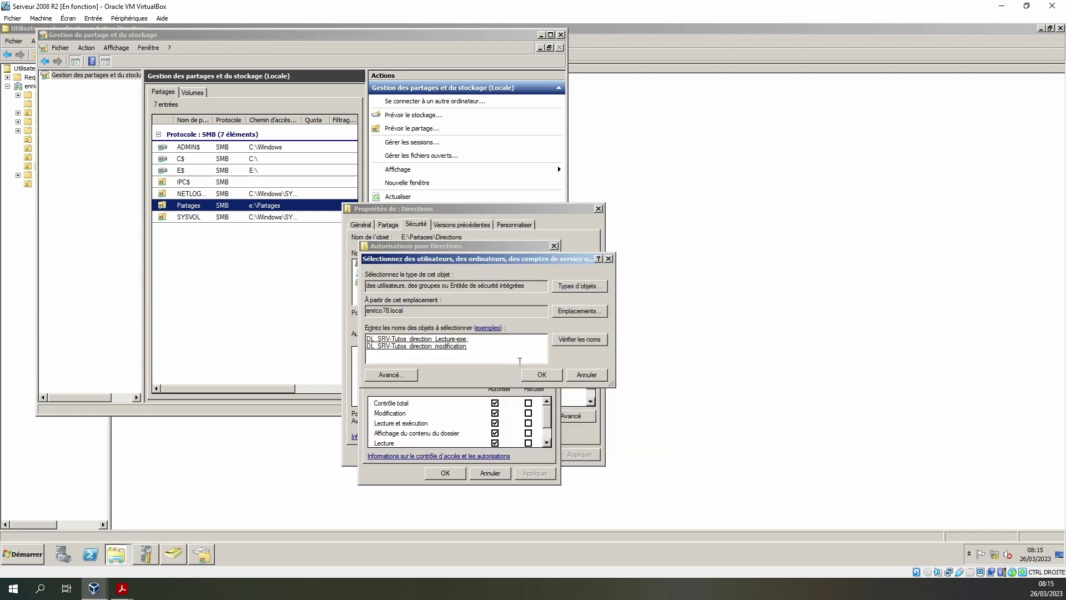
pyautogui.click(541, 375)
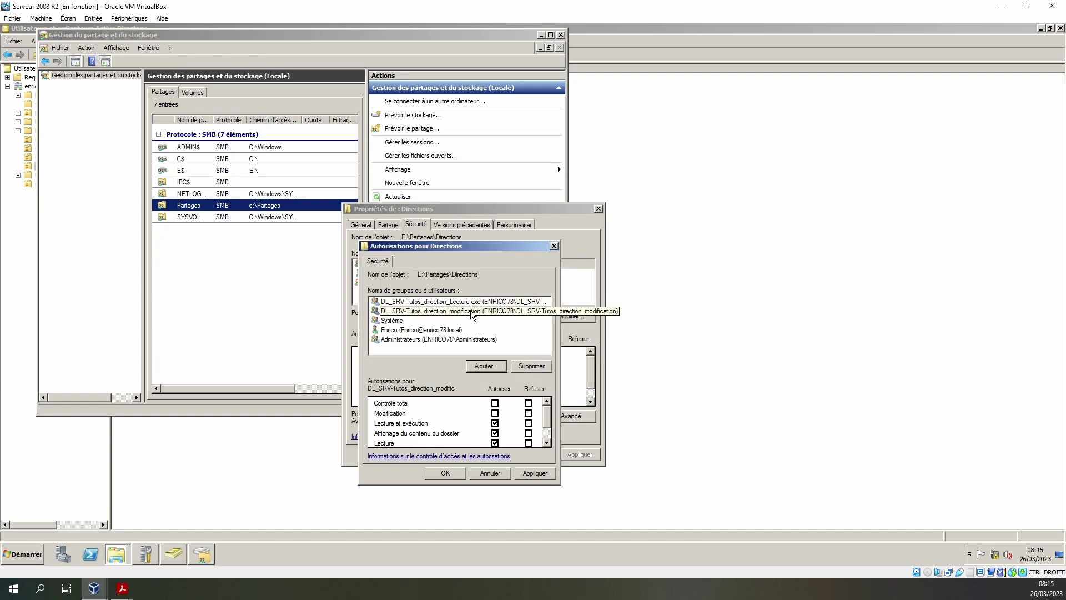
# - Allow Modification for DL_SRV-Tutos_direction_modification, apply, and close the Directions properties
pyautogui.click(494, 412)
pyautogui.click(535, 473)
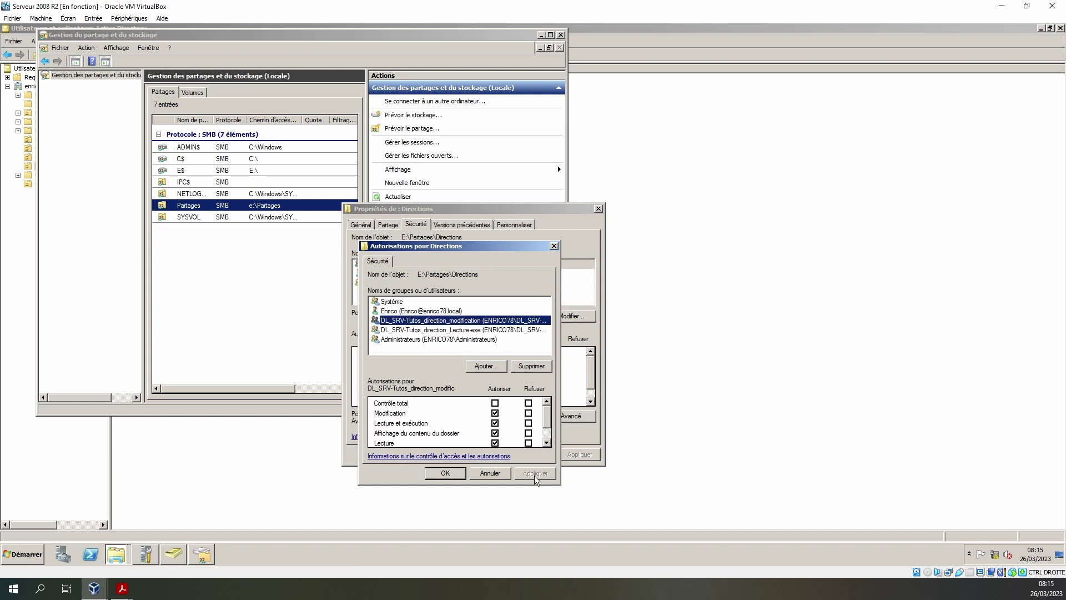
pyautogui.click(505, 330)
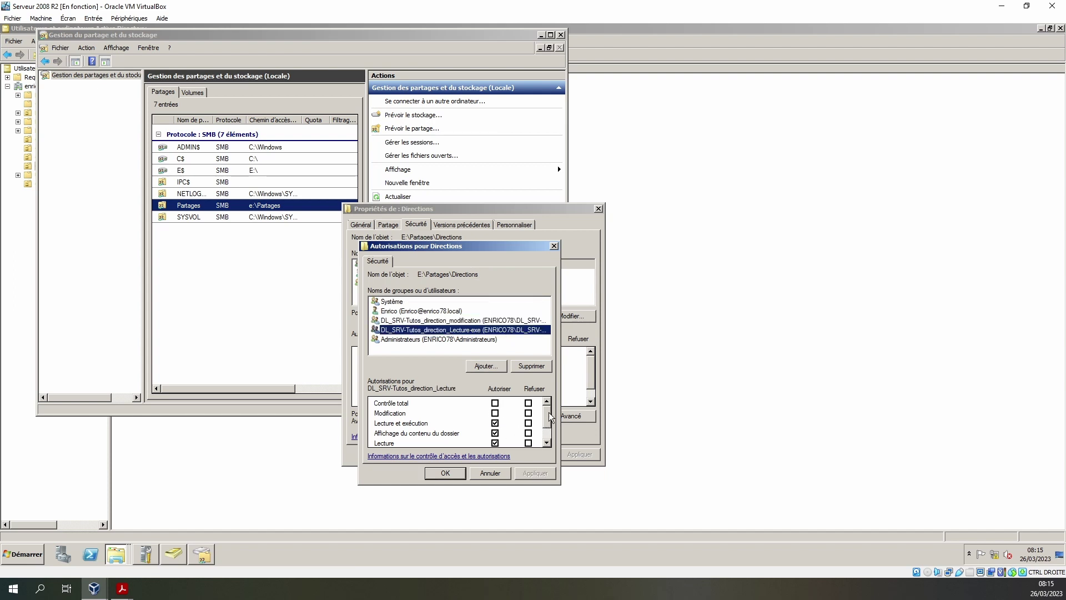
pyautogui.click(448, 474)
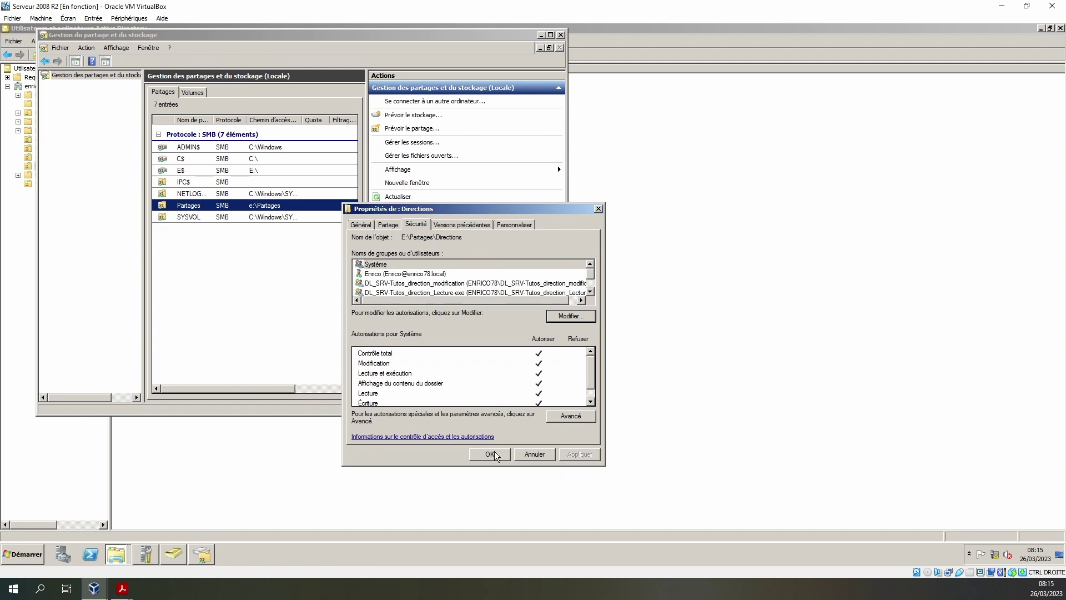
pyautogui.click(494, 454)
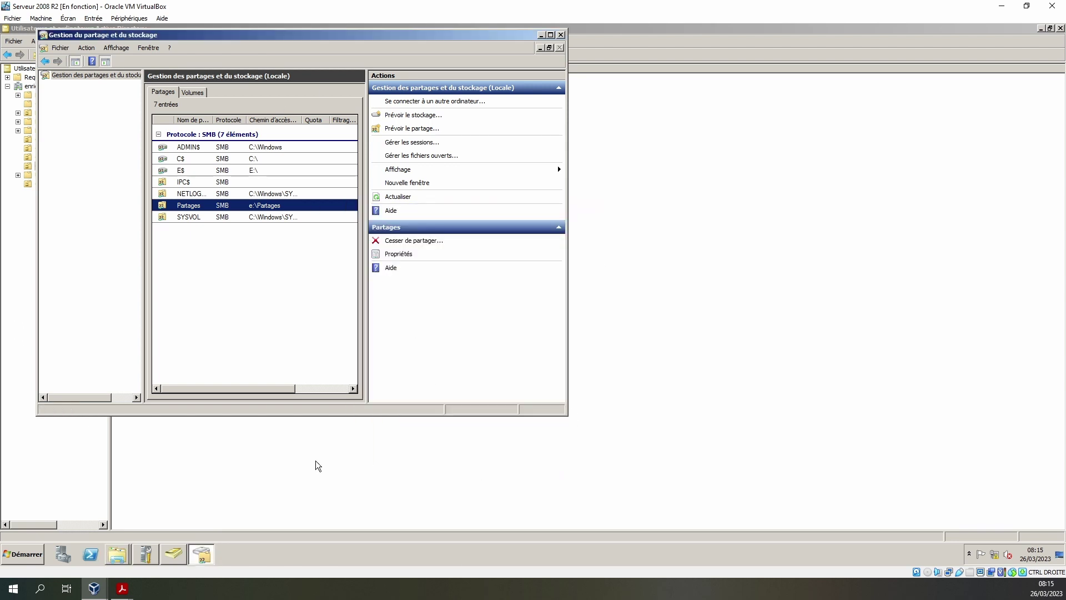
pyautogui.click(118, 556)
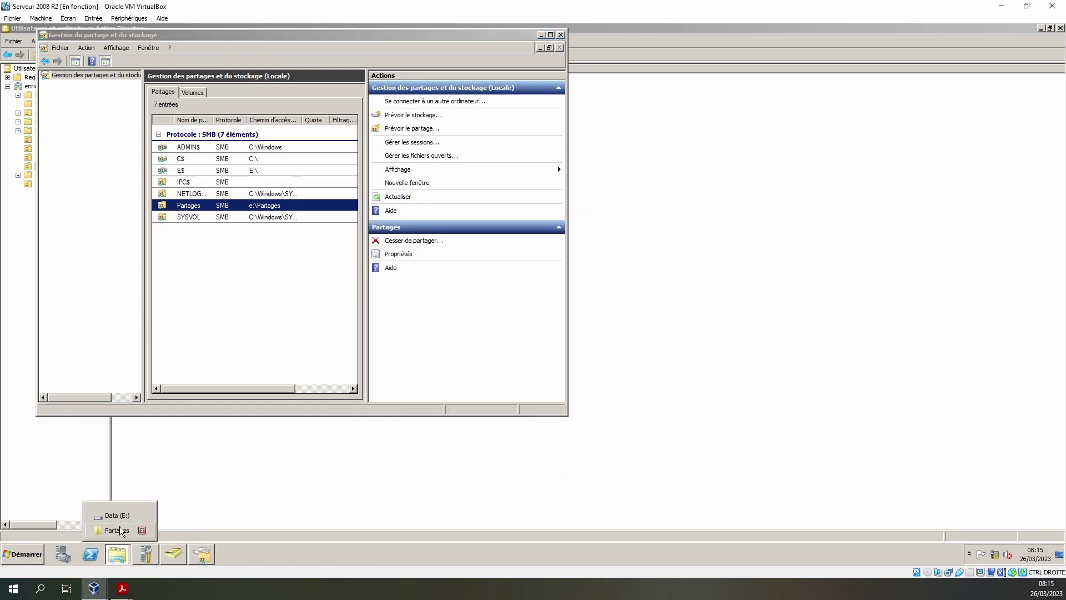
# - Open the Secretariat folder's properties and edit its Security permissions
pyautogui.click(116, 530)
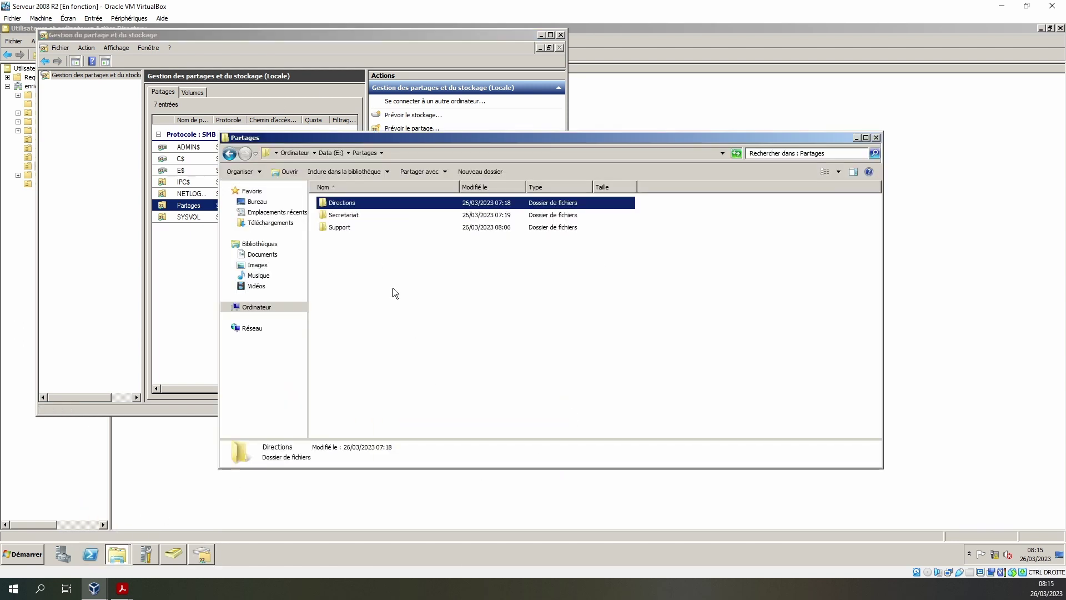
pyautogui.rightClick(348, 215)
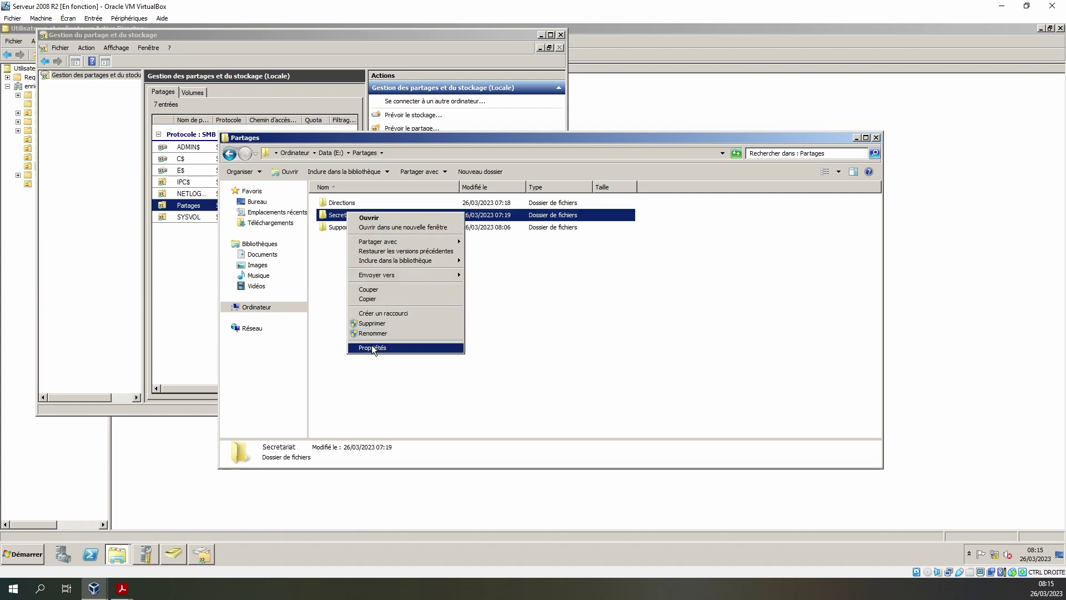
pyautogui.click(372, 348)
pyautogui.click(419, 236)
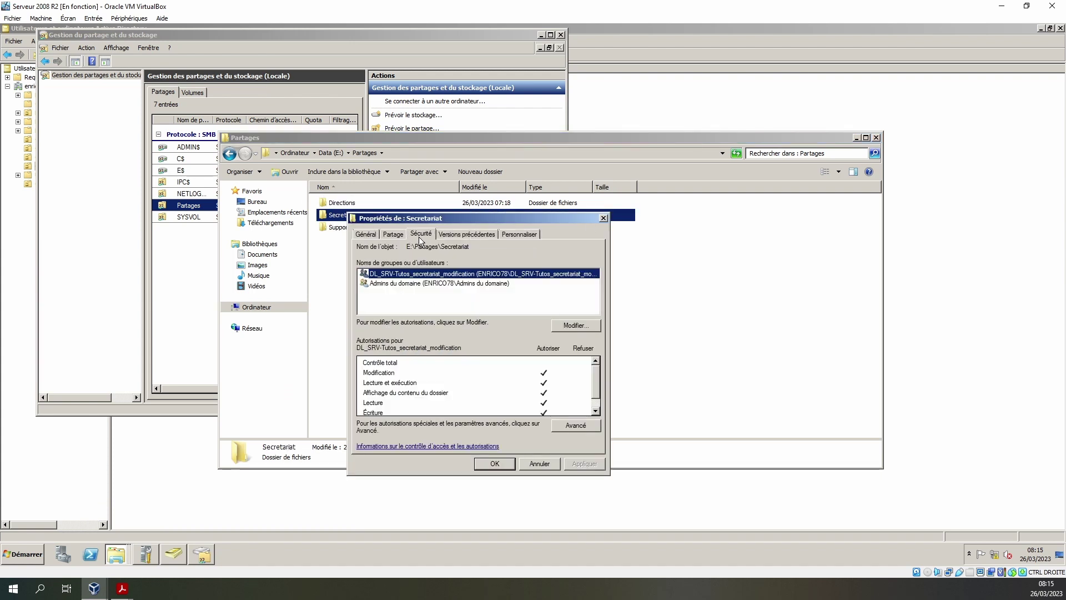
pyautogui.click(579, 326)
# - Add DL_SRV-Tutos_secretariat_modification to the Secretariat permissions and confirm
pyautogui.click(495, 376)
pyautogui.write('dl')
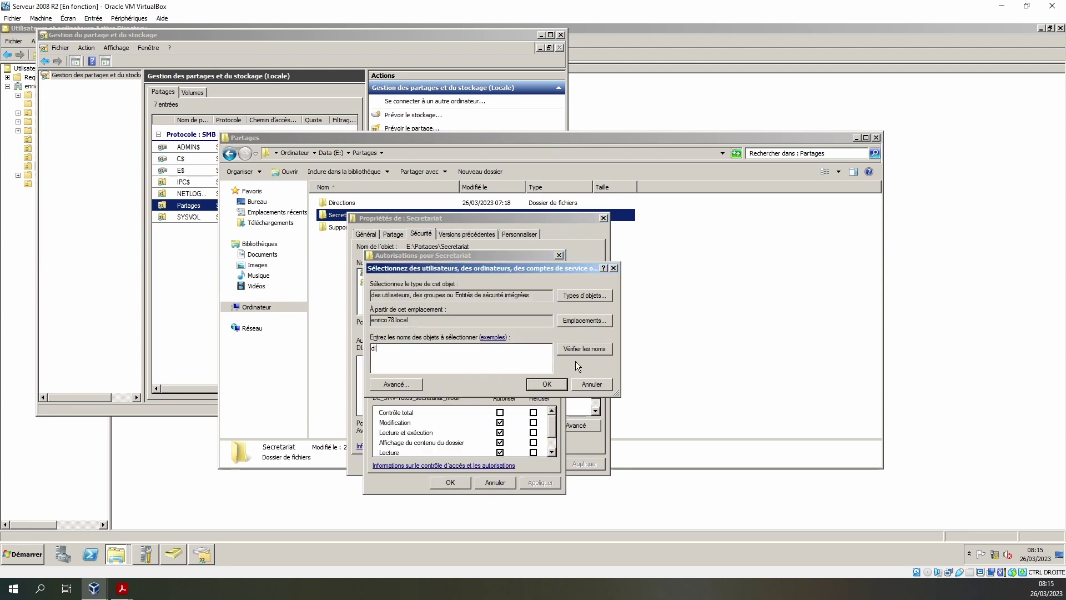
pyautogui.click(588, 349)
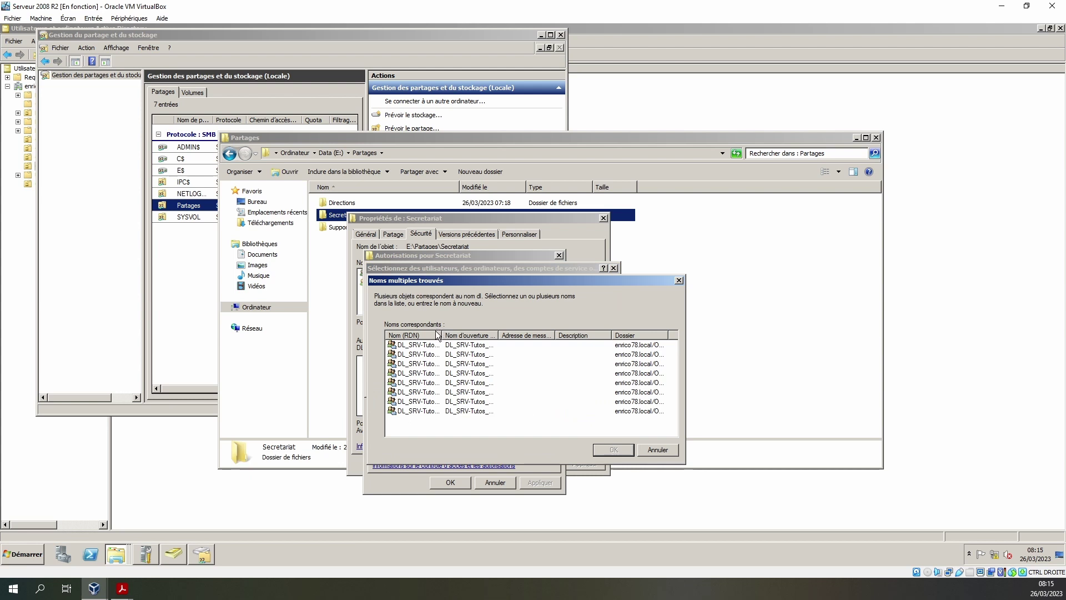
pyautogui.doubleClick(441, 338)
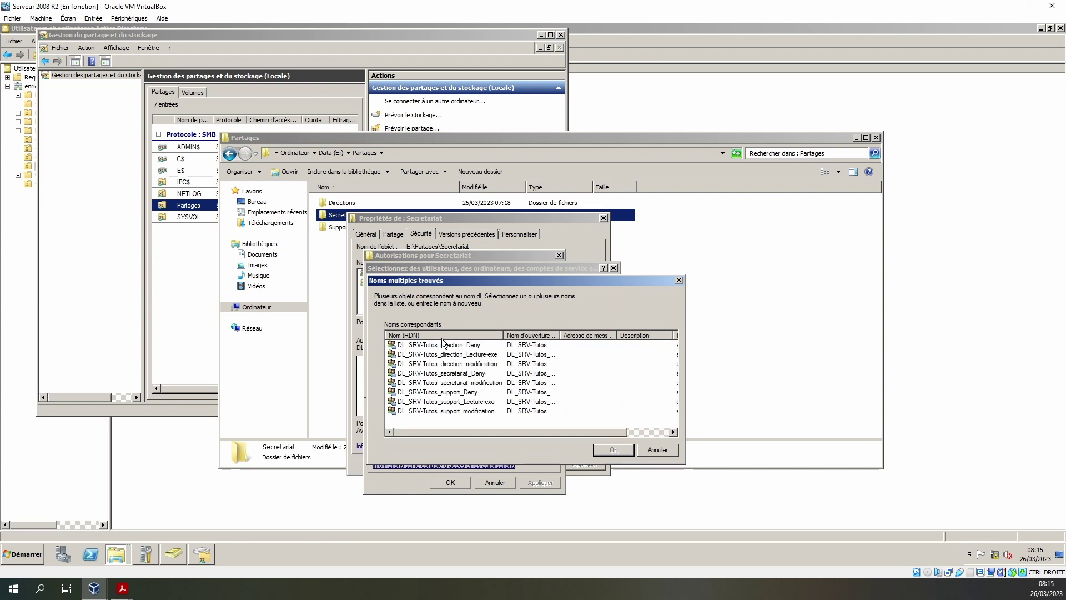
pyautogui.click(457, 373)
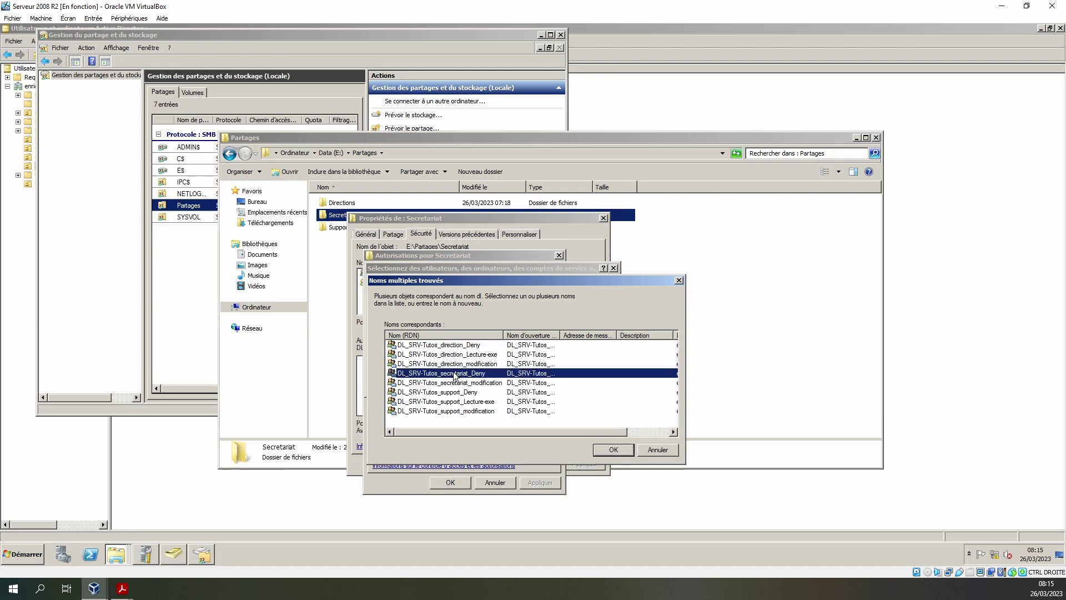
pyautogui.click(487, 384)
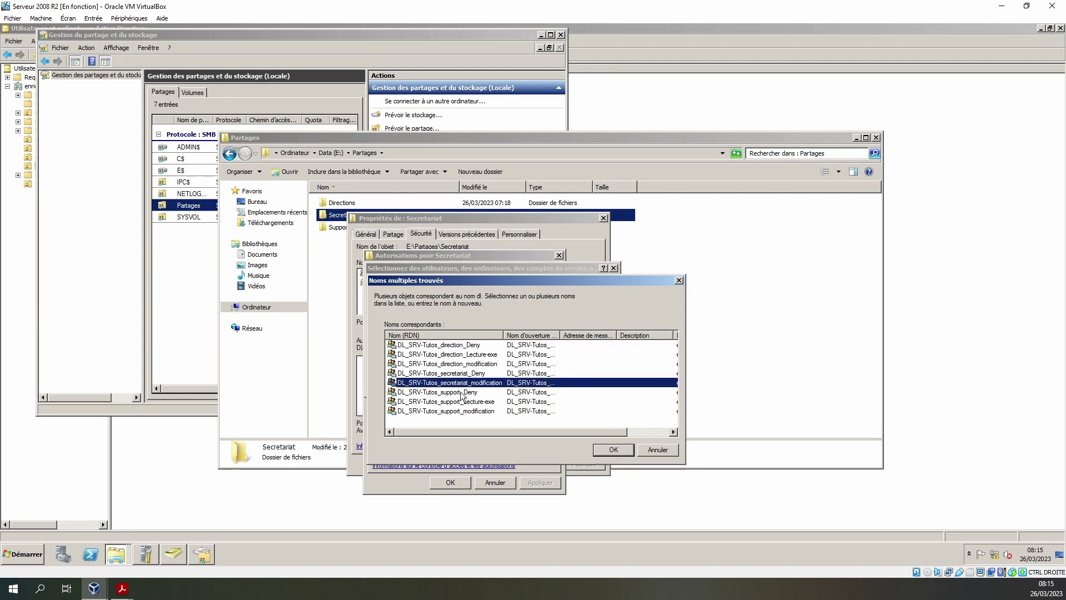
pyautogui.click(610, 450)
pyautogui.click(550, 384)
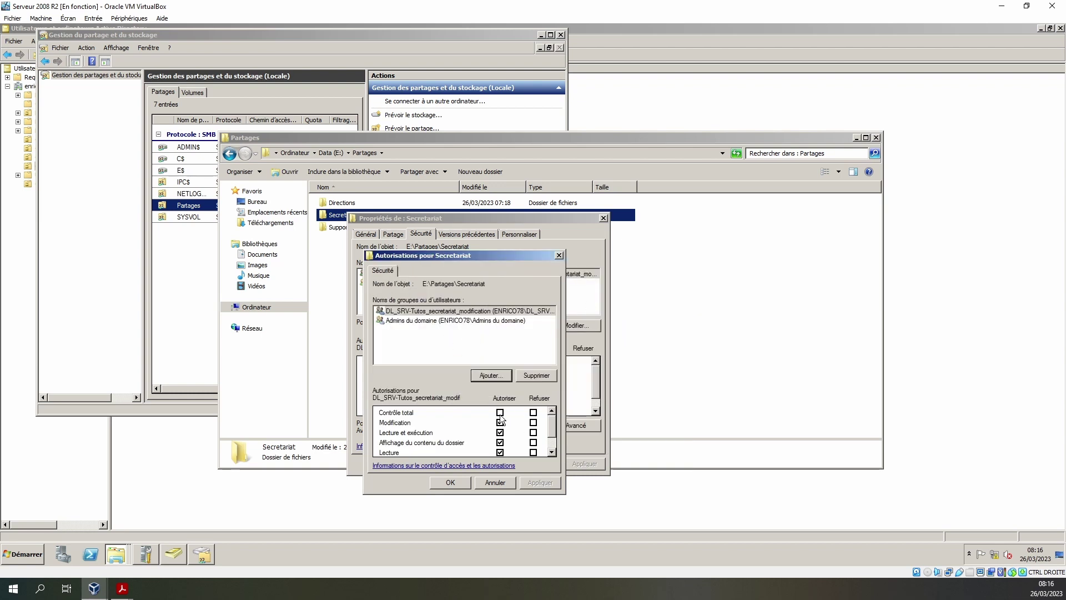
pyautogui.click(452, 483)
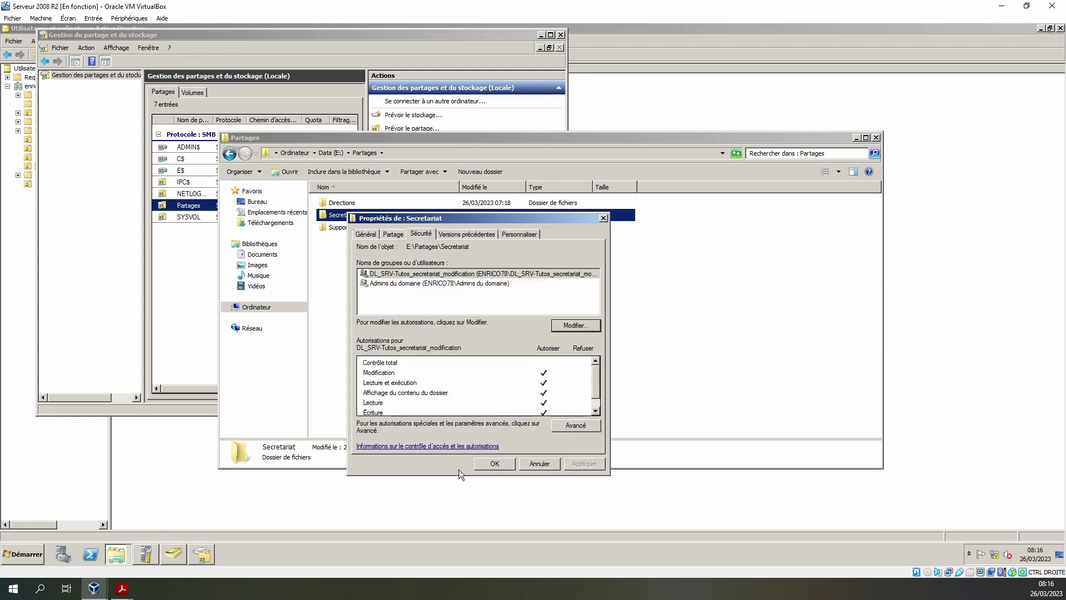
pyautogui.click(7, 224)
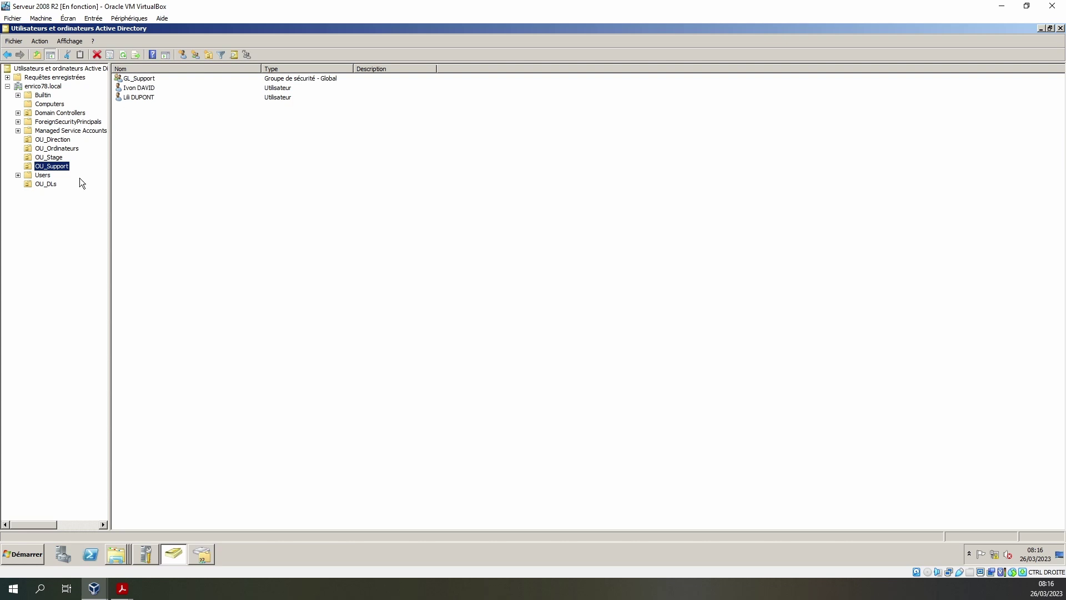
# - Review the DL groups in OU_DLs, then close the Secretariat properties keeping the changes
pyautogui.click(49, 186)
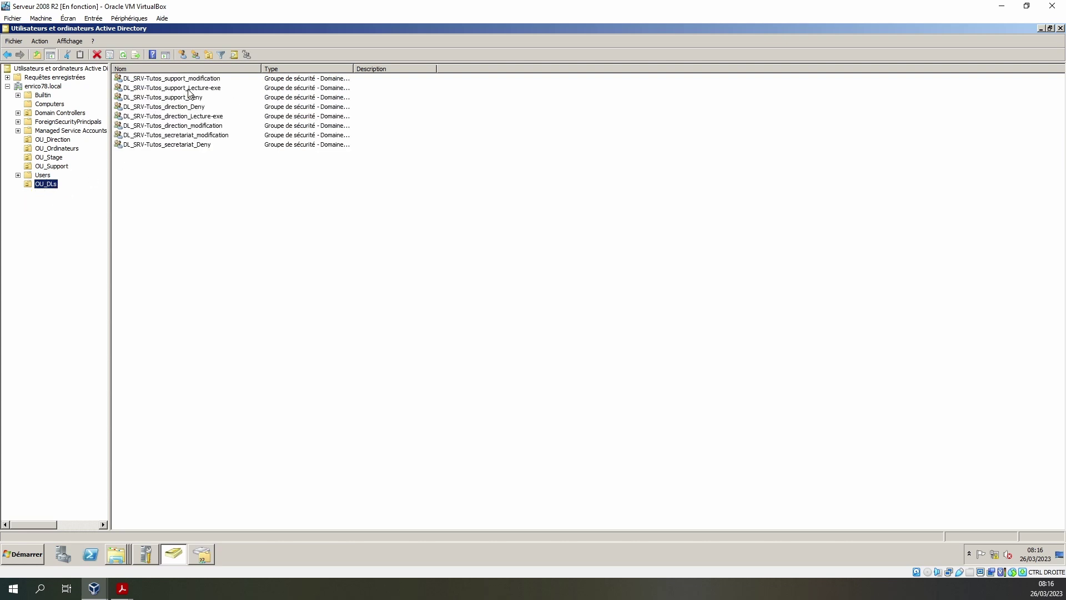
pyautogui.click(156, 99)
pyautogui.click(203, 555)
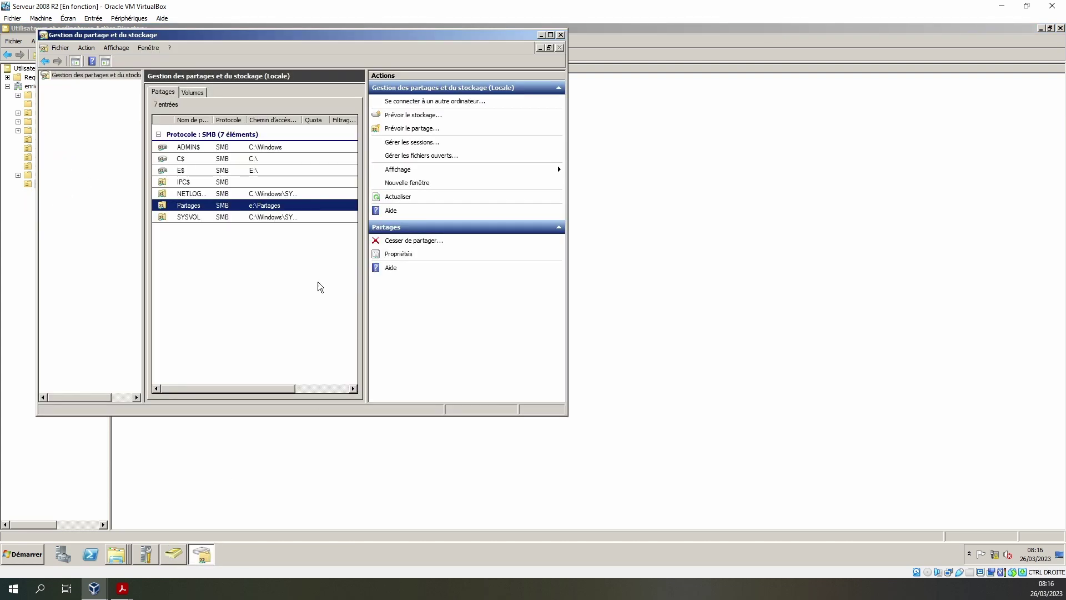
pyautogui.click(116, 553)
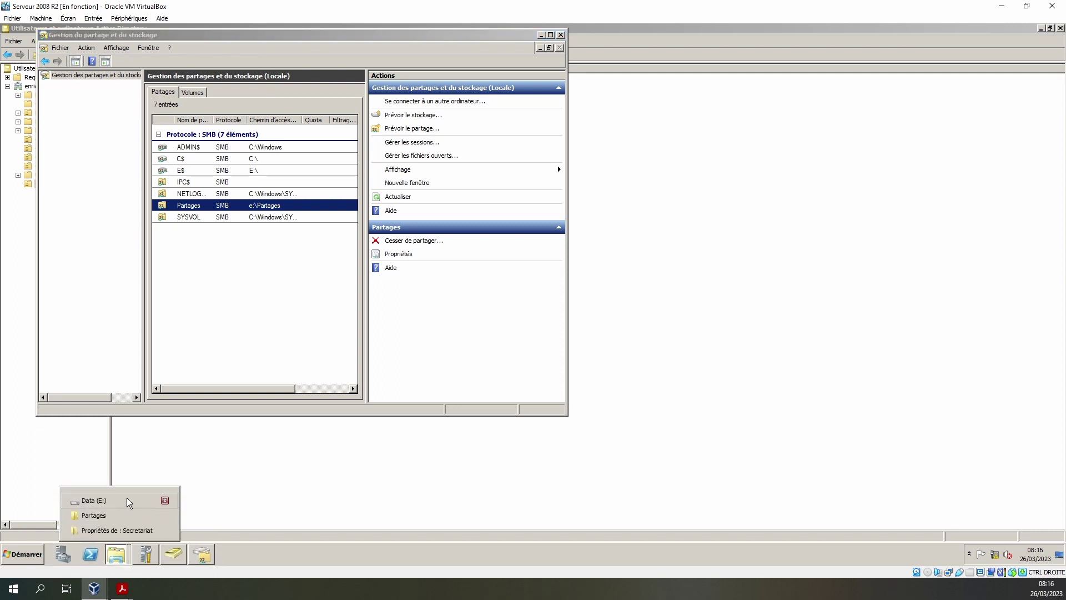
pyautogui.click(128, 530)
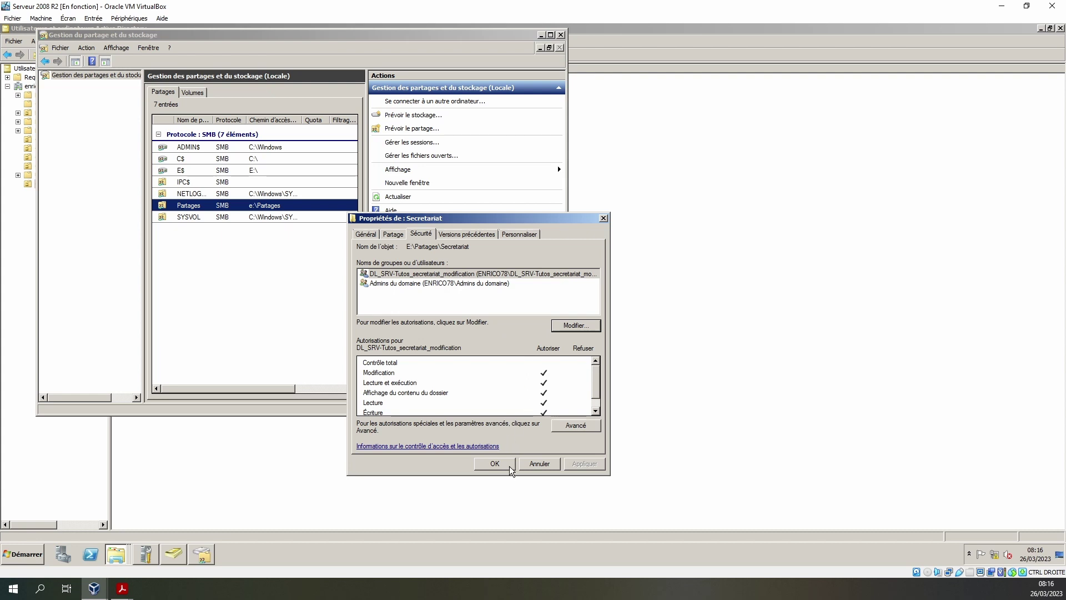
pyautogui.click(494, 466)
pyautogui.click(124, 555)
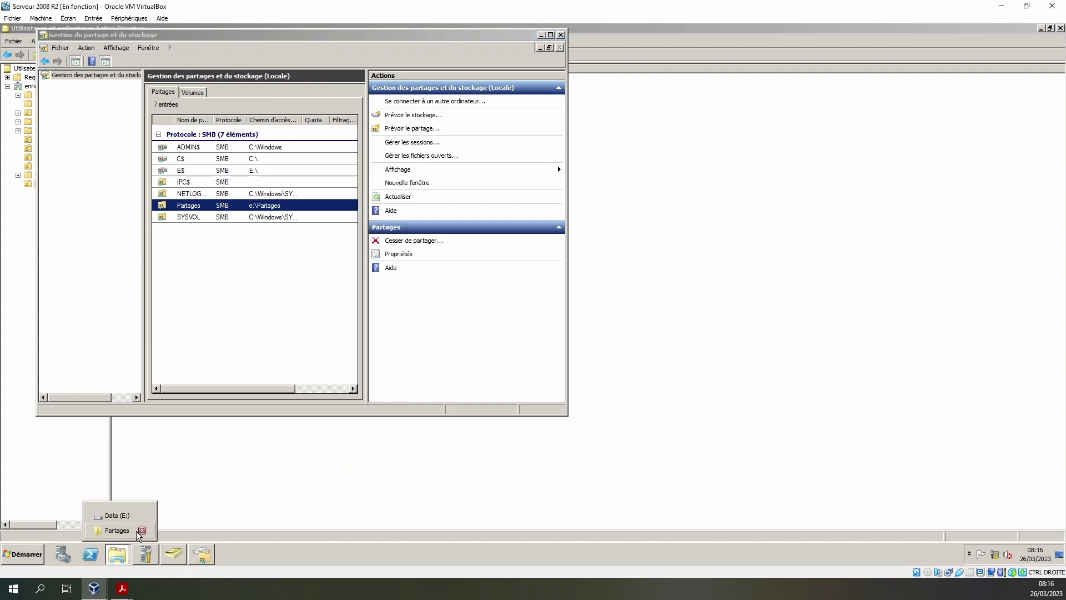
# - Open the Support folder's properties from the Partages window
pyautogui.click(129, 531)
pyautogui.rightClick(335, 228)
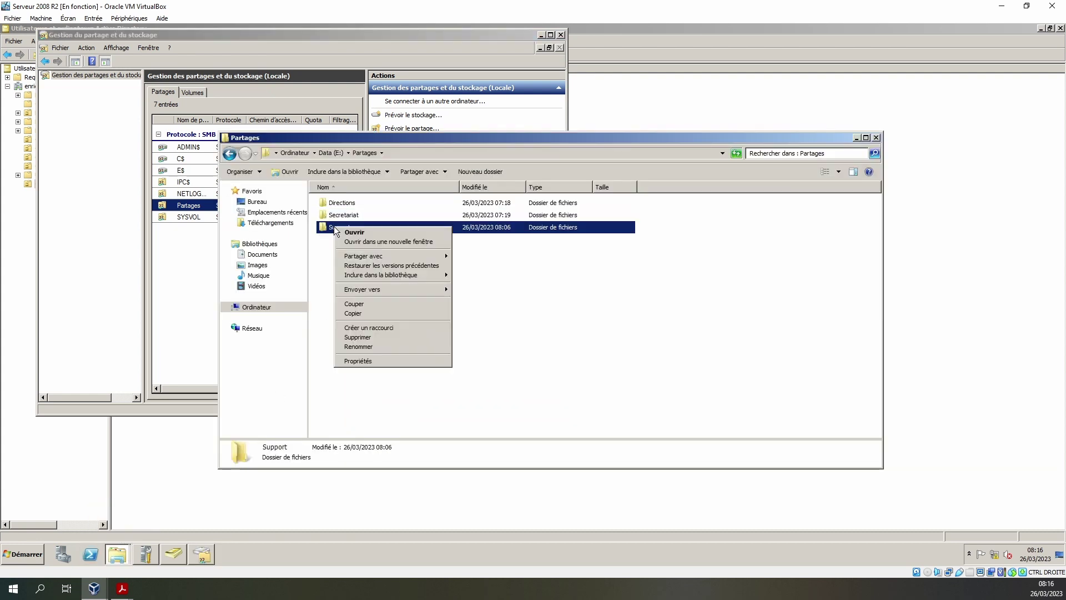
pyautogui.click(360, 362)
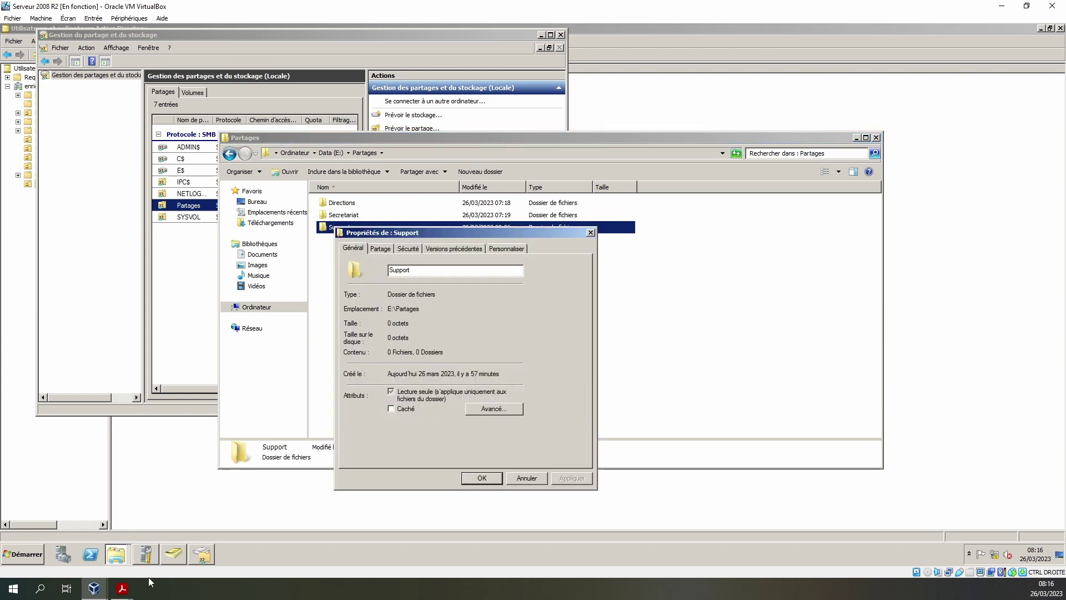
# - Refresh the empty Partages view on the Windows 10 client, then return to the server
pyautogui.moveTo(96, 588)
pyautogui.click(166, 542)
pyautogui.rightClick(451, 299)
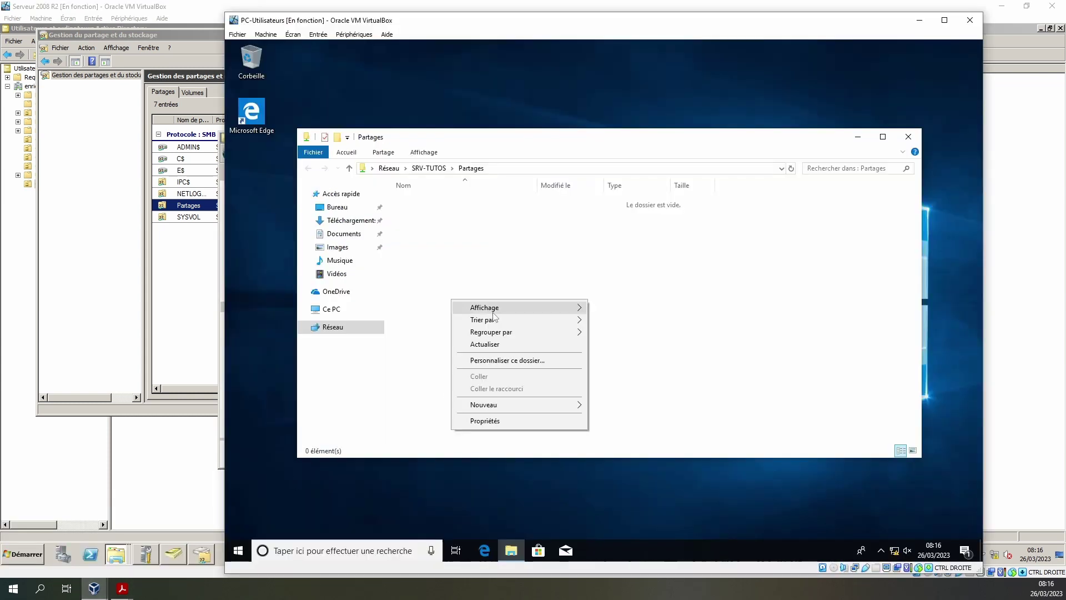
pyautogui.click(498, 345)
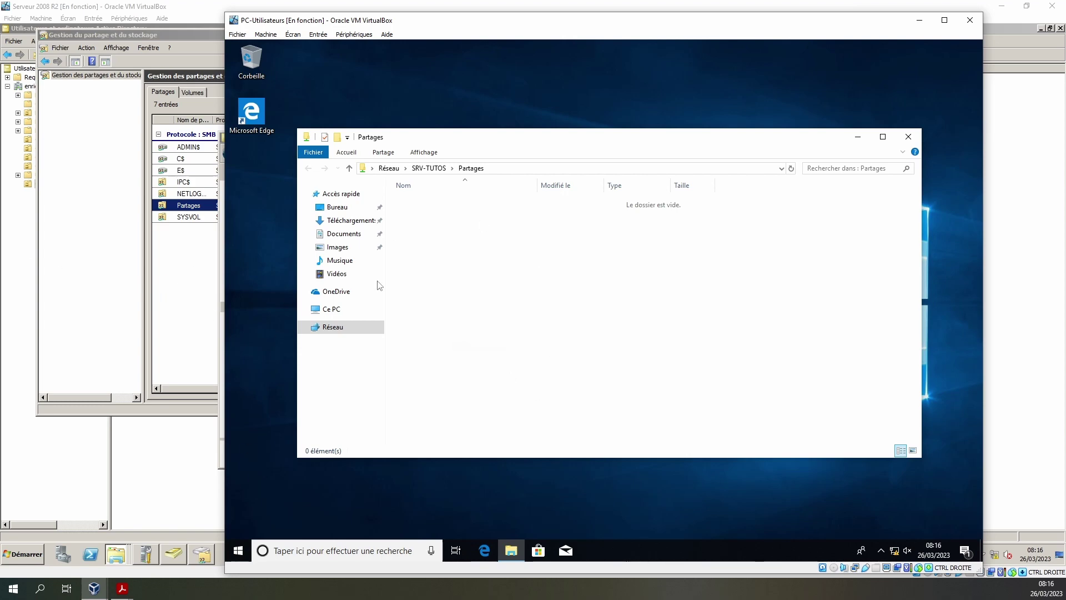
pyautogui.moveTo(459, 29); pyautogui.dragTo(1064, 25)
pyautogui.click(747, 240)
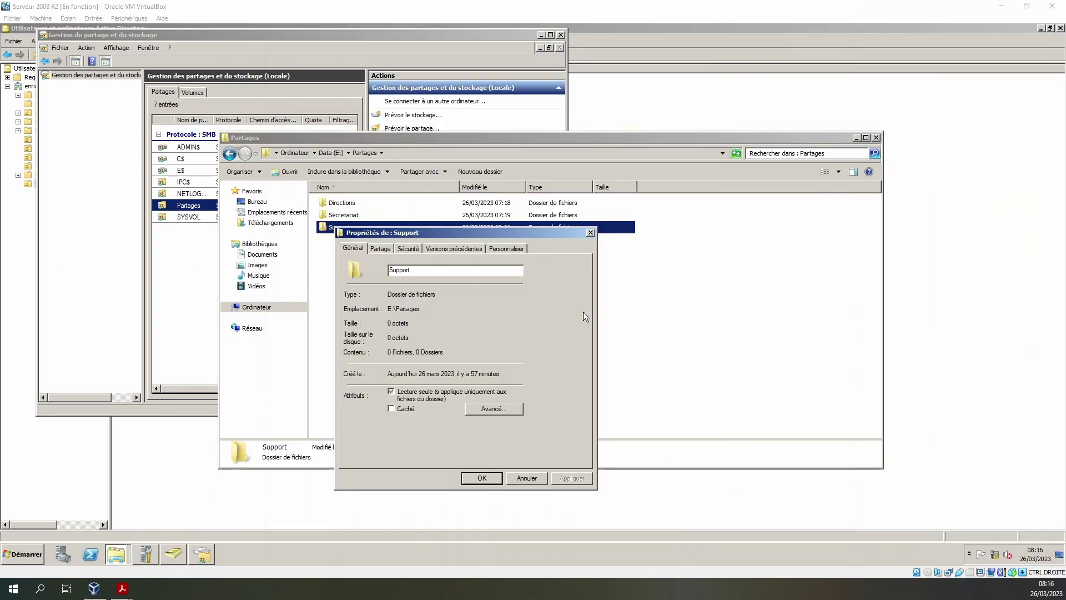
# - Add DL_SRV-Tutos_support_Lecture-exe and DL_SRV-Tutos_support_modification to the Support permissions
pyautogui.click(407, 249)
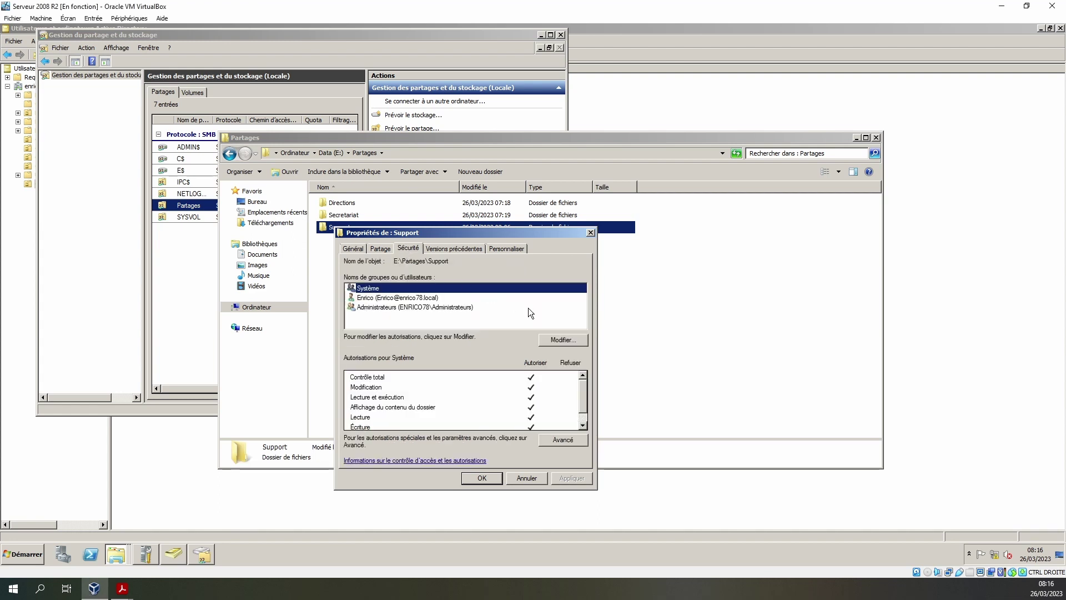
pyautogui.click(558, 345)
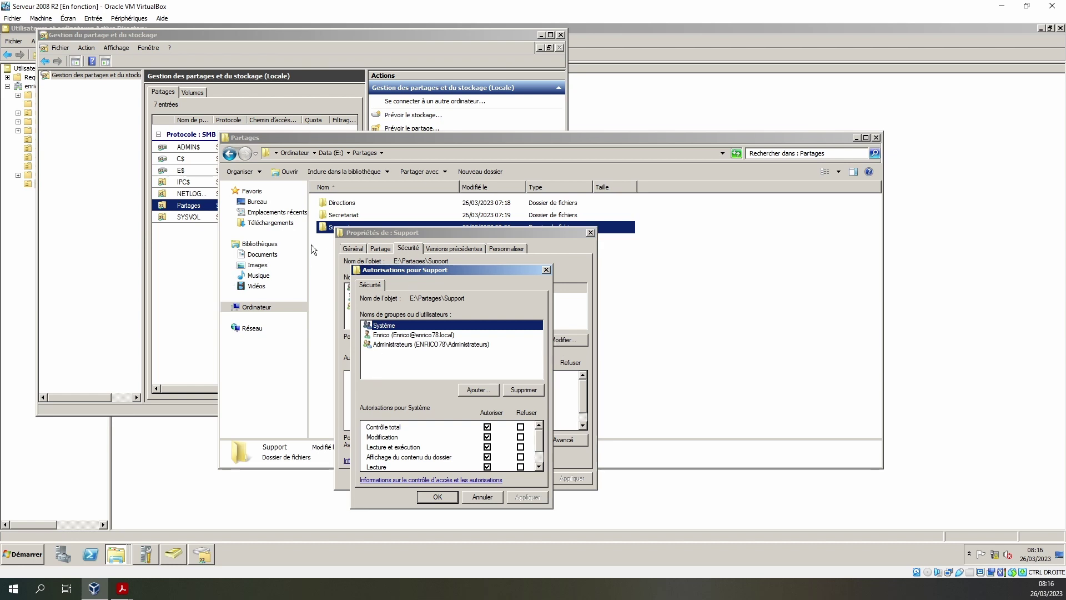
pyautogui.click(479, 390)
pyautogui.write('dl')
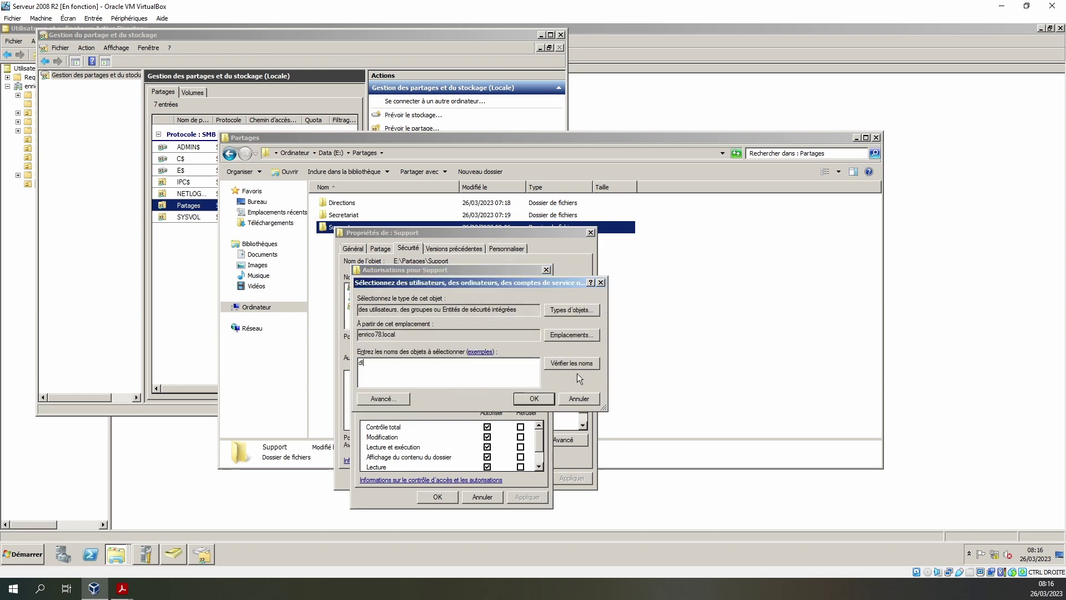
pyautogui.click(575, 362)
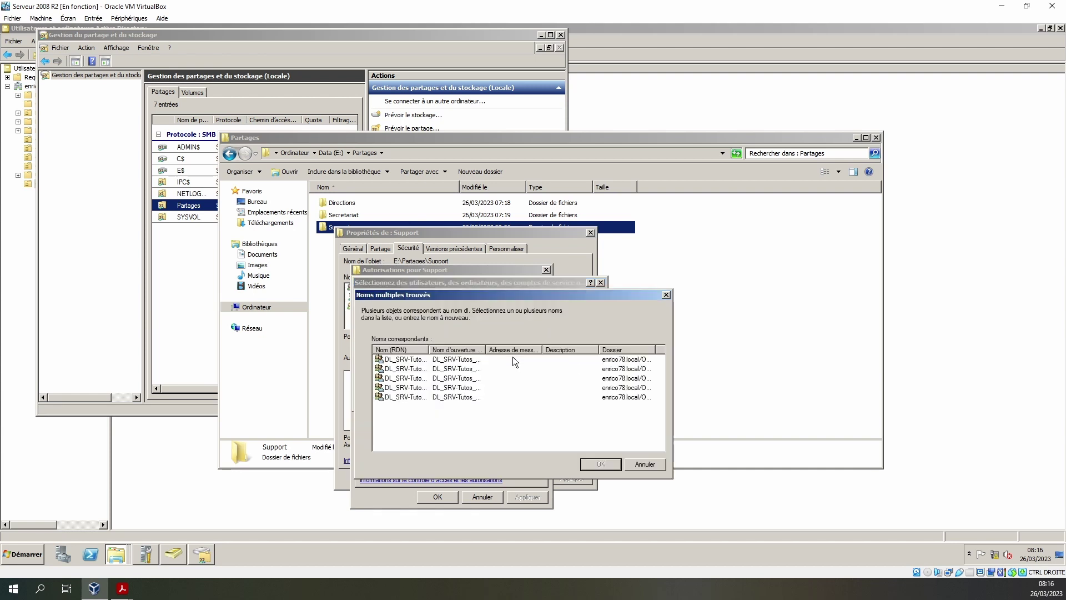
pyautogui.doubleClick(428, 349)
pyautogui.click(466, 388)
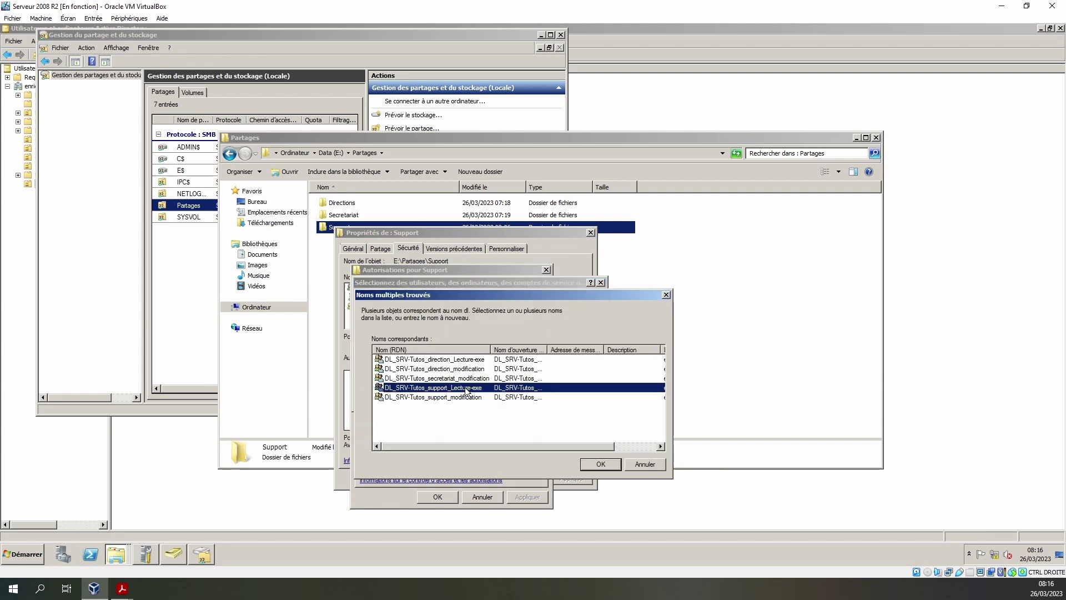
pyautogui.keyDown('ctrl'); pyautogui.click(465, 397); pyautogui.keyUp('ctrl')
pyautogui.click(599, 464)
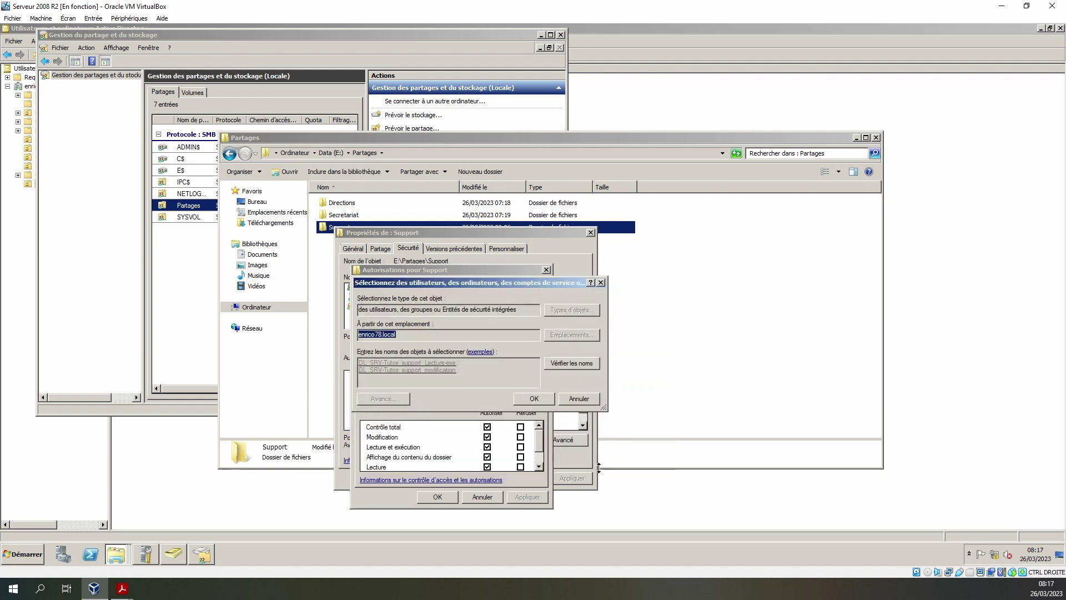
pyautogui.click(534, 398)
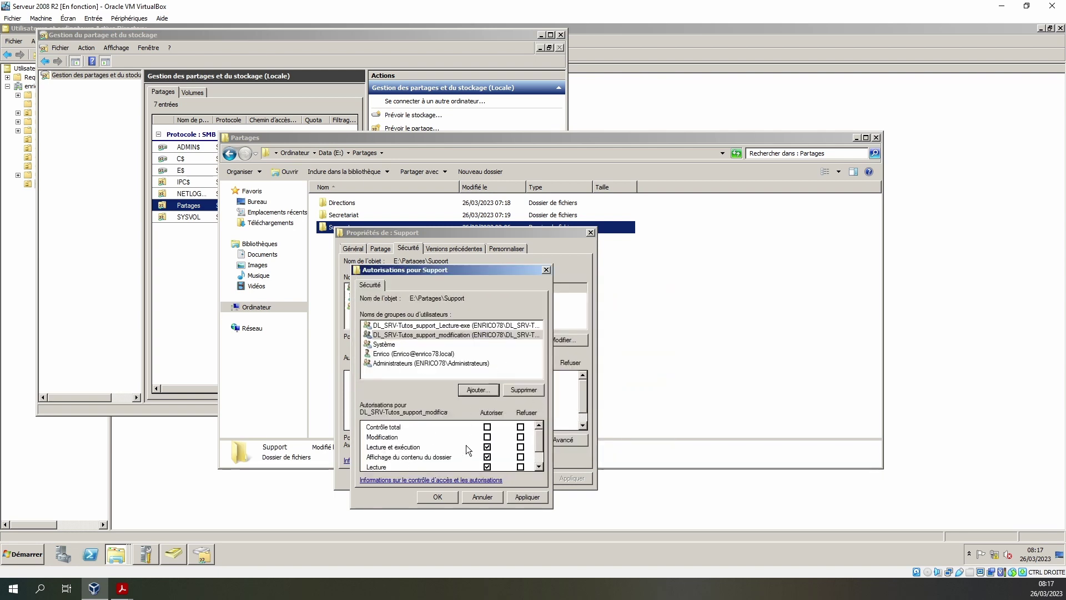
# - Allow Modify for the support modification group, apply, and close the permissions editor
pyautogui.click(487, 437)
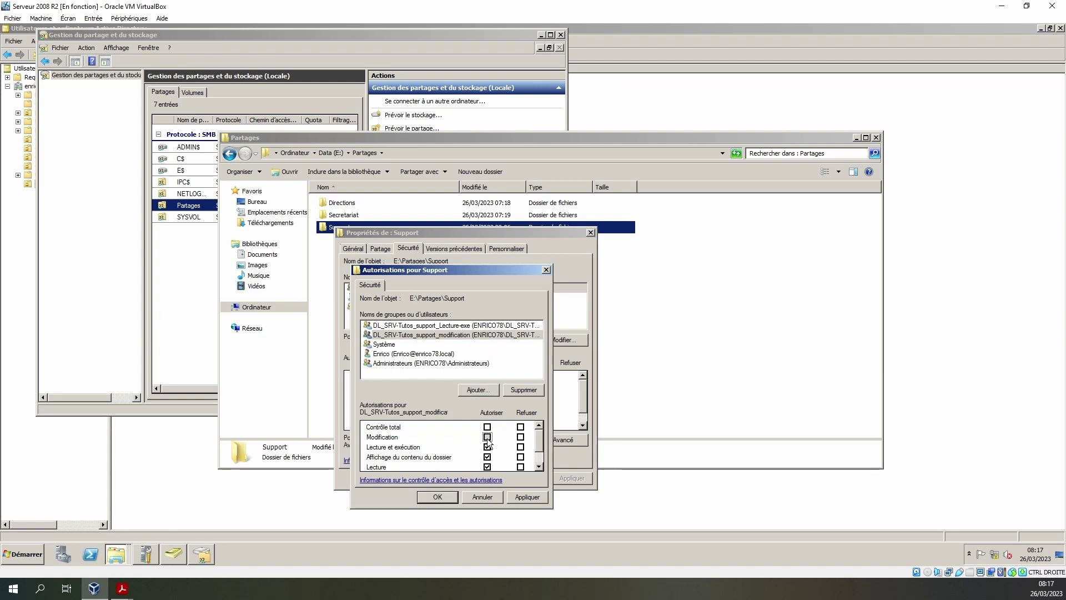
pyautogui.click(457, 327)
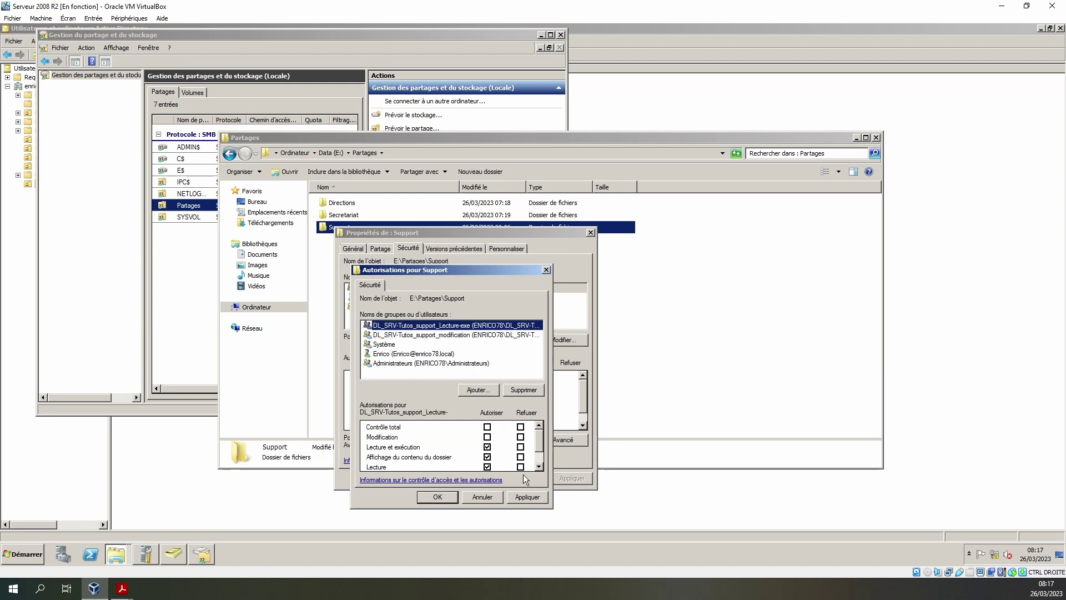
pyautogui.click(528, 496)
pyautogui.click(436, 498)
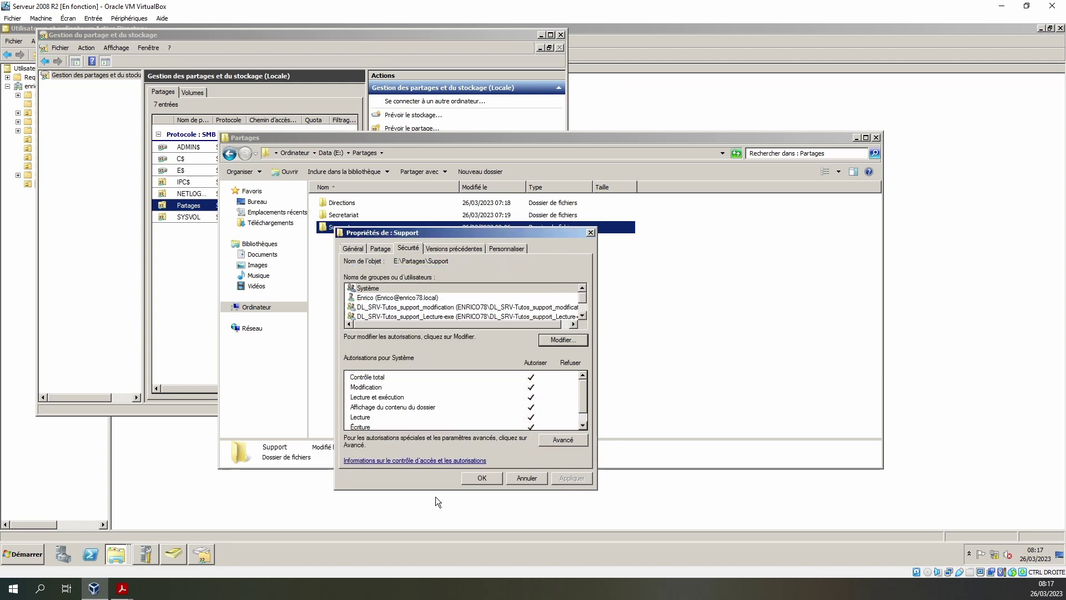
# - On the client, refresh Partages and open the now-visible Support folder
pyautogui.hotkey('alt', 'Tab')
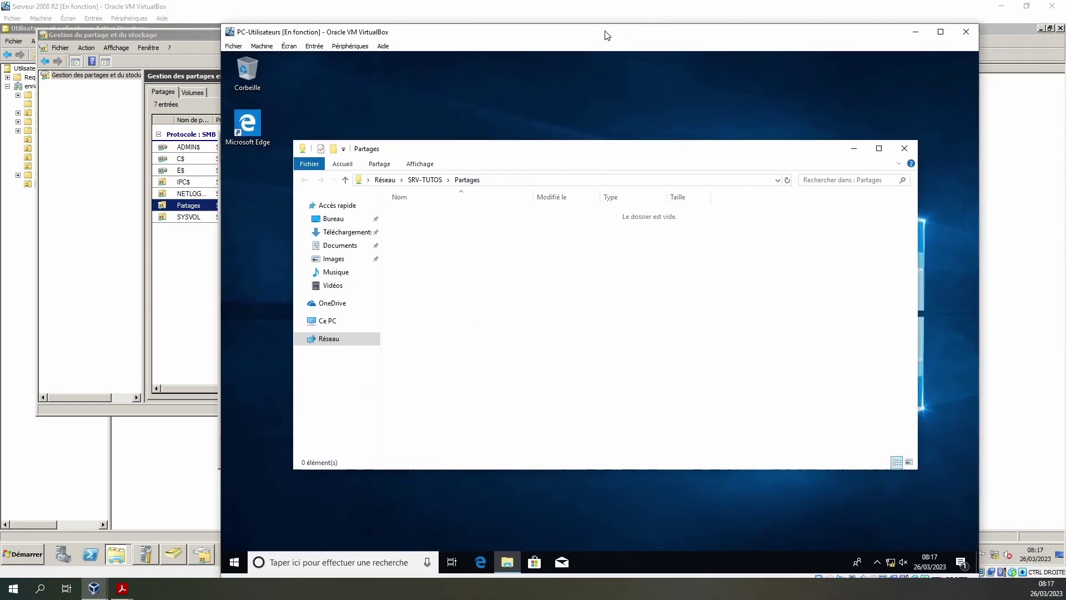
pyautogui.rightClick(434, 302)
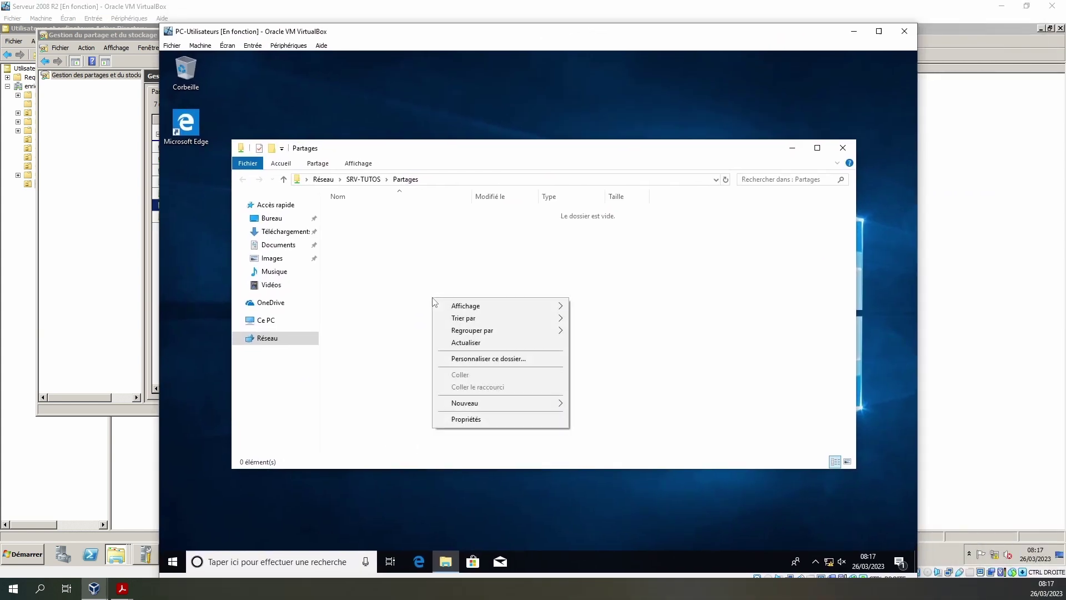
pyautogui.click(465, 343)
pyautogui.click(351, 216)
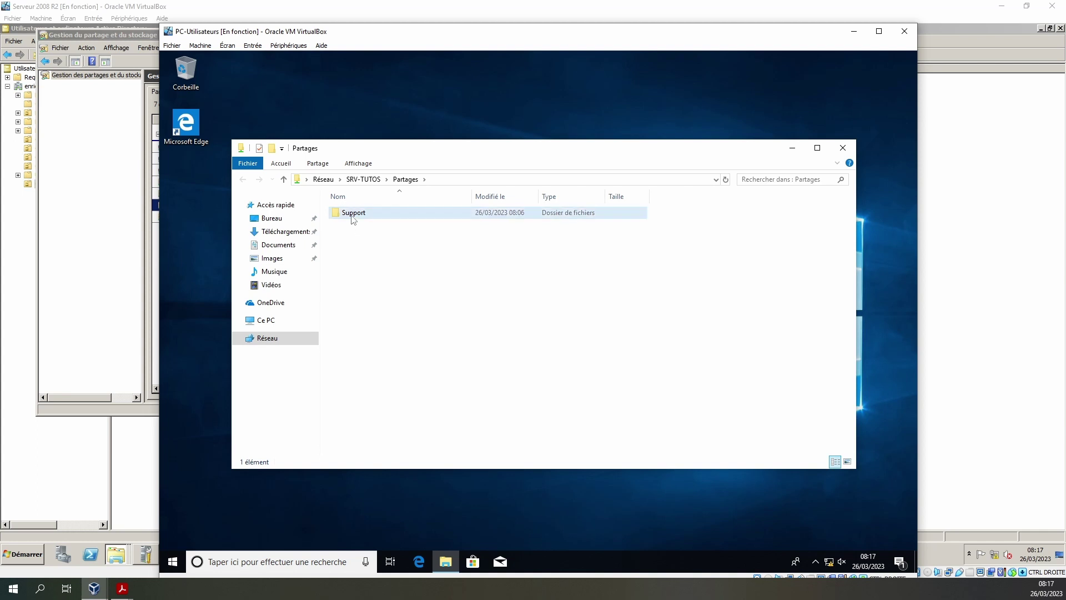
pyautogui.doubleClick(352, 215)
# - Create a folder named 'Nouveau dossier' inside Support
pyautogui.rightClick(374, 276)
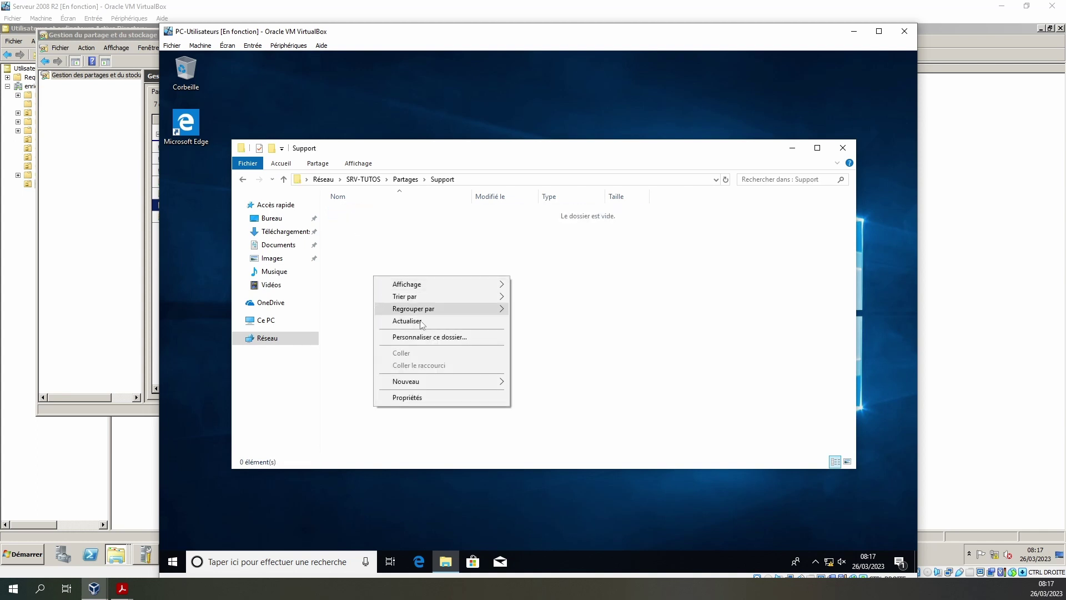
pyautogui.moveTo(436, 387)
pyautogui.click(537, 383)
pyautogui.press('Return')
pyautogui.click(587, 351)
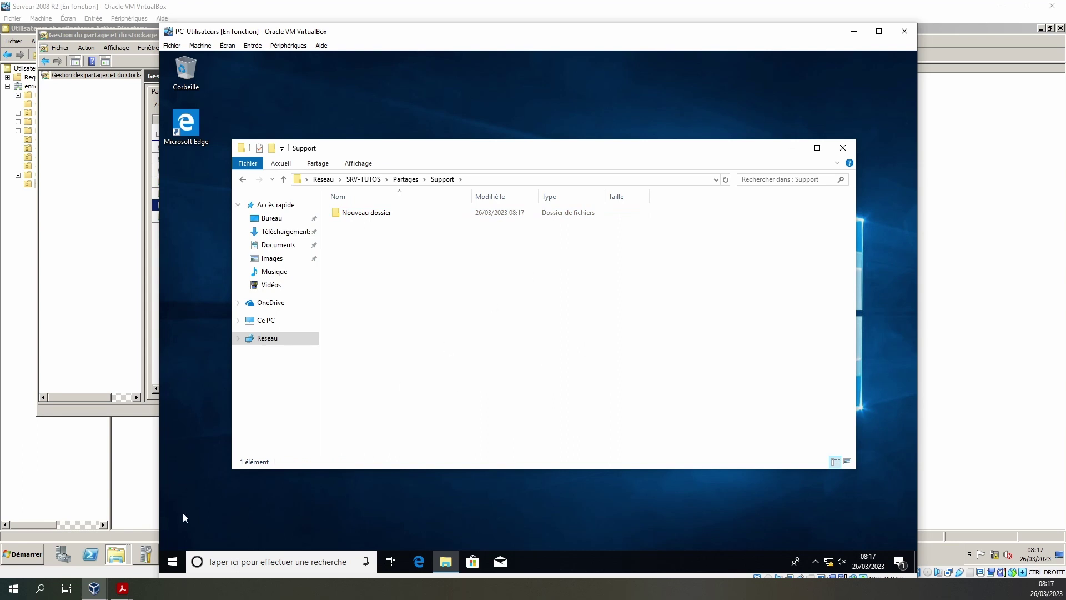
pyautogui.click(172, 561)
# - Sign out of the current user and choose Autre utilisateur on the sign-in screen
pyautogui.click(171, 437)
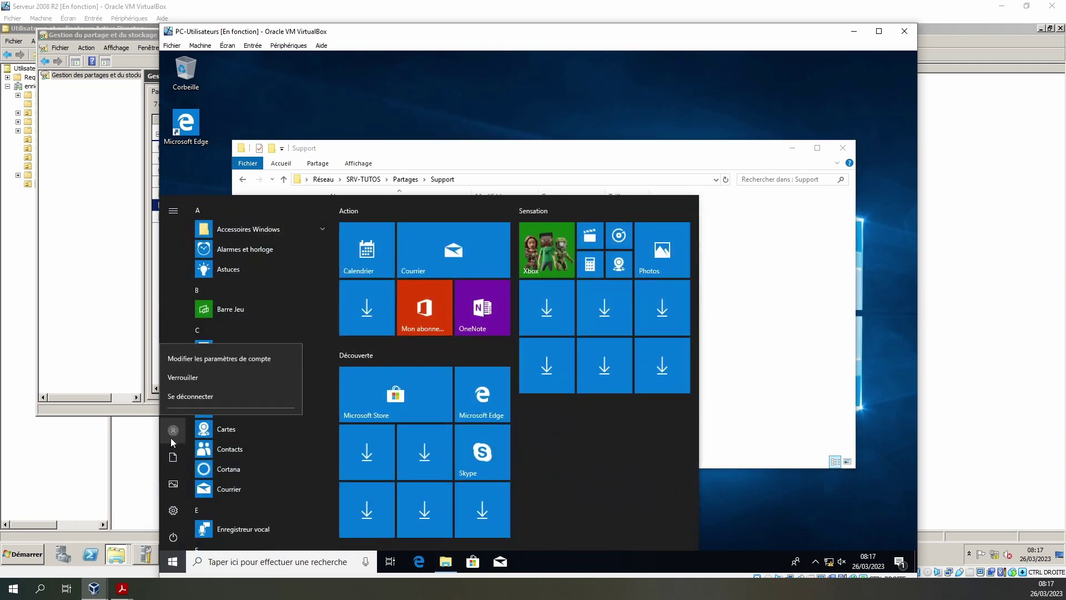
pyautogui.click(196, 379)
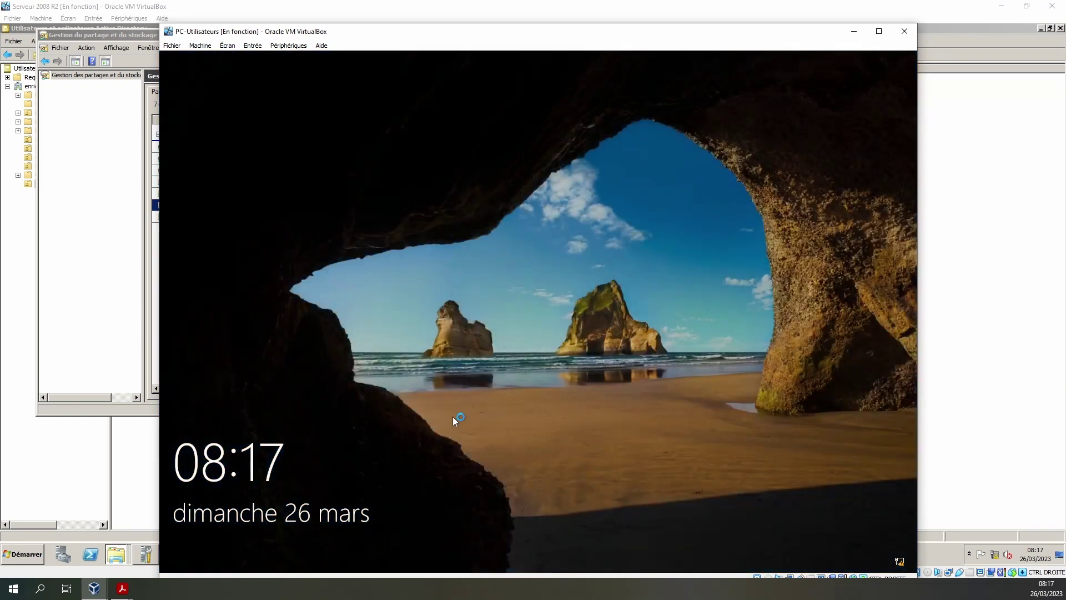
pyautogui.click(452, 417)
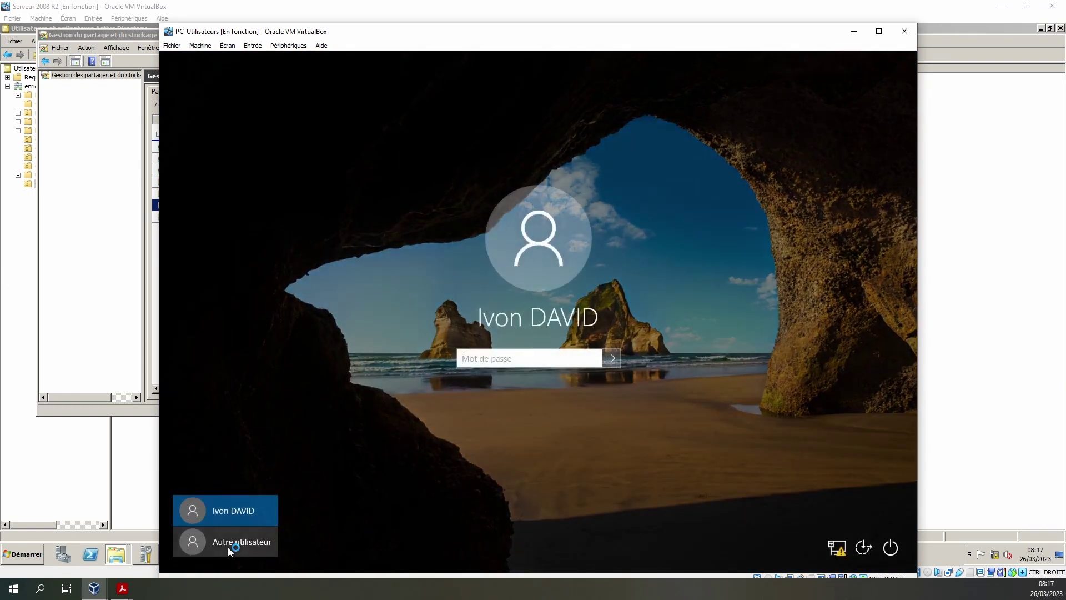
pyautogui.click(228, 546)
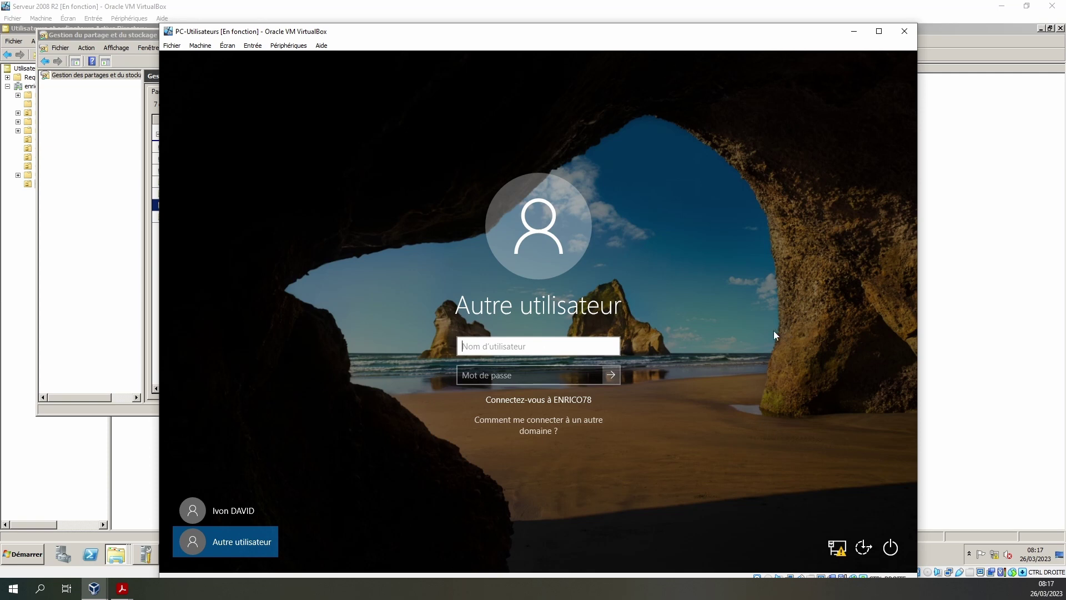
# - Sign in as another domain user with their username and password
pyautogui.press('Tab')
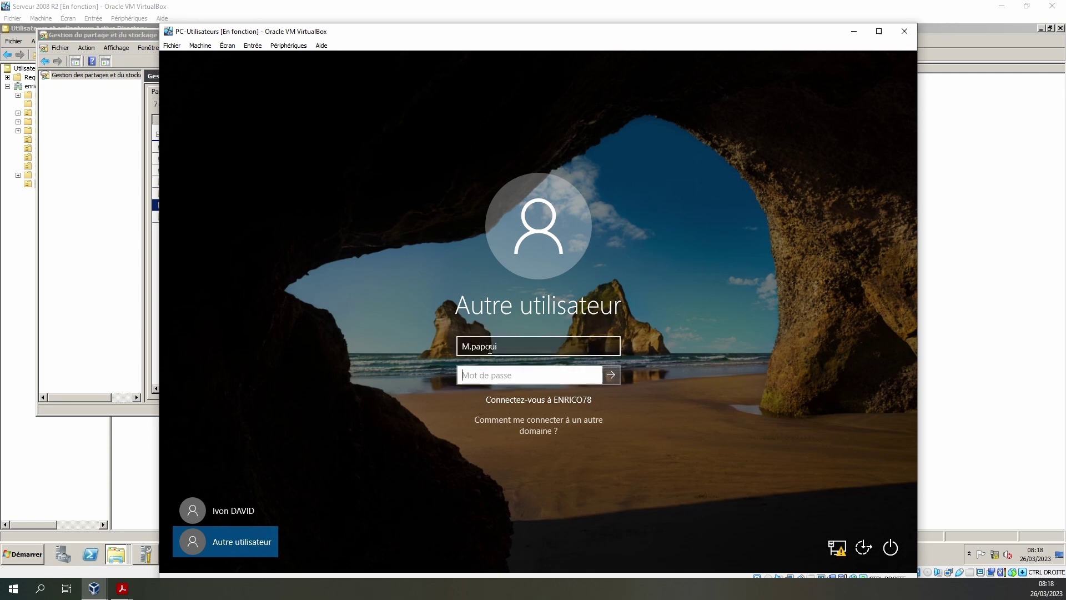
pyautogui.write('*****')
pyautogui.press('Return')
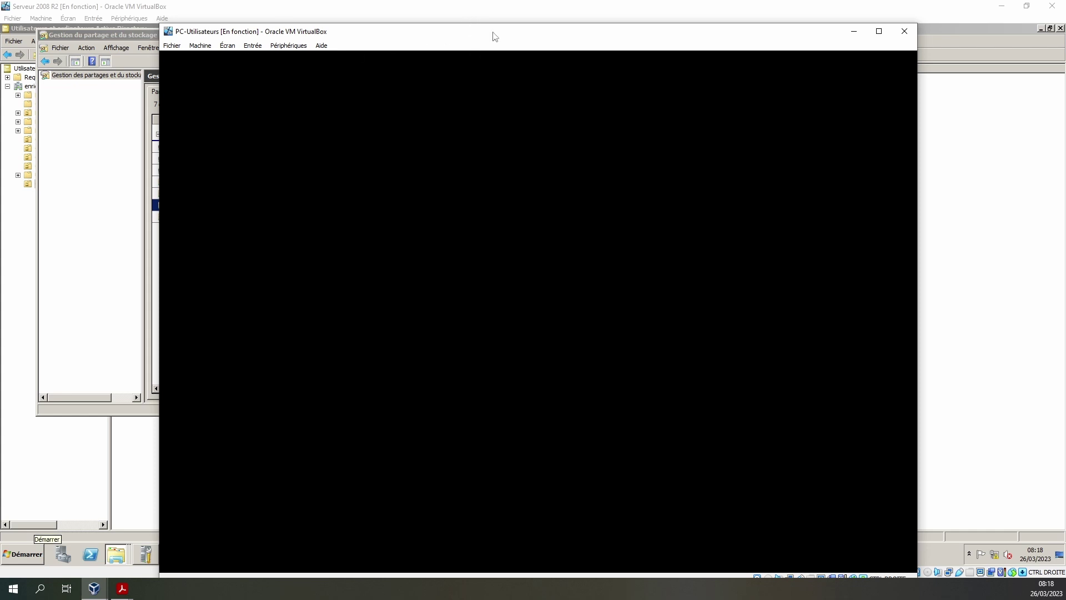
pyautogui.moveTo(493, 33); pyautogui.dragTo(496, 15)
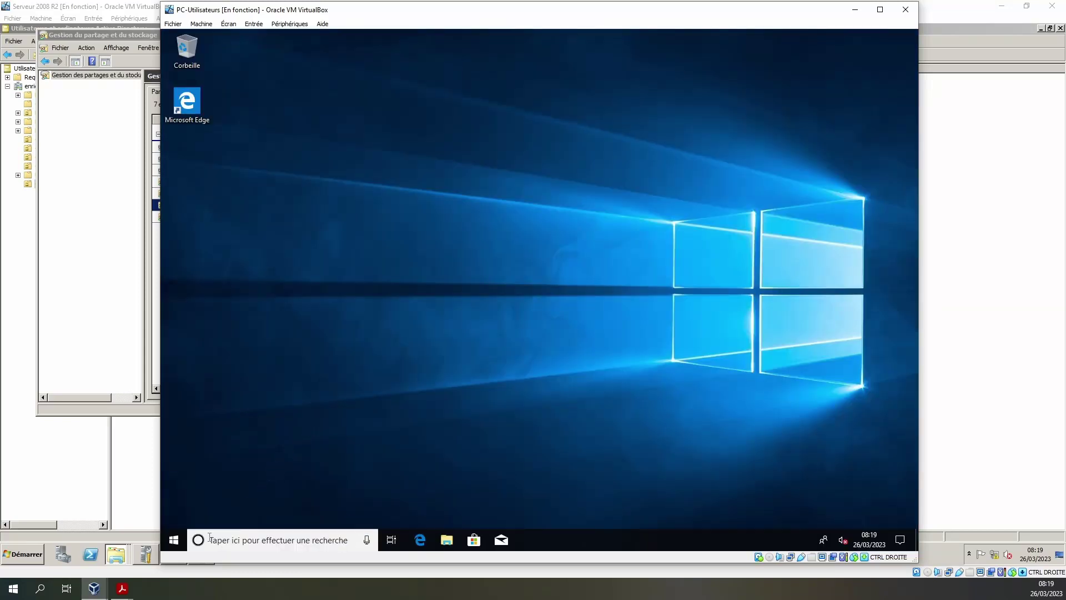
# - Open the Support share folder in File Explorer and look inside Nouveau dossier
pyautogui.click(168, 543)
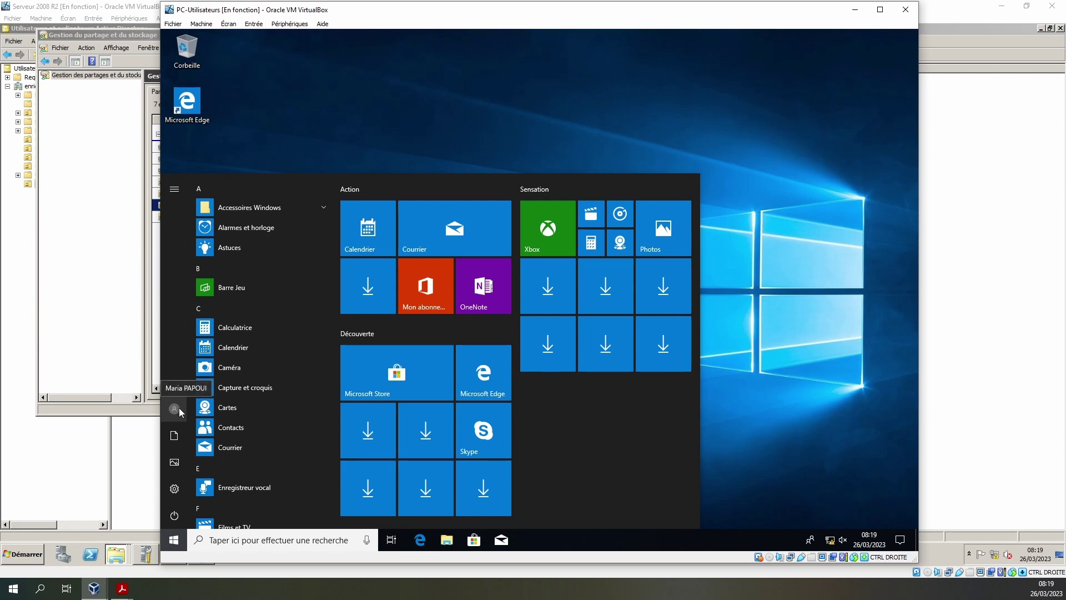
pyautogui.click(447, 541)
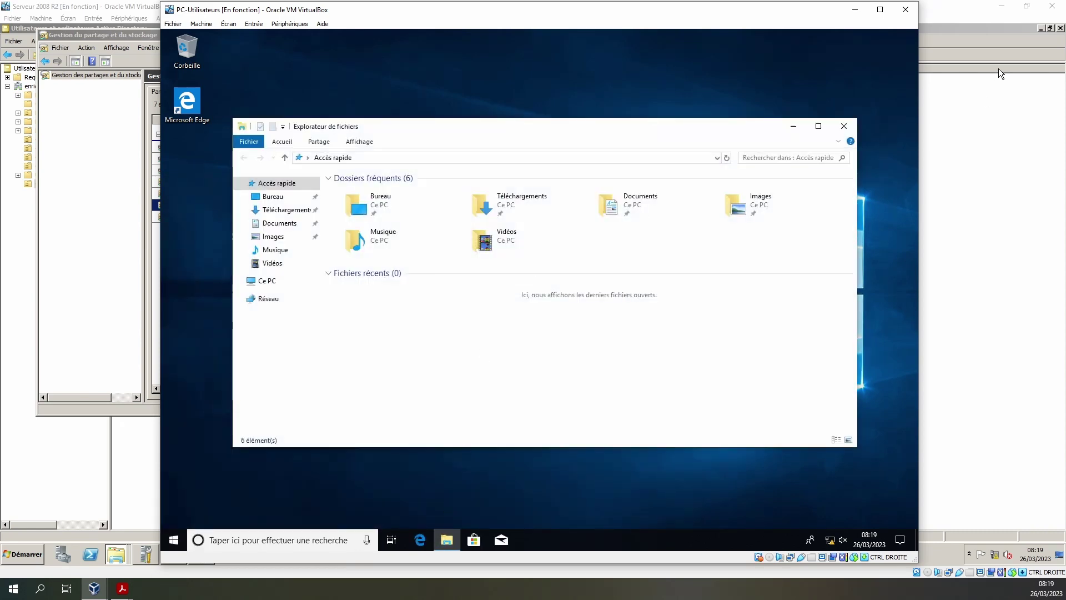
pyautogui.click(844, 126)
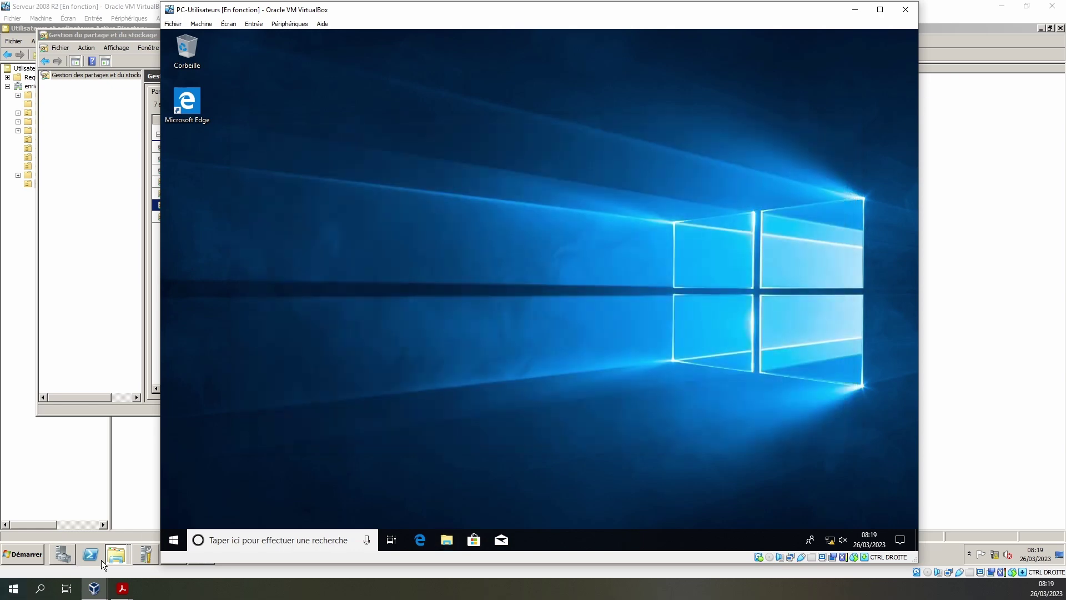
pyautogui.click(165, 541)
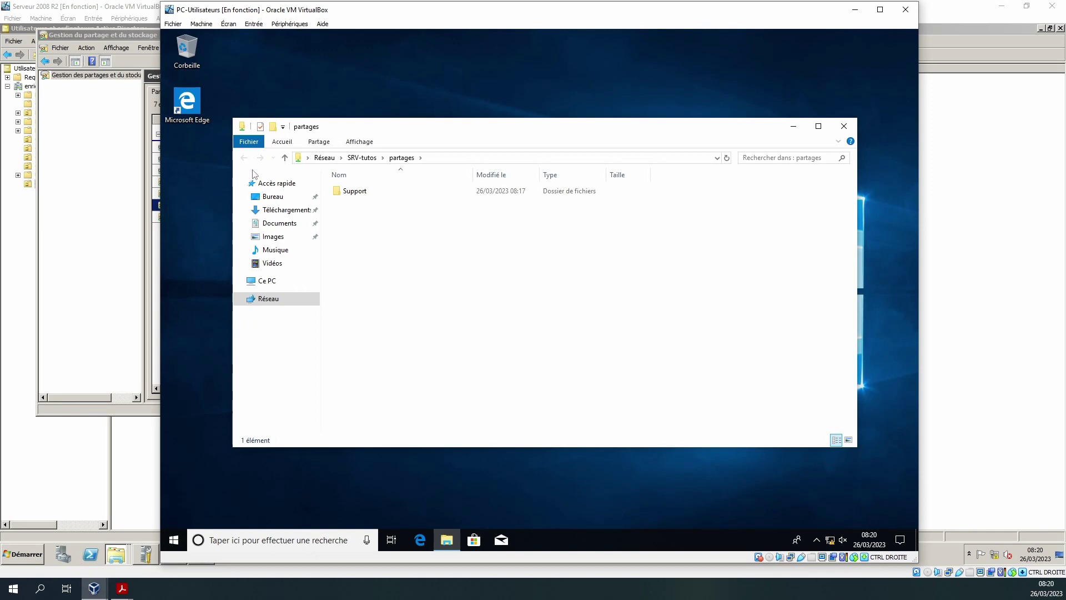
pyautogui.click(360, 193)
pyautogui.doubleClick(360, 192)
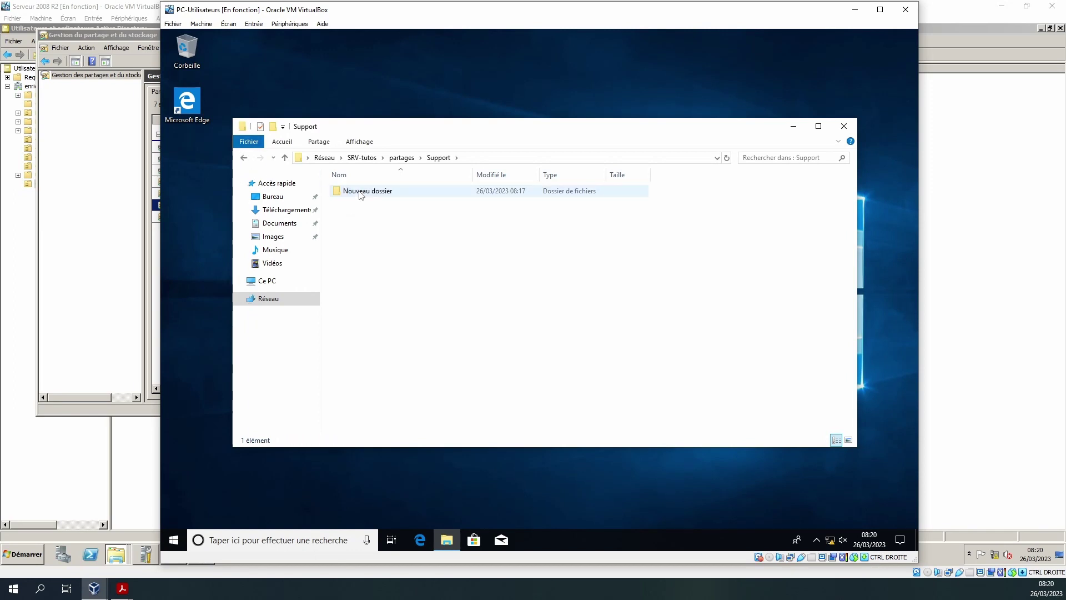
pyautogui.doubleClick(382, 192)
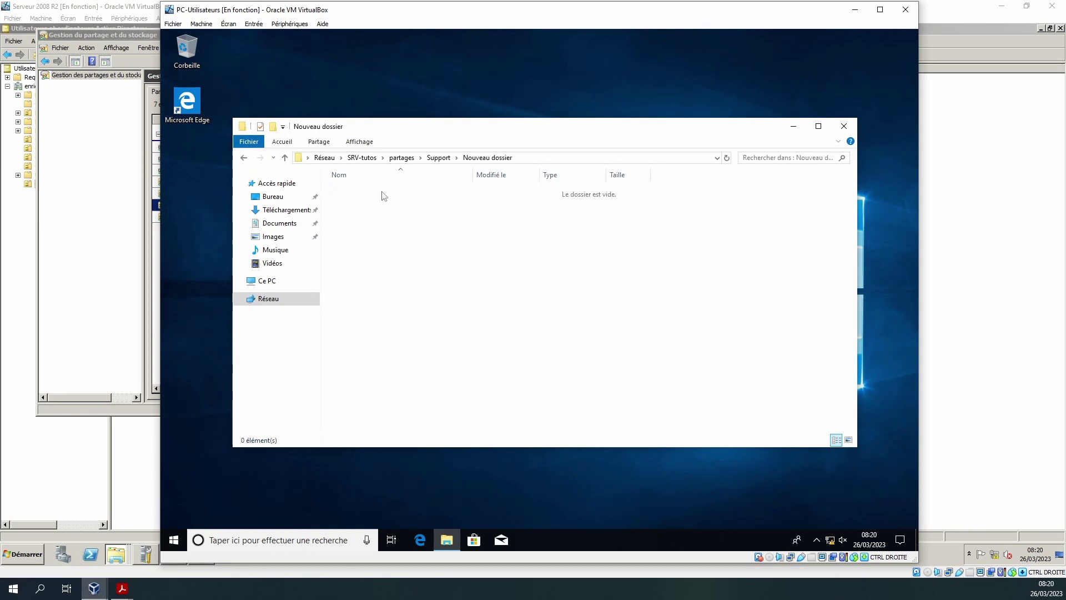
pyautogui.click(439, 157)
# - Create another new folder in Support as the second user
pyautogui.rightClick(395, 258)
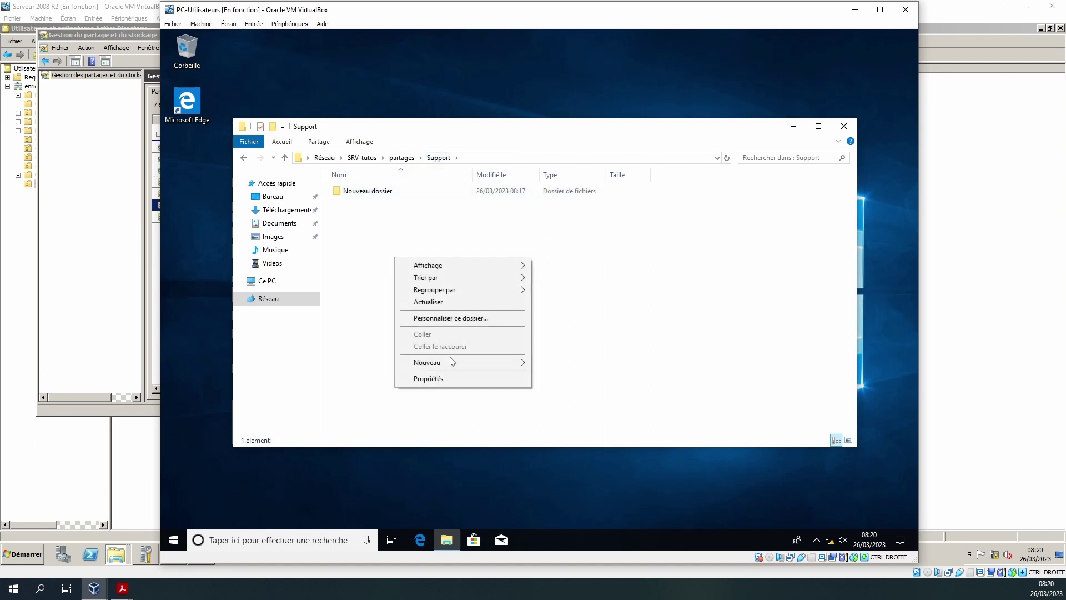
pyautogui.moveTo(454, 364)
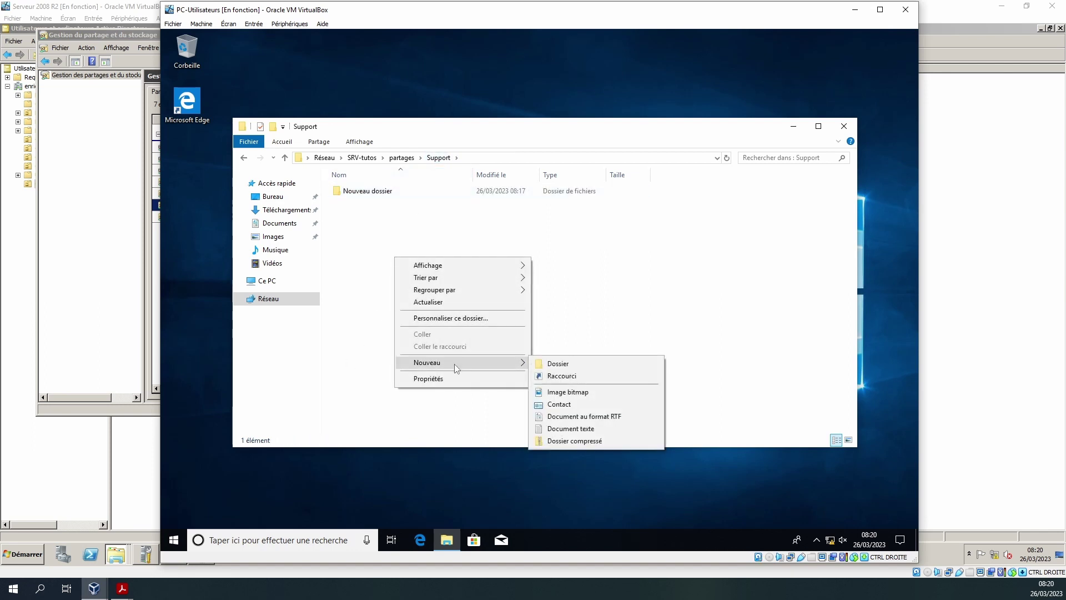
pyautogui.click(562, 364)
pyautogui.click(546, 380)
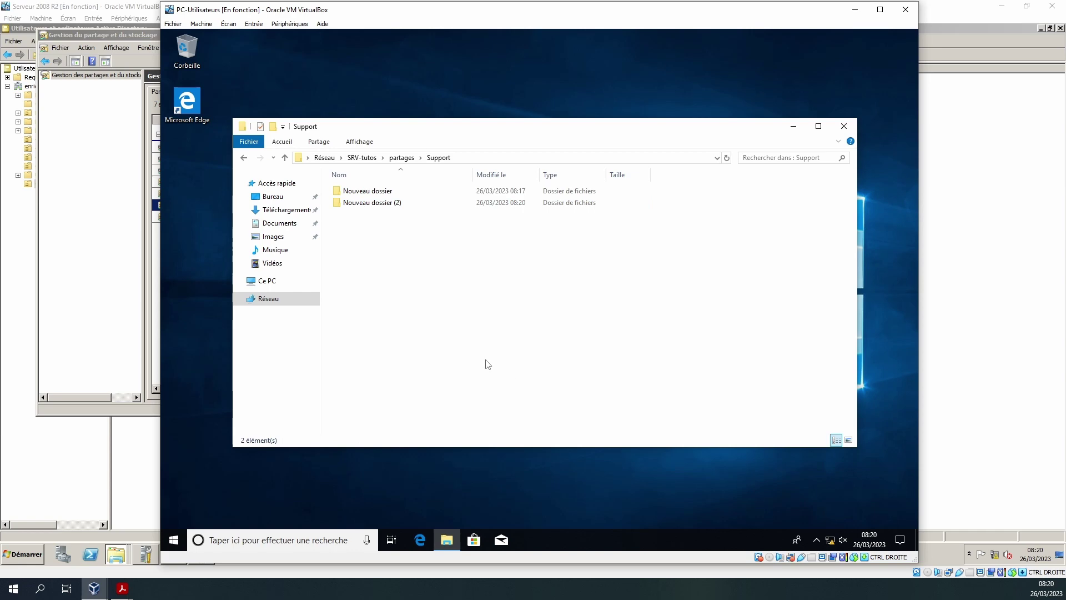
pyautogui.click(96, 337)
pyautogui.click(18, 241)
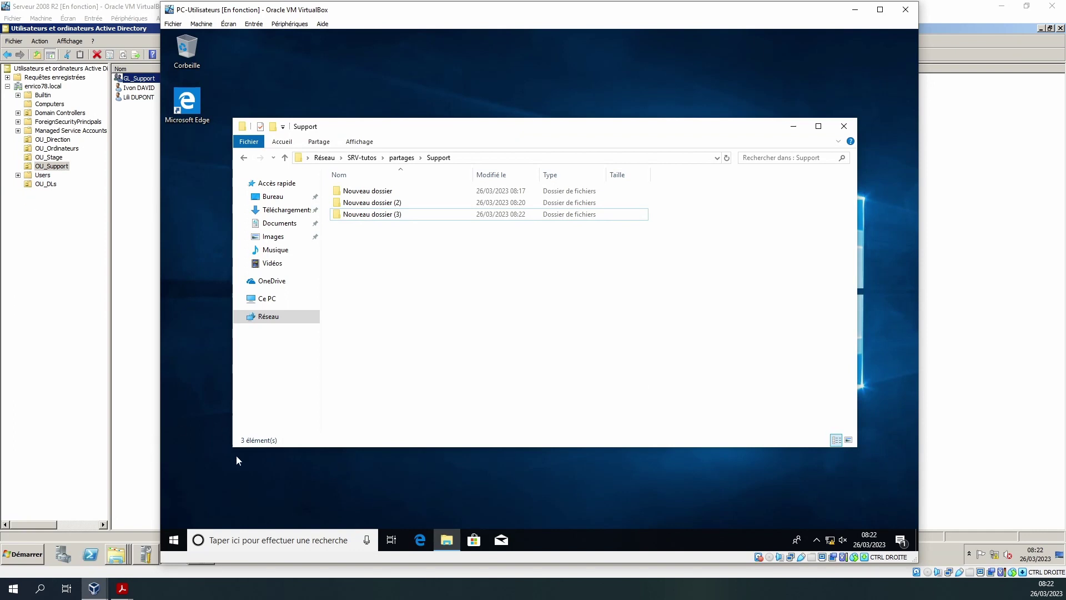
# - Sign out the second user and pick the listed account at the sign-in screen
pyautogui.click(173, 542)
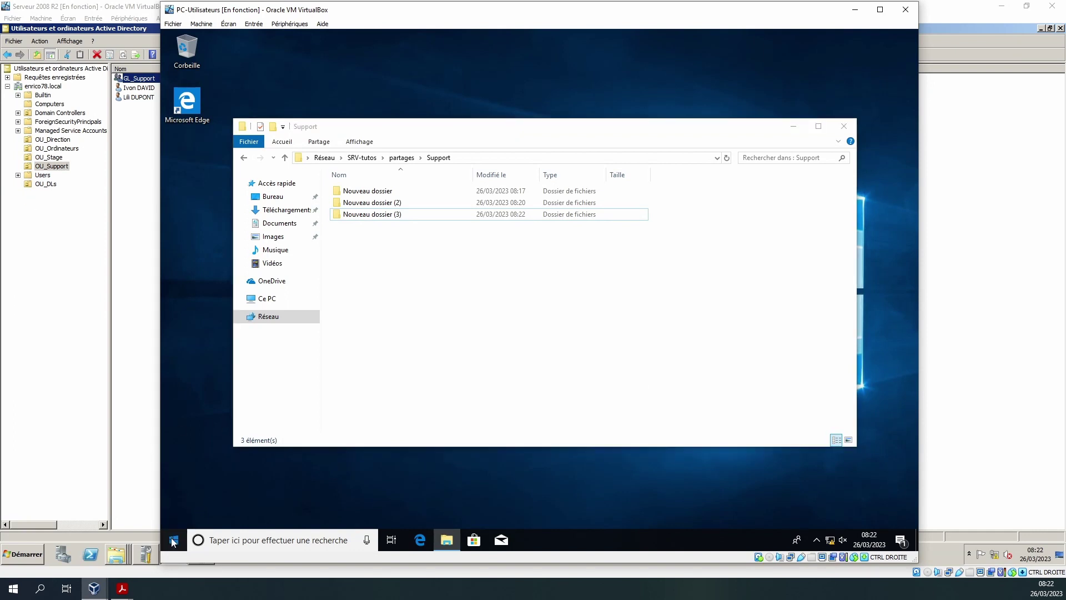
pyautogui.click(177, 405)
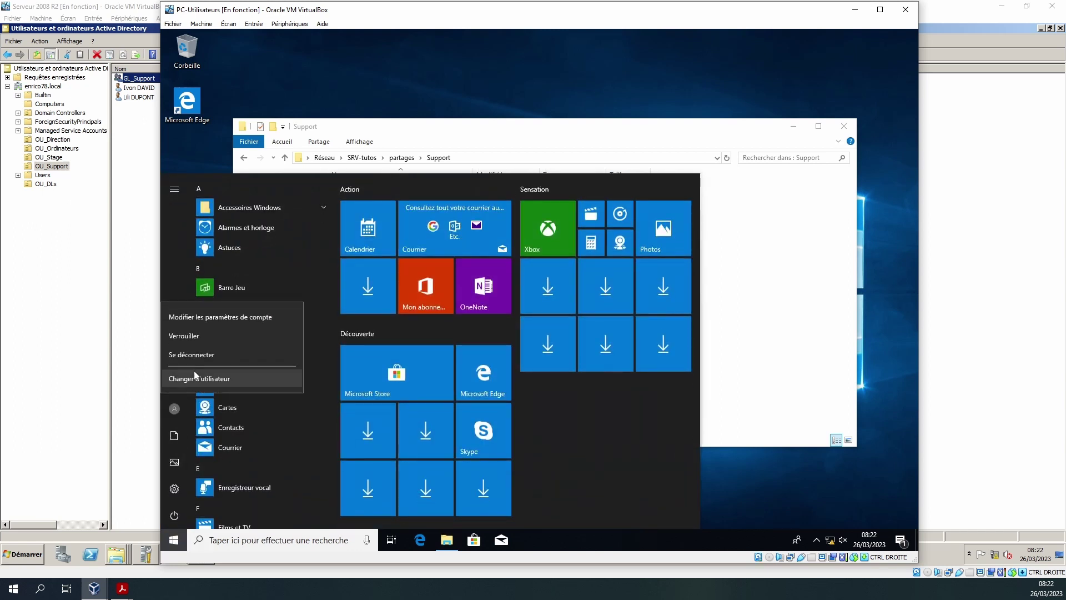
pyautogui.click(190, 356)
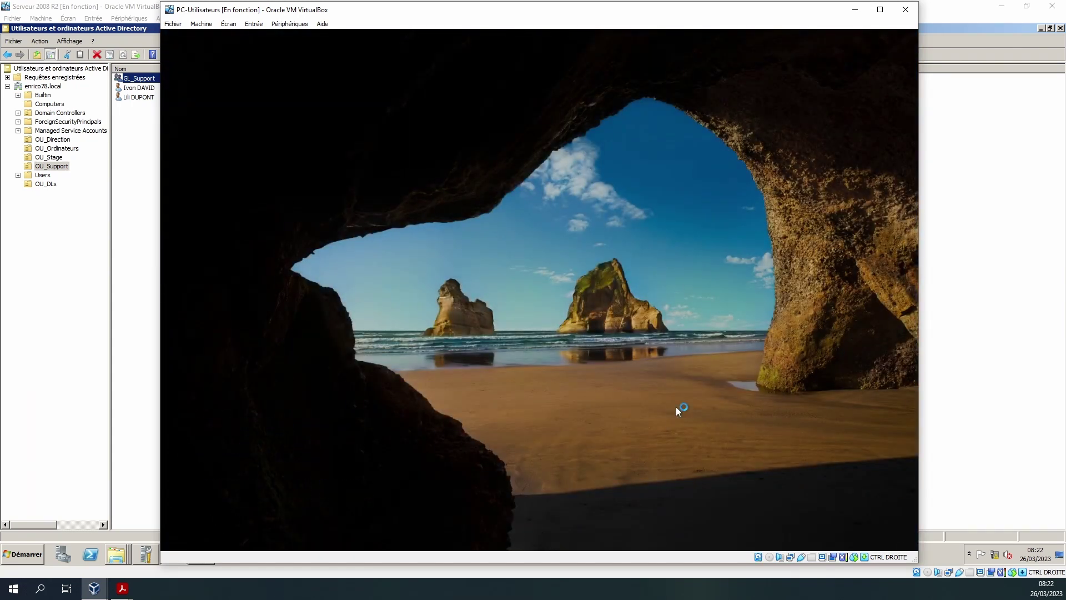
pyautogui.click(678, 411)
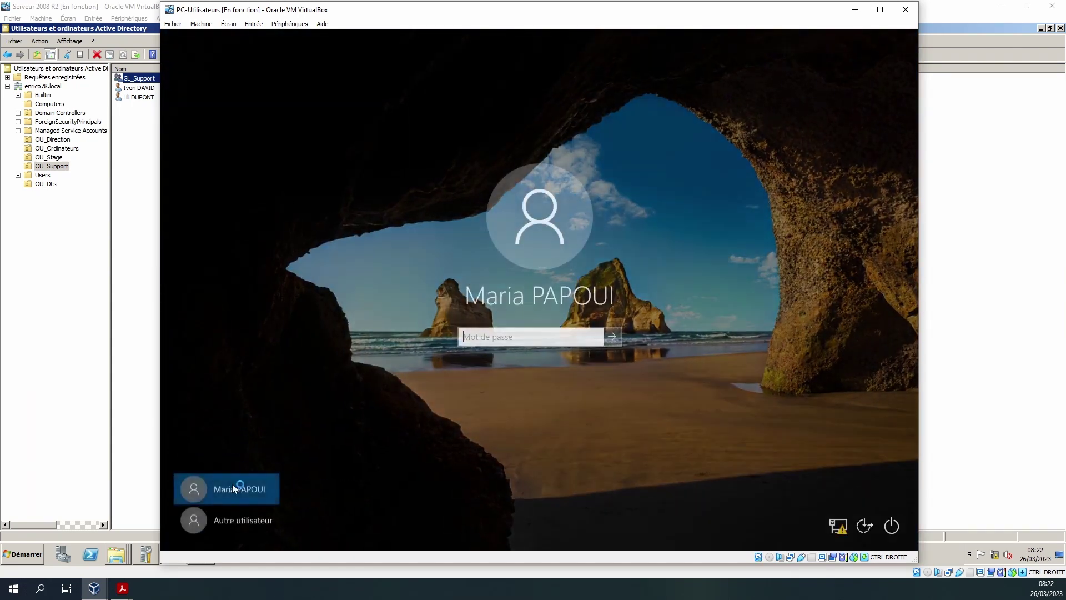
pyautogui.press('Return')
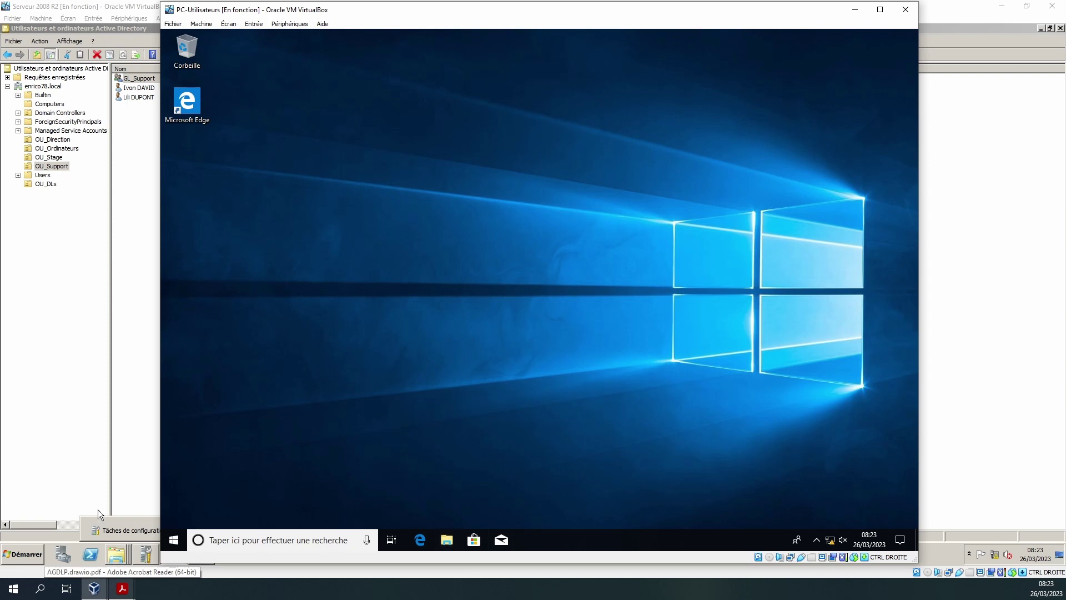
# - Open \\srv-tutos\Partages\Secretariat and add a folder, keeping the default name 'Nouveau dossier'
pyautogui.click(174, 540)
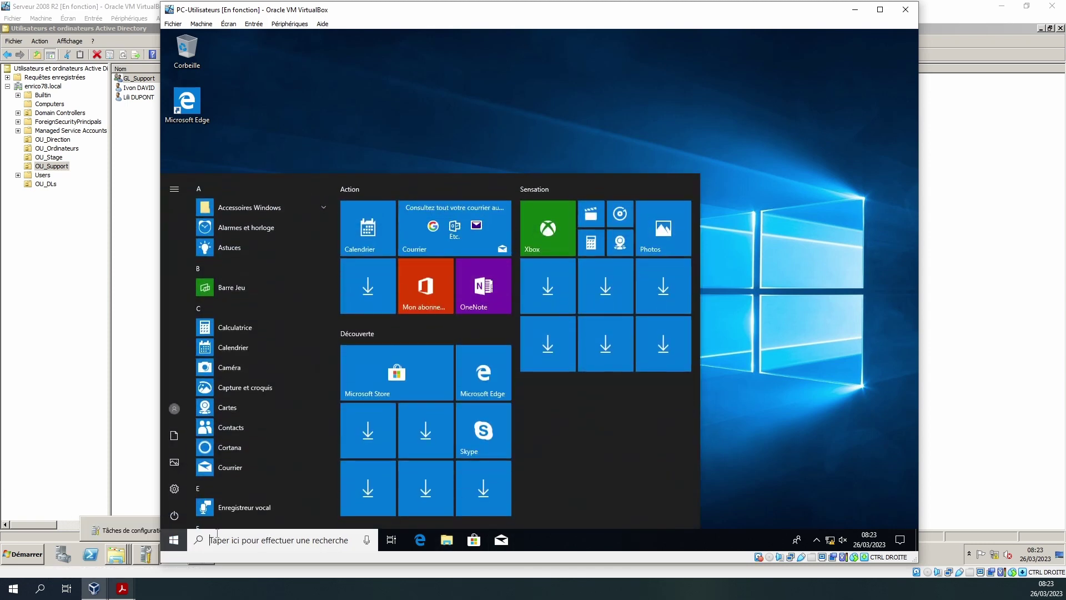
pyautogui.write('\\\\')
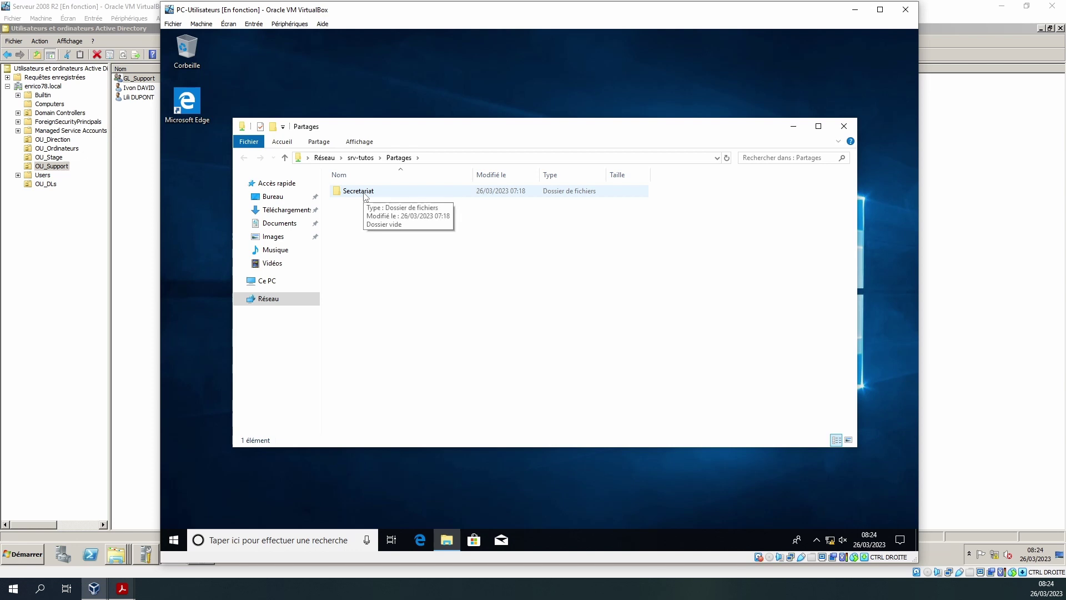
pyautogui.doubleClick(358, 191)
pyautogui.rightClick(438, 274)
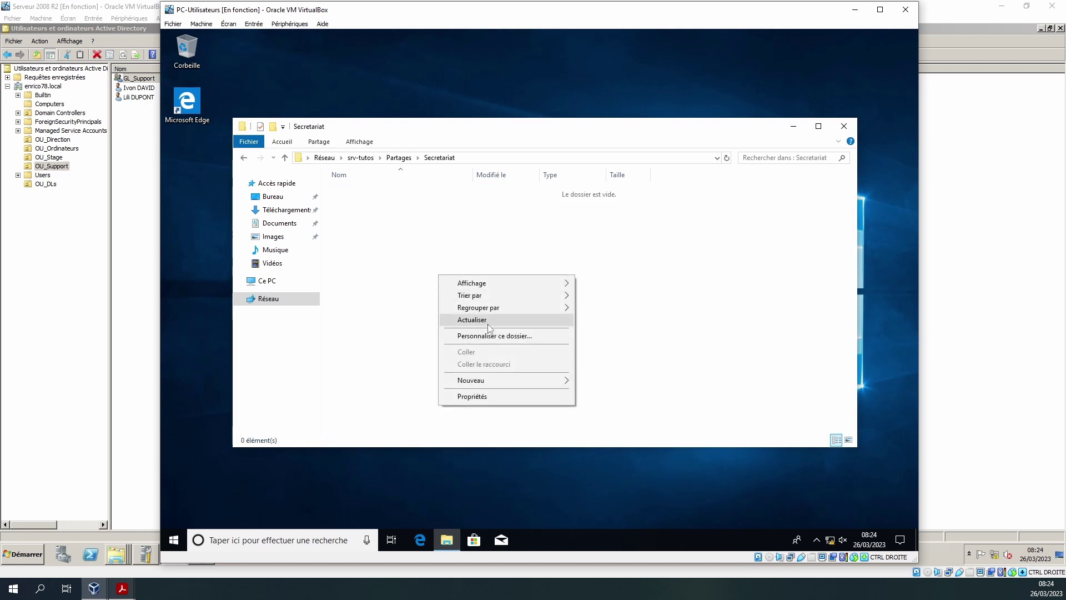
pyautogui.moveTo(510, 384)
pyautogui.click(591, 383)
pyautogui.click(515, 377)
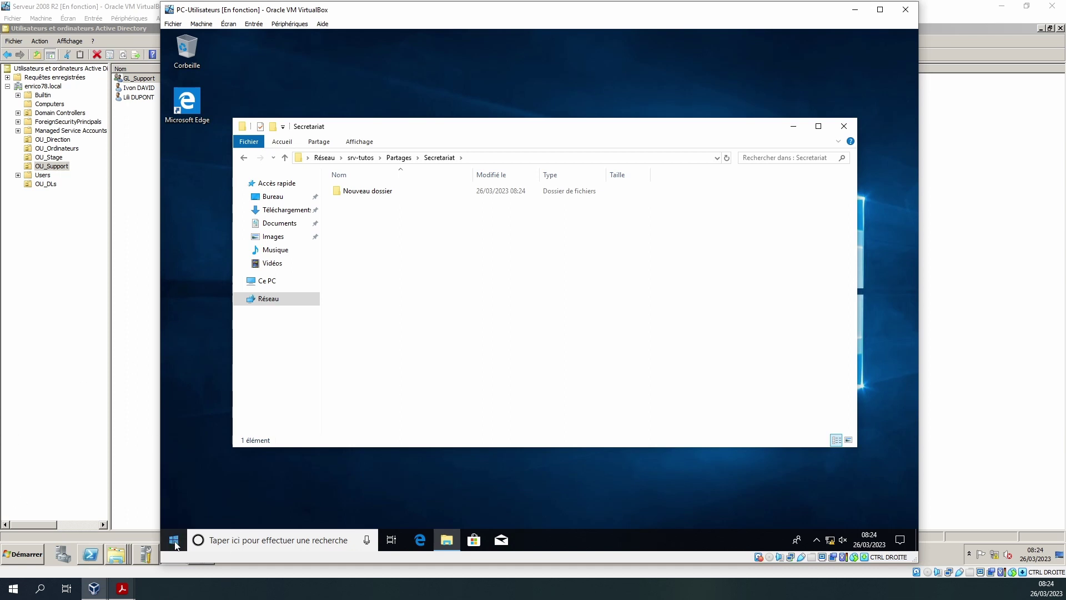
# - On the server, name a new GPO gpo-ouverture-dossier-partager and open it maximized in the policy editor
pyautogui.click(76, 481)
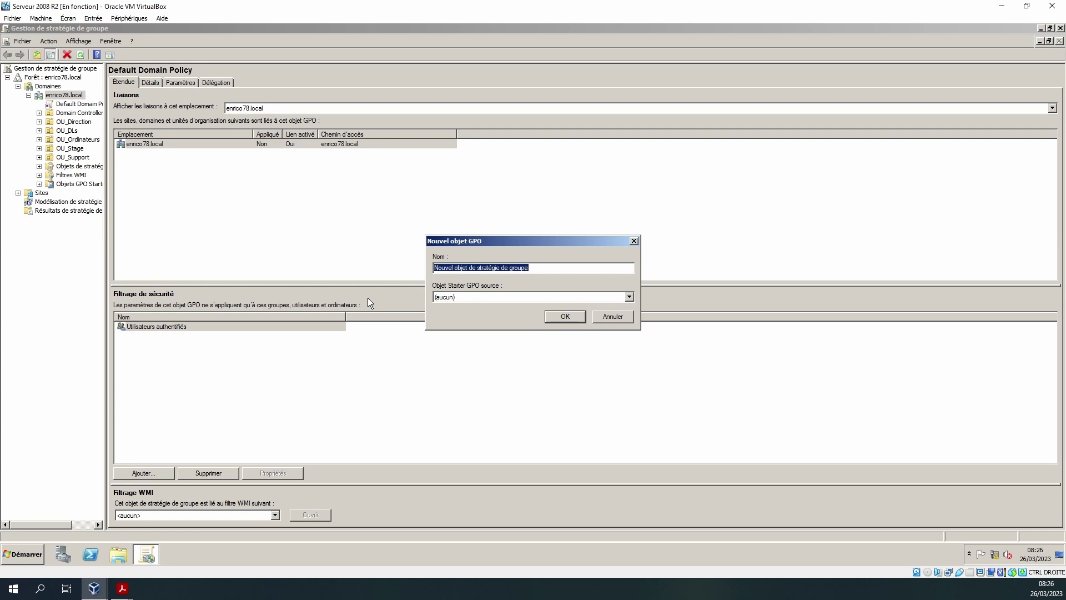
pyautogui.write('gpo-ouverture-dossier-partager')
pyautogui.press('Return')
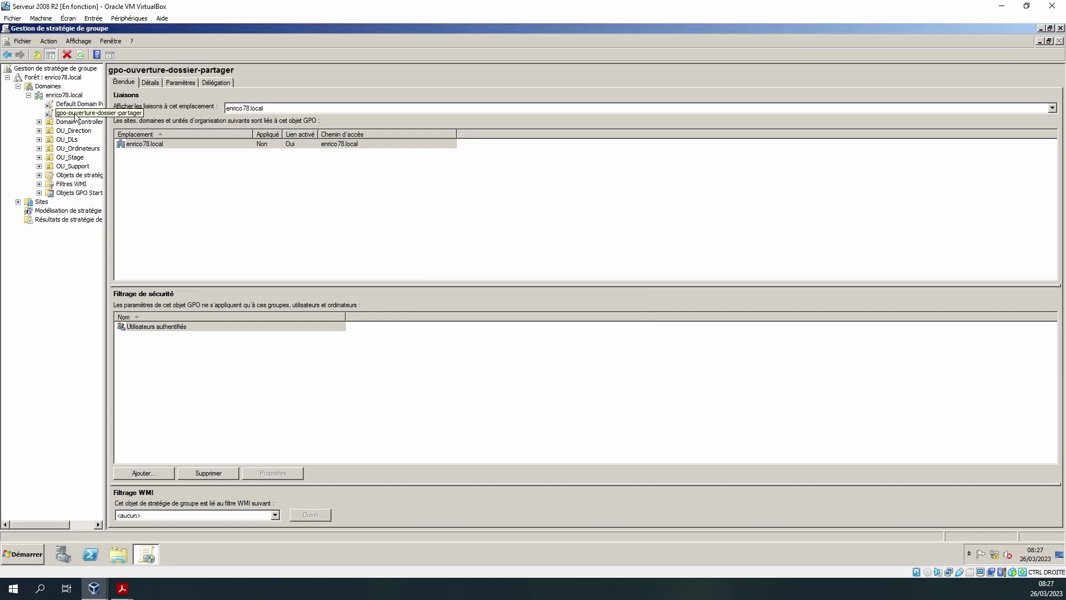
pyautogui.rightClick(76, 116)
pyautogui.click(108, 119)
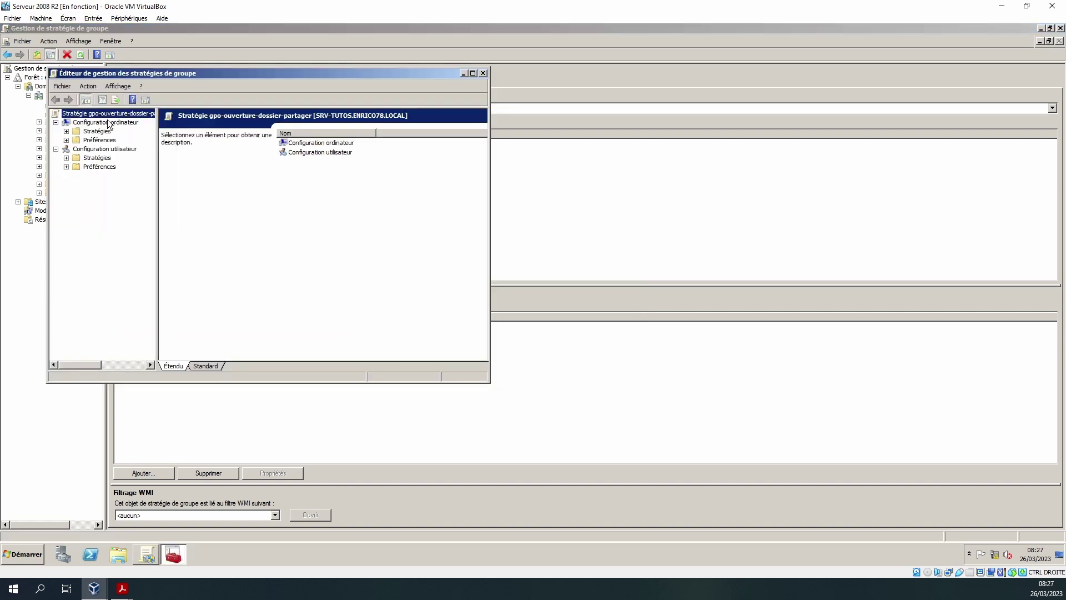
pyautogui.doubleClick(171, 73)
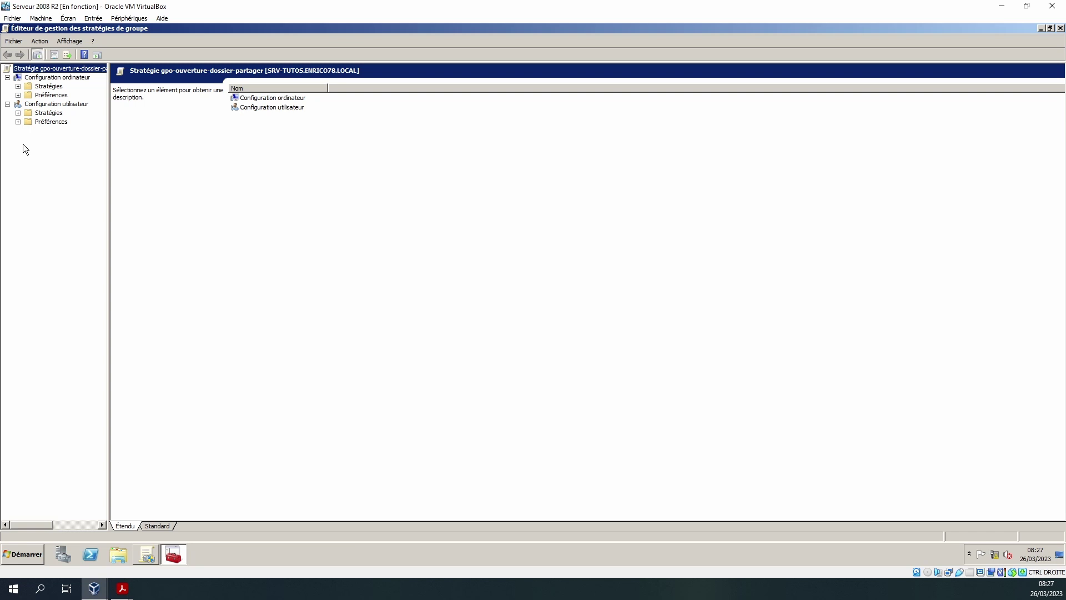
# - Browse the user configuration tree to the Personnalisation policy settings
pyautogui.click(19, 95)
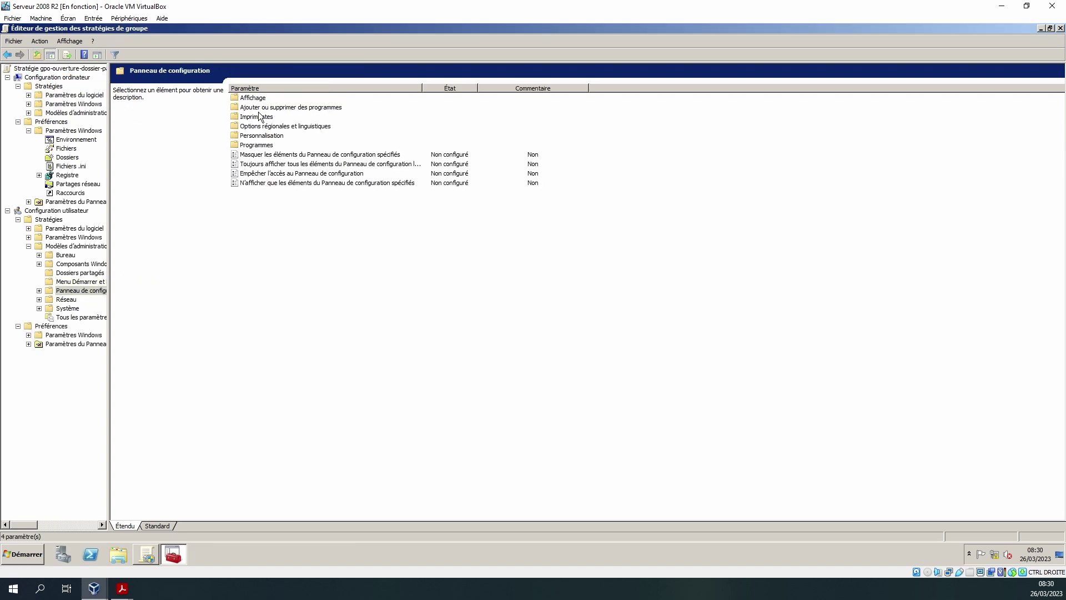
pyautogui.doubleClick(251, 118)
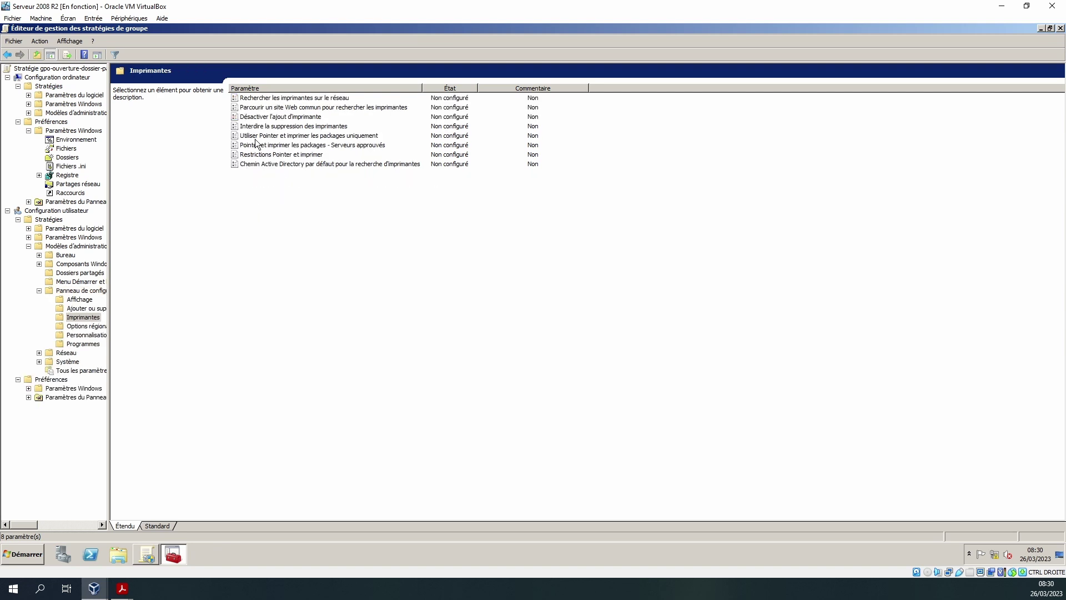
pyautogui.press('Down')
pyautogui.press('Down')
pyautogui.click(328, 100)
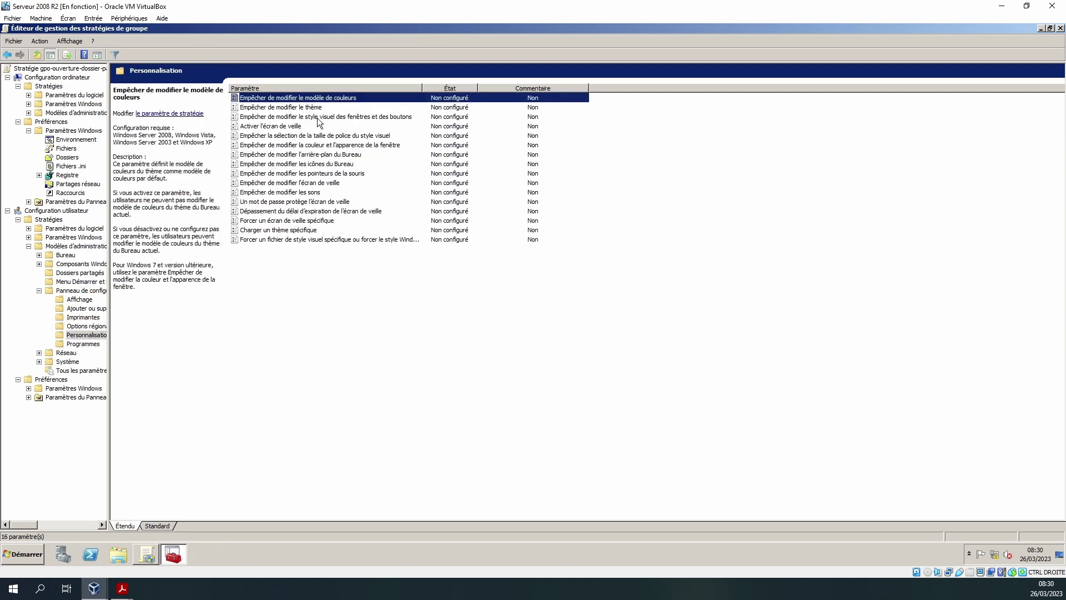
# - Set Empêcher de modifier le thème to Activé, then return to the Windows 10 client
pyautogui.doubleClick(300, 109)
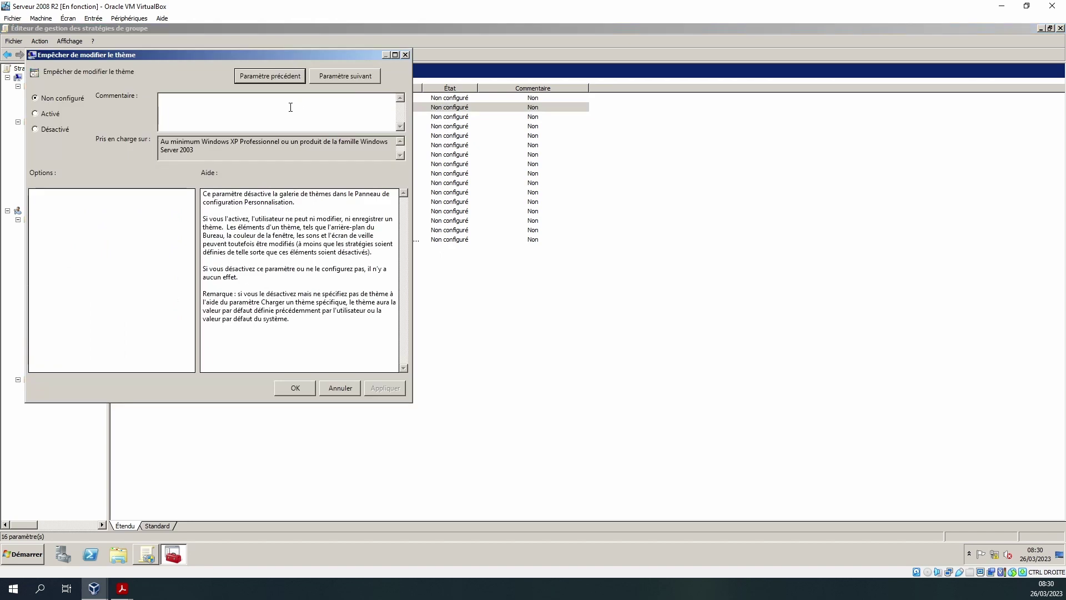
pyautogui.click(41, 112)
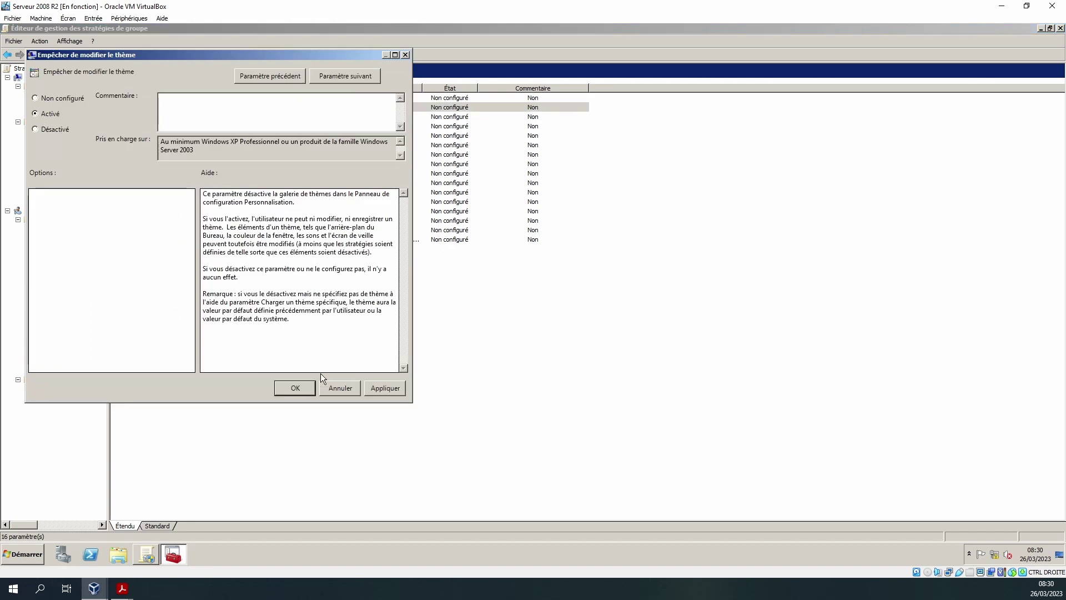
pyautogui.click(283, 394)
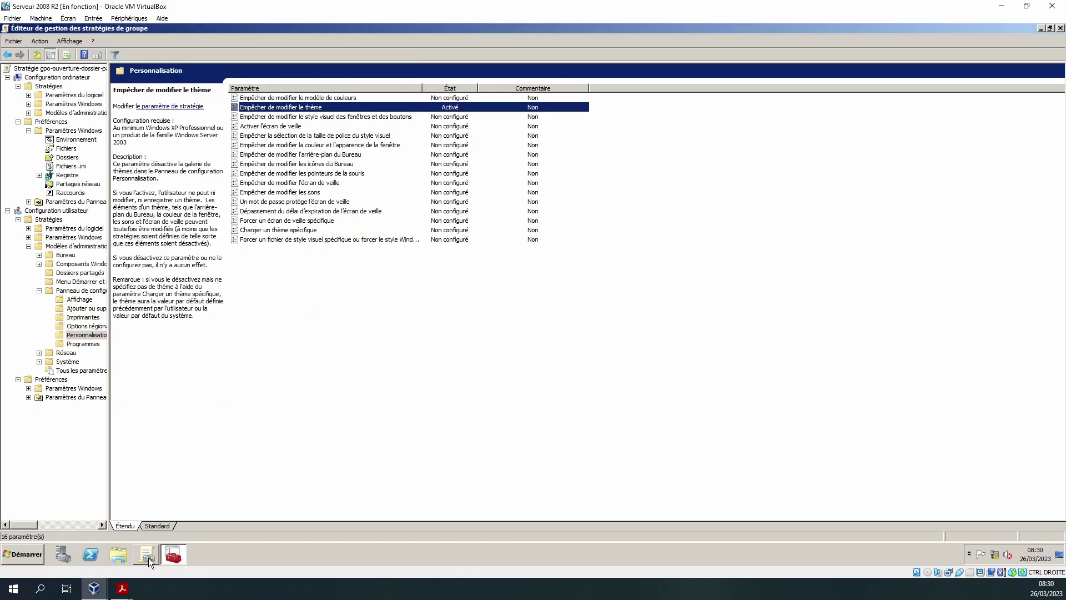
pyautogui.moveTo(94, 589)
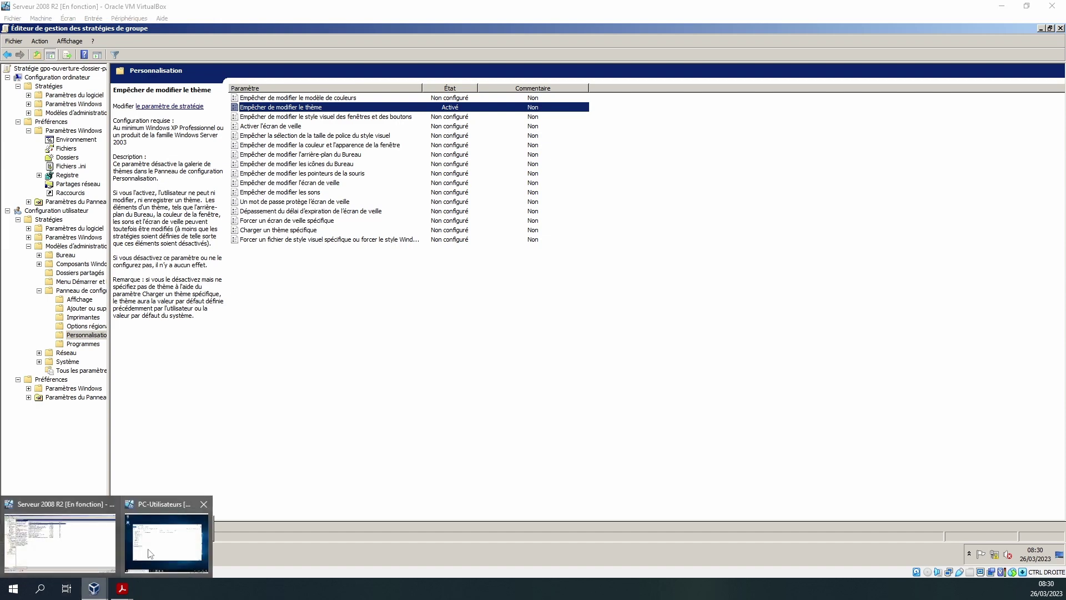
pyautogui.click(178, 547)
# - Through Personnaliser, pick the second background thumbnail (beach and rock), close Settings, and return to the server
pyautogui.rightClick(432, 75)
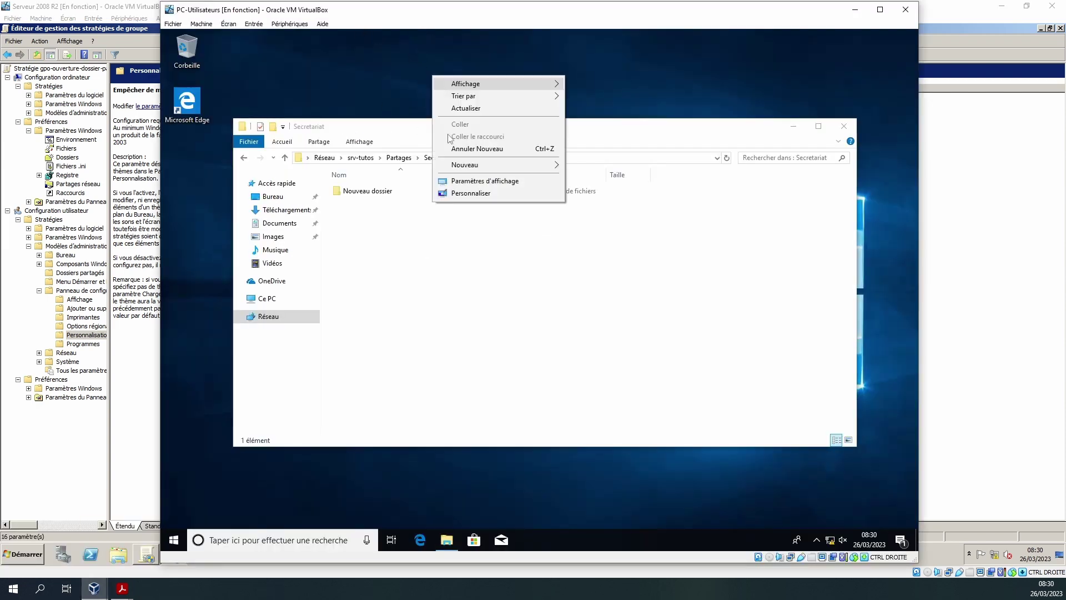
pyautogui.click(471, 193)
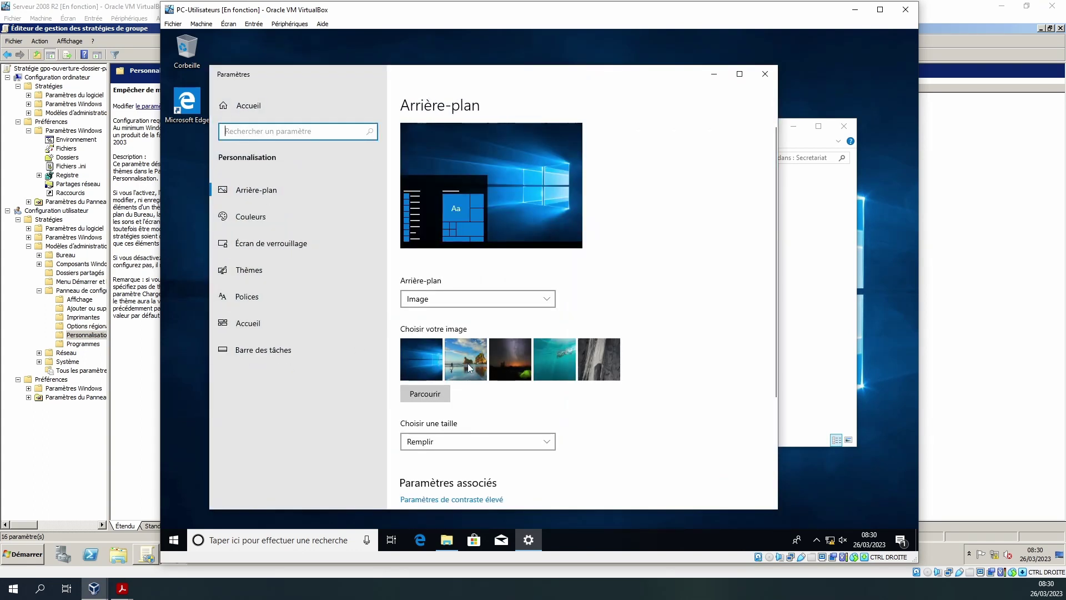
pyautogui.click(467, 364)
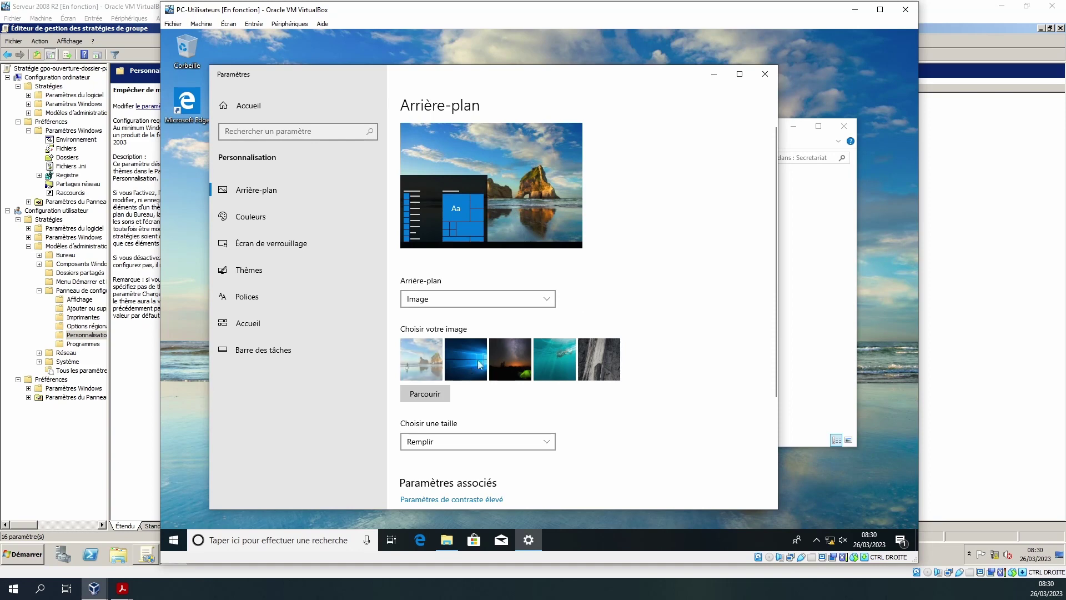
pyautogui.click(765, 74)
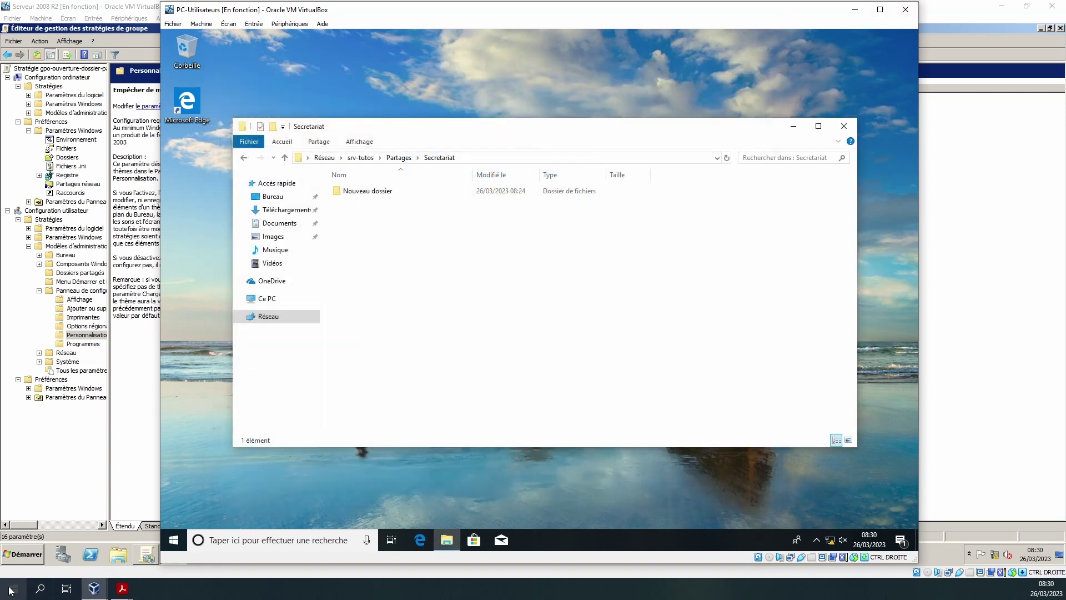
pyautogui.click(141, 194)
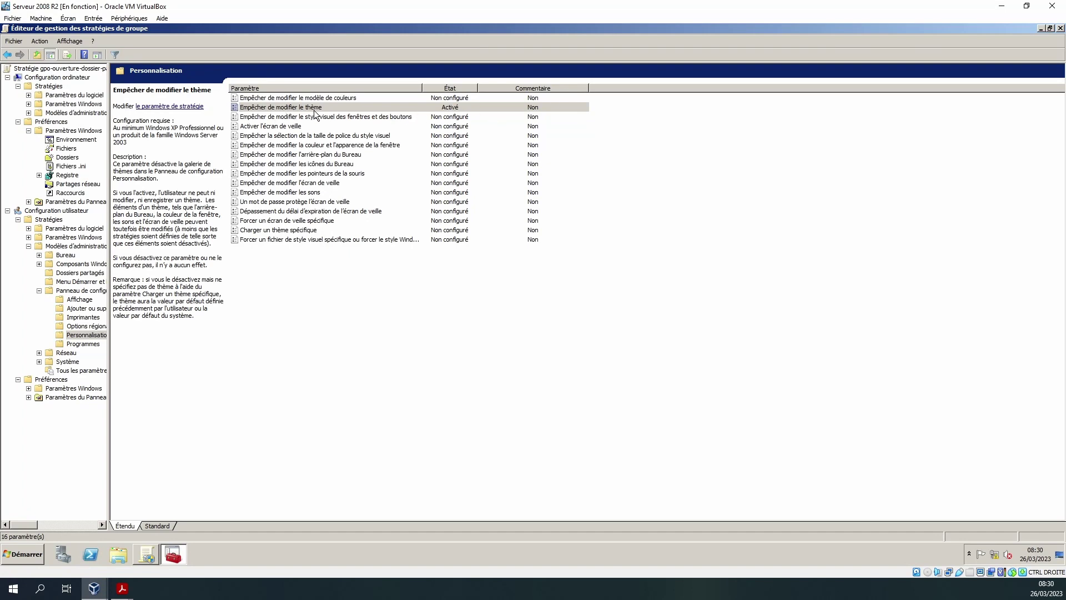
# - On the Windows 10 client, run gpupdate from the search box
pyautogui.moveTo(94, 589)
pyautogui.click(151, 554)
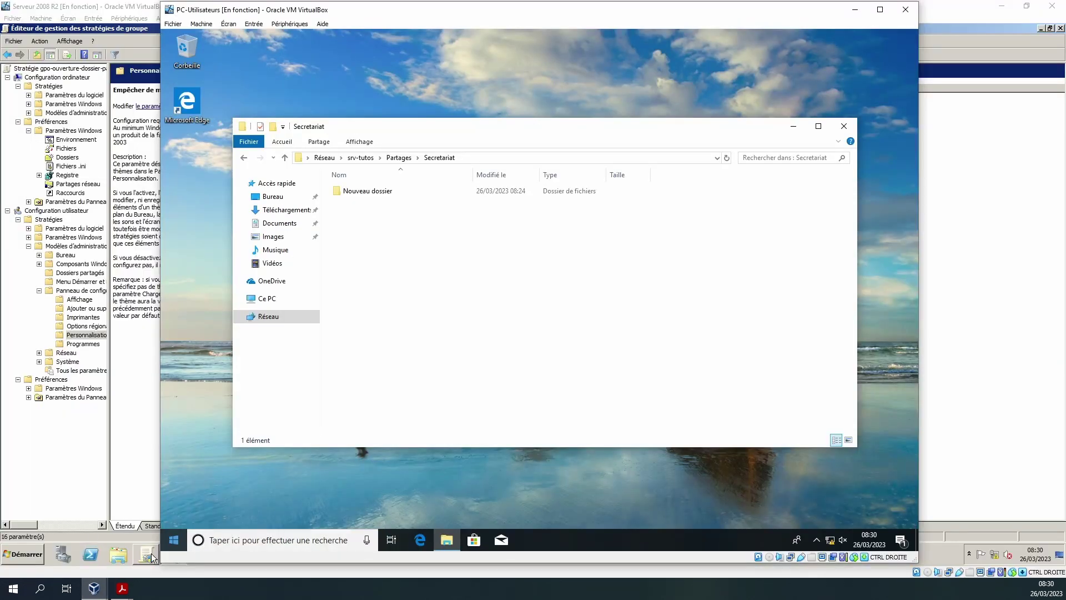
pyautogui.click(181, 539)
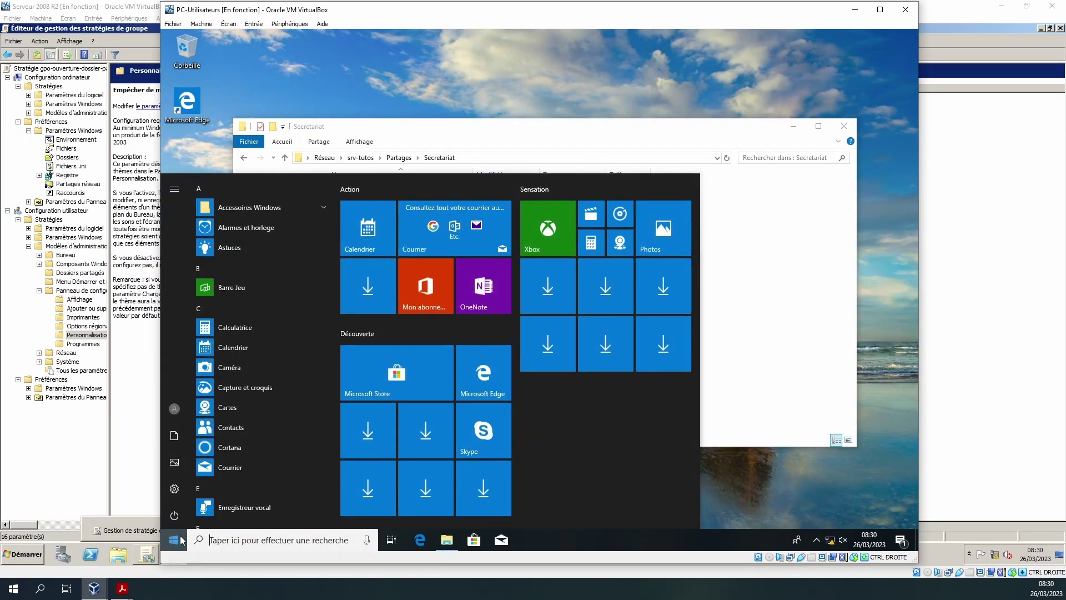
pyautogui.write('gpupdate')
pyautogui.press('Return')
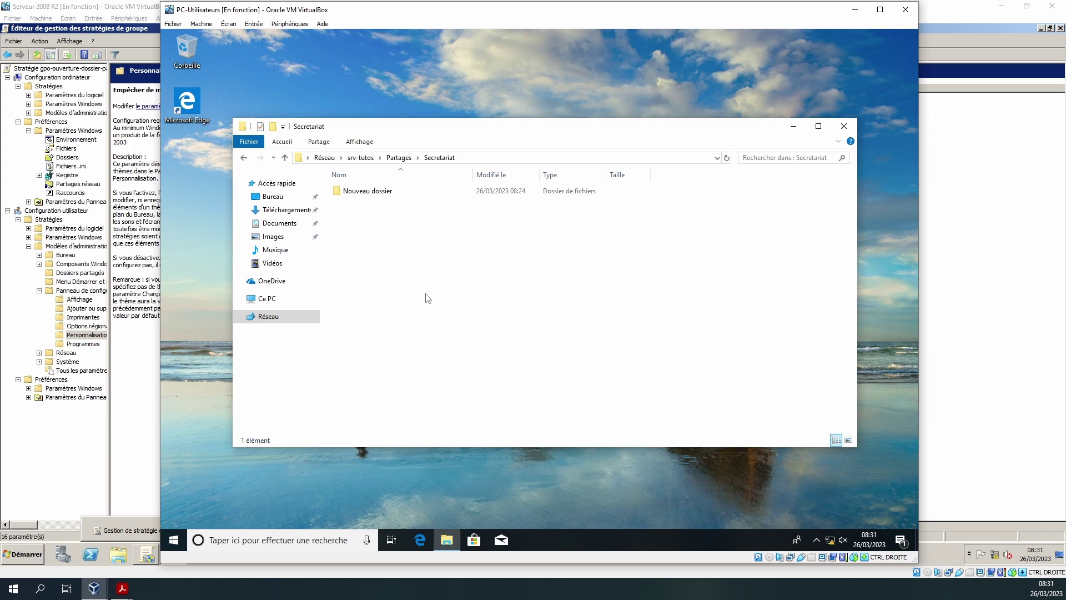
# - Open the client's Personnaliser settings and view the Thèmes page
pyautogui.rightClick(231, 479)
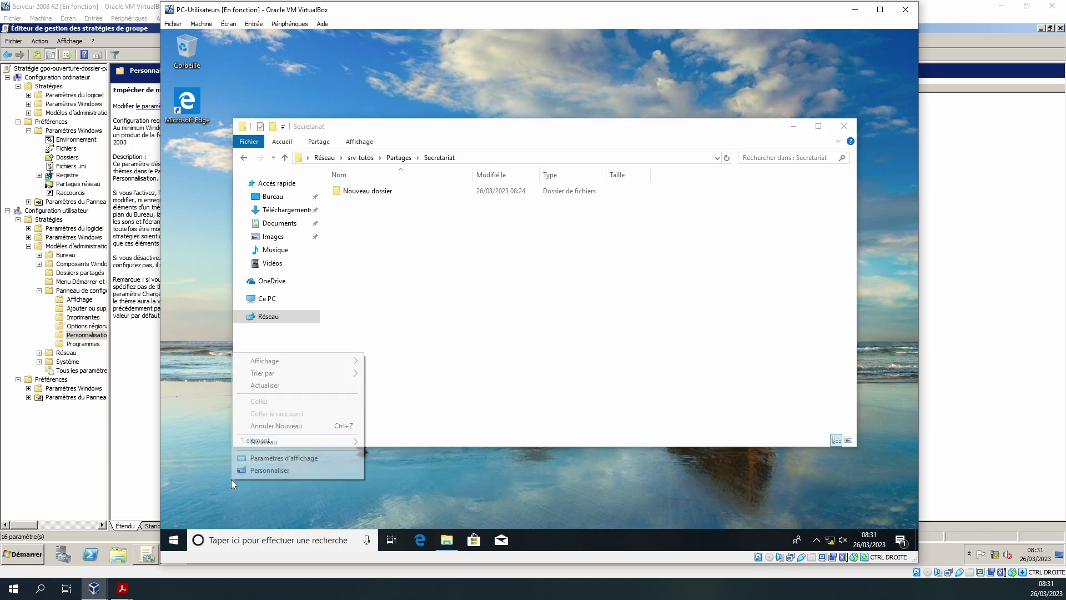
pyautogui.click(285, 475)
pyautogui.click(259, 274)
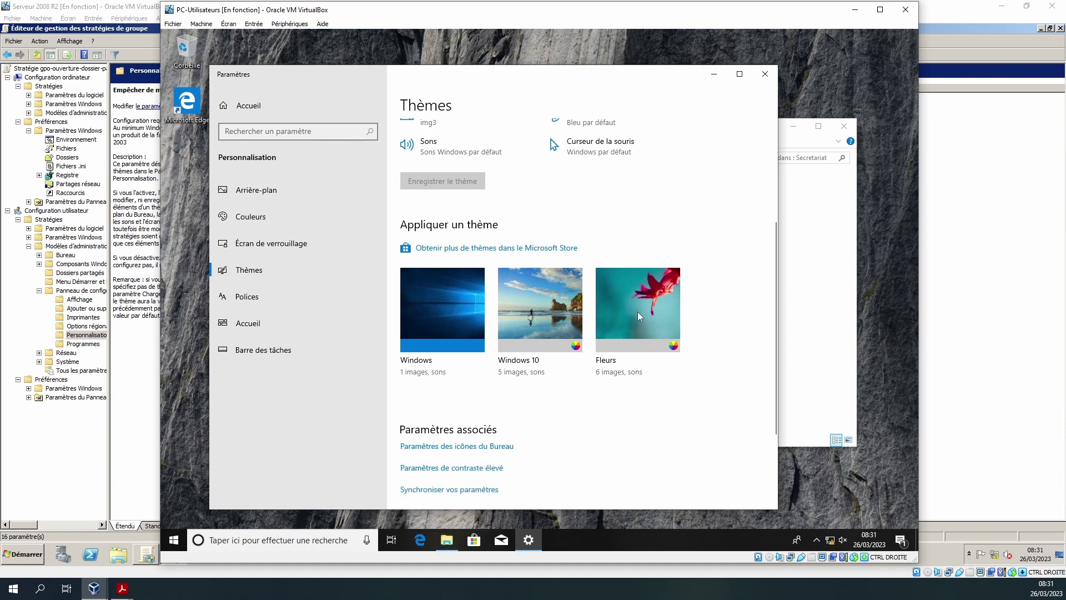
# - On the server, set Empêcher de modifier le thème to Non configuré and apply it
pyautogui.click(122, 293)
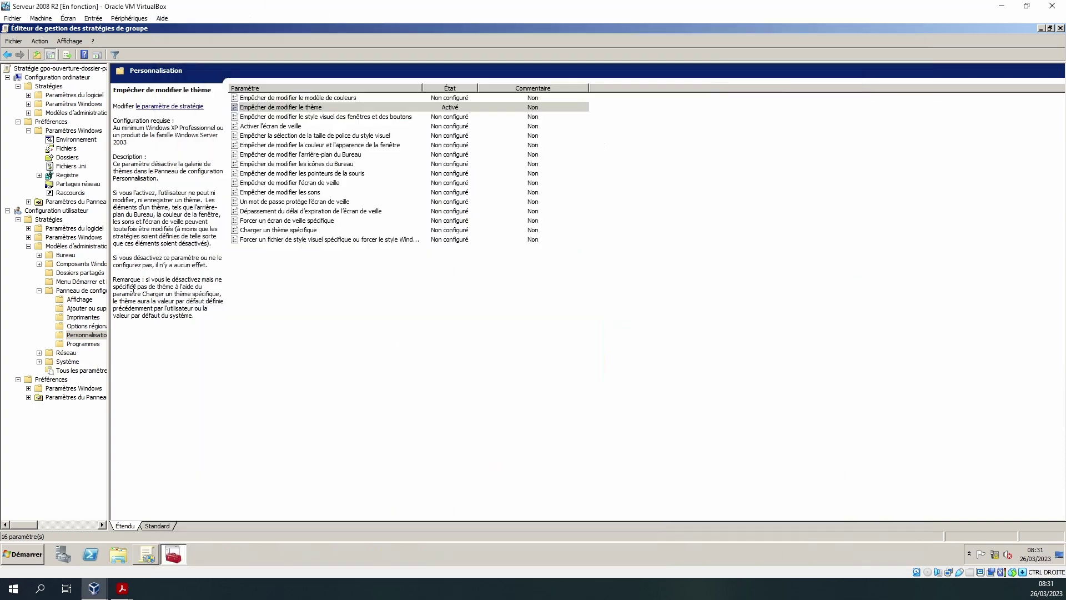
pyautogui.doubleClick(316, 110)
pyautogui.click(69, 112)
pyautogui.click(398, 401)
pyautogui.click(300, 405)
# - Bring the Windows 10 client forward, close Settings, and open its search
pyautogui.click(93, 589)
pyautogui.click(150, 559)
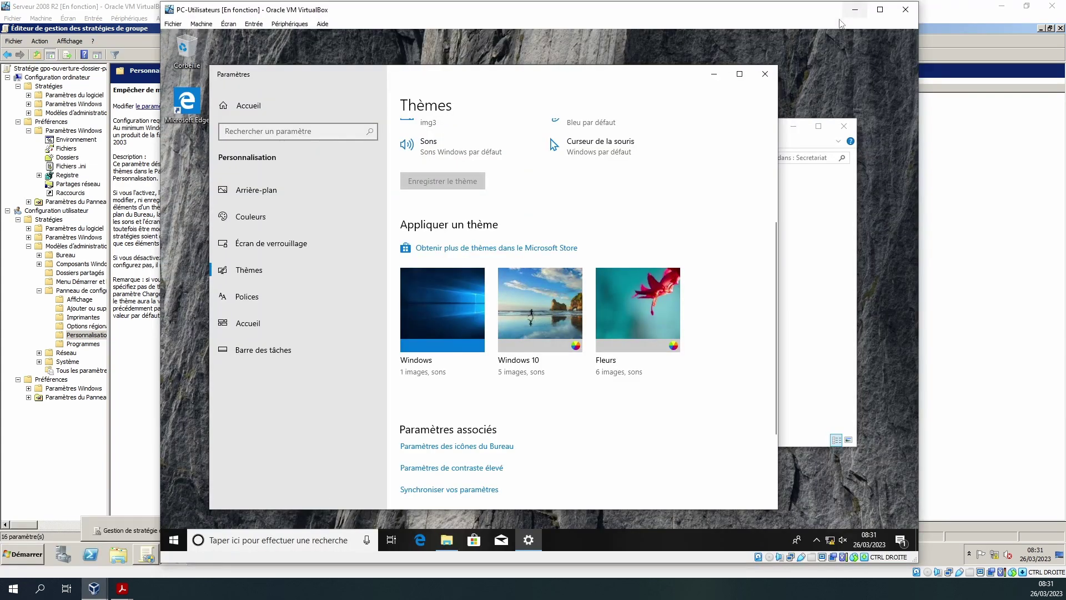
pyautogui.click(766, 74)
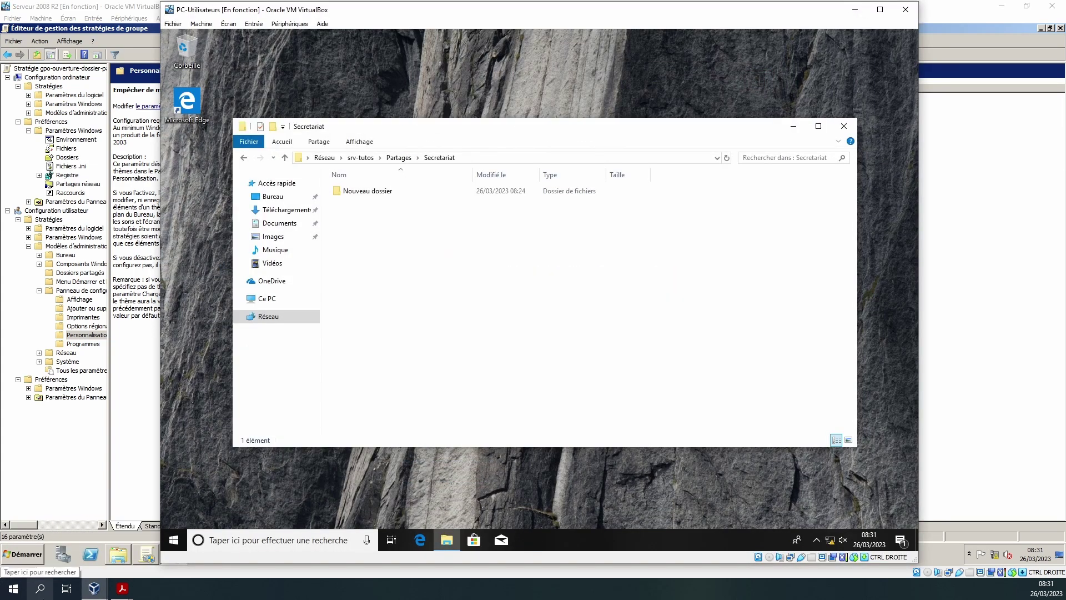
pyautogui.press('super')
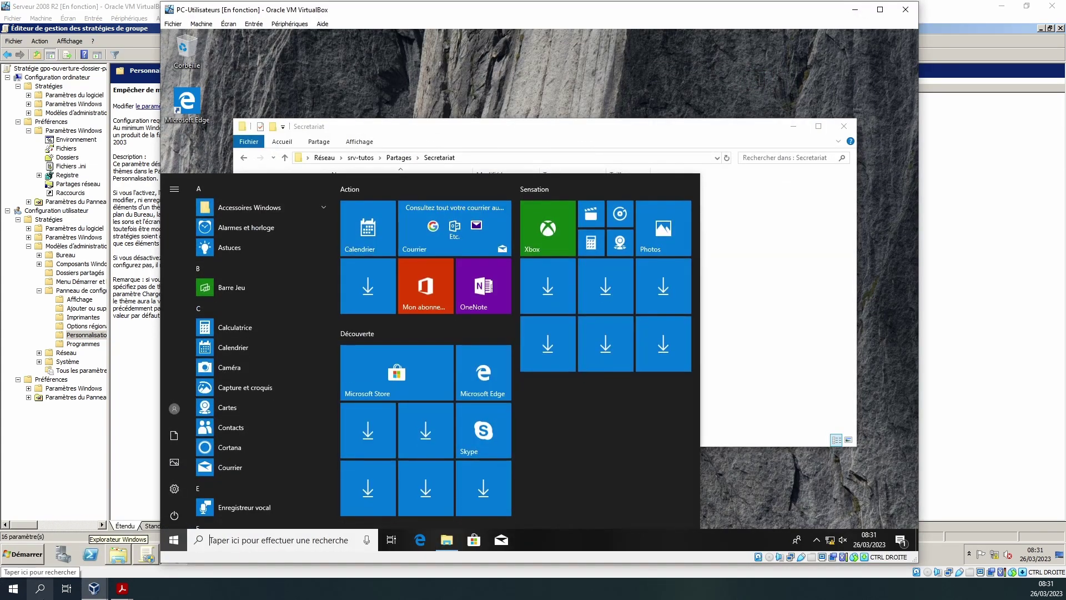
# - Run gpupdate /force from the client's search
pyautogui.write('gp')
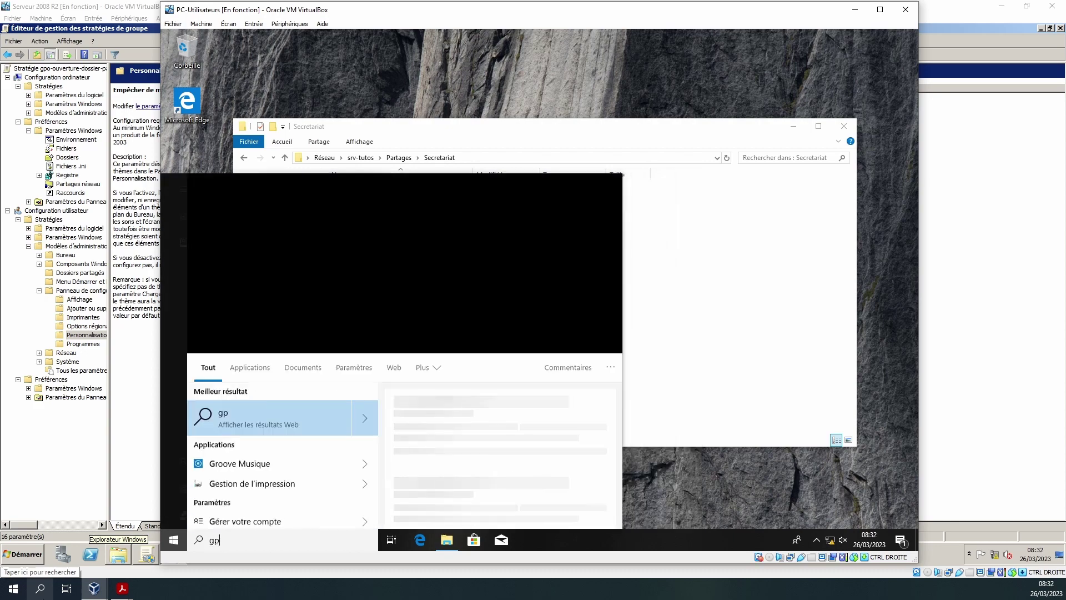
pyautogui.write('update')
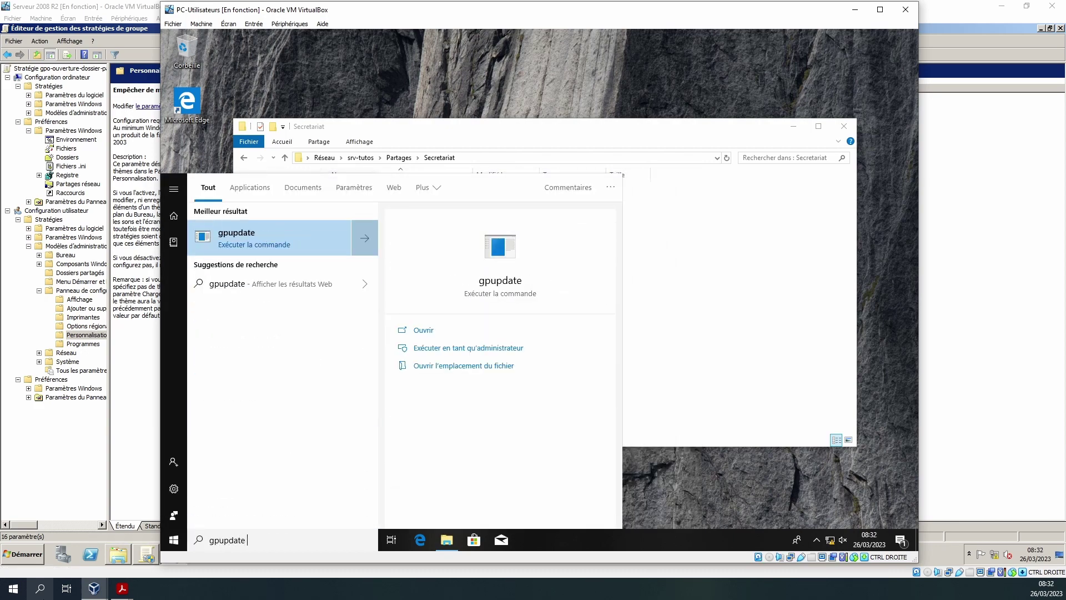
pyautogui.write(' /force')
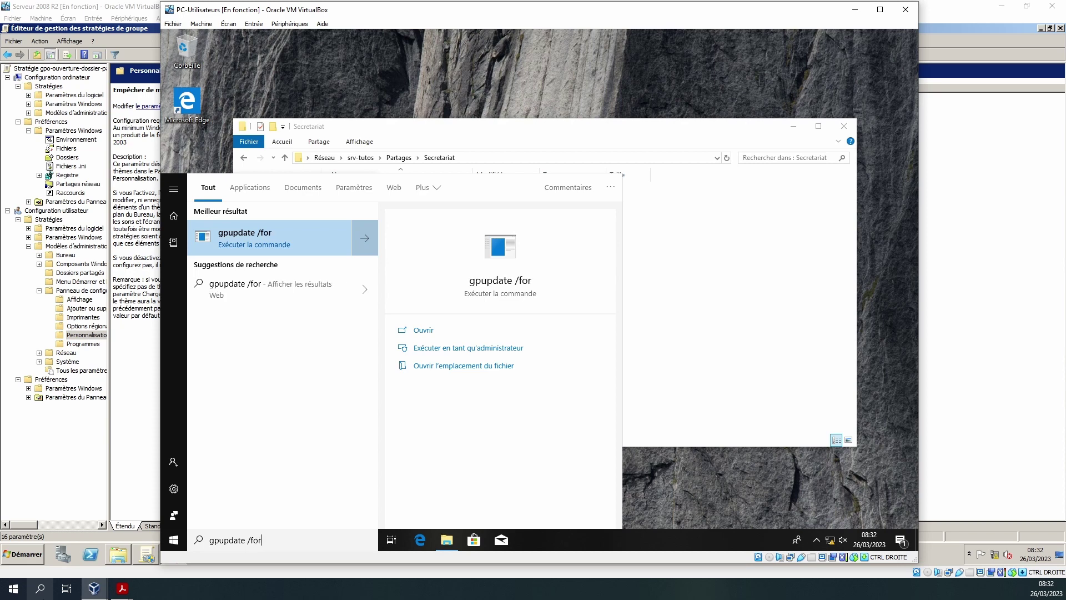
pyautogui.press('Return')
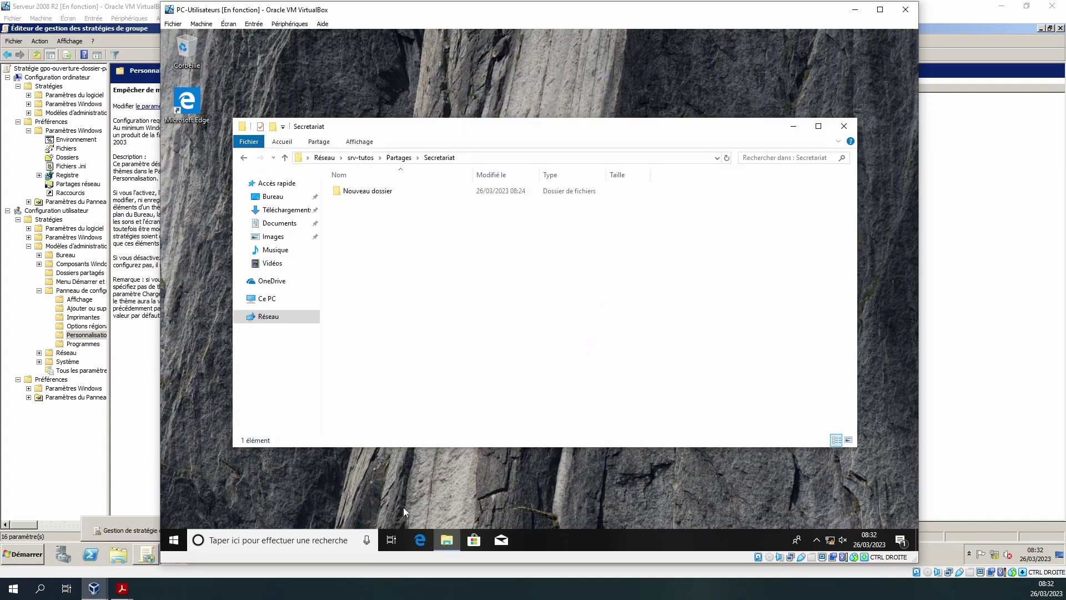
# - Under Personnaliser > Thèmes, apply Windows 10, then Fleurs, then the default Windows theme
pyautogui.rightClick(420, 483)
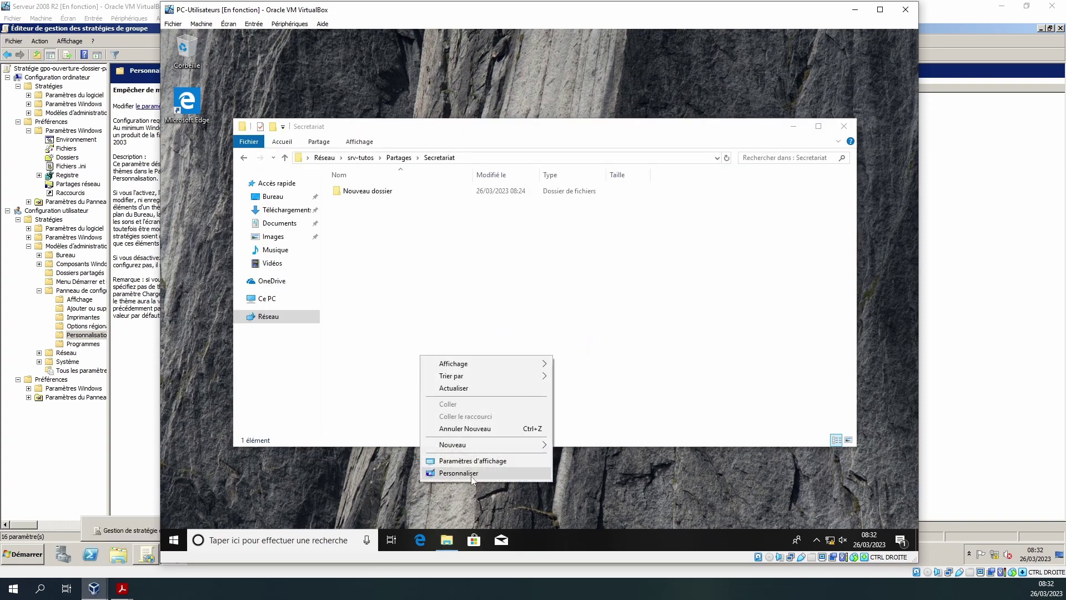
pyautogui.click(471, 475)
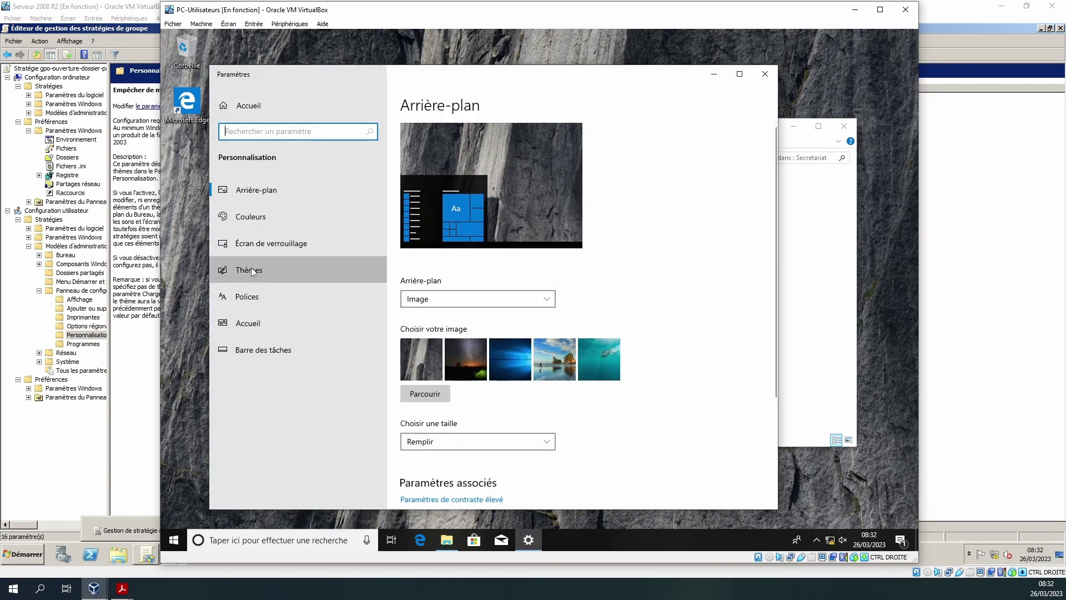
pyautogui.click(252, 271)
pyautogui.click(551, 468)
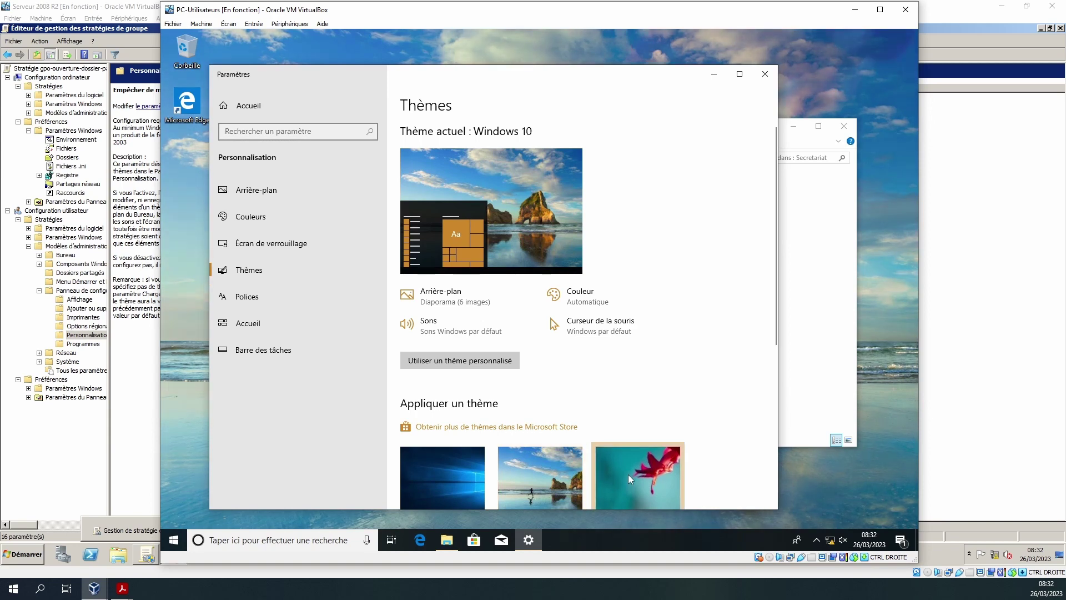
pyautogui.click(628, 476)
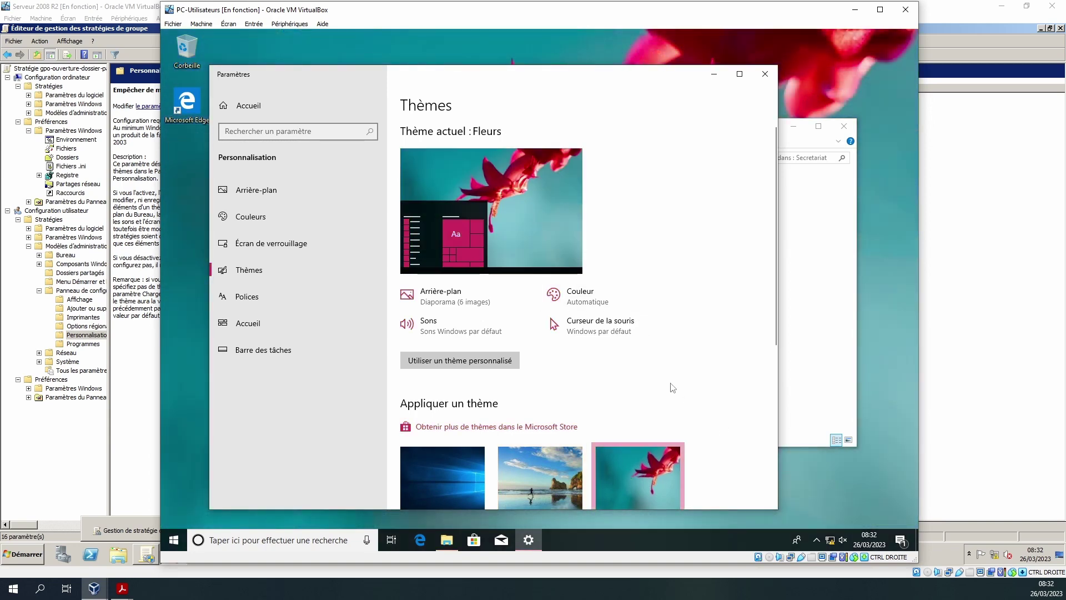
pyautogui.scroll(-3, 673, 387)
pyautogui.click(443, 286)
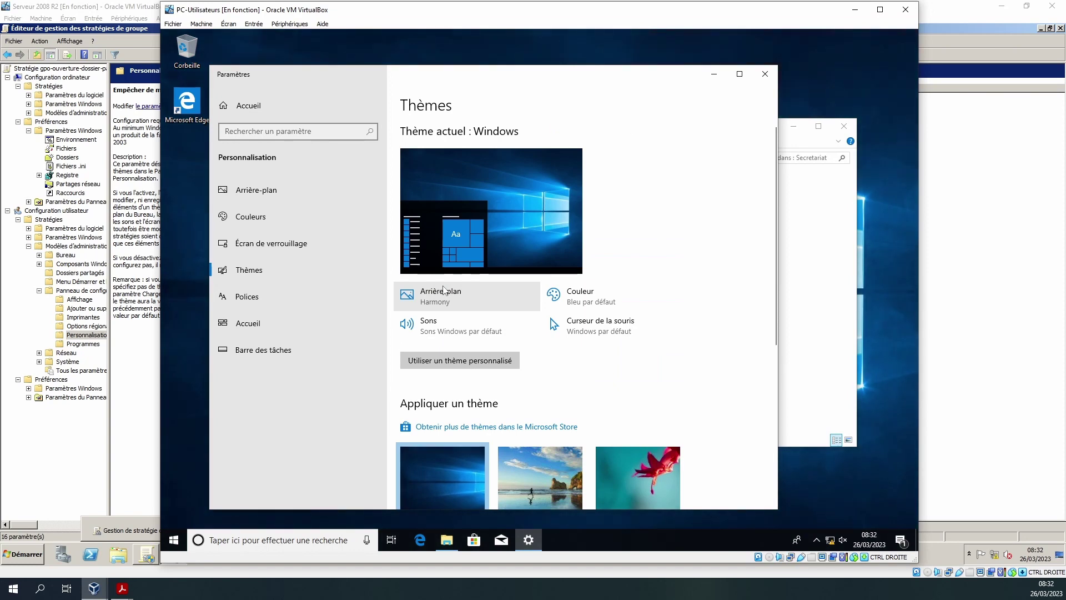
pyautogui.click(125, 7)
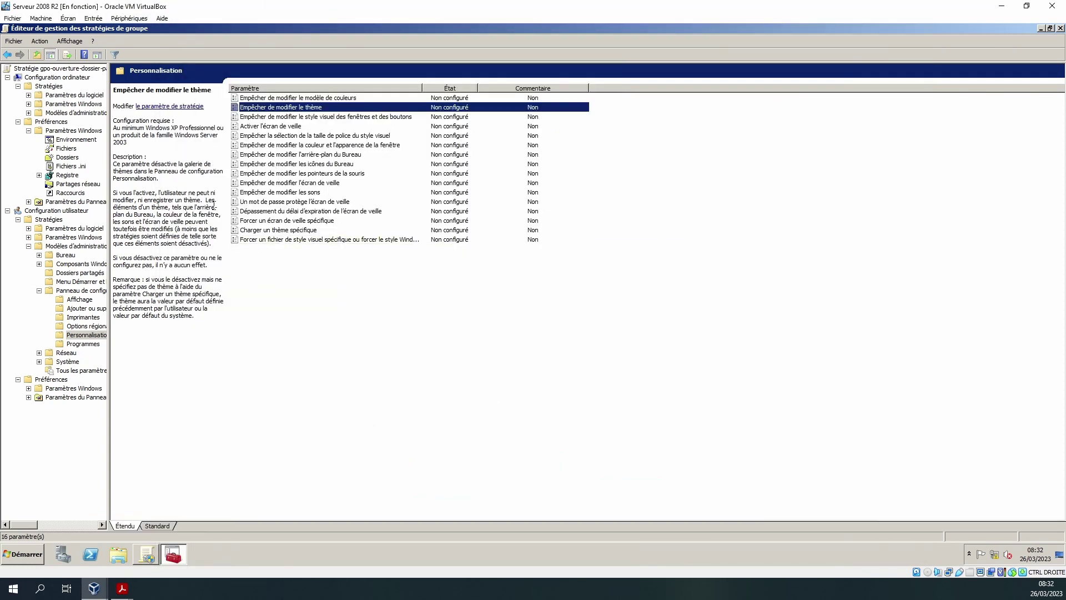
# - Browse Options régionales et linguistiques and Programmes, reading the Masquer la page Mises à jour installées description
pyautogui.click(92, 326)
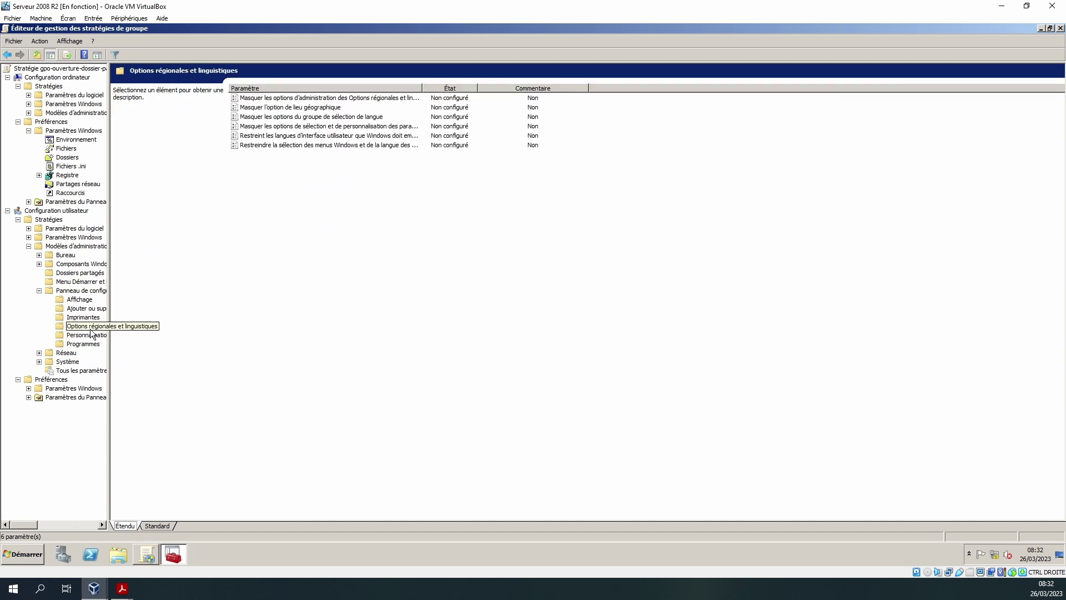
pyautogui.click(73, 345)
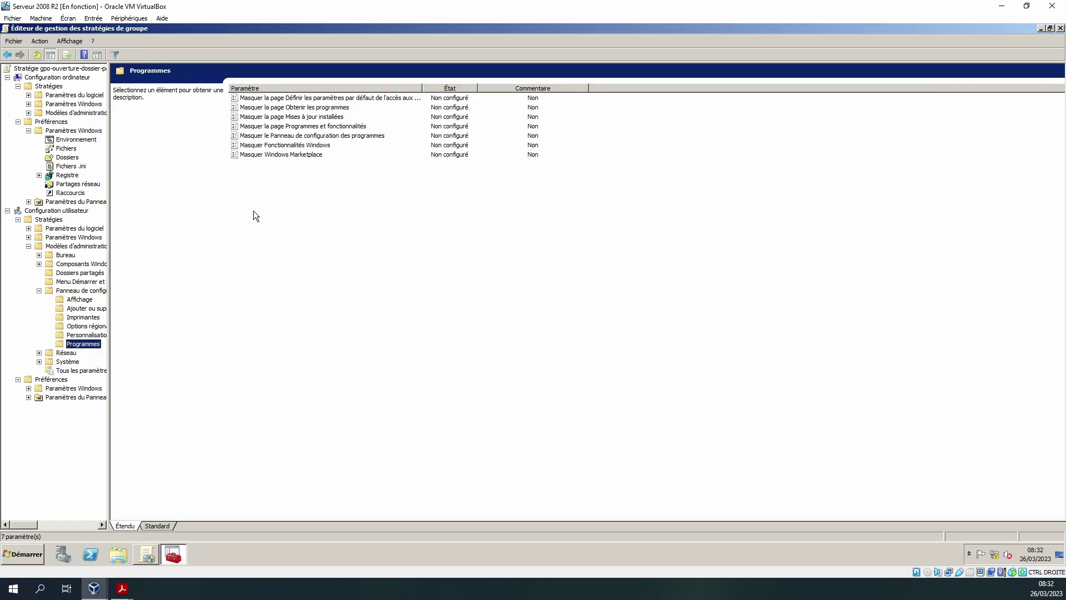
pyautogui.click(320, 117)
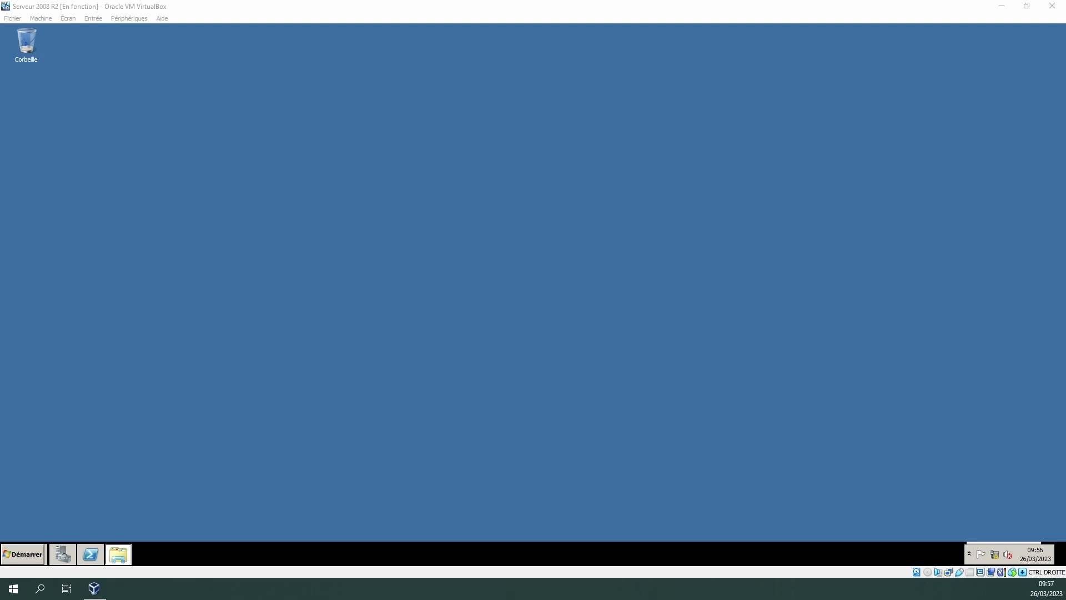
# - Back on the client, disconnect the Partages (G:) drive from Ce PC and close Explorer
pyautogui.hotkey('alt', 'Tab')
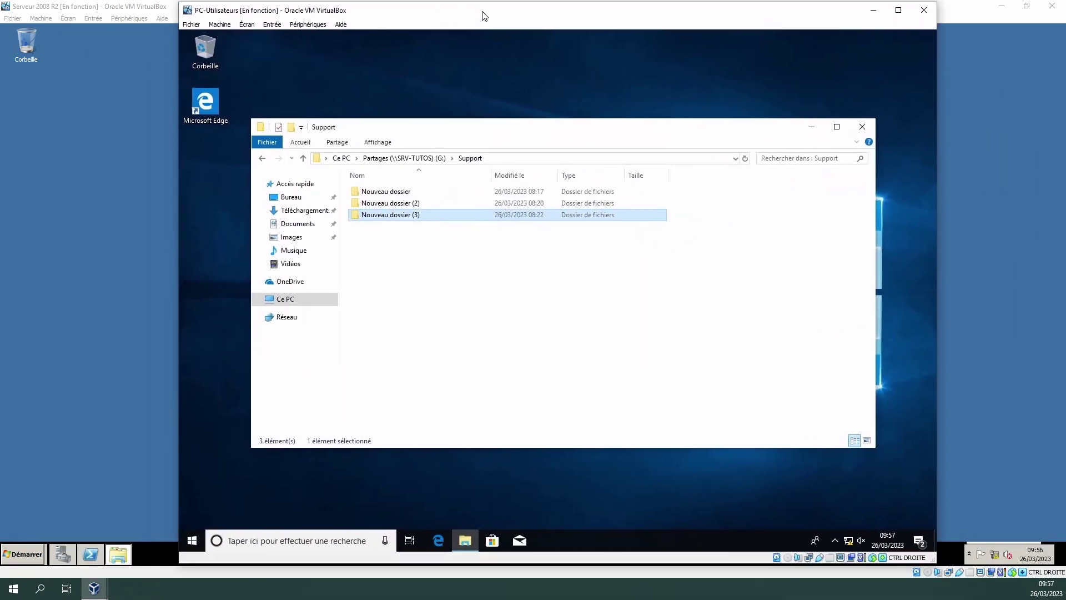
pyautogui.click(280, 300)
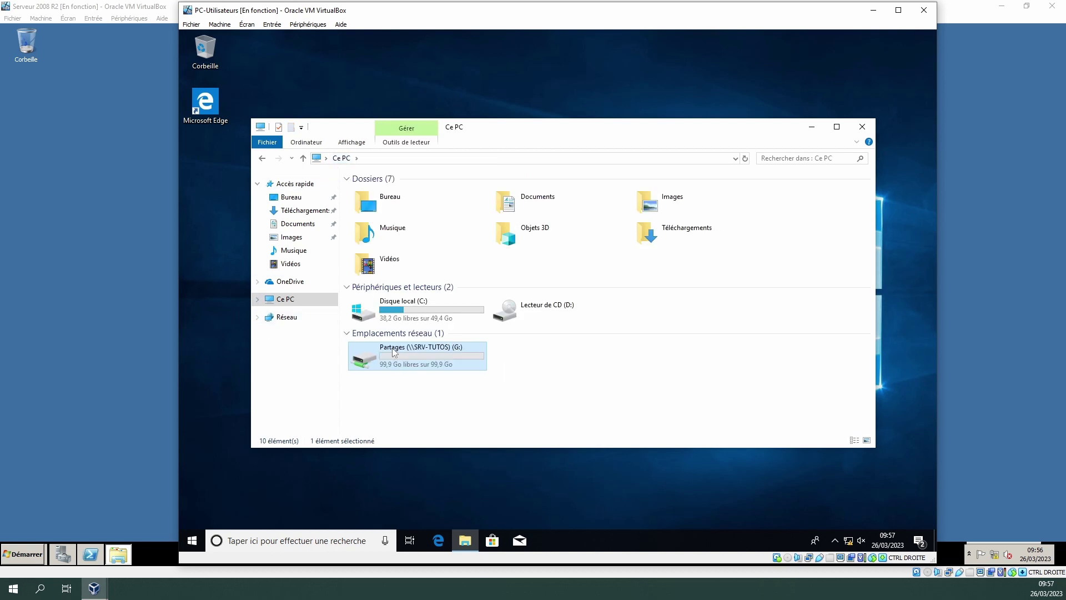
pyautogui.rightClick(390, 349)
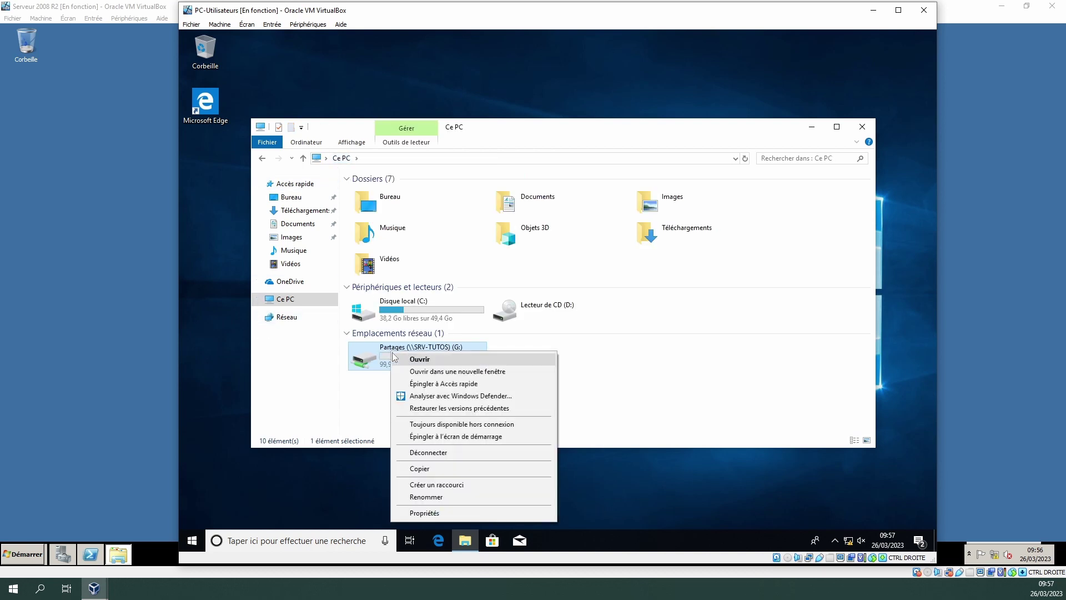
pyautogui.click(434, 454)
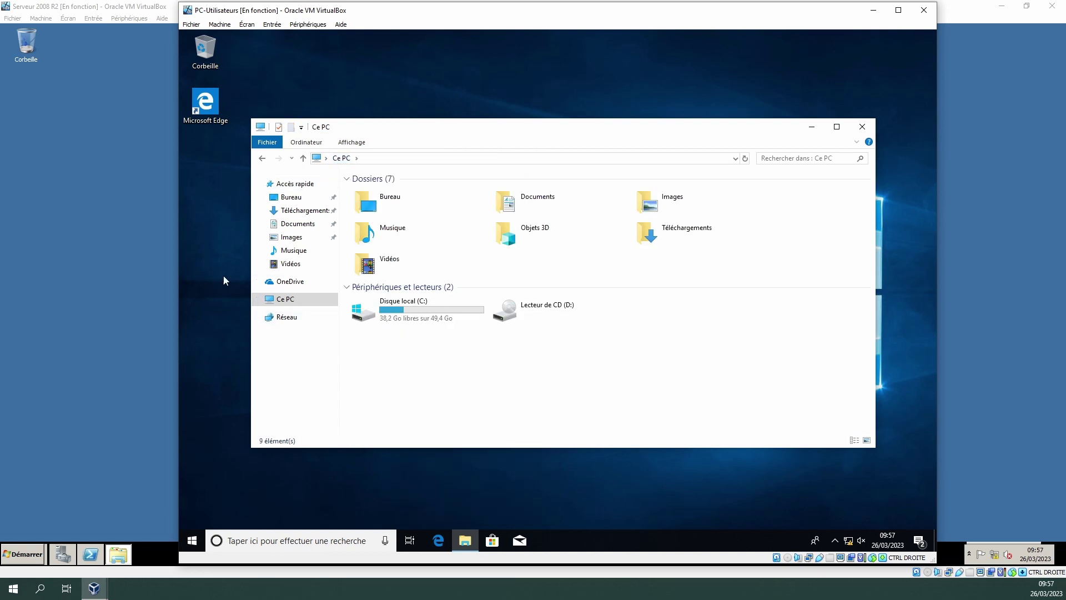
pyautogui.click(863, 129)
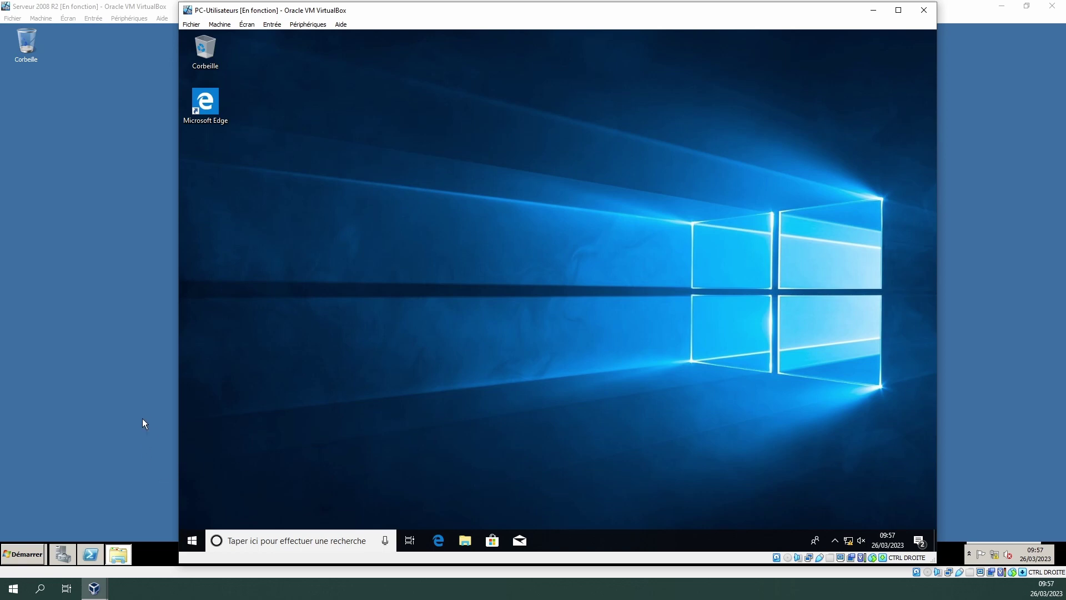
# - Sign out of the Windows 10 client and sign back in with the account password
pyautogui.click(192, 541)
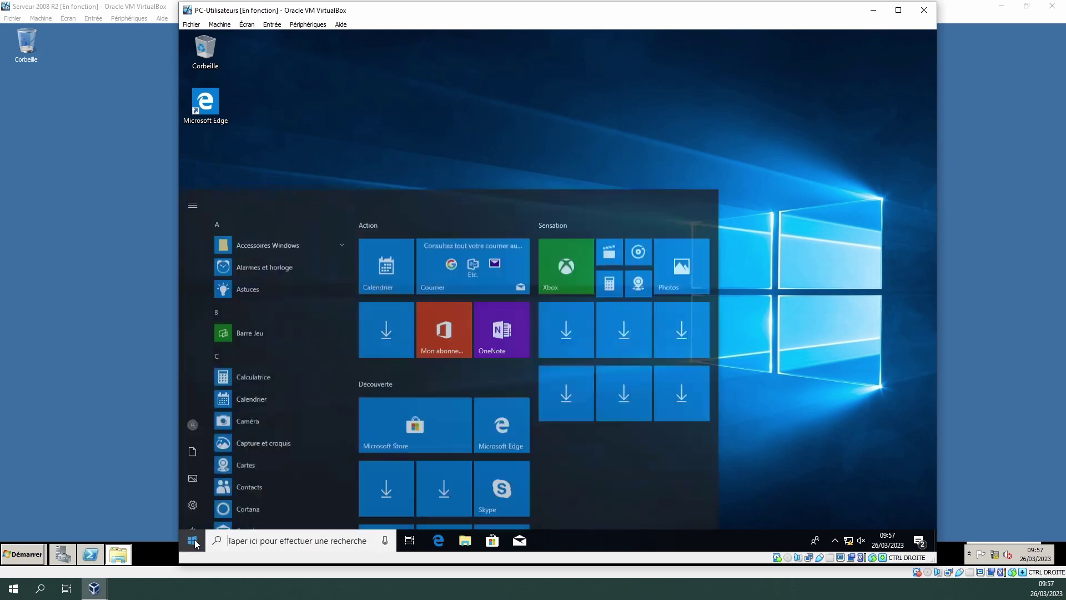
pyautogui.click(192, 407)
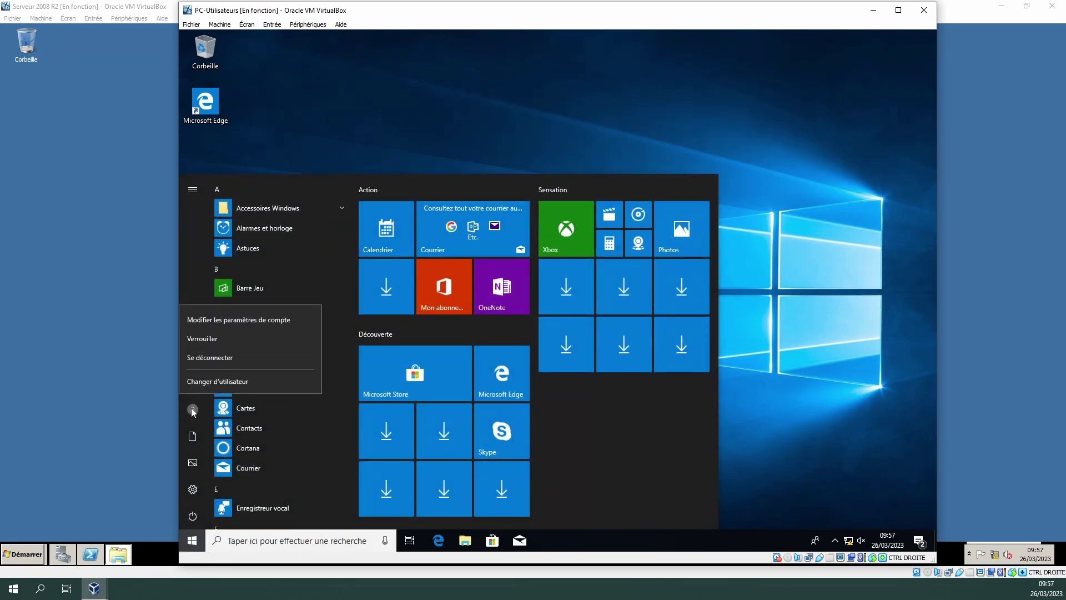
pyautogui.click(211, 358)
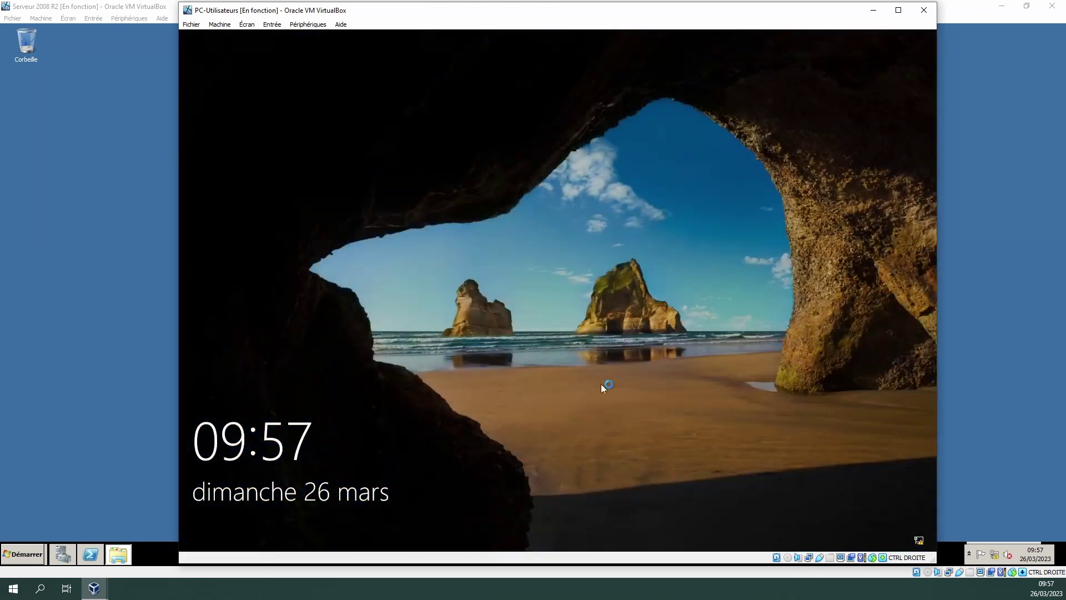
pyautogui.click(592, 373)
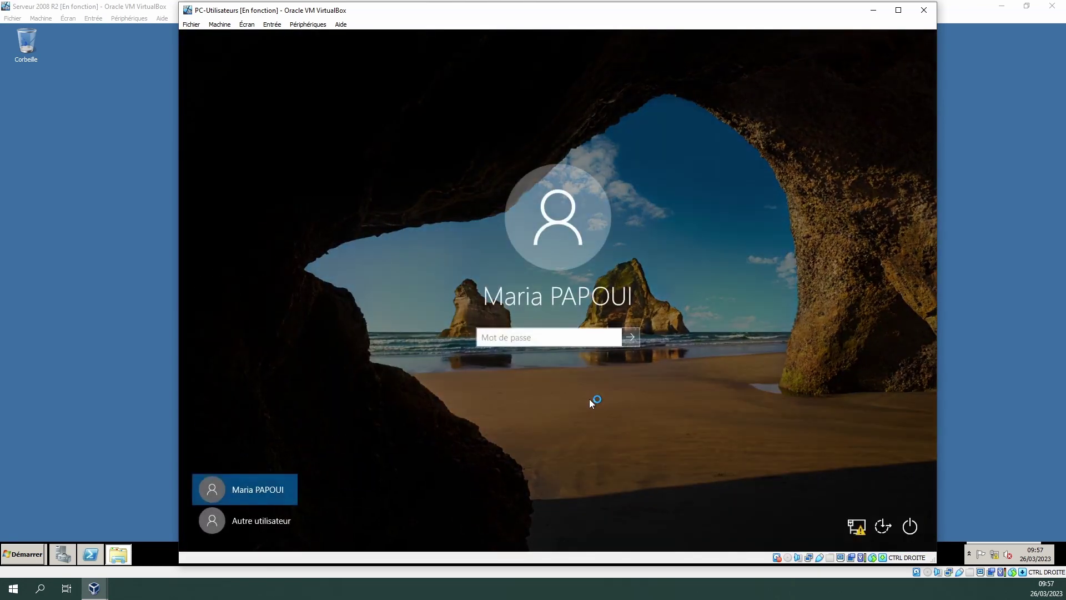
pyautogui.write('*****')
pyautogui.press('Return')
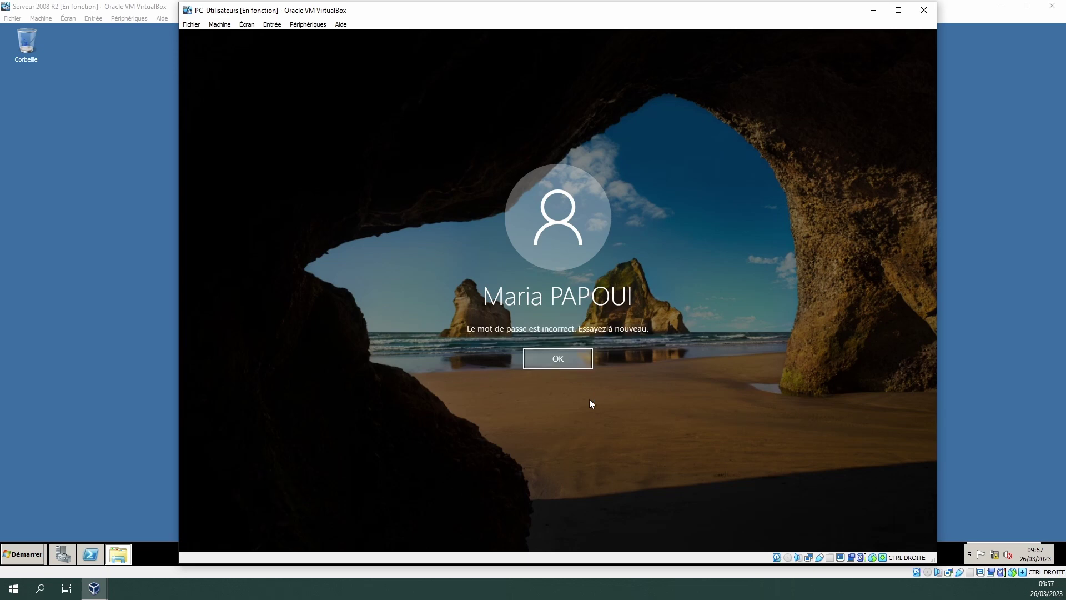
pyautogui.click(567, 364)
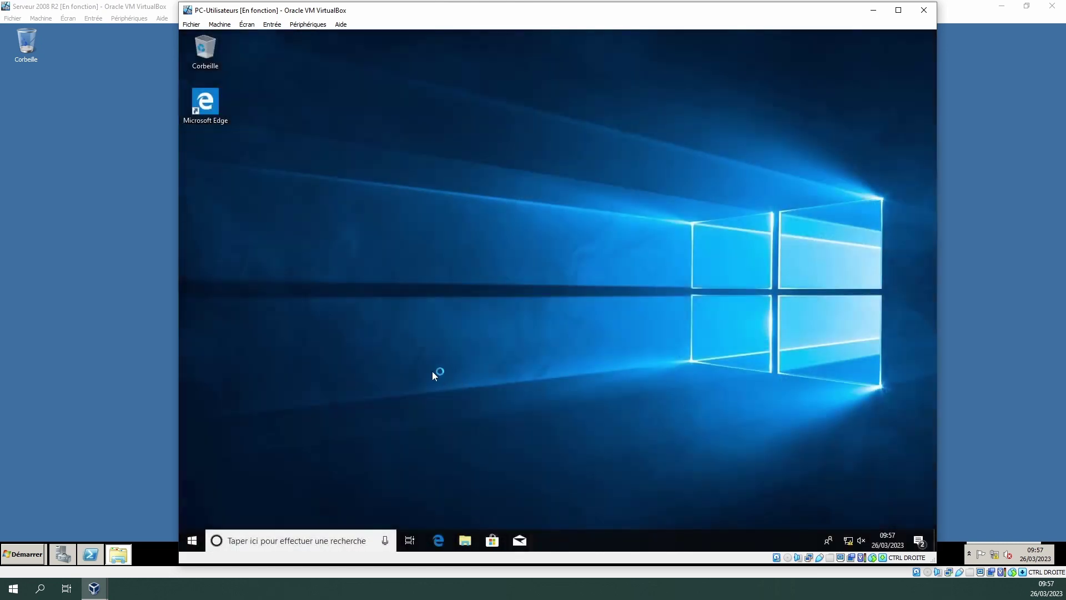
# - Confirm Ce PC lists only Disque local (C:) and Lecteur de CD (D:), then return to the server VM
pyautogui.click(465, 540)
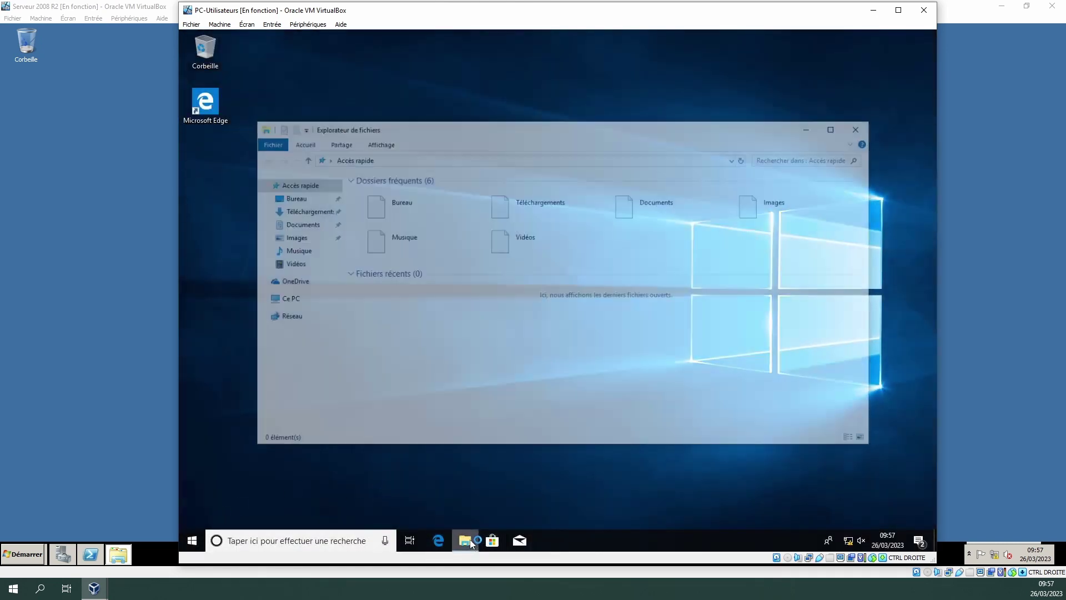
pyautogui.click(286, 299)
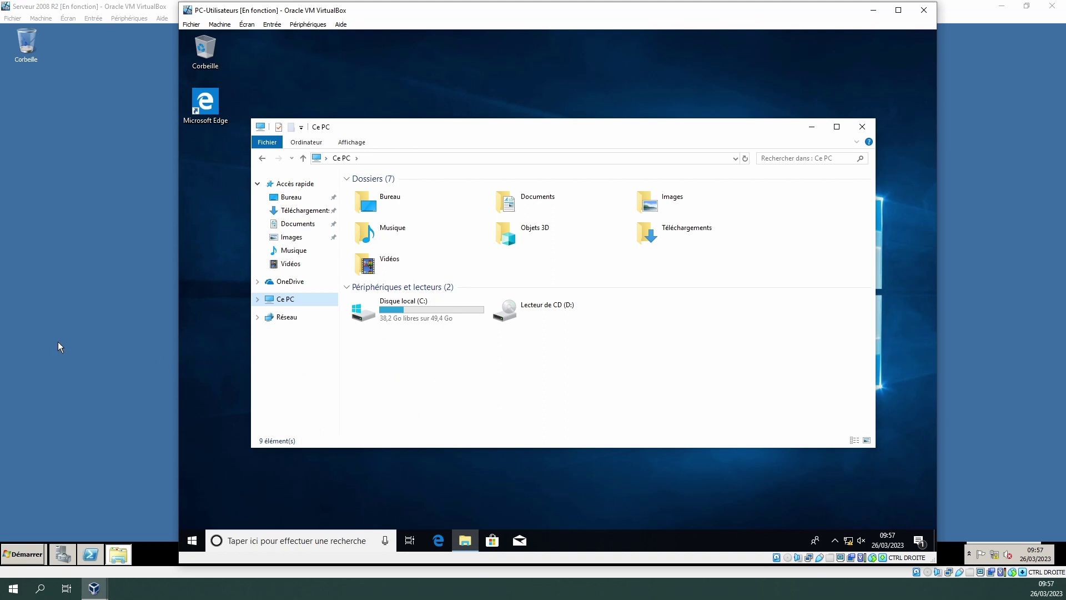
pyautogui.click(104, 331)
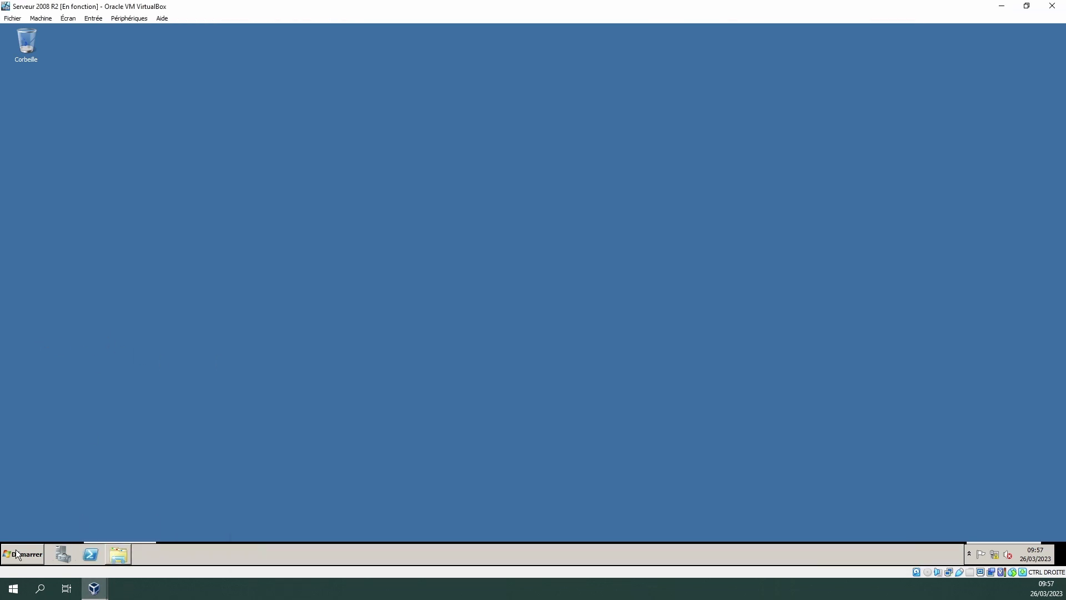
# - Create a GPO named GPP_serveur_support_users linked to OU_Support
pyautogui.click(17, 555)
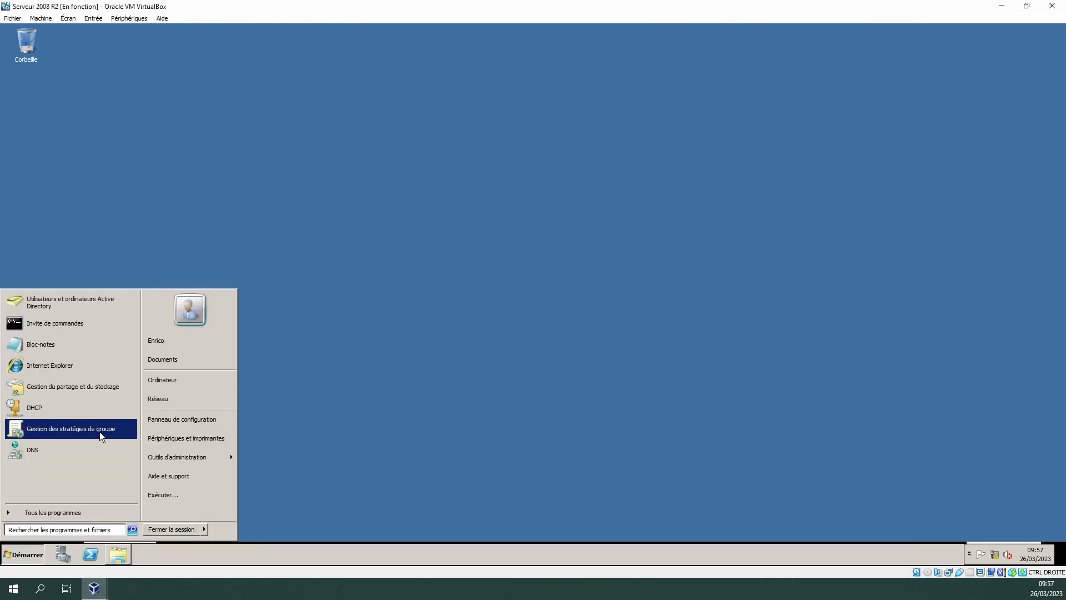
pyautogui.click(72, 429)
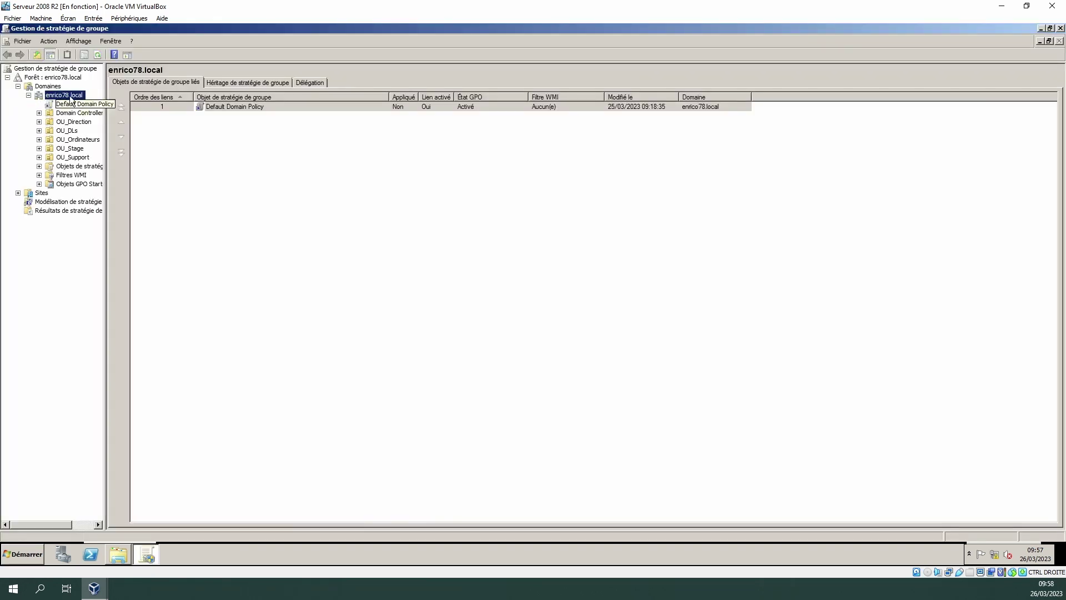
pyautogui.click(76, 160)
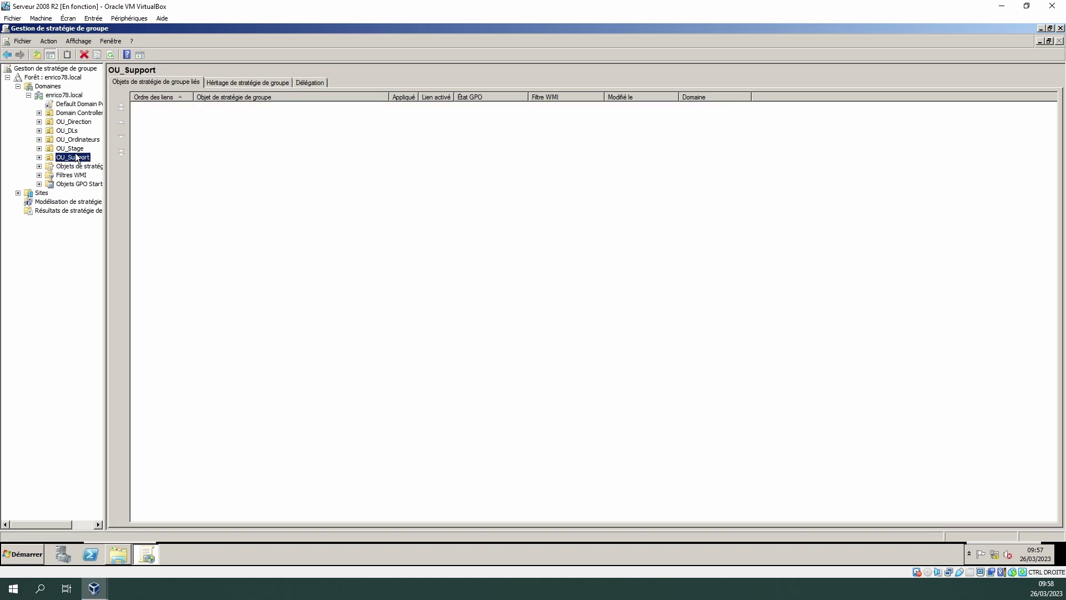
pyautogui.rightClick(75, 159)
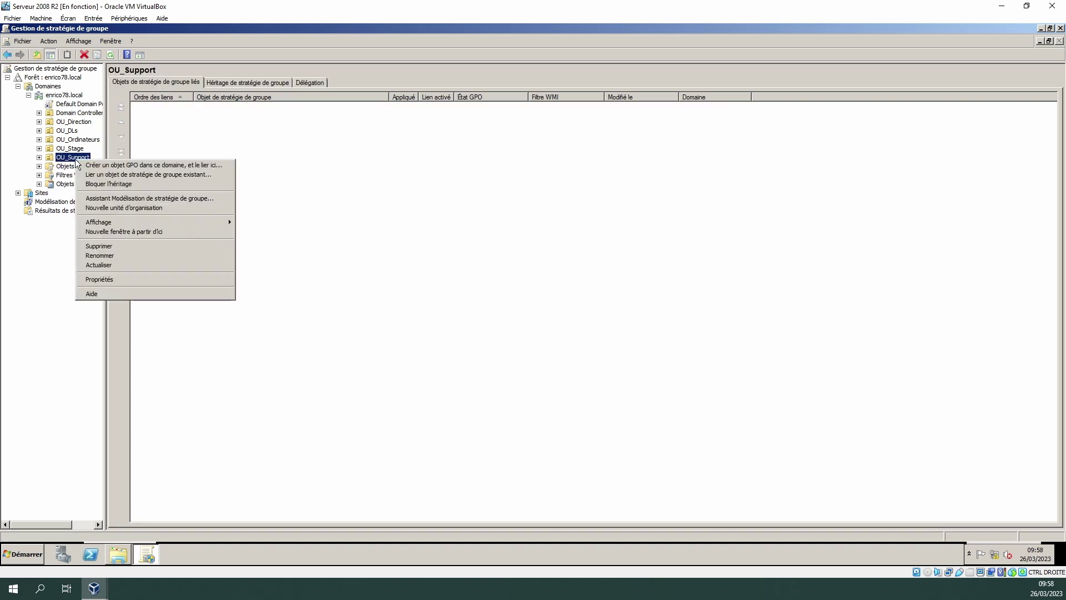
pyautogui.click(142, 166)
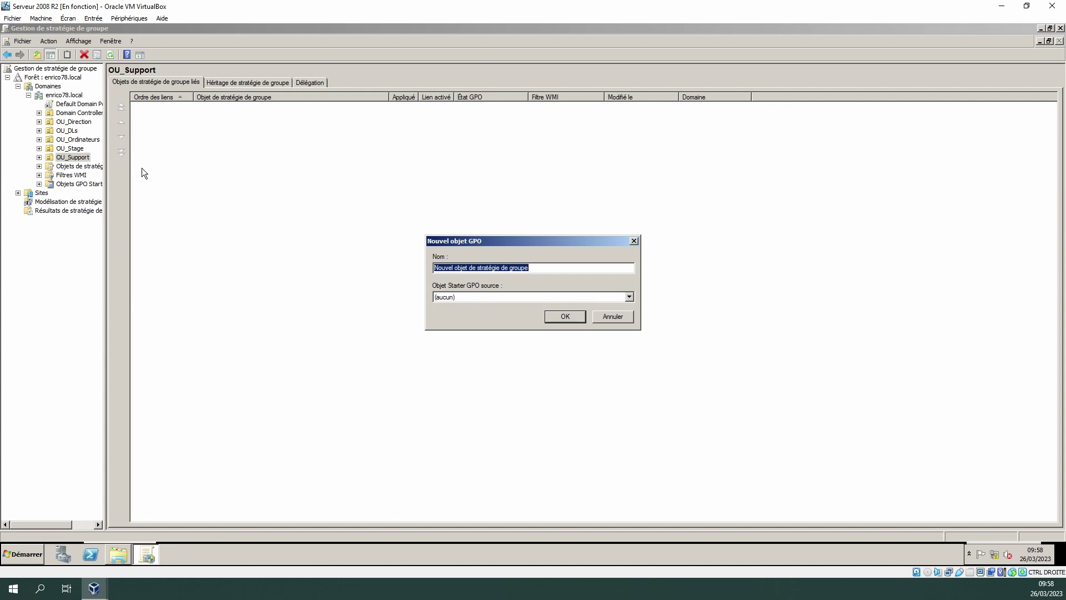
pyautogui.write('GPP_serveur_')
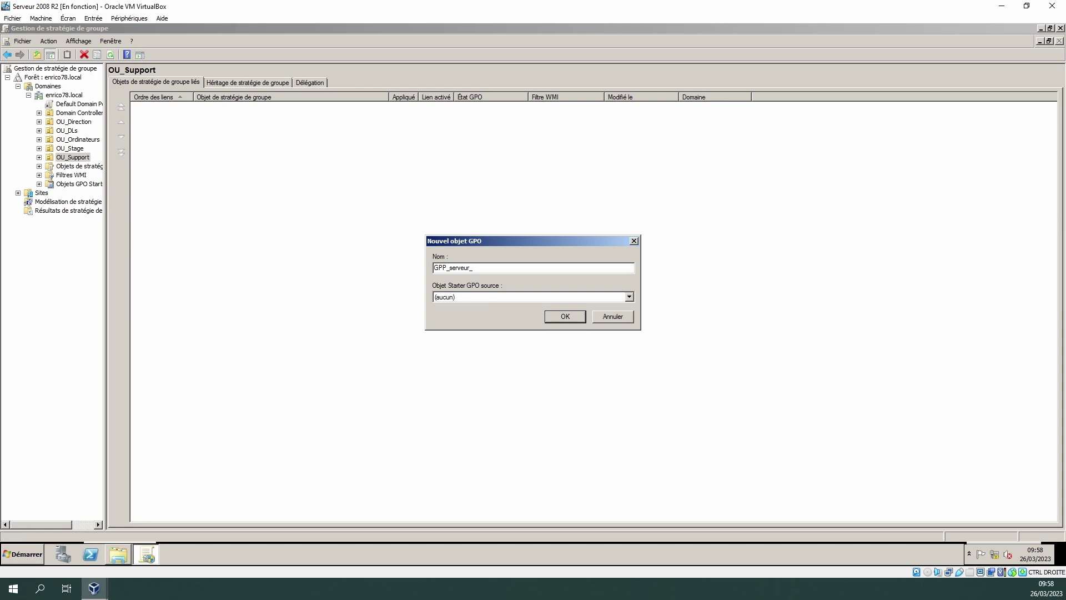
pyautogui.write('ppo')
pyautogui.write('sers')
pyautogui.click(565, 316)
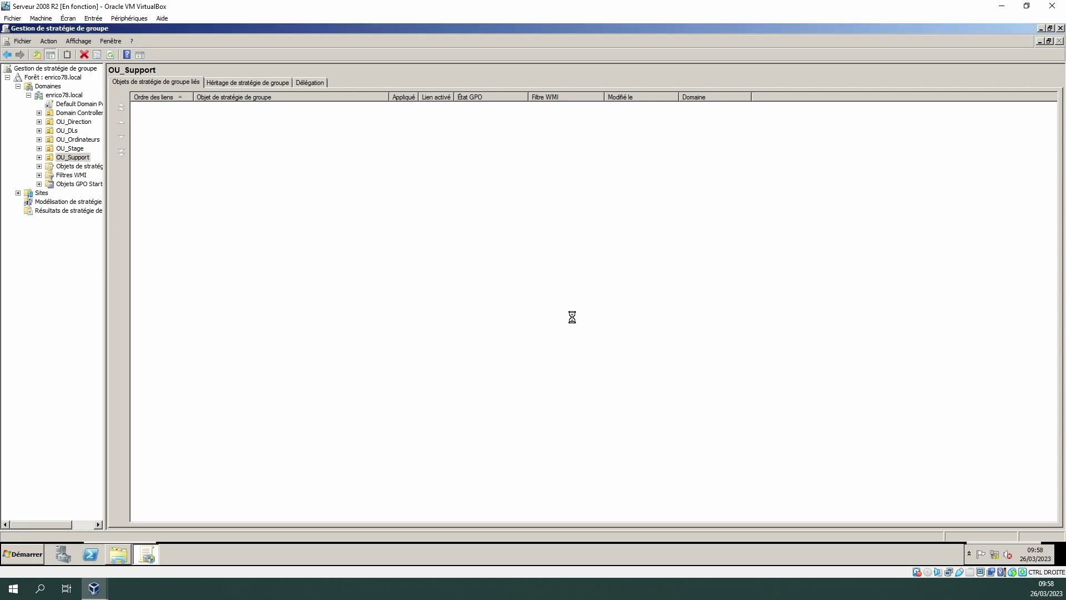
# - Delete the GPP_serveur_support_users link from OU_Support
pyautogui.click(69, 166)
pyautogui.rightClick(72, 166)
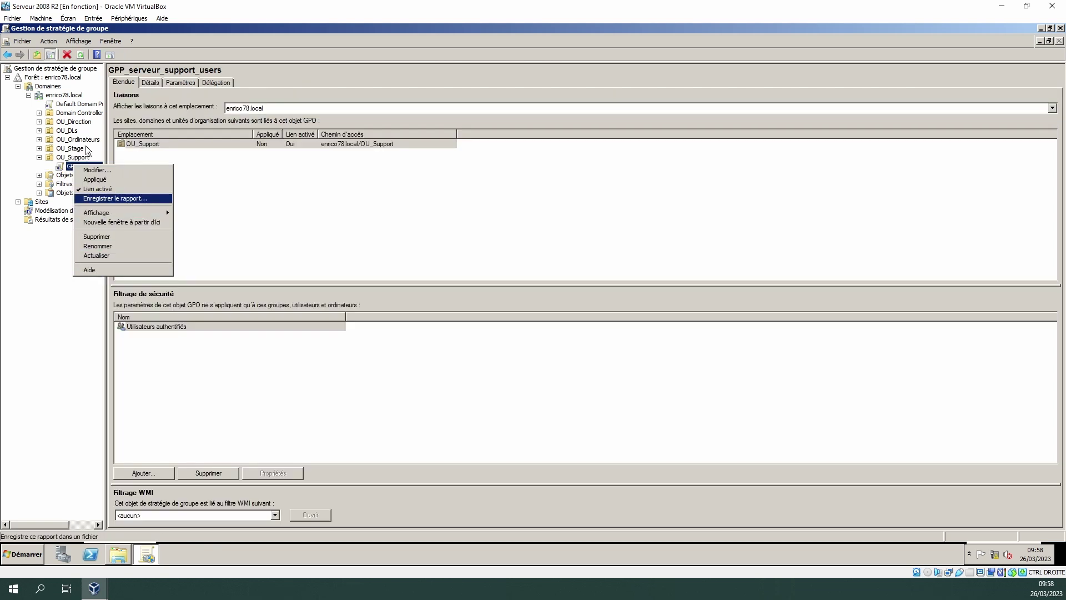
pyautogui.click(63, 175)
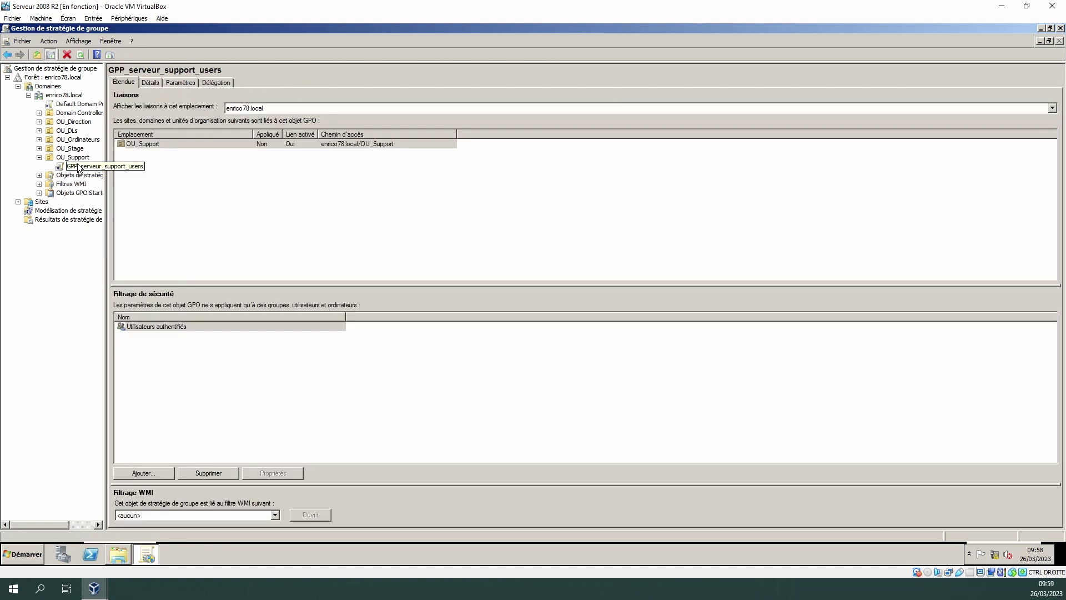
pyautogui.rightClick(78, 165)
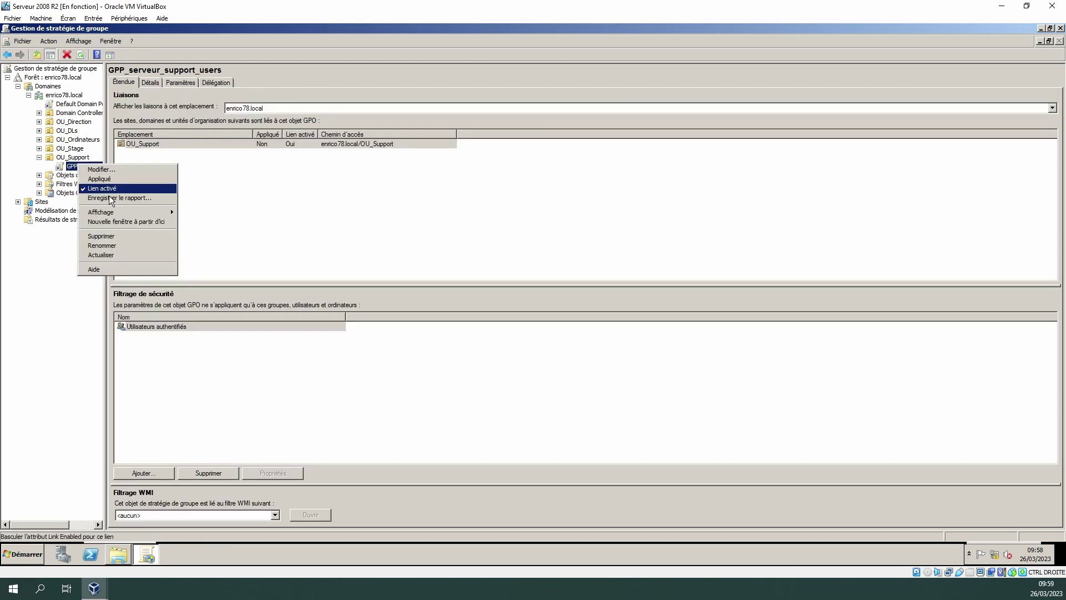
pyautogui.click(101, 236)
pyautogui.click(574, 312)
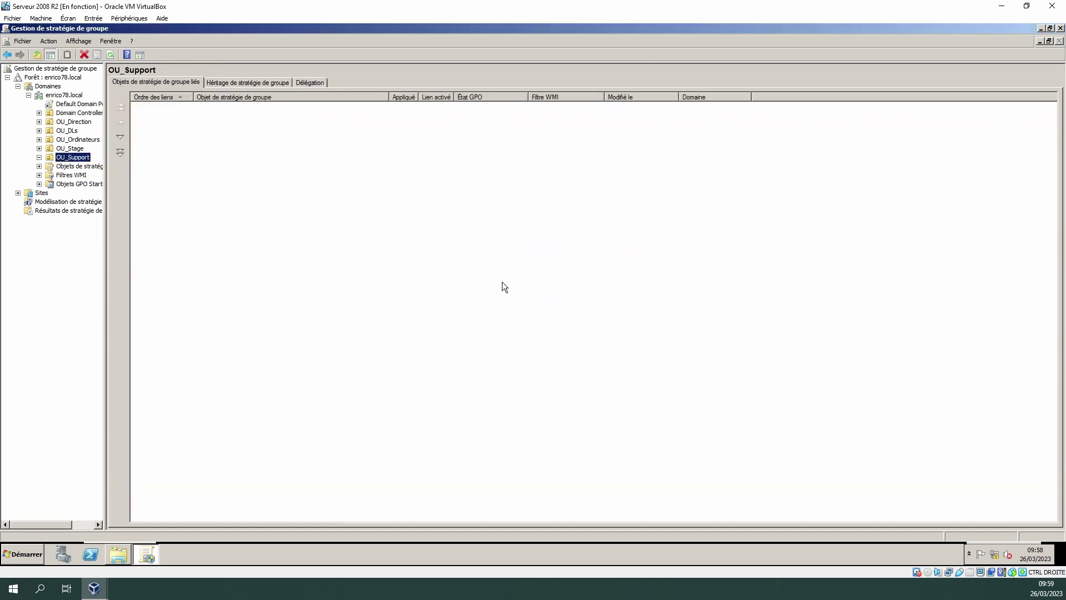
# - Create GPO GP-server-partage-users and link it to the enrico78.local domain
pyautogui.click(62, 97)
pyautogui.rightClick(63, 101)
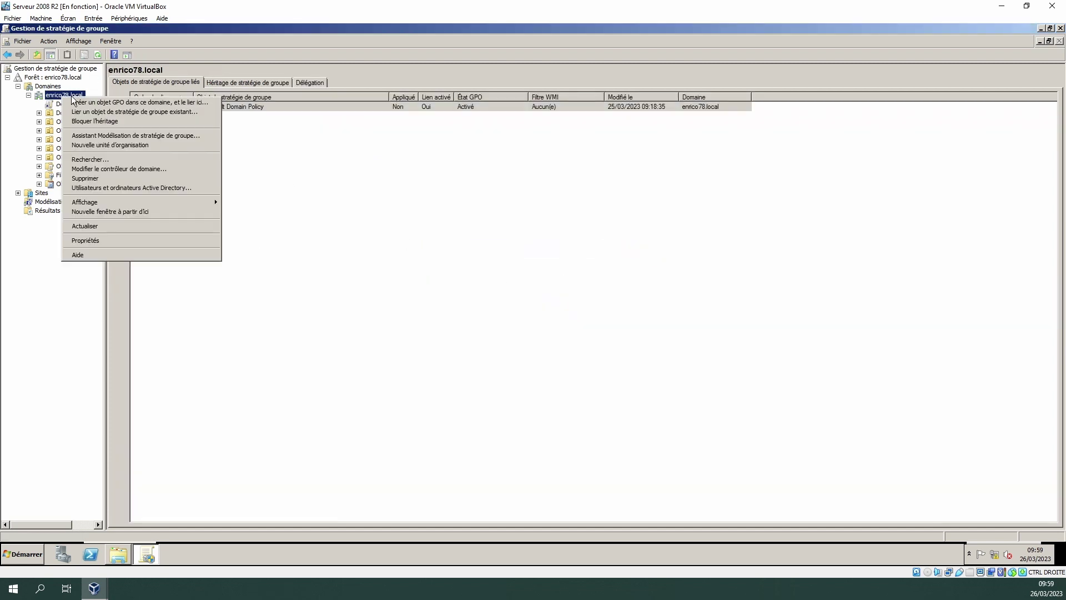
pyautogui.click(109, 103)
pyautogui.write('GP-server-partage-users')
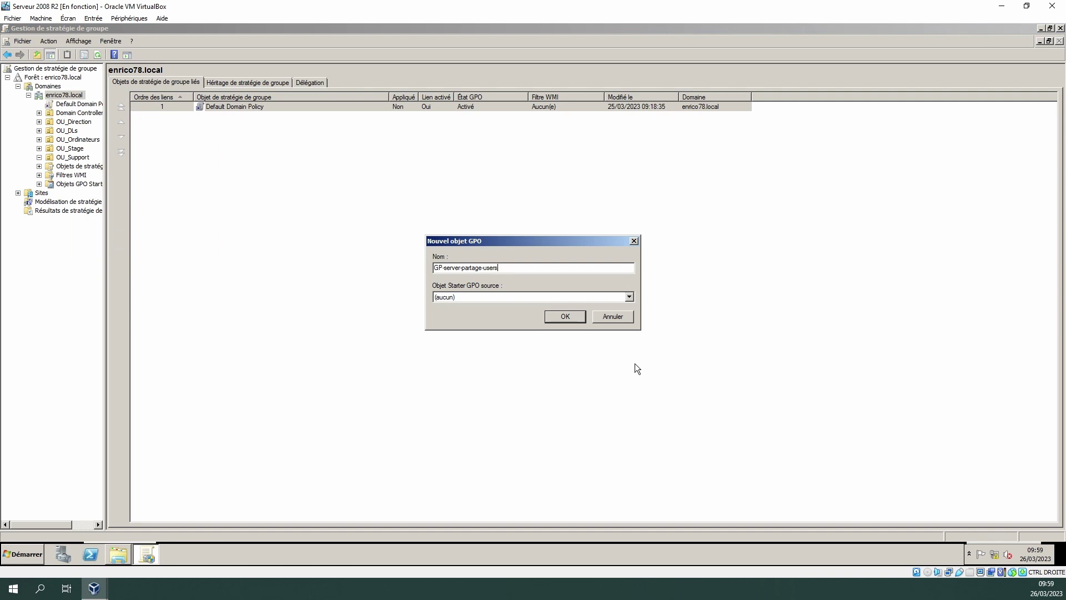
pyautogui.click(565, 316)
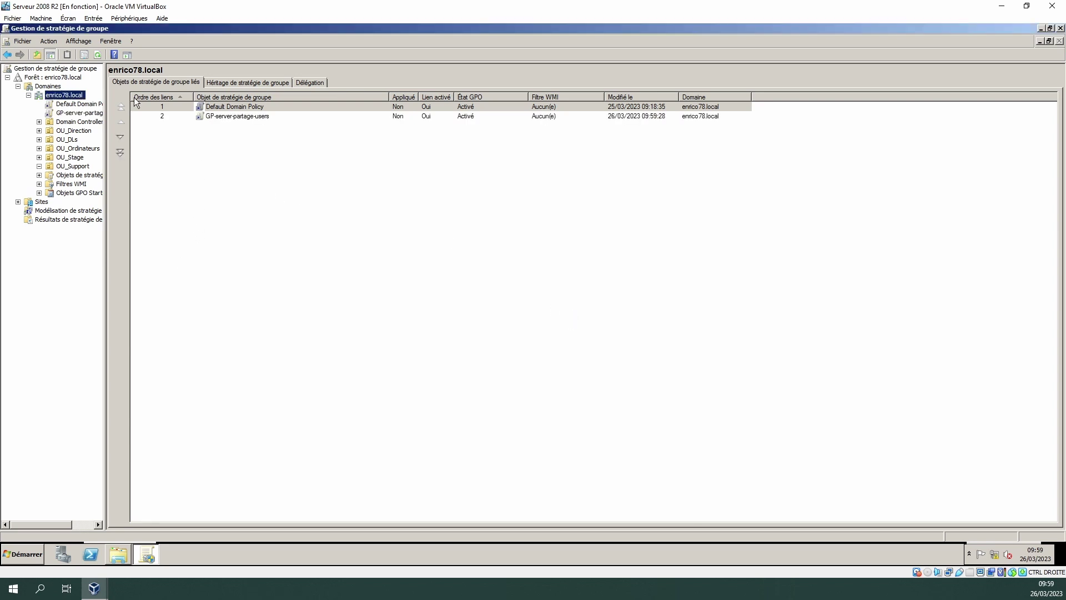
pyautogui.rightClick(77, 115)
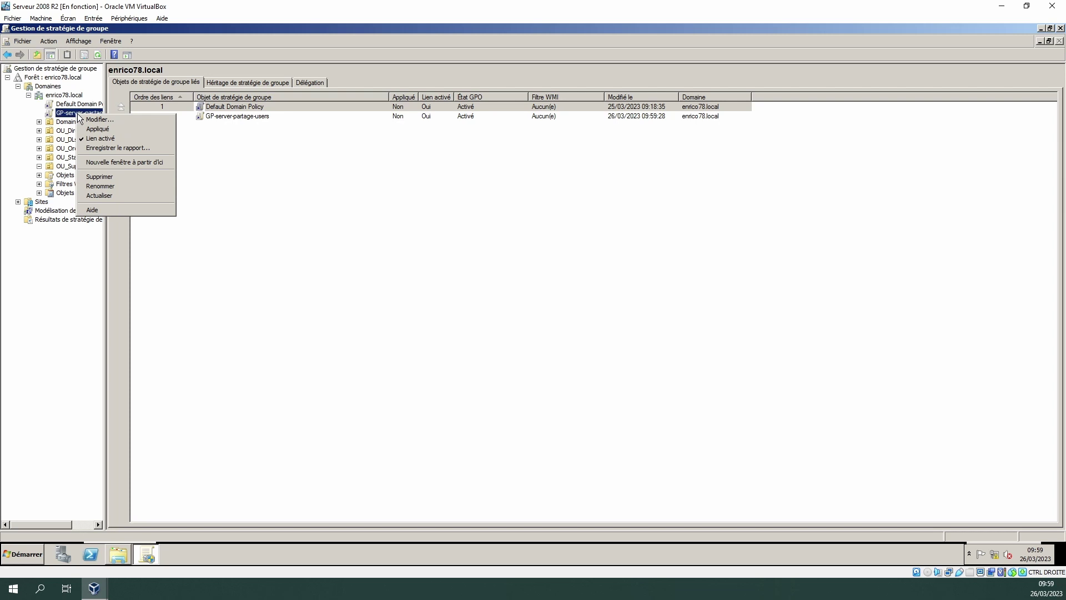
# - Edit GP-server-partage-users and go to User Configuration > Préférences > Paramètres Windows > Mappages de lecteurs
pyautogui.click(101, 120)
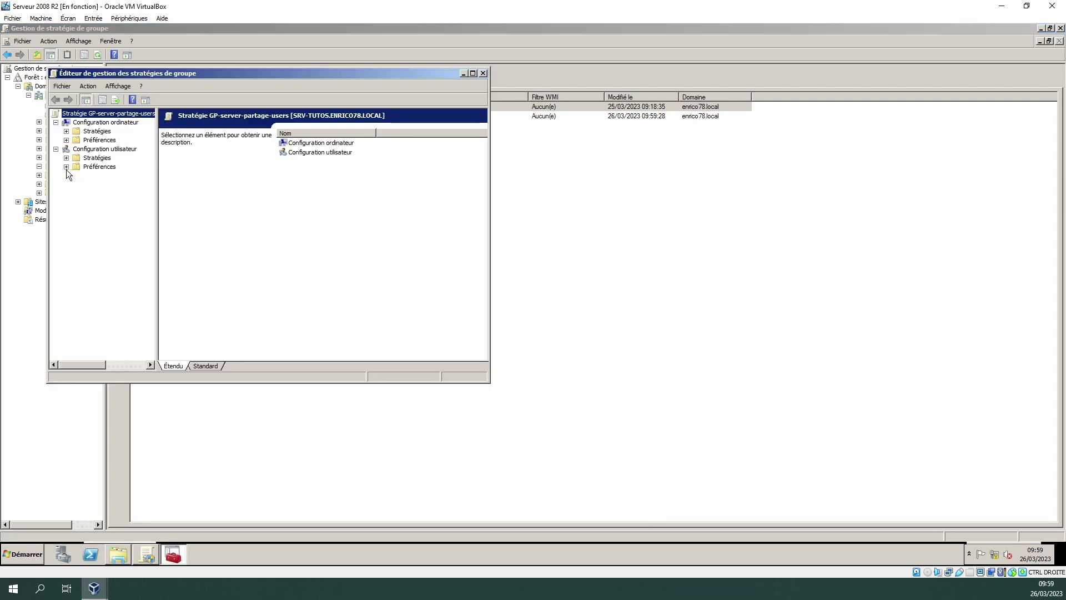
pyautogui.click(66, 167)
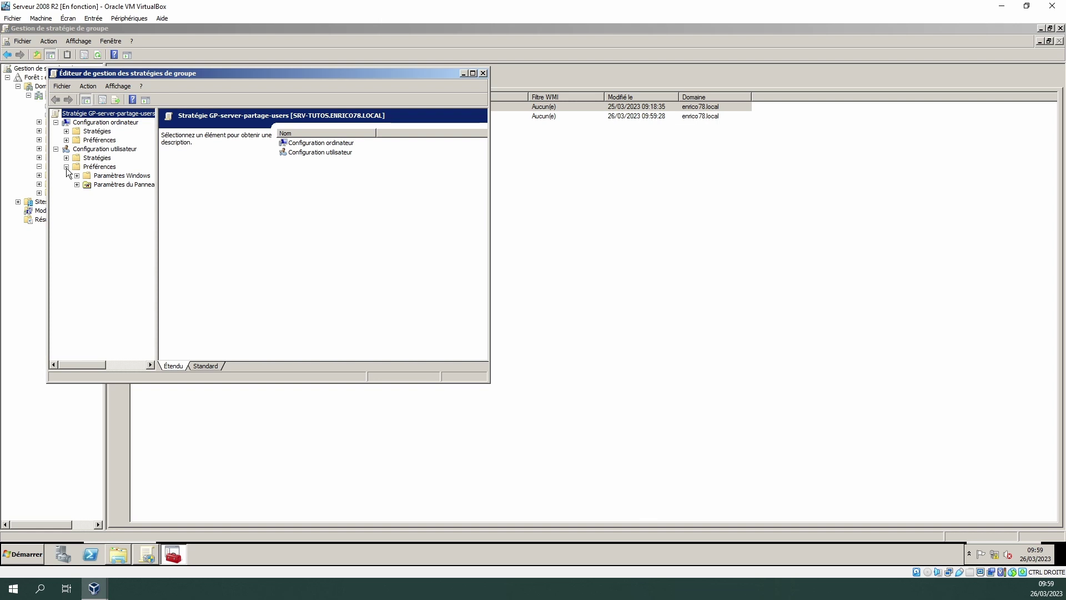
pyautogui.click(111, 185)
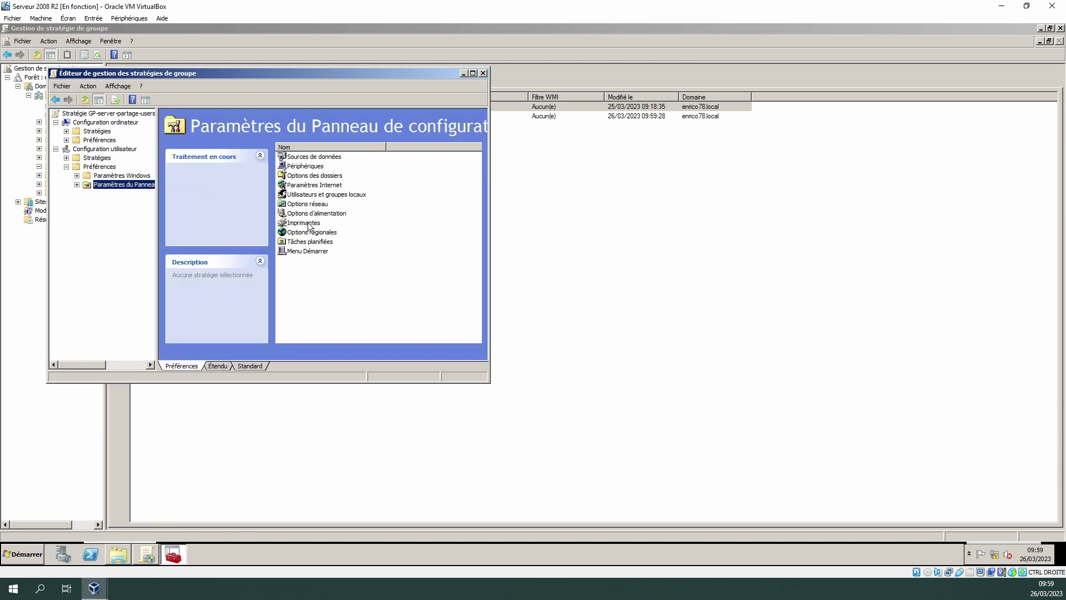
pyautogui.click(76, 177)
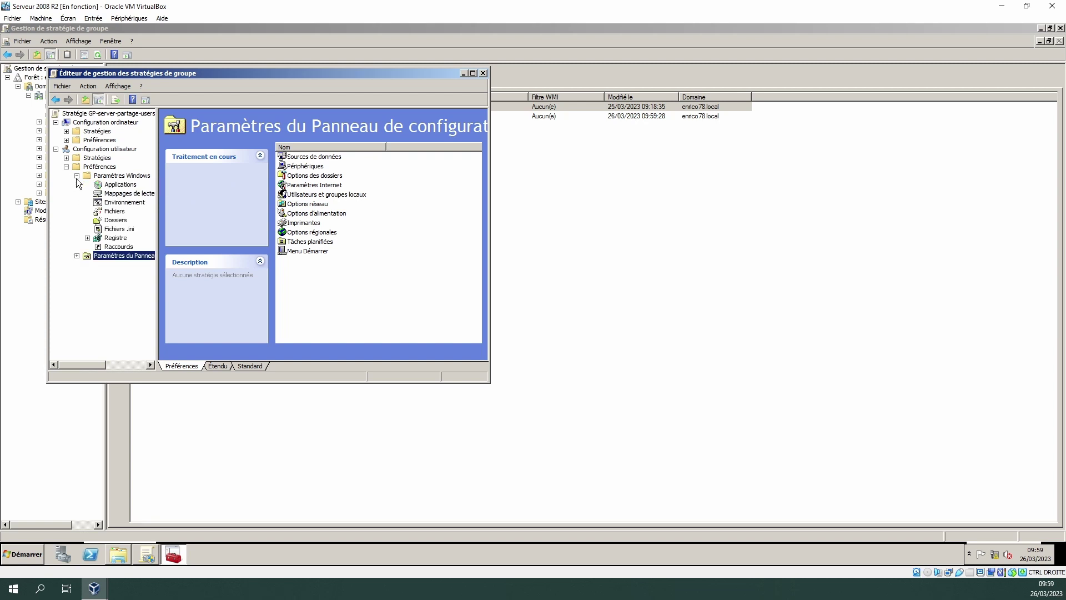
pyautogui.click(134, 194)
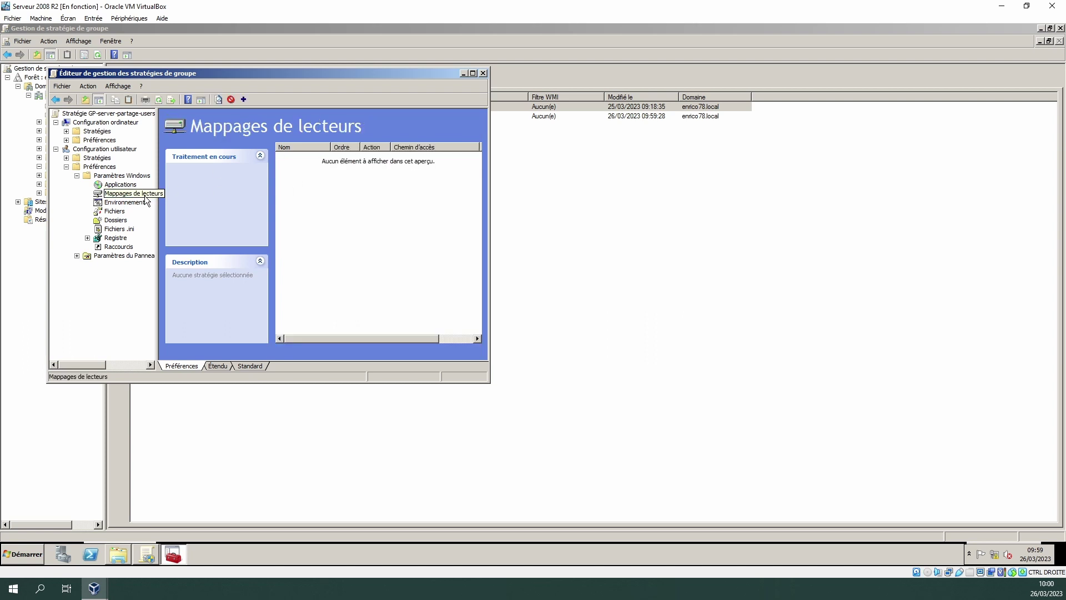
# - Start a new Lecteur mappé entry under Mappages de lecteurs
pyautogui.rightClick(140, 193)
pyautogui.moveTo(173, 201)
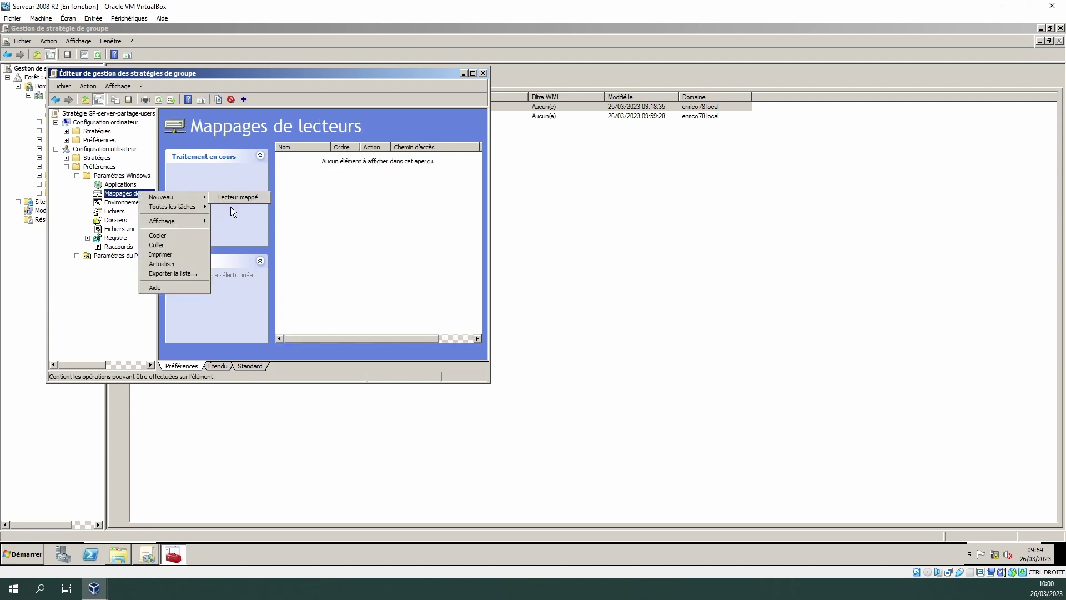
pyautogui.click(253, 200)
pyautogui.click(287, 164)
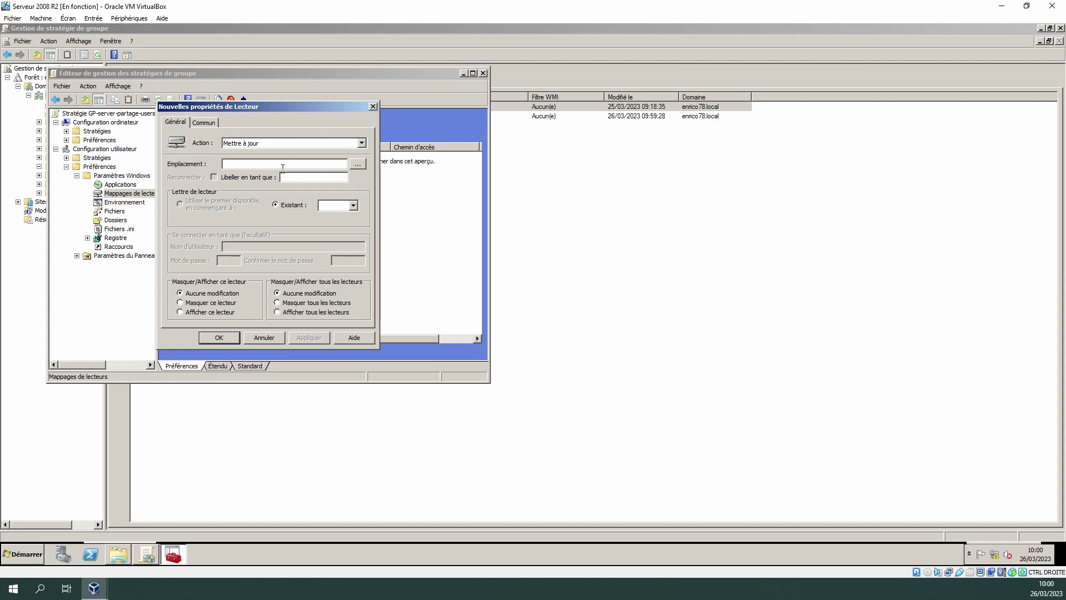
# - Copy the Partages share's network path \\SRV-TUTOS\Partages from its Partage properties
pyautogui.click(118, 555)
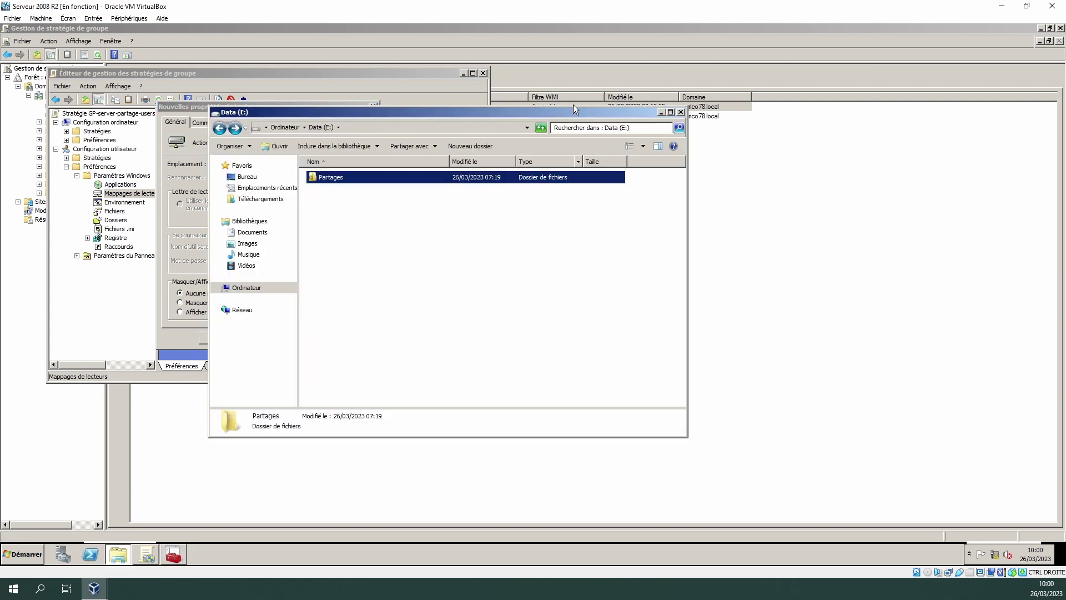
pyautogui.rightClick(327, 179)
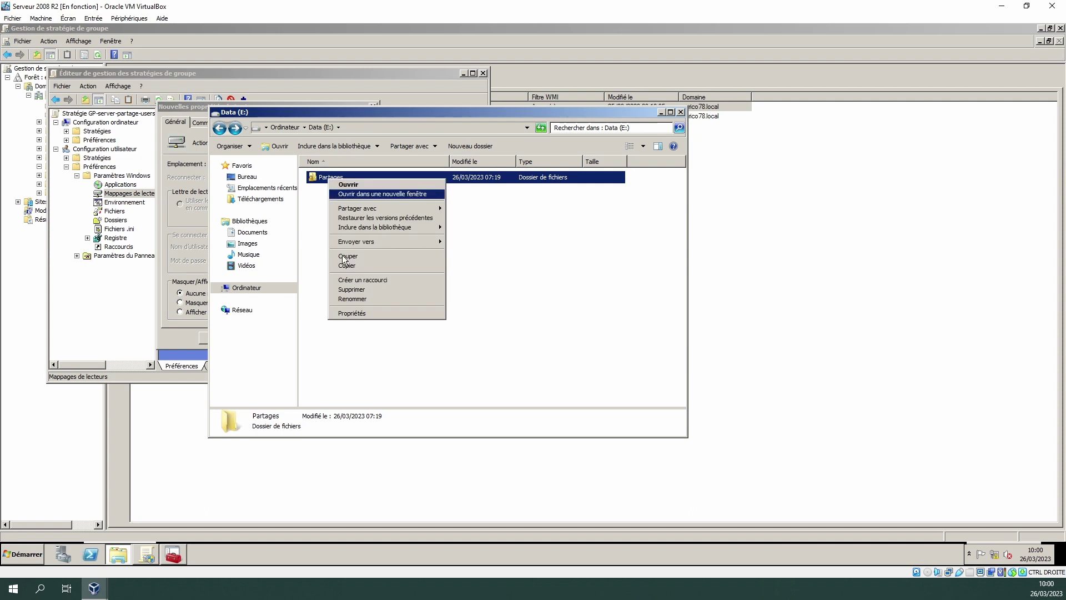
pyautogui.click(349, 311)
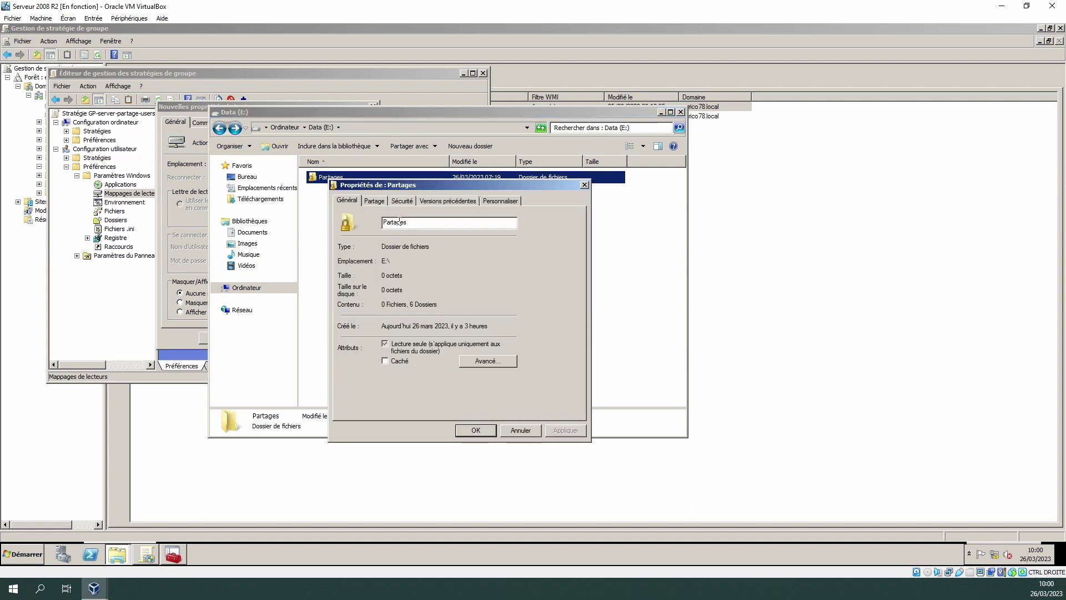
pyautogui.click(402, 202)
pyautogui.click(375, 201)
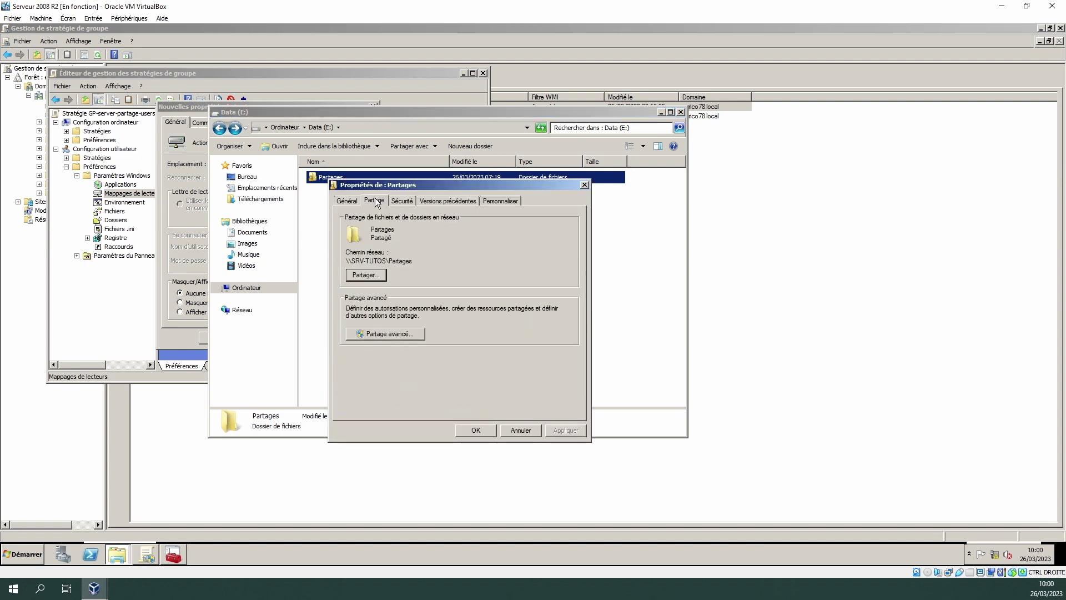
pyautogui.moveTo(403, 265); pyautogui.dragTo(333, 259)
pyautogui.press('super+c')
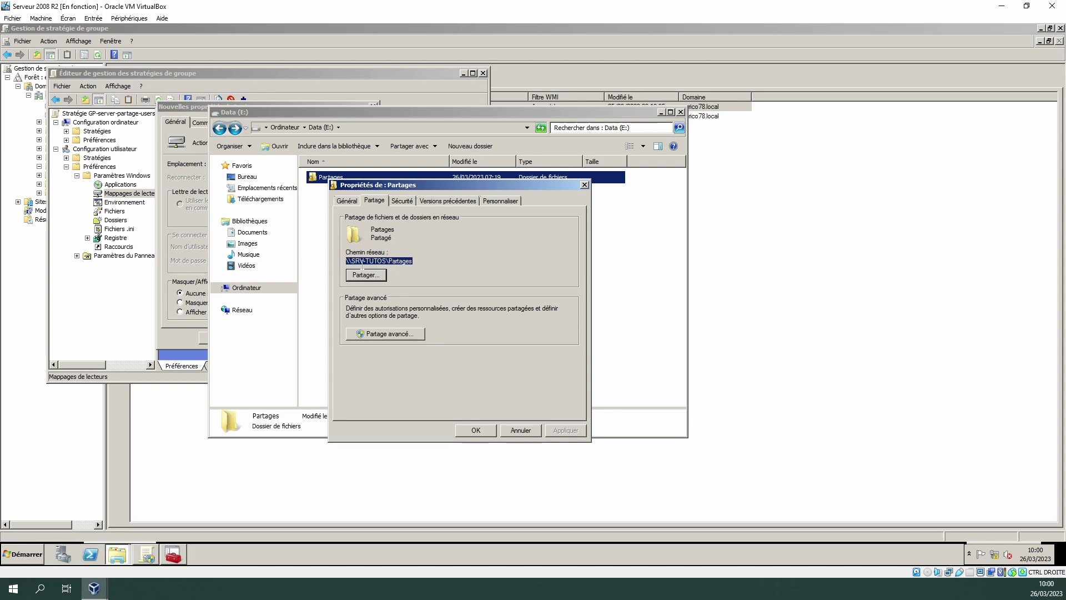
pyautogui.rightClick(394, 259)
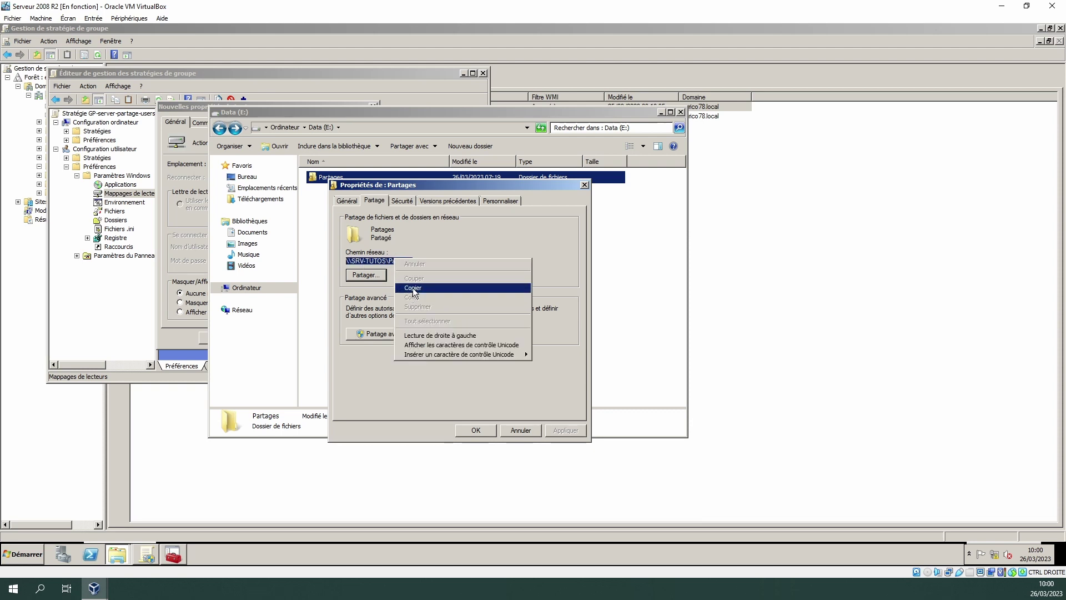
pyautogui.click(412, 288)
pyautogui.click(475, 431)
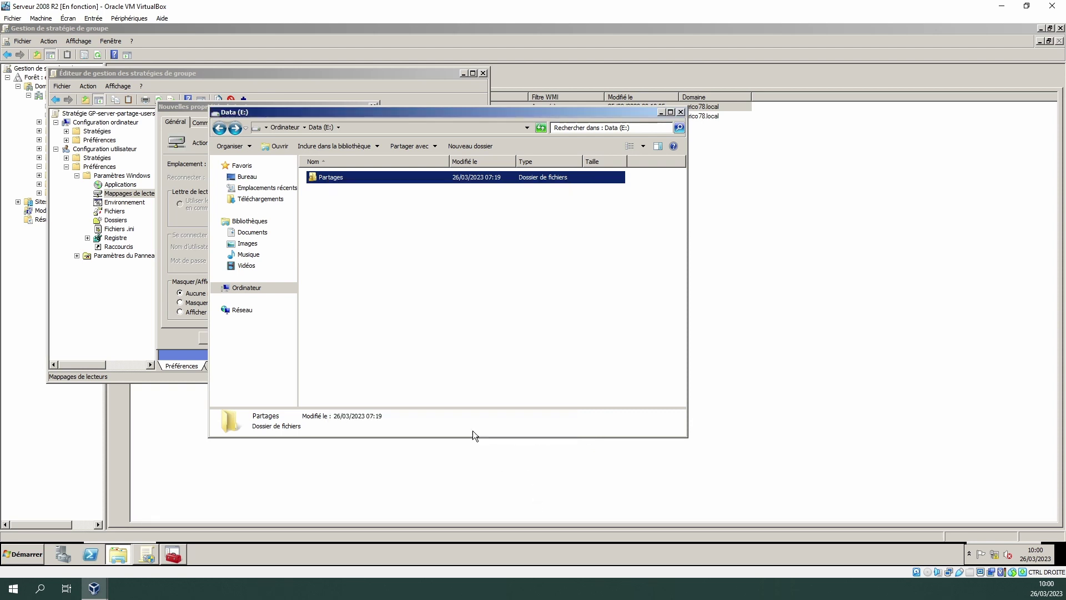
pyautogui.click(354, 128)
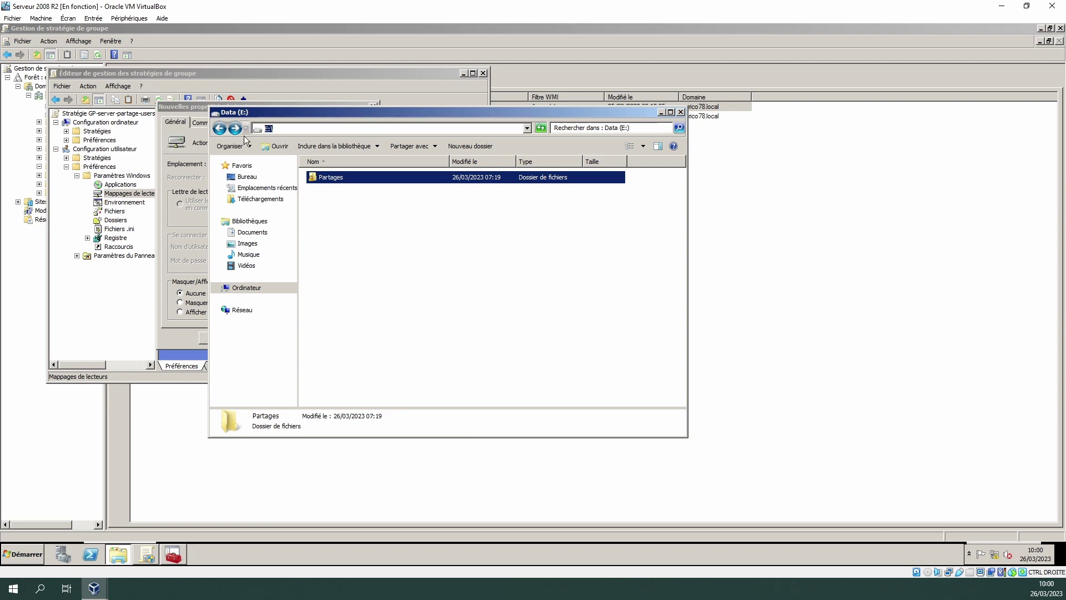
pyautogui.click(180, 175)
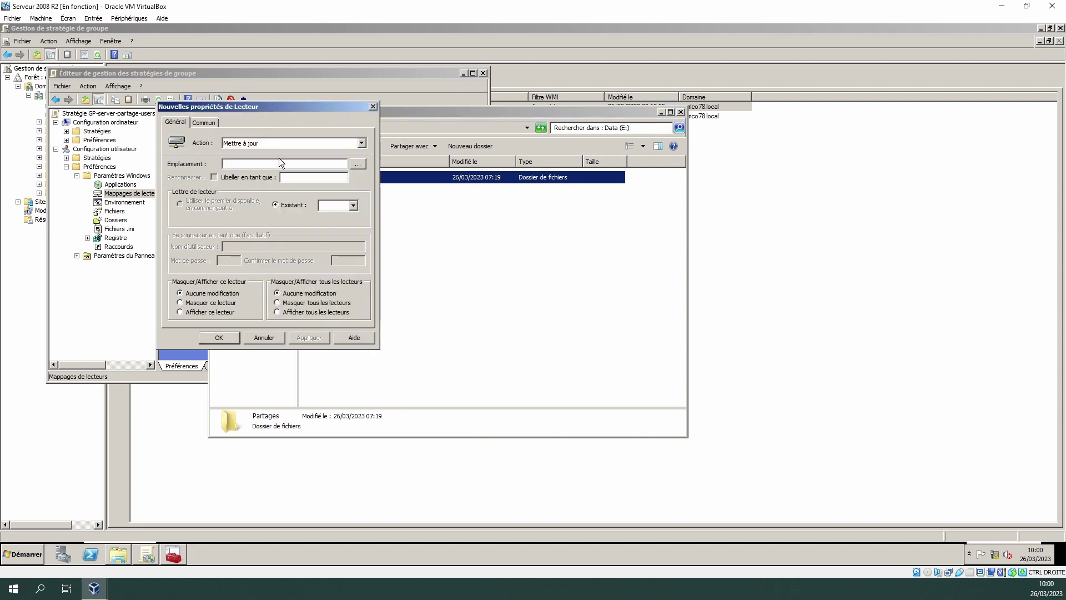
# - Set the mapped drive location to \\SRV-TUTOS\Partages using drive letter E
pyautogui.rightClick(276, 164)
pyautogui.click(286, 202)
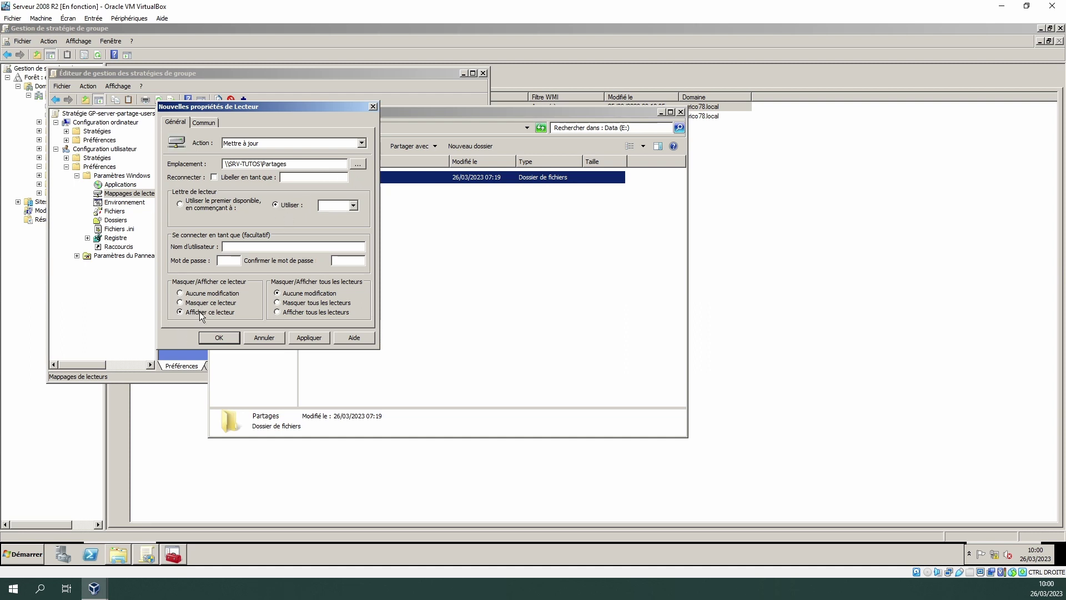
pyautogui.click(354, 206)
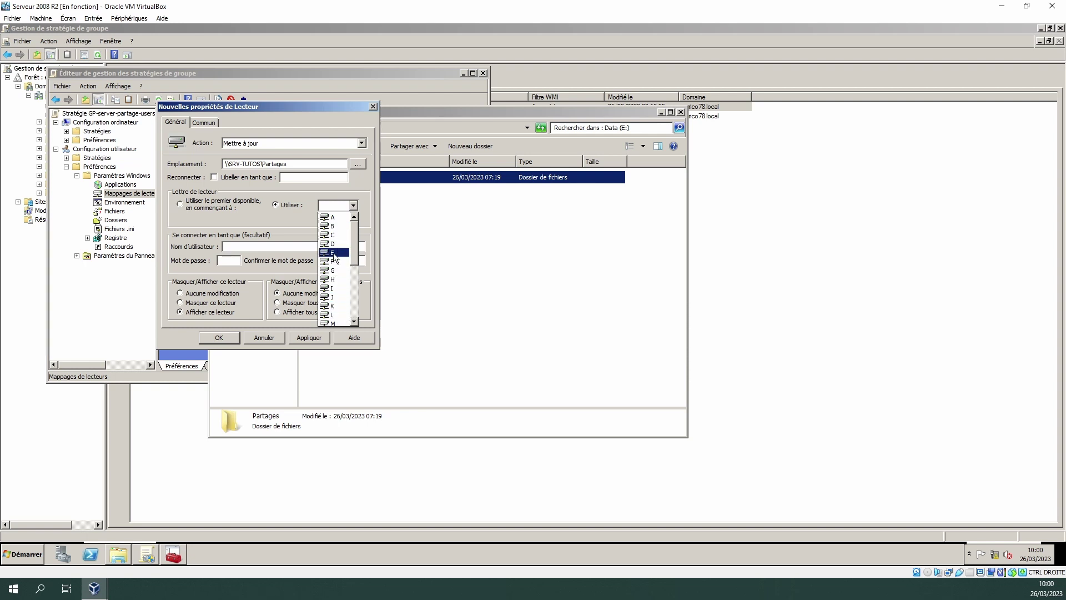
pyautogui.click(333, 252)
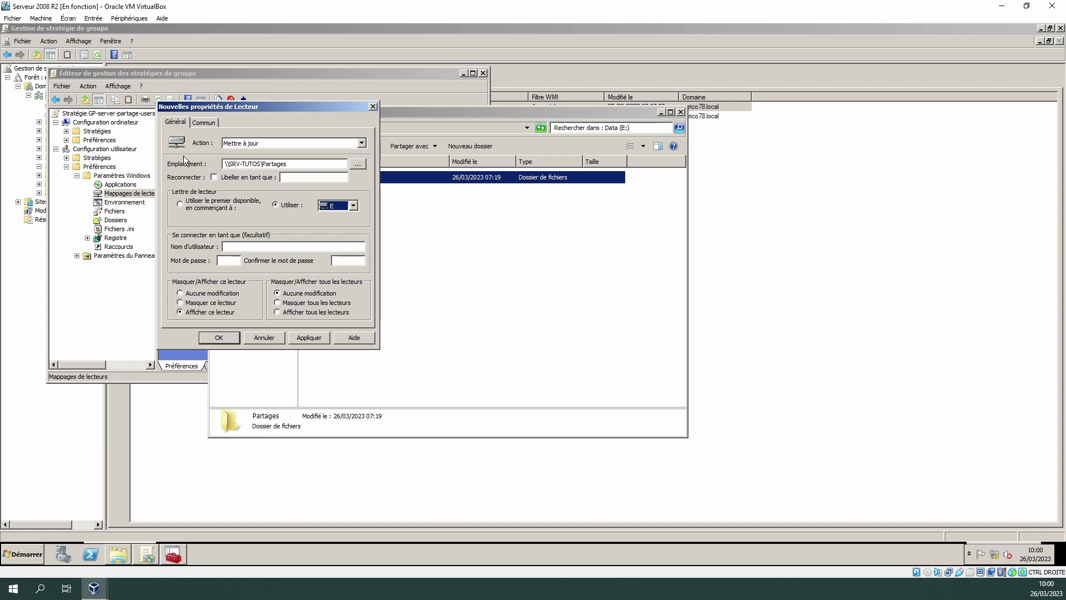
# - Make the mapping removed when no longer applied, accepting Replace mode, and save it
pyautogui.click(204, 124)
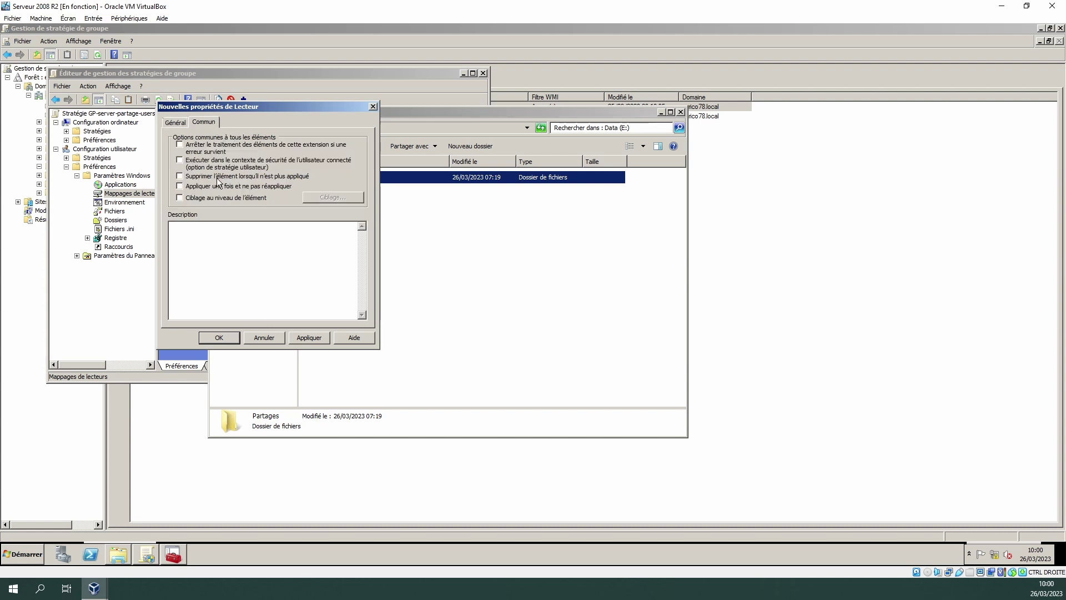
pyautogui.click(222, 176)
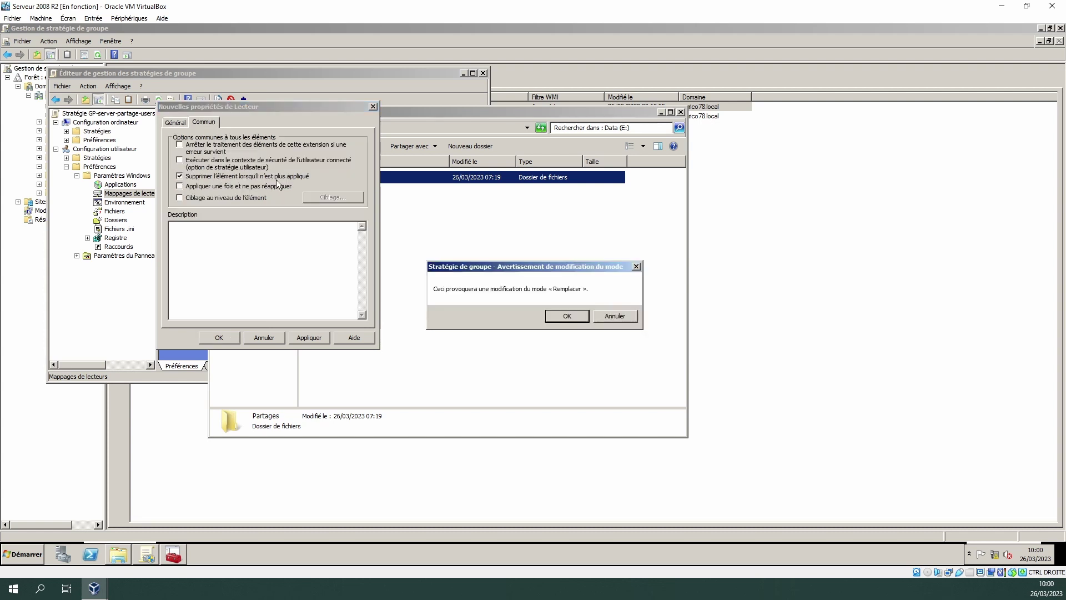
pyautogui.click(568, 316)
pyautogui.click(313, 340)
pyautogui.click(214, 337)
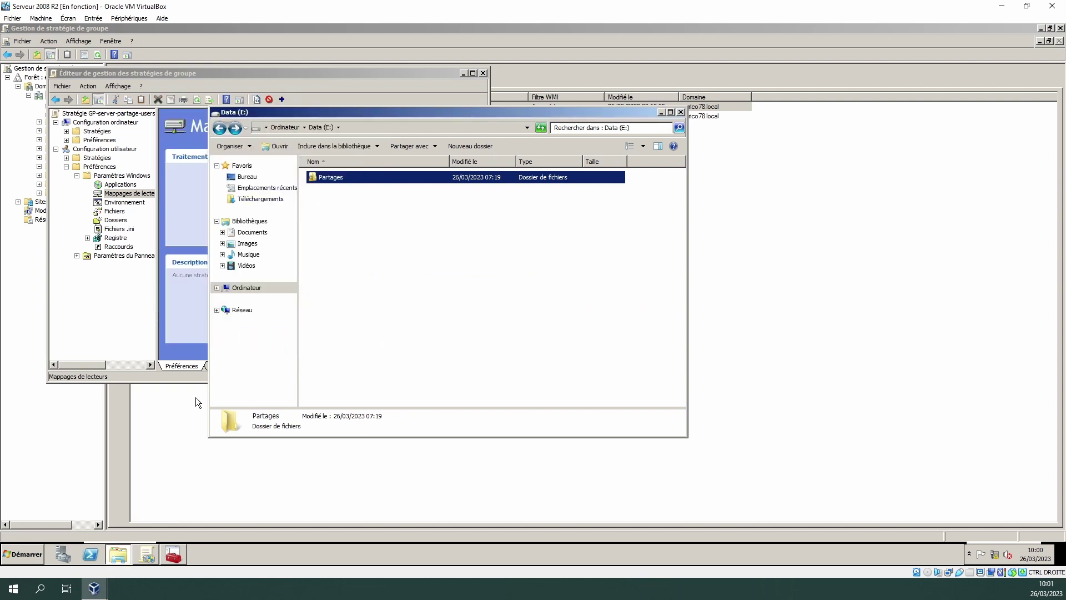
# - On the client VM, run gpupdate /force to apply the new drive mapping
pyautogui.moveTo(94, 589)
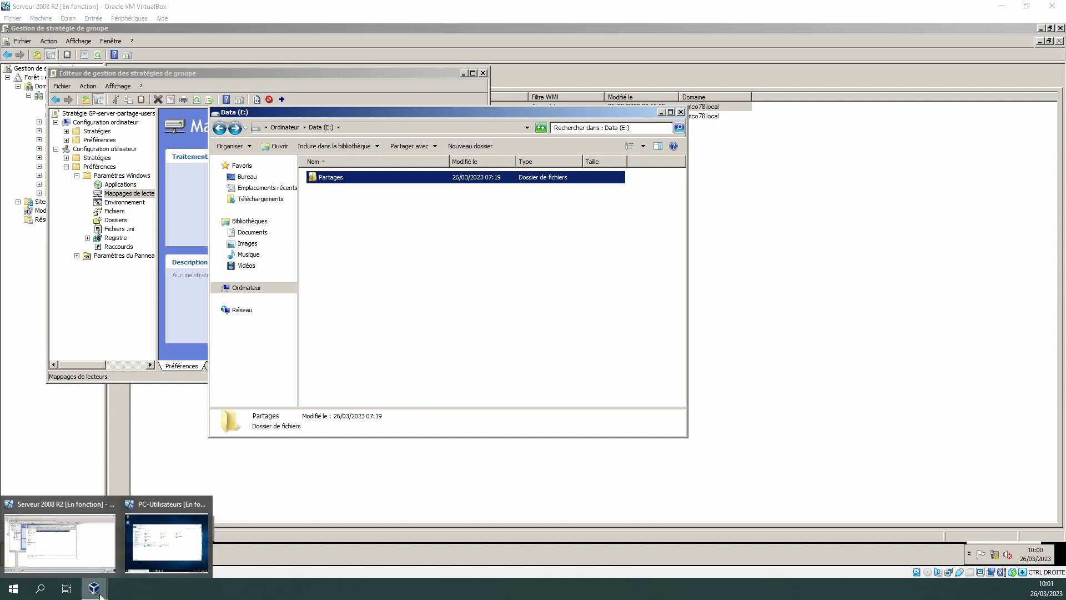
pyautogui.click(168, 541)
pyautogui.click(188, 544)
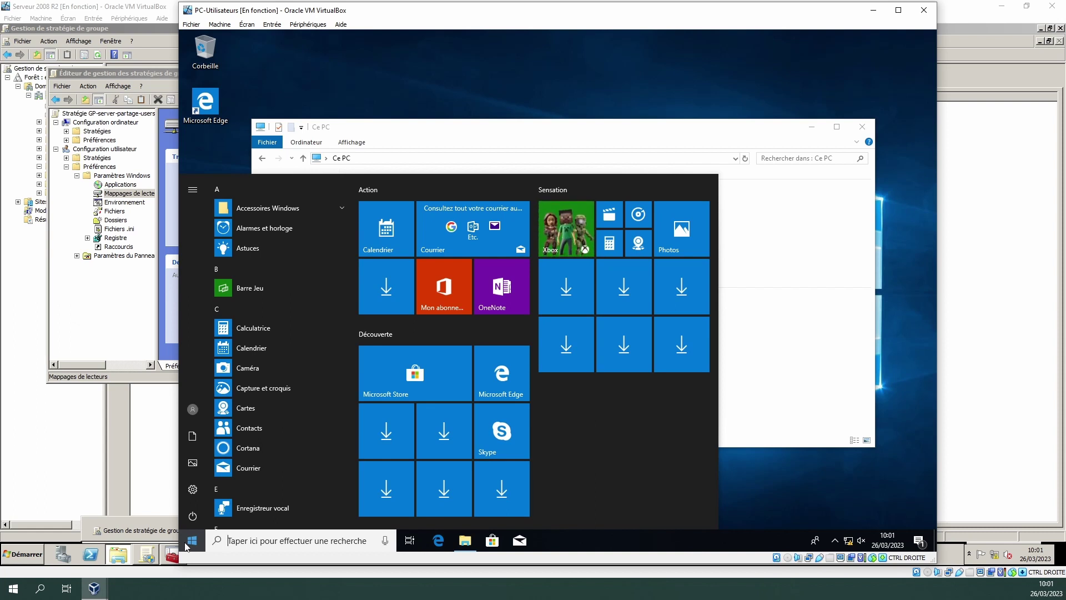
pyautogui.write('gp')
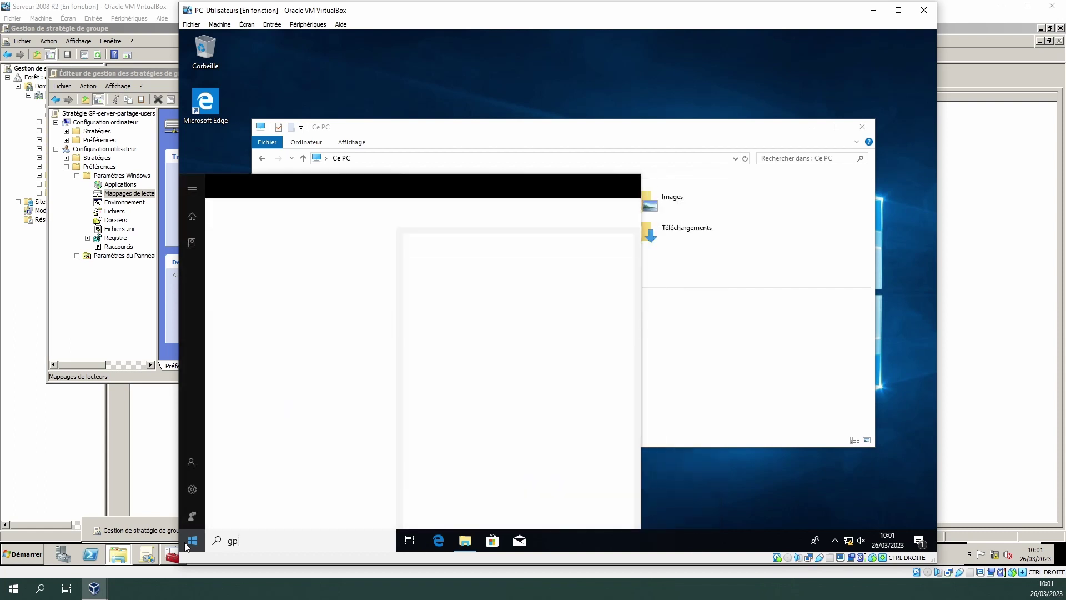
pyautogui.write('update')
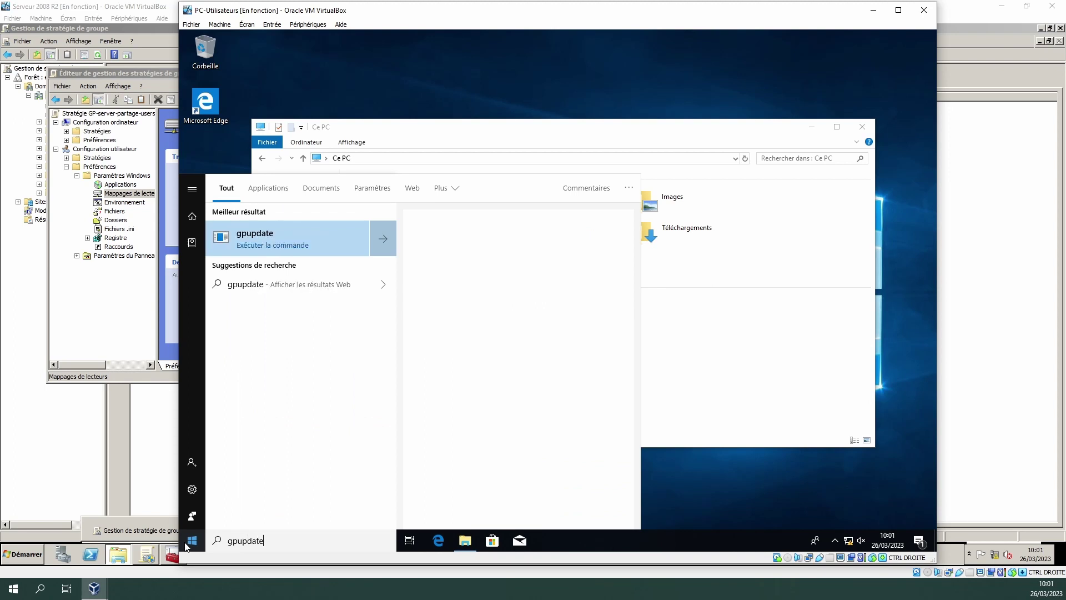
pyautogui.write('f')
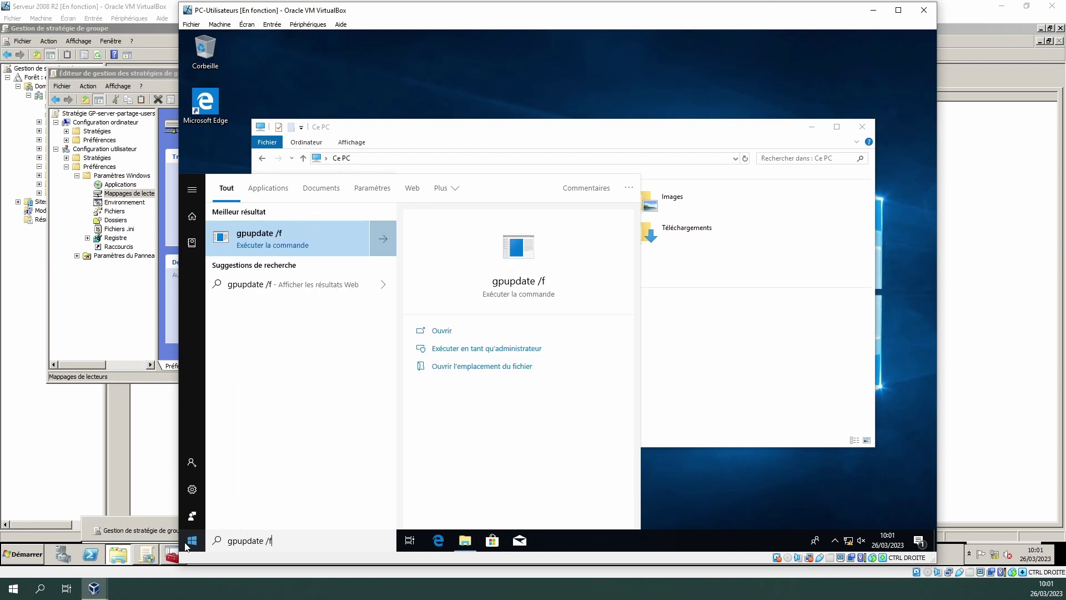
pyautogui.write('orce')
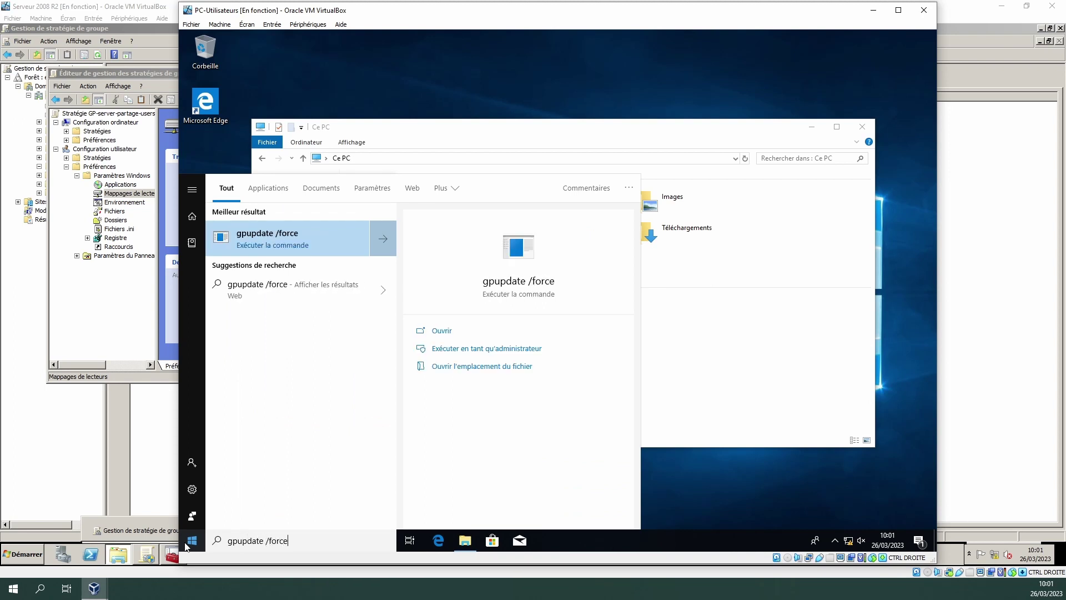
pyautogui.press('Return')
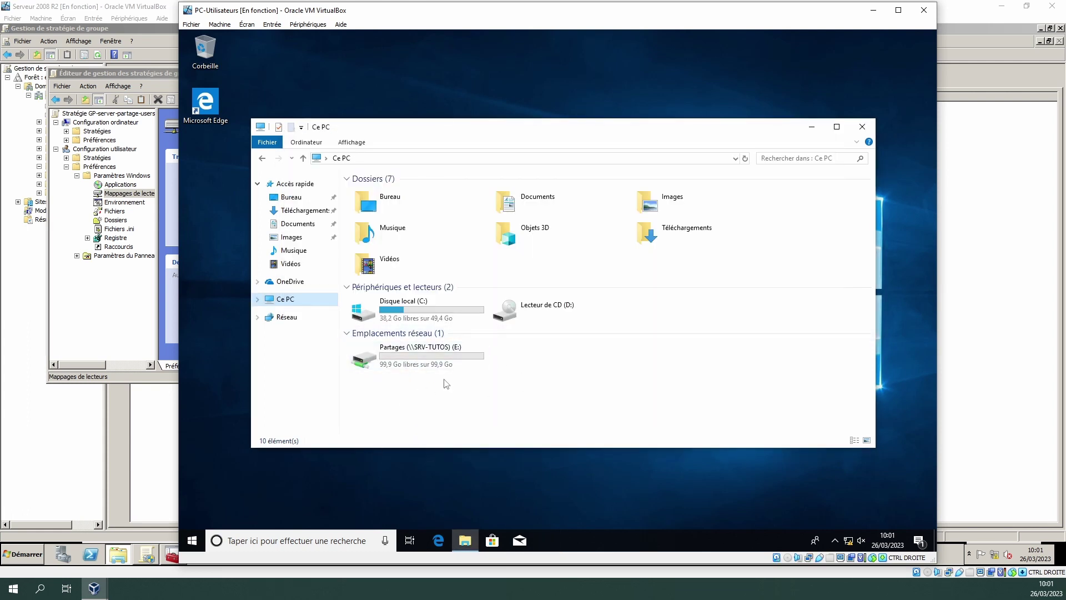
# - Sign out of the client and sign back in with the domain user's password
pyautogui.click(192, 541)
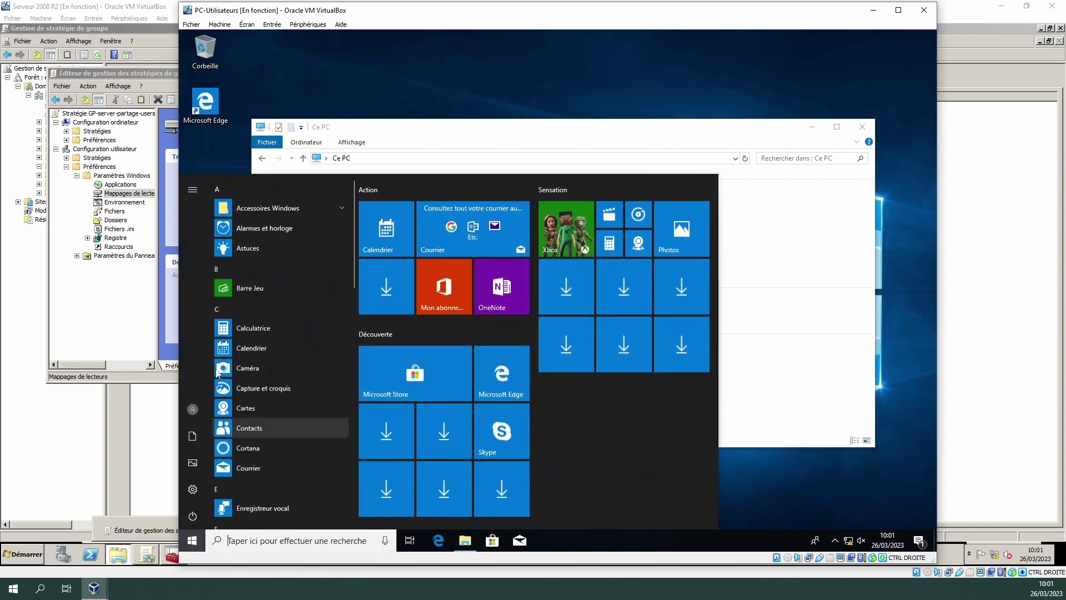
pyautogui.click(191, 411)
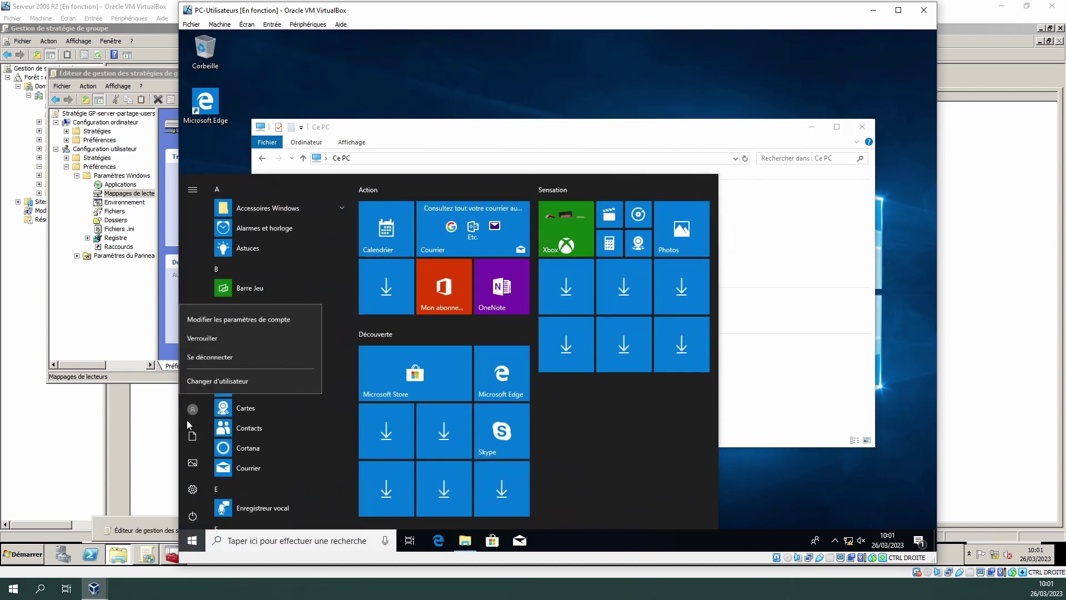
pyautogui.click(212, 356)
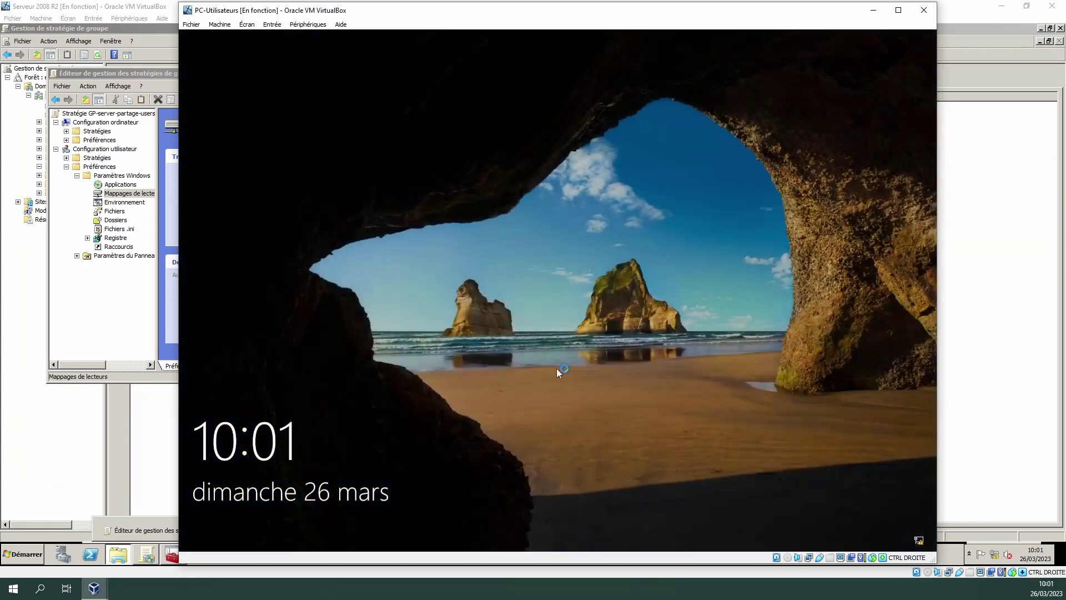
pyautogui.click(556, 368)
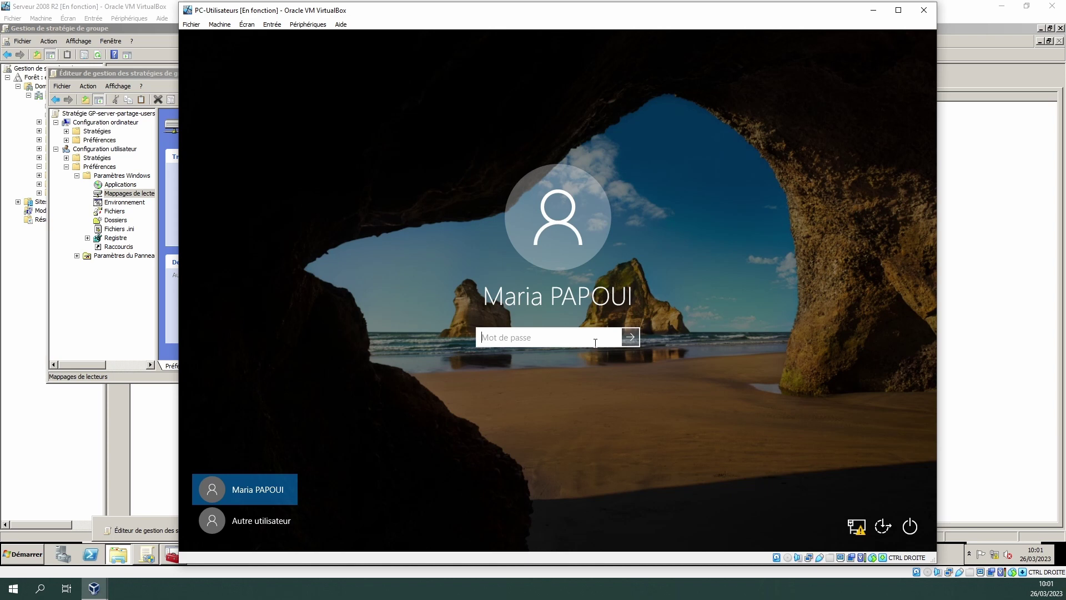
pyautogui.write('•••••••')
pyautogui.press('Return')
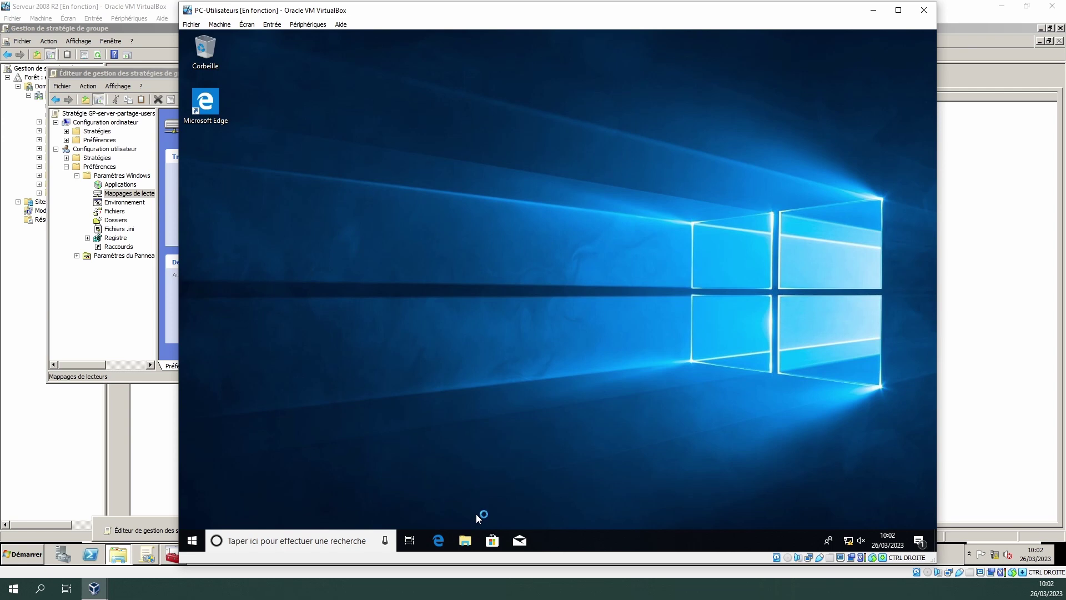
# - Open Partages (E:) > Support and try creating a new folder, which is denied
pyautogui.click(468, 549)
pyautogui.doubleClick(416, 358)
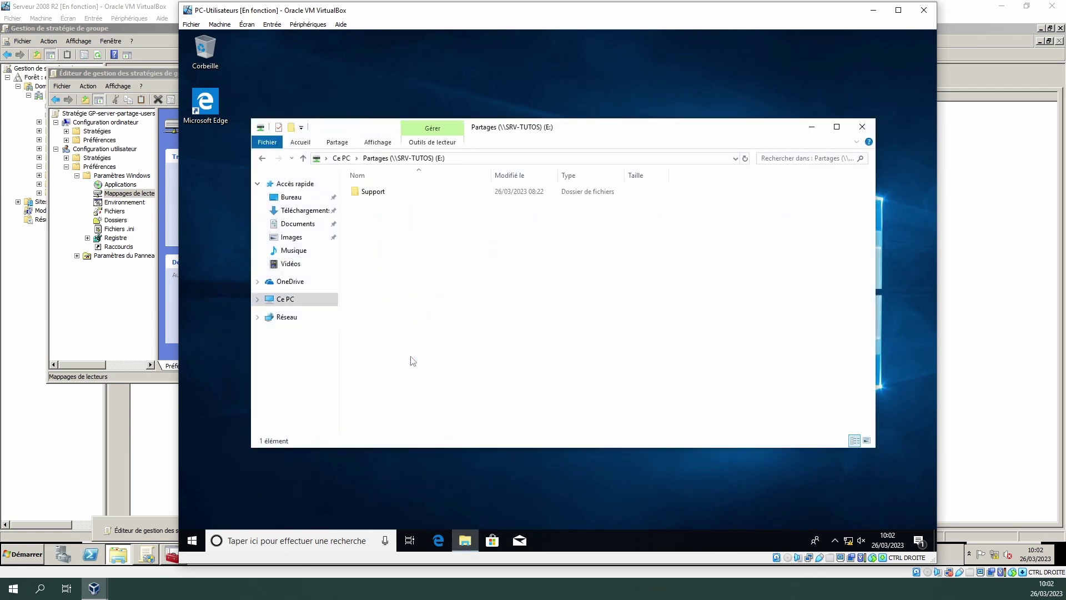
pyautogui.doubleClick(376, 192)
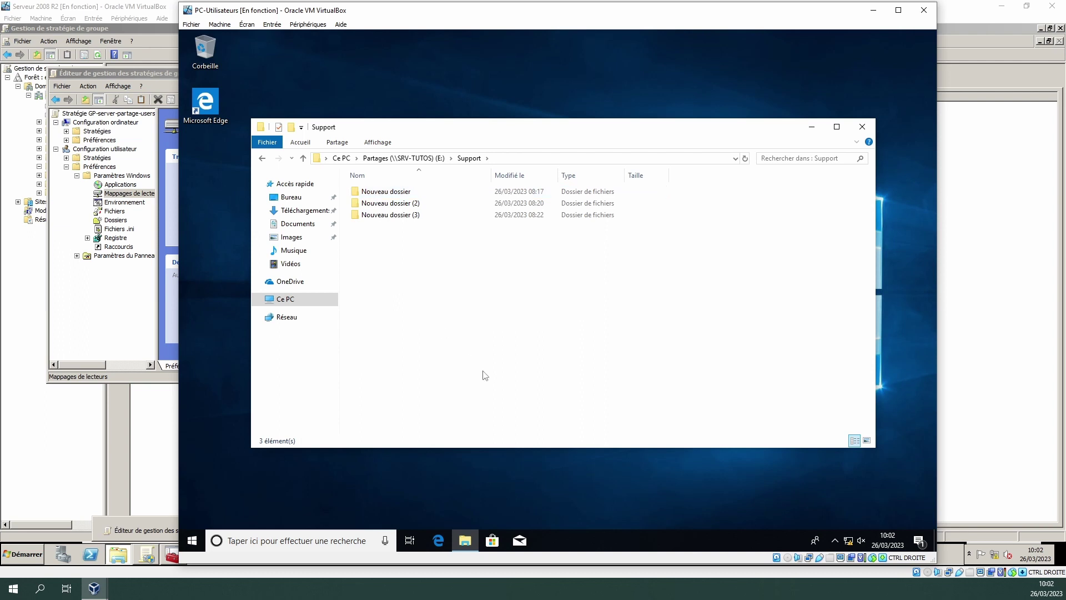
pyautogui.rightClick(433, 281)
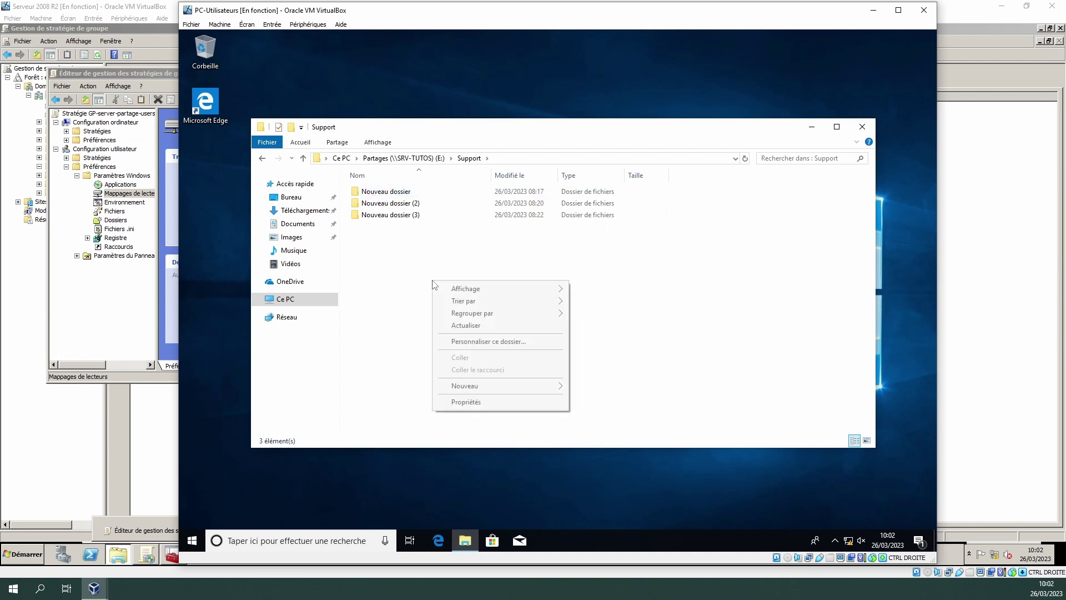
pyautogui.moveTo(542, 387)
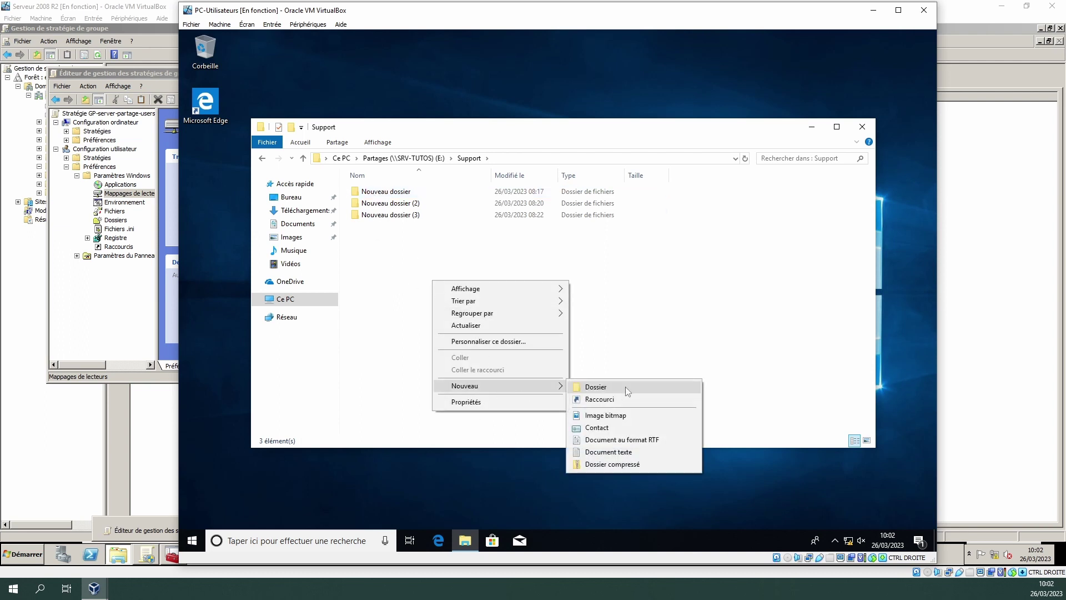
pyautogui.click(608, 389)
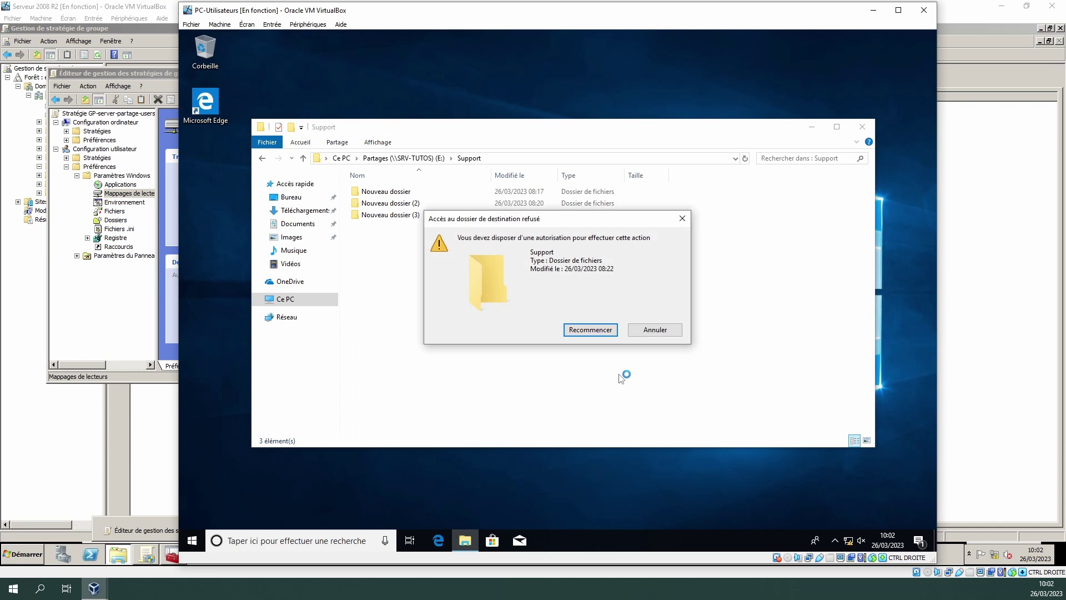
pyautogui.click(596, 330)
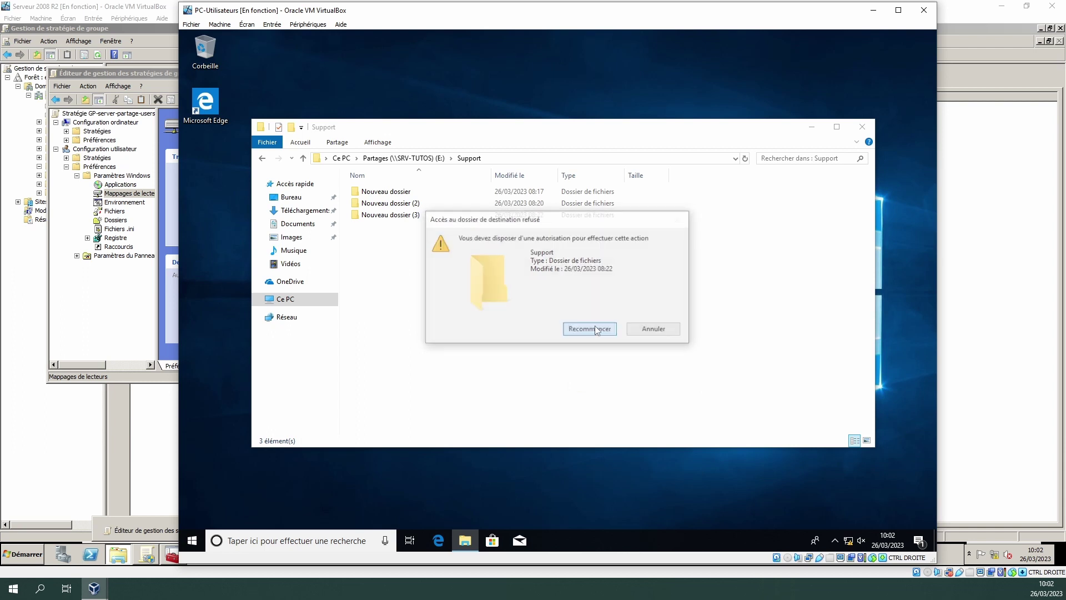
pyautogui.click(658, 334)
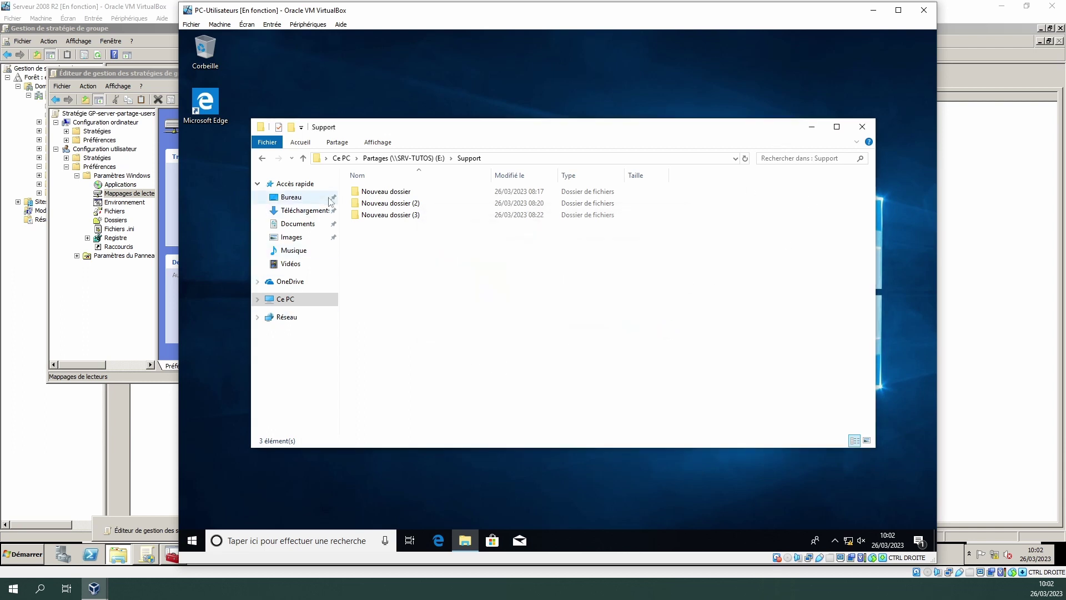
# - Try deleting Nouveau dossier (3) in Support and see it refused
pyautogui.doubleClick(401, 215)
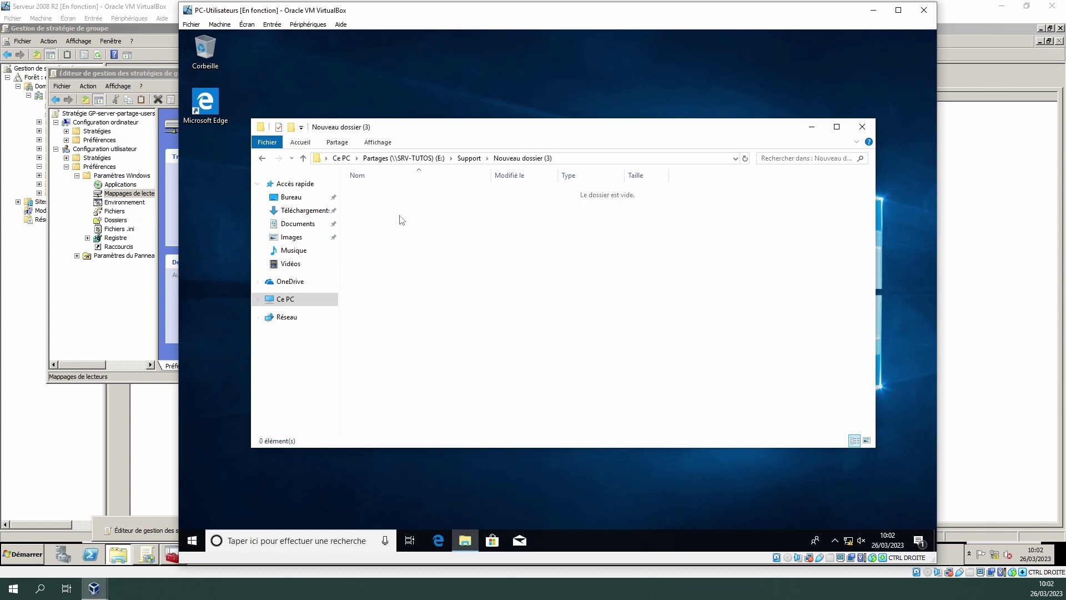
pyautogui.click(469, 159)
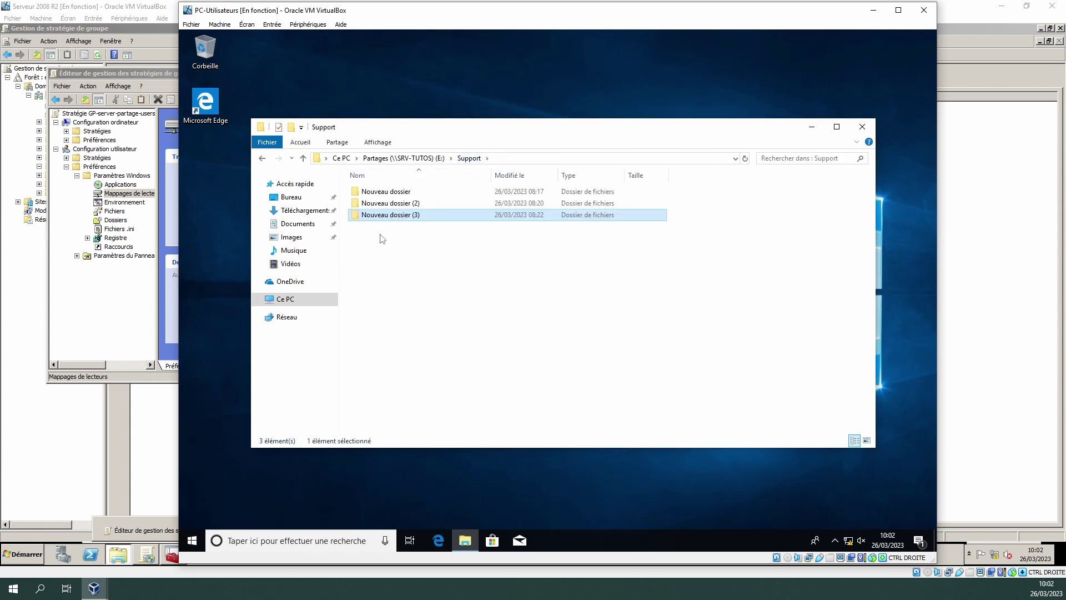
pyautogui.press('Delete')
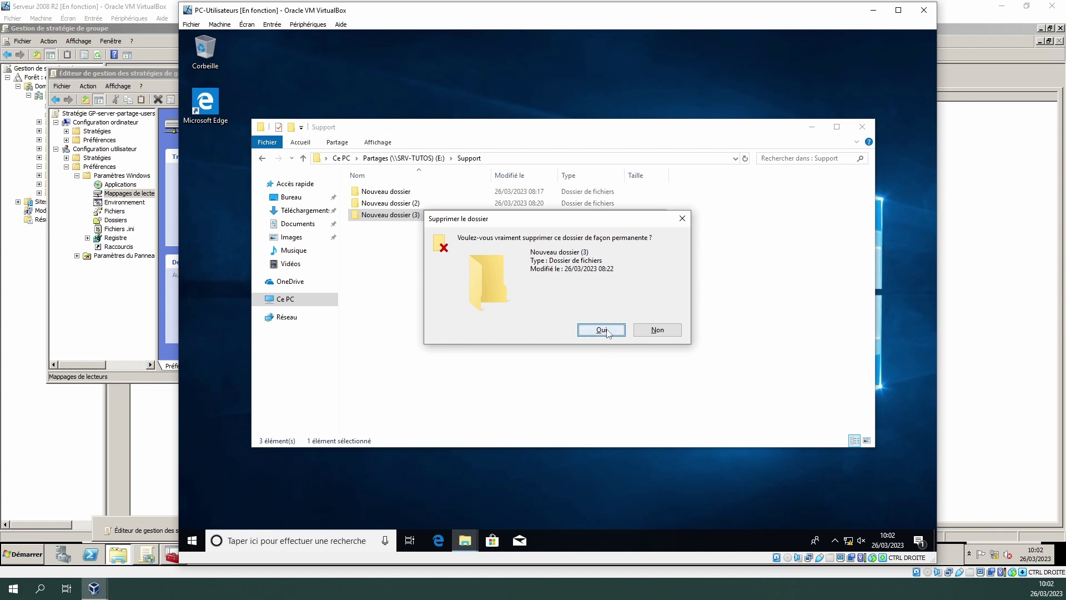
pyautogui.click(609, 334)
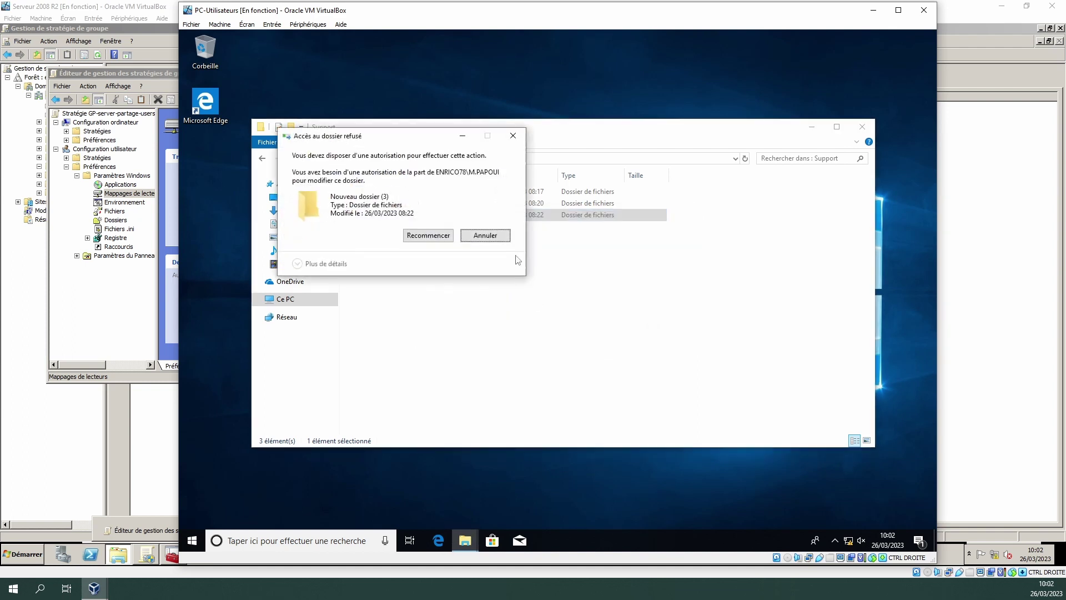
pyautogui.click(481, 236)
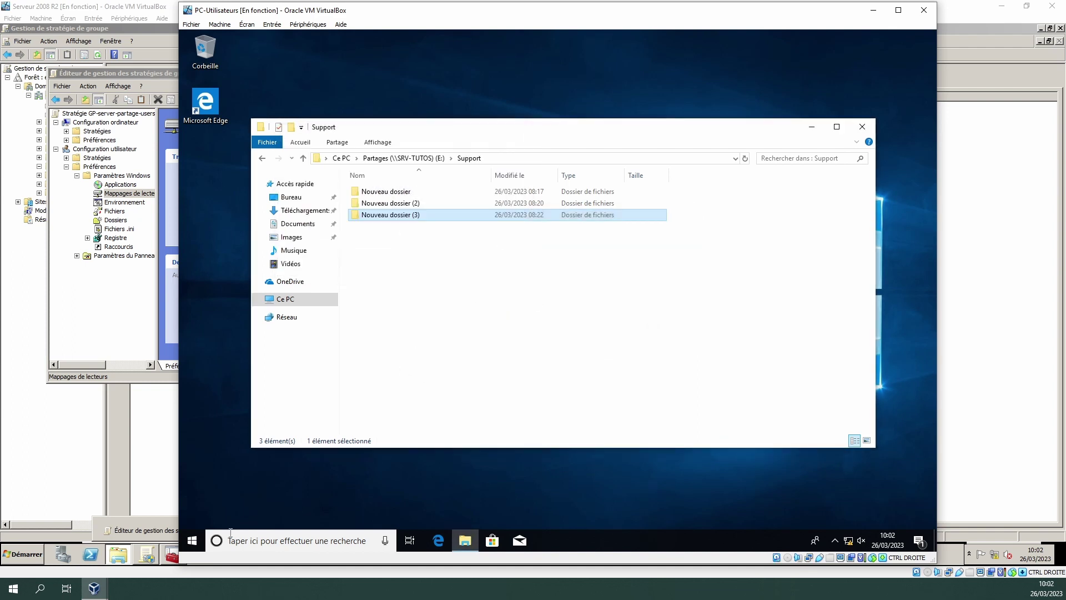
# - Sign out and start signing in as a different domain user by entering their username
pyautogui.click(195, 545)
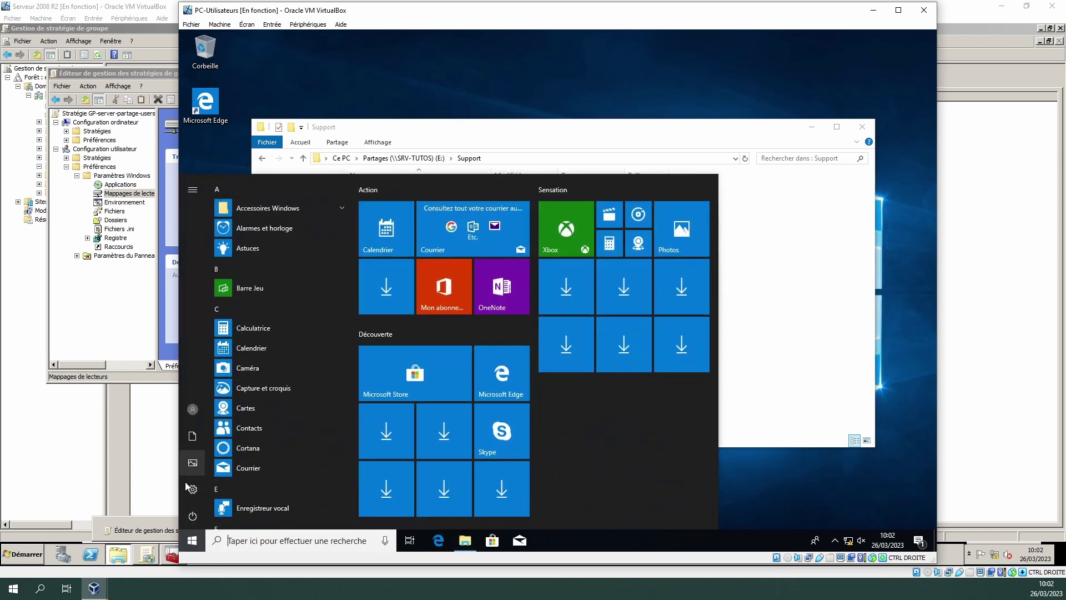
pyautogui.click(195, 408)
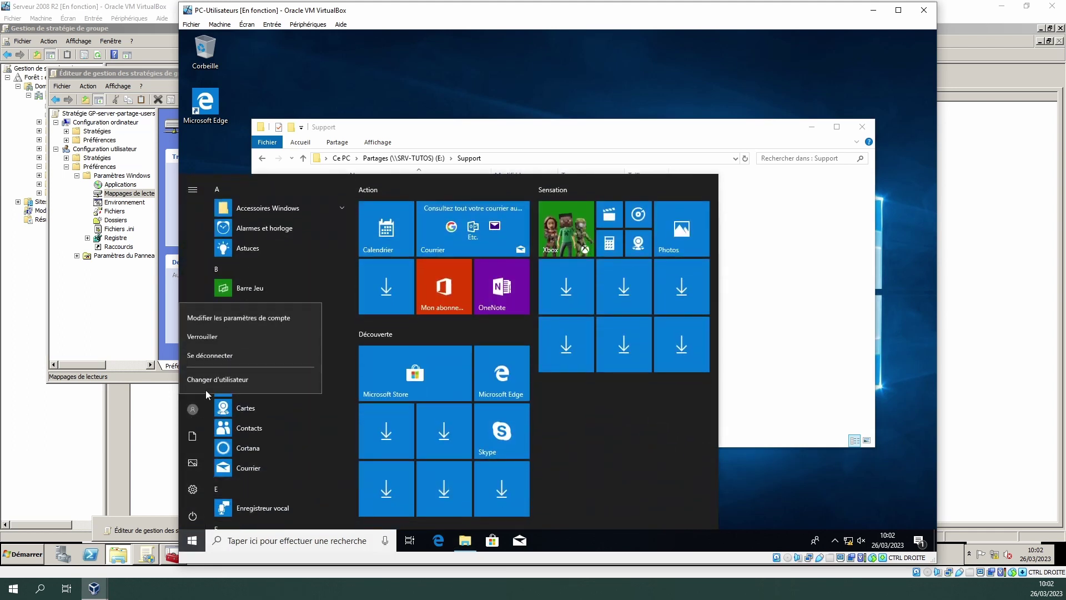
pyautogui.click(210, 358)
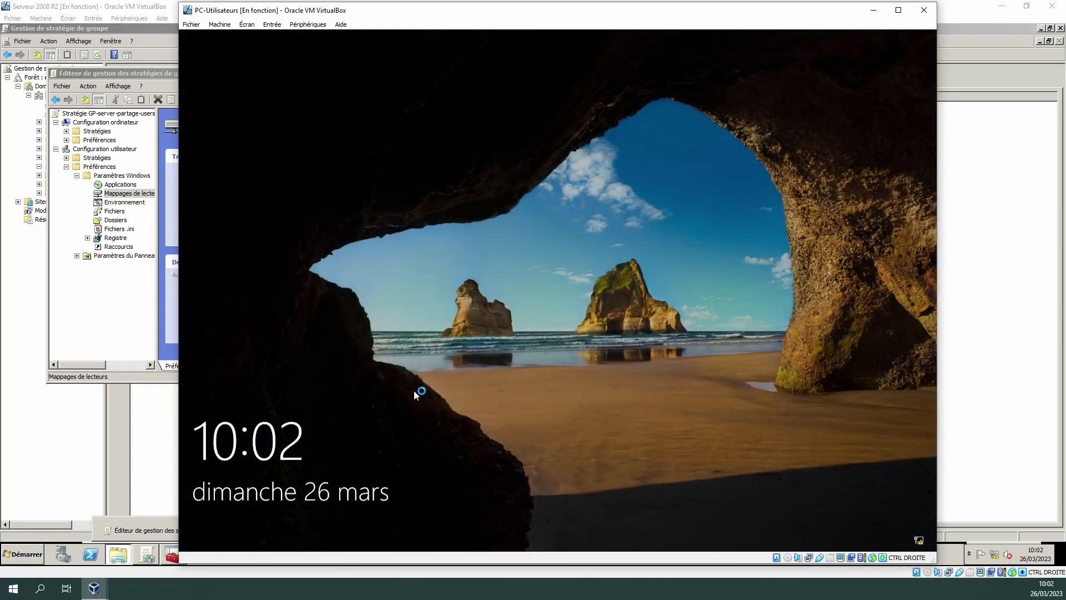
pyautogui.click(426, 386)
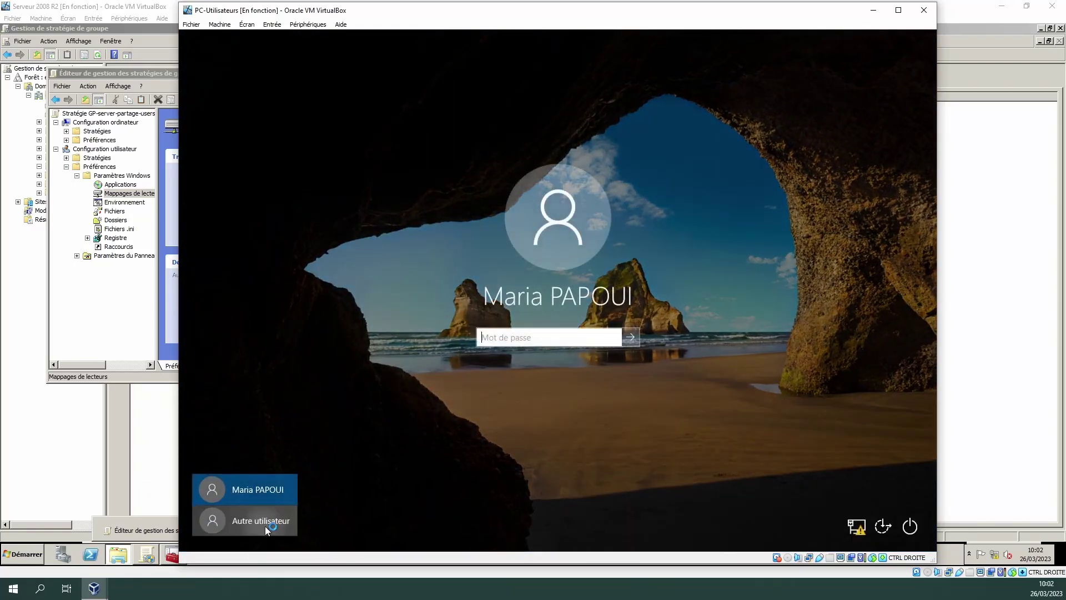
pyautogui.click(265, 526)
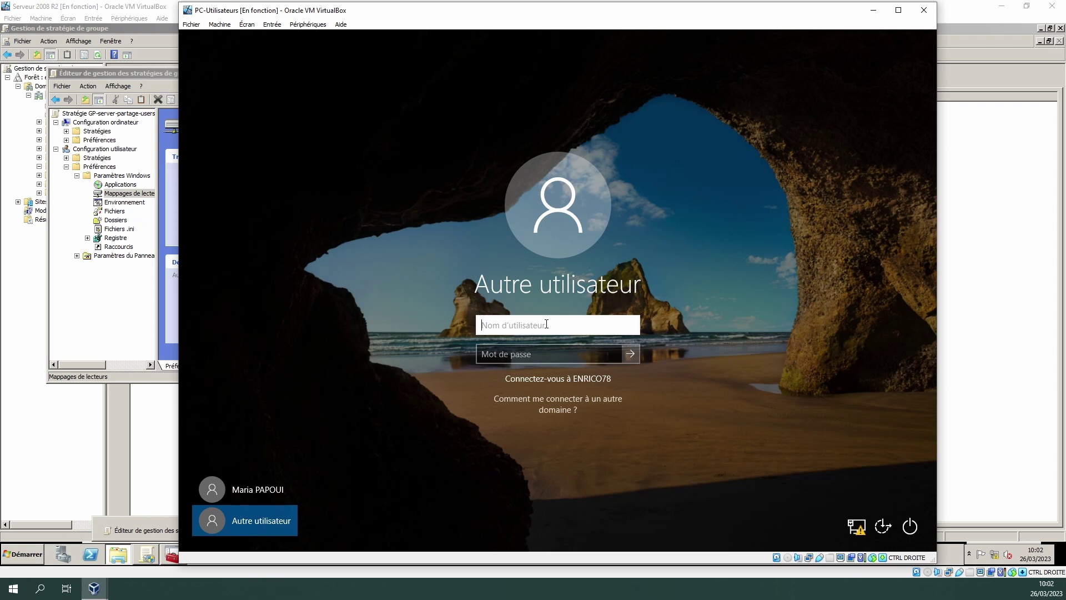
pyautogui.press('Tab')
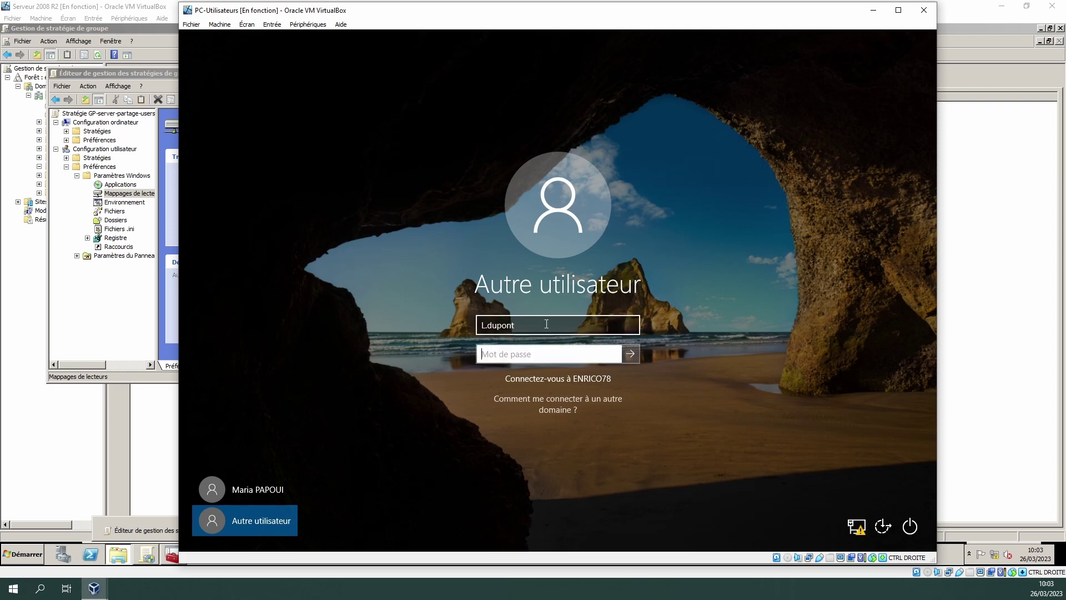
pyautogui.press('Return')
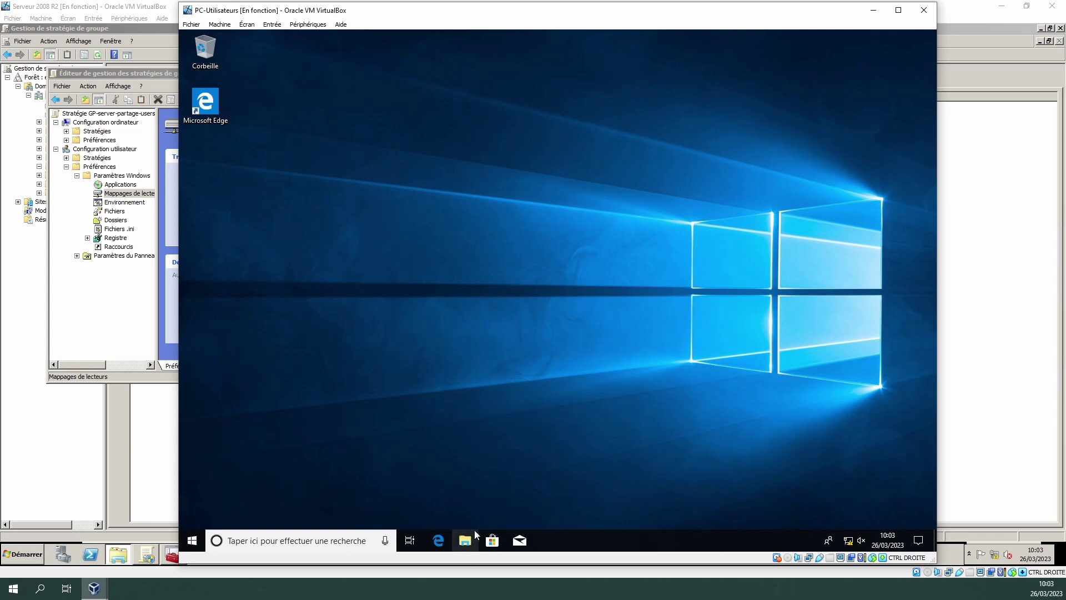
# - Open the Support folder on Partages (E:) and permanently delete Nouveau dossier (3)
pyautogui.press('super+e')
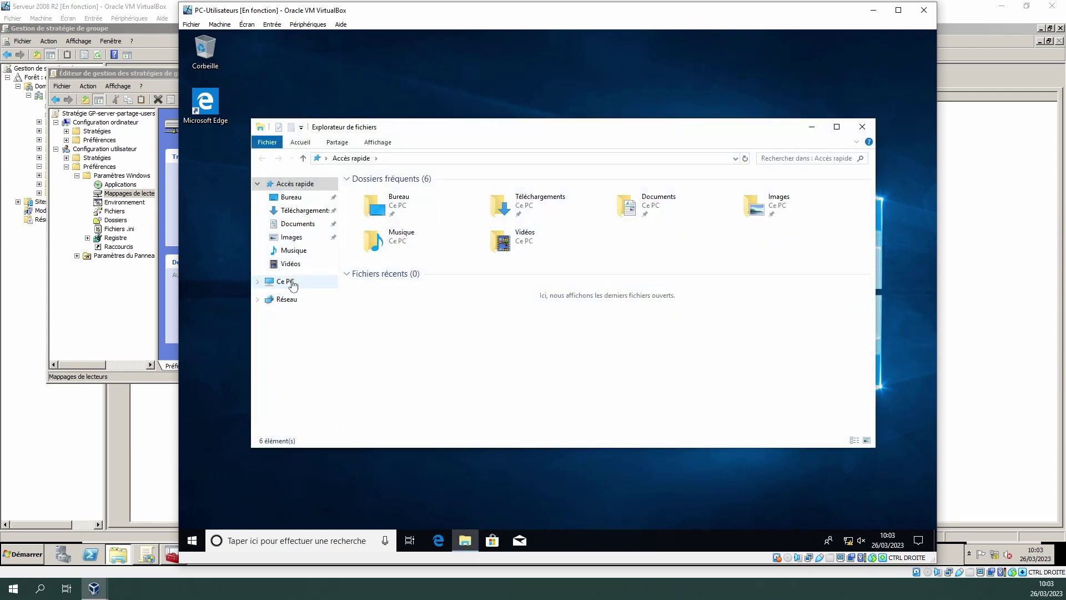
pyautogui.click(294, 284)
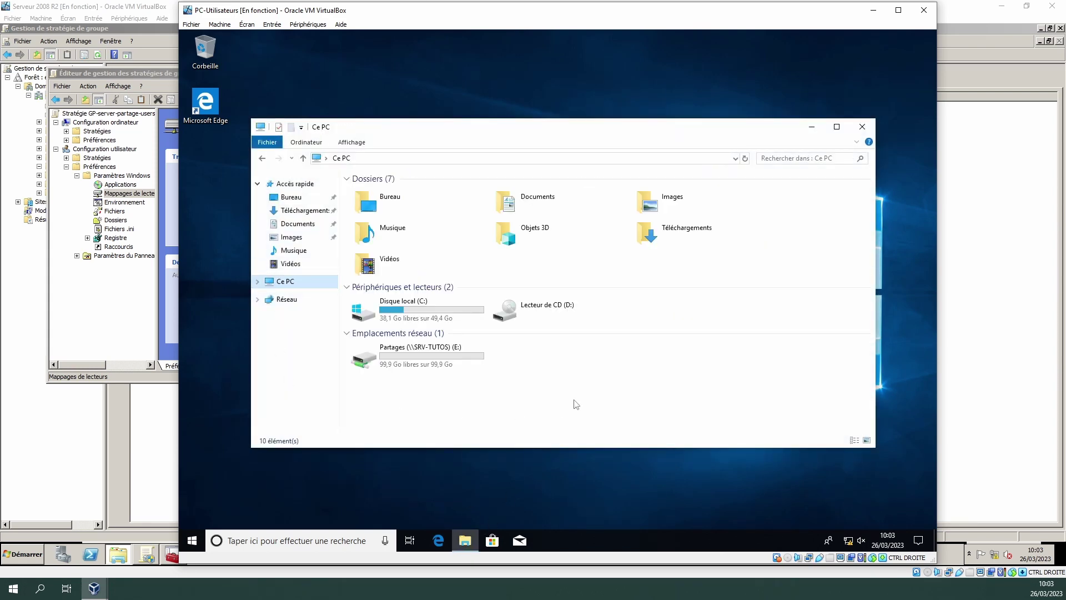
pyautogui.doubleClick(413, 360)
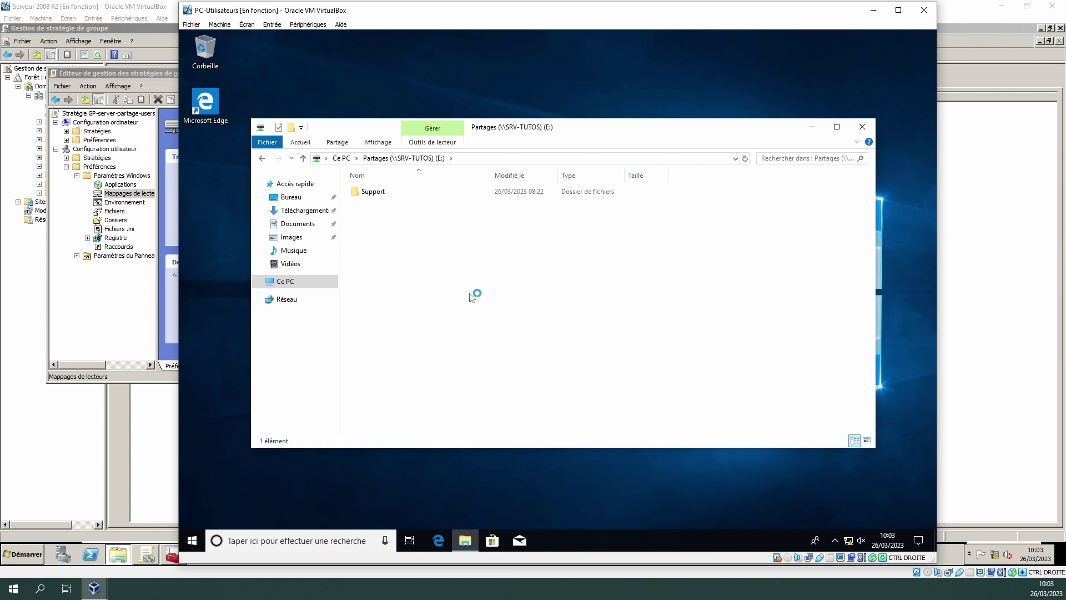
pyautogui.doubleClick(371, 193)
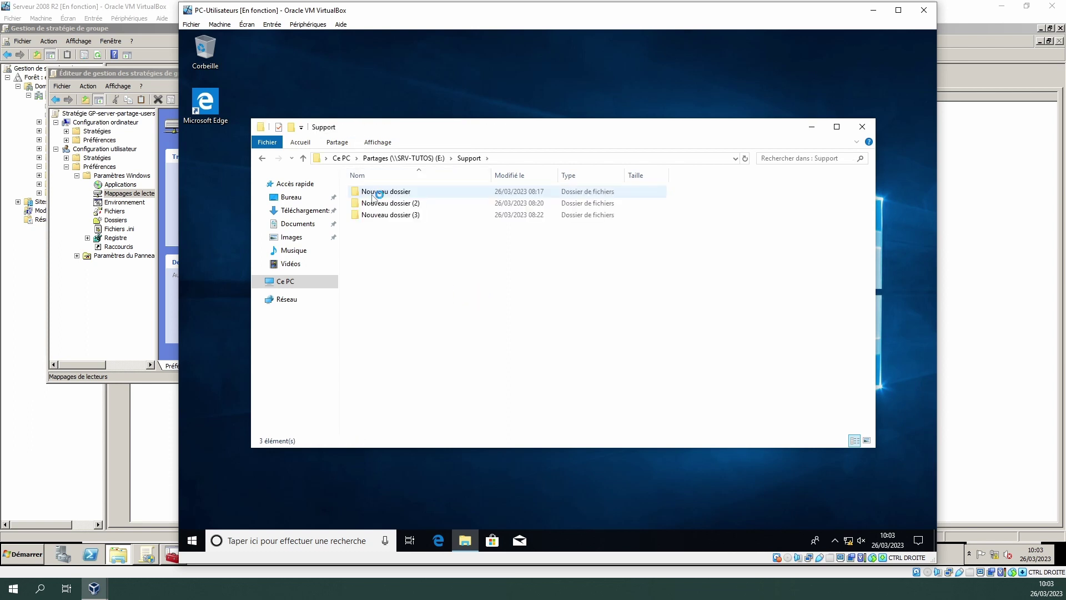
pyautogui.click(407, 216)
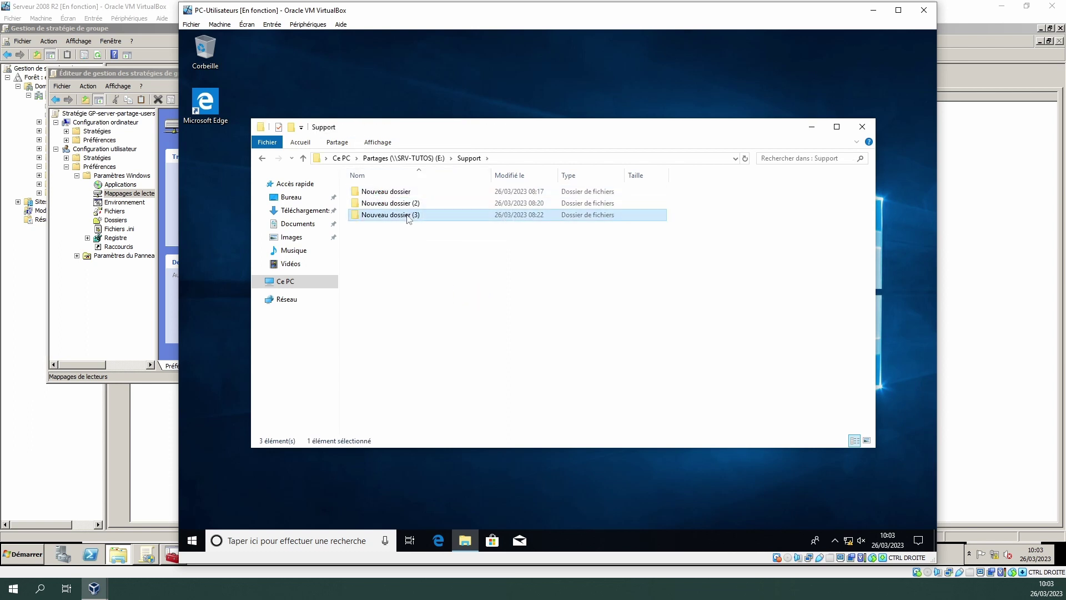
pyautogui.press('Delete')
pyautogui.click(610, 330)
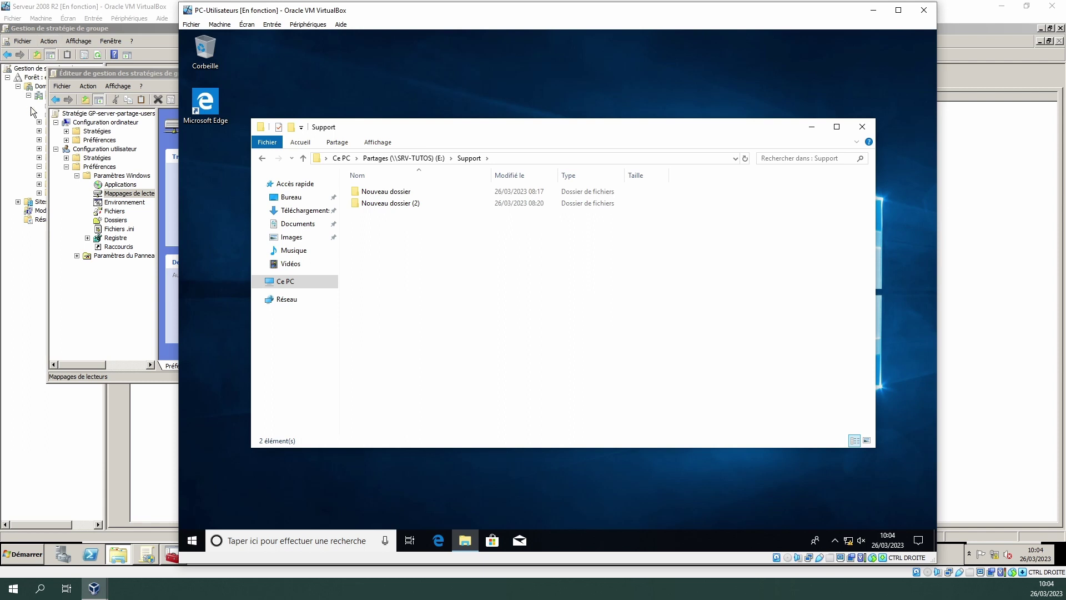
# - Create a new text document named zetze in Support
pyautogui.rightClick(395, 262)
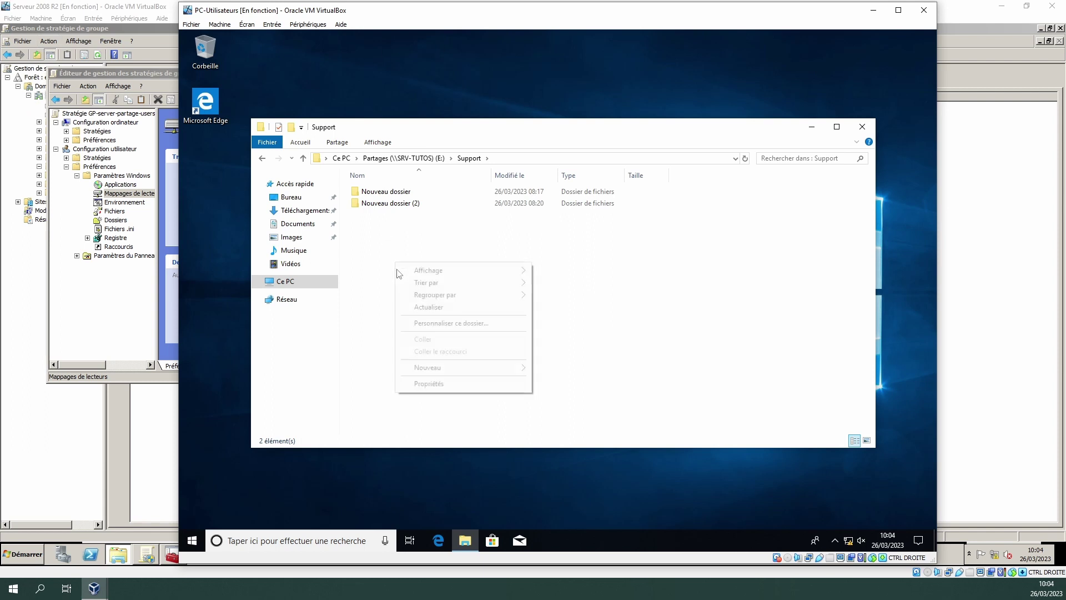
pyautogui.moveTo(481, 366)
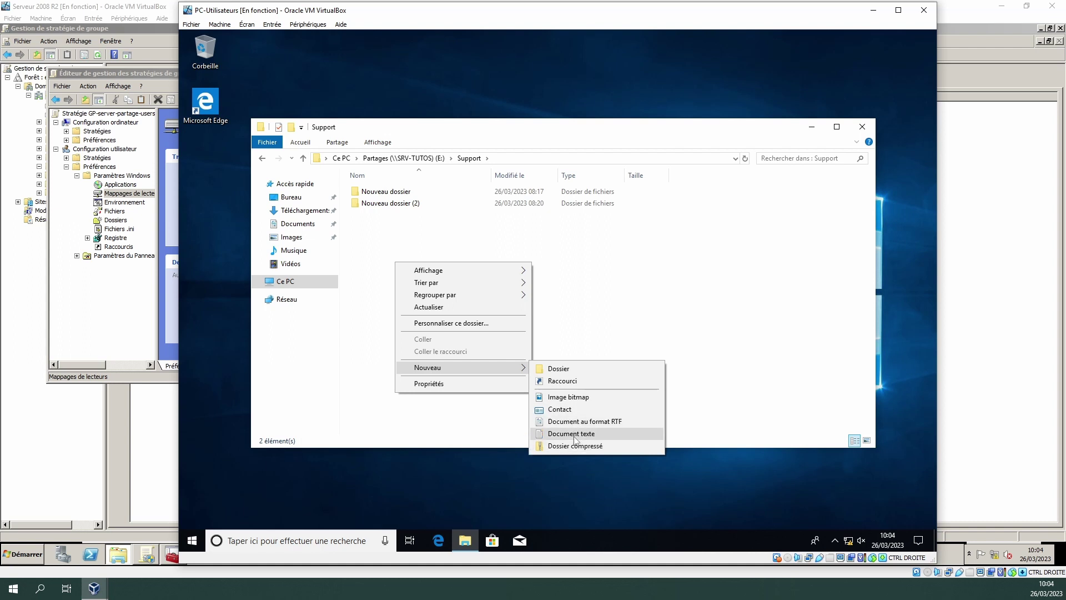
pyautogui.click(577, 434)
pyautogui.write('zetze')
pyautogui.press('Return')
pyautogui.click(498, 370)
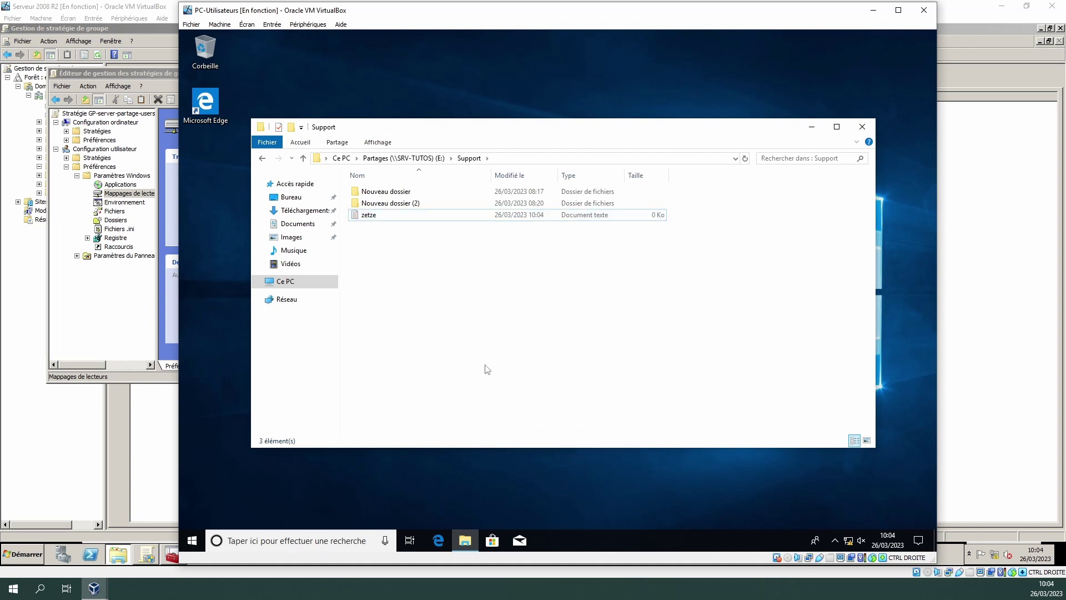
# - Write some text into zetze in Notepad and save it
pyautogui.doubleClick(367, 216)
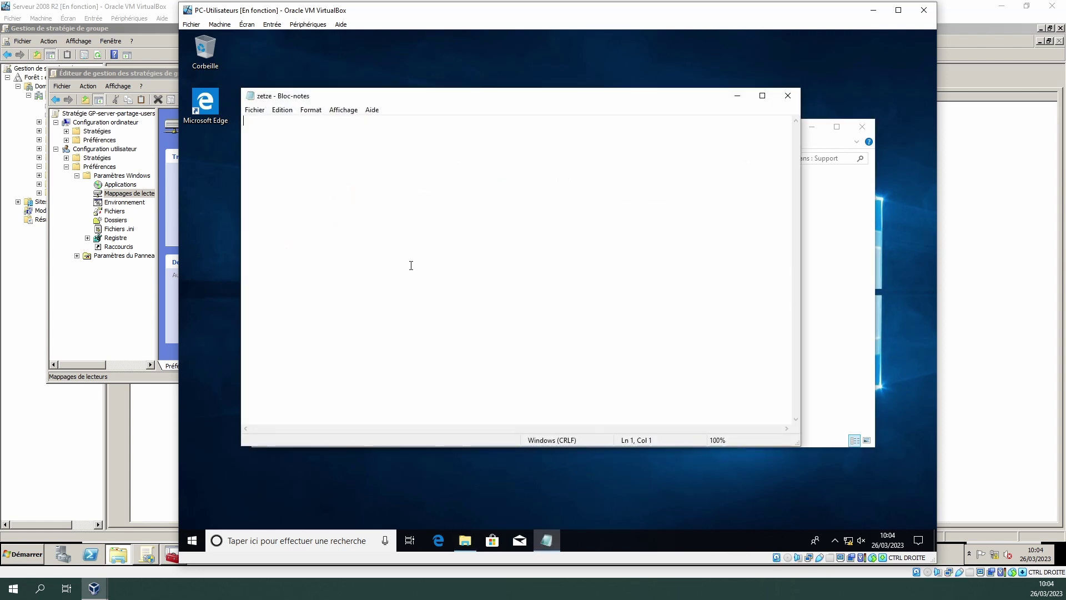
pyautogui.write('fchhdhdfh')
pyautogui.click(788, 95)
pyautogui.click(500, 291)
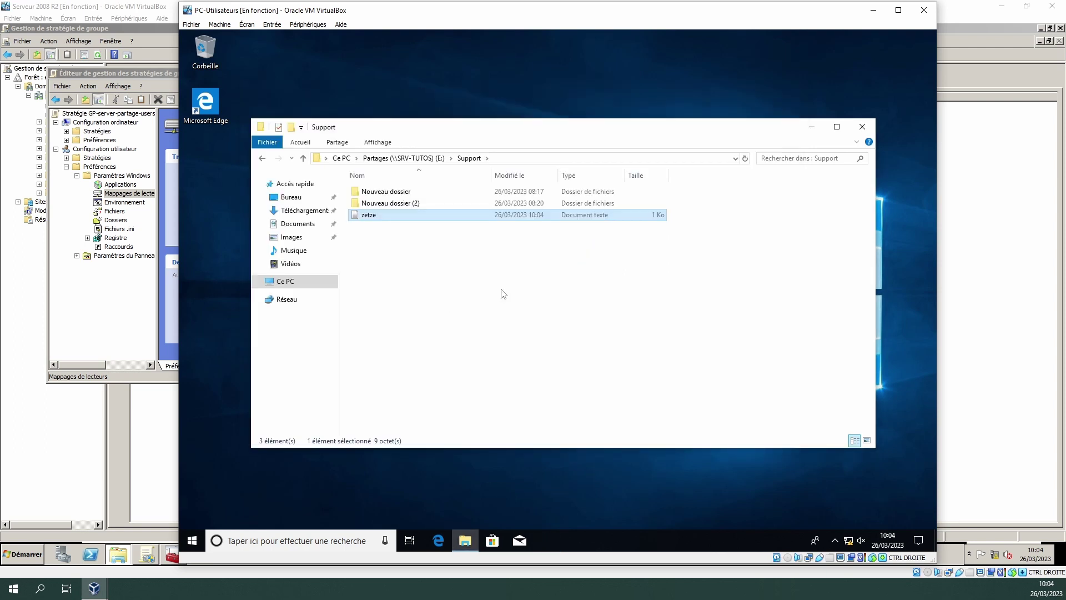
pyautogui.click(193, 542)
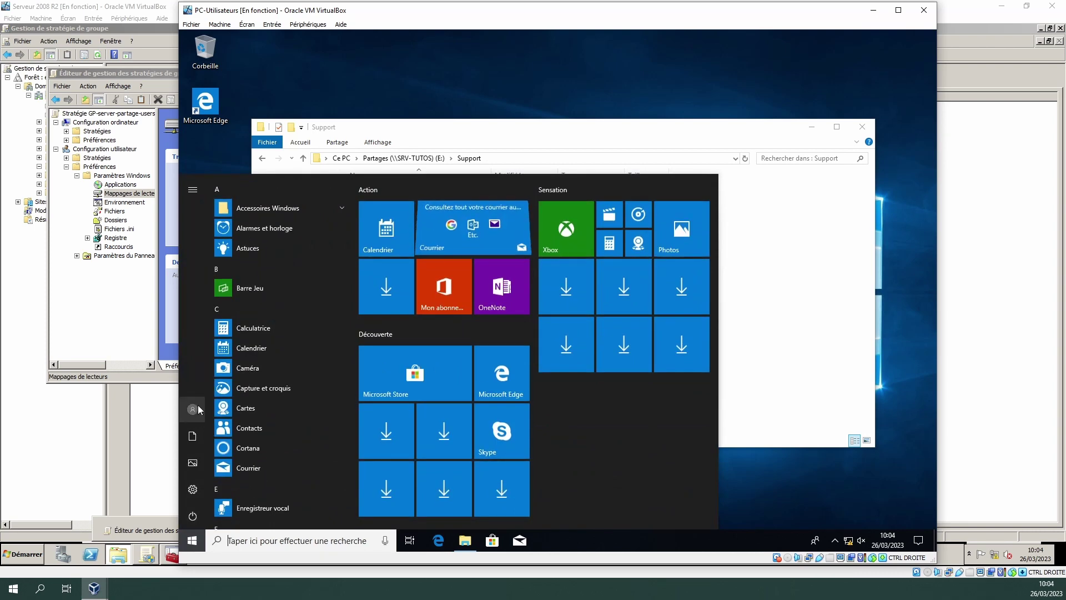
# - Sign out of the current session and choose to sign in as another user
pyautogui.click(192, 410)
pyautogui.click(211, 356)
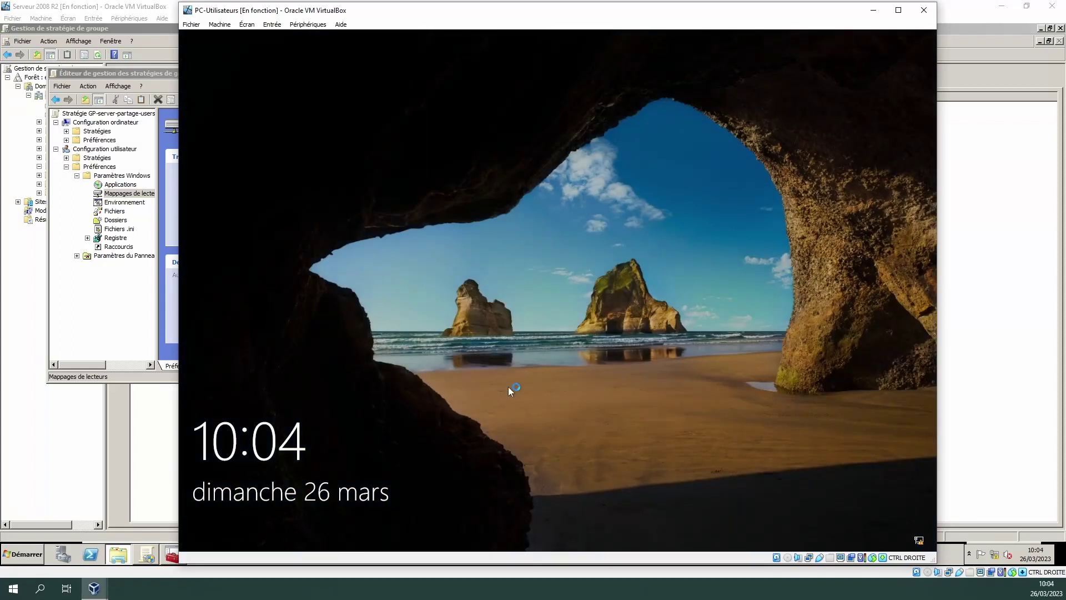
pyautogui.click(508, 386)
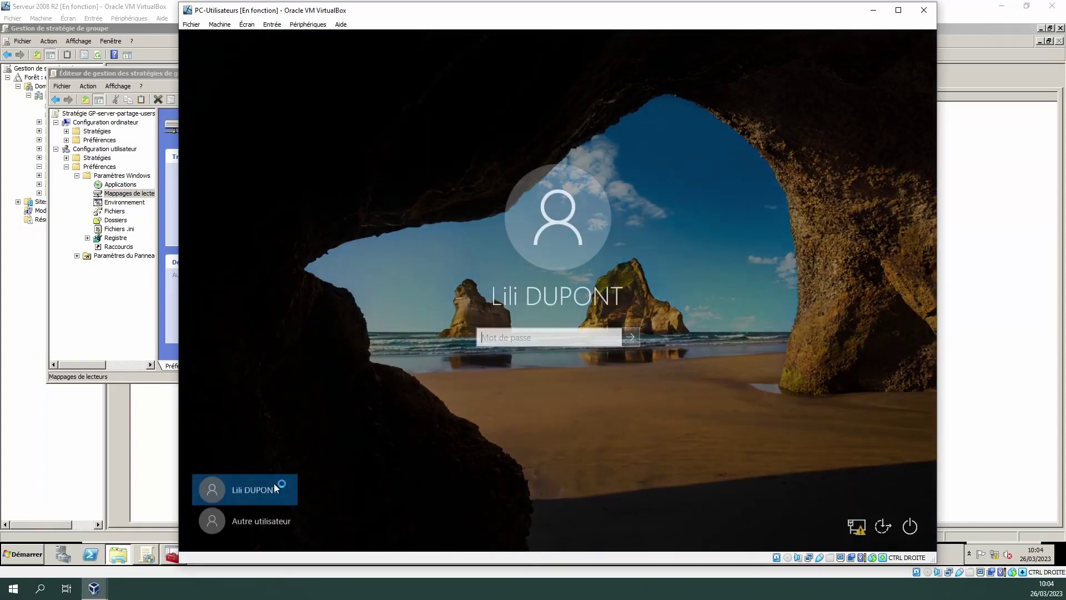
pyautogui.click(251, 522)
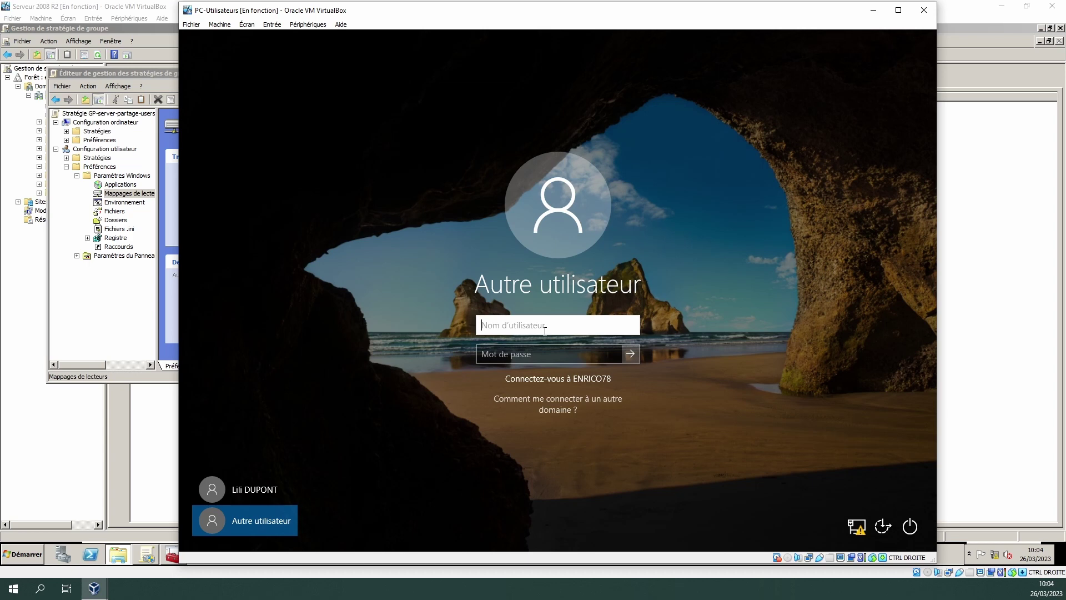
# - Enter the other domain user's account name and password to sign in
pyautogui.press('Tab')
pyautogui.write('•••')
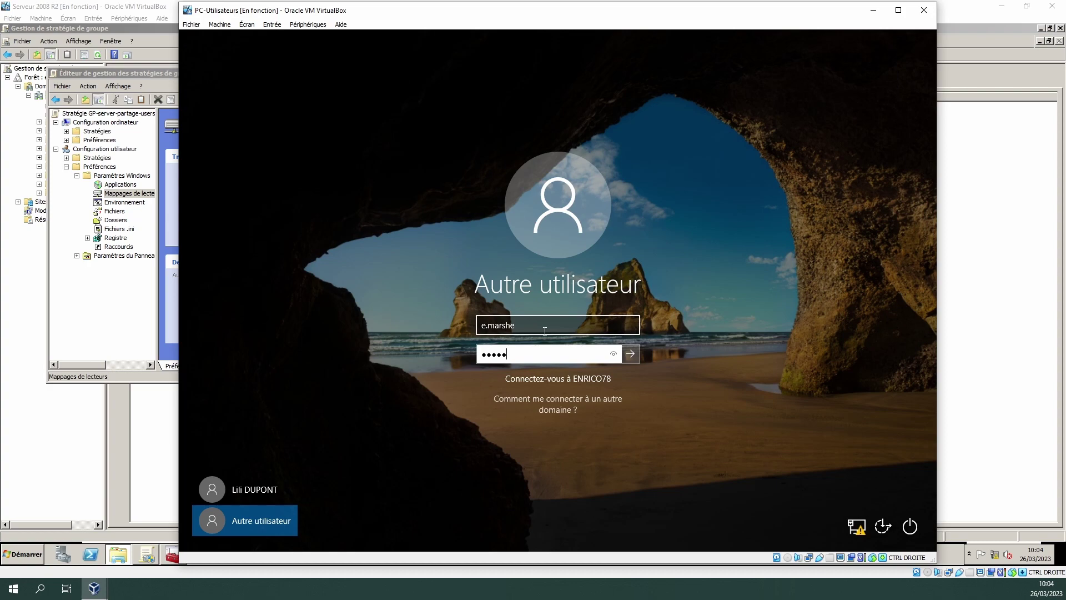
pyautogui.write('**')
pyautogui.press('Return')
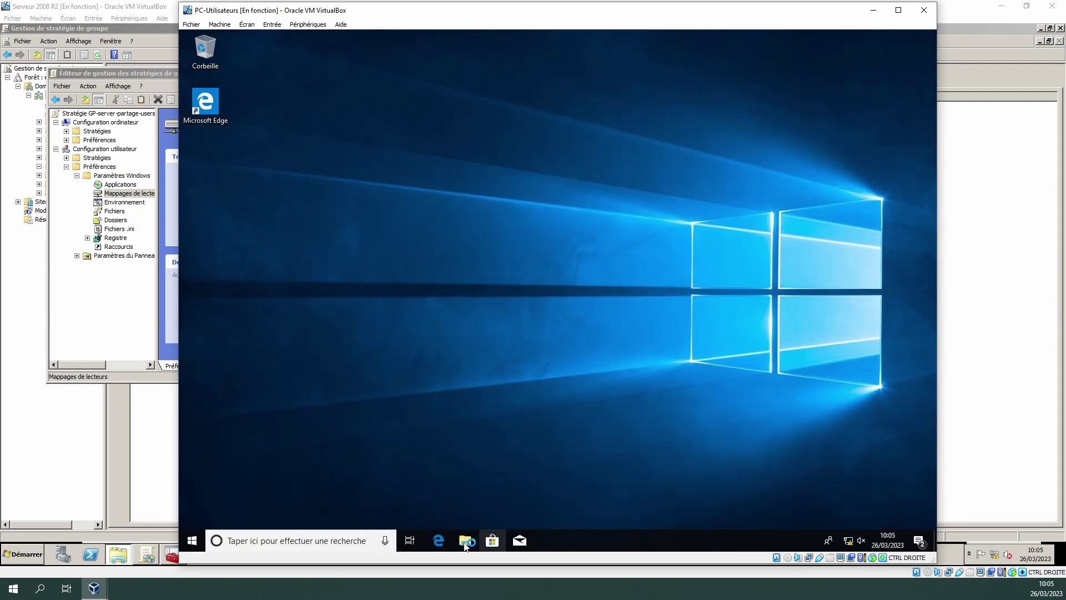
# - Open Secretariat on Partages (E:), check Nouveau dossier (2) is empty, and permanently delete it
pyautogui.click(468, 543)
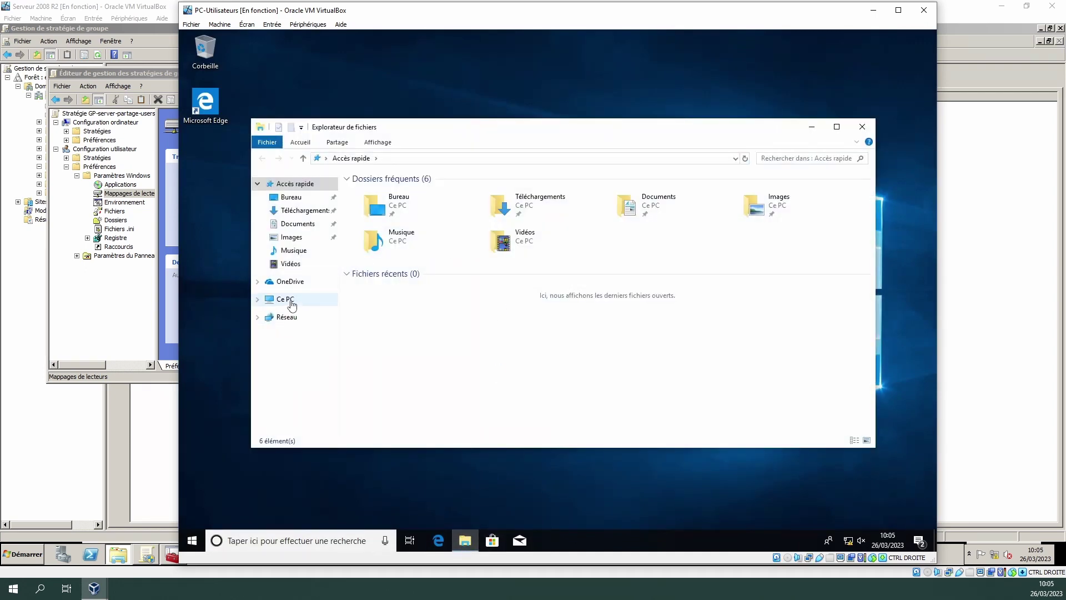
pyautogui.click(291, 303)
pyautogui.doubleClick(420, 361)
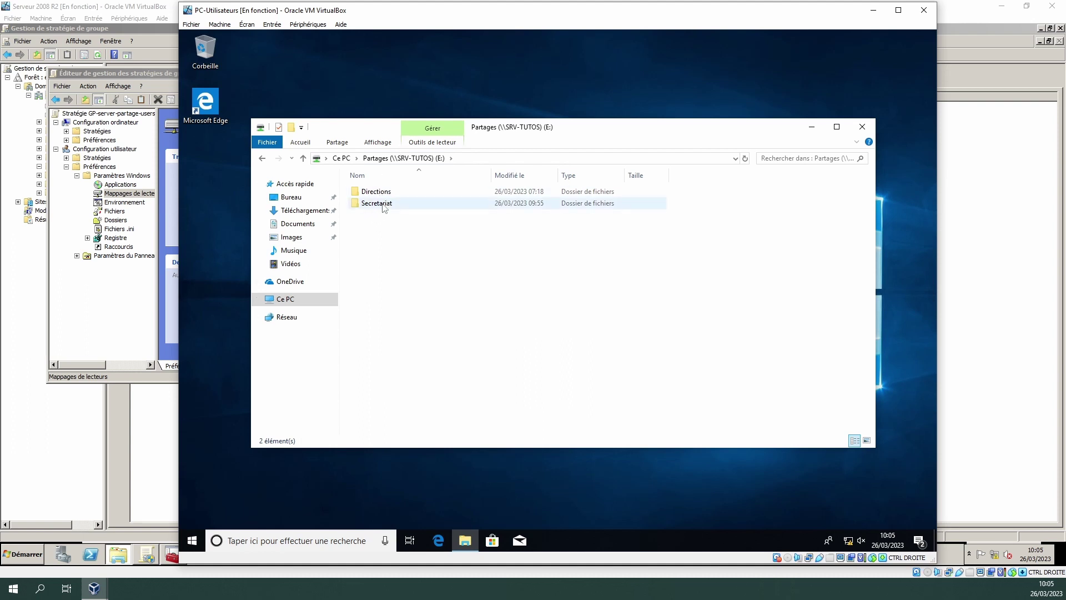
pyautogui.doubleClick(382, 204)
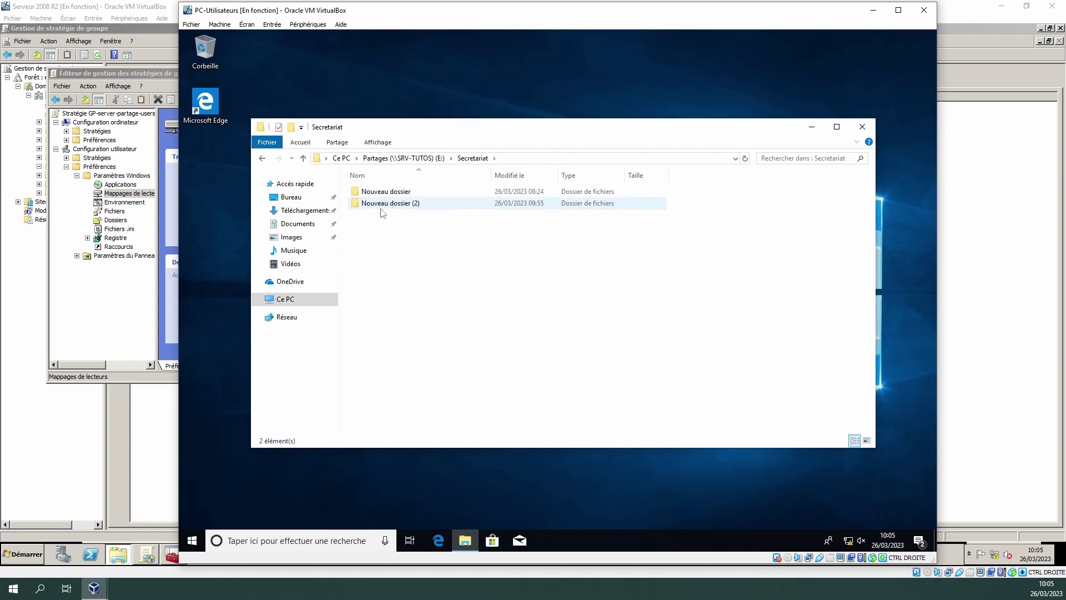
pyautogui.click(392, 204)
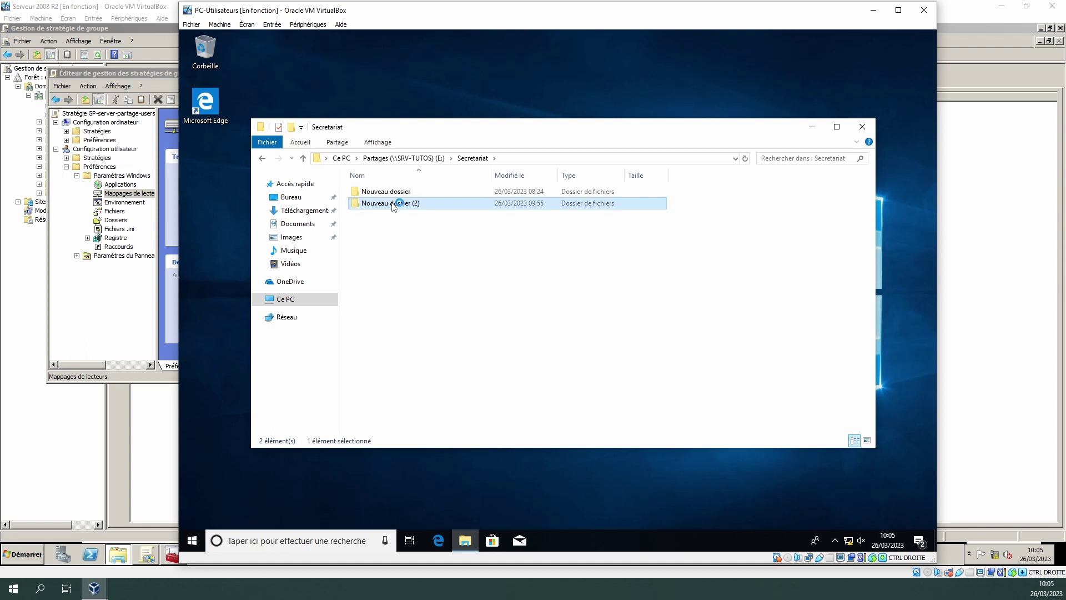
pyautogui.doubleClick(393, 204)
pyautogui.click(472, 158)
pyautogui.press('Delete')
pyautogui.click(603, 328)
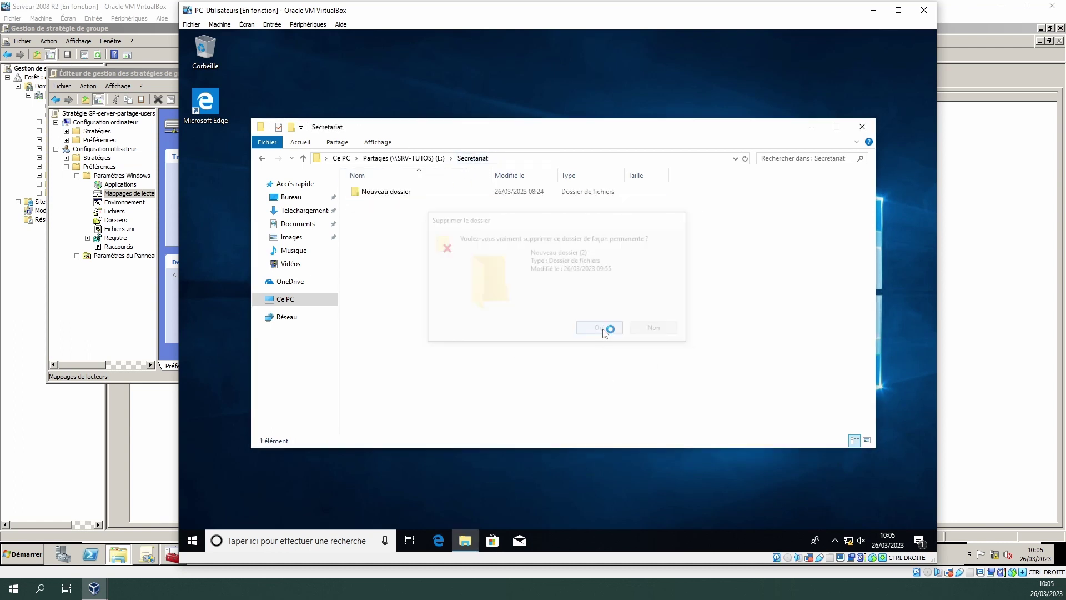
# - Create a new text document in Secretariat with its default name
pyautogui.rightClick(430, 241)
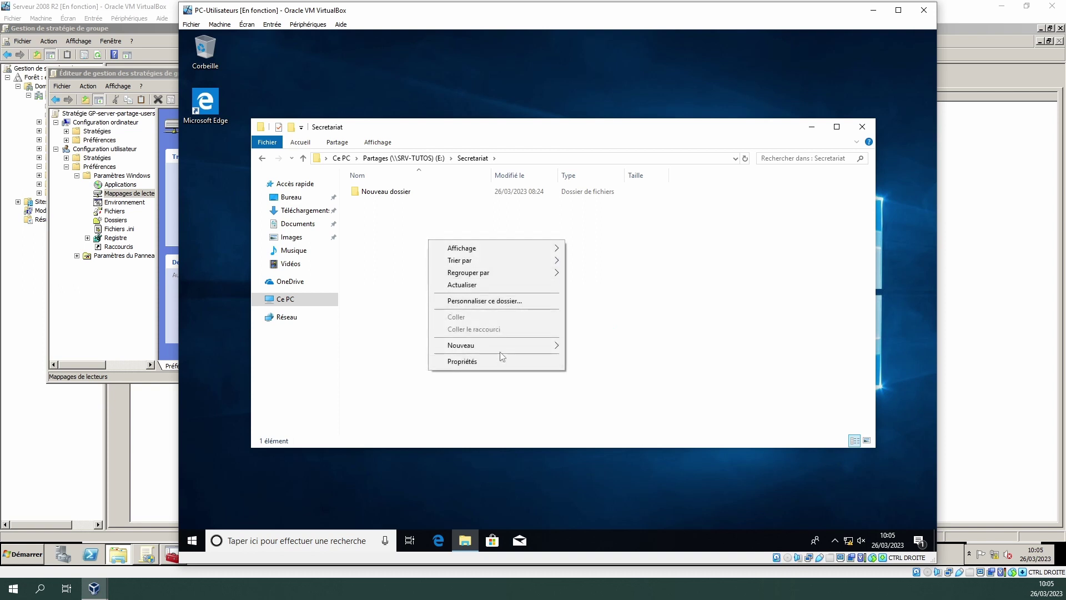
pyautogui.moveTo(529, 346)
pyautogui.click(600, 411)
pyautogui.click(401, 377)
# - Try to create a new folder in Directions and dismiss the access denied warning
pyautogui.click(418, 159)
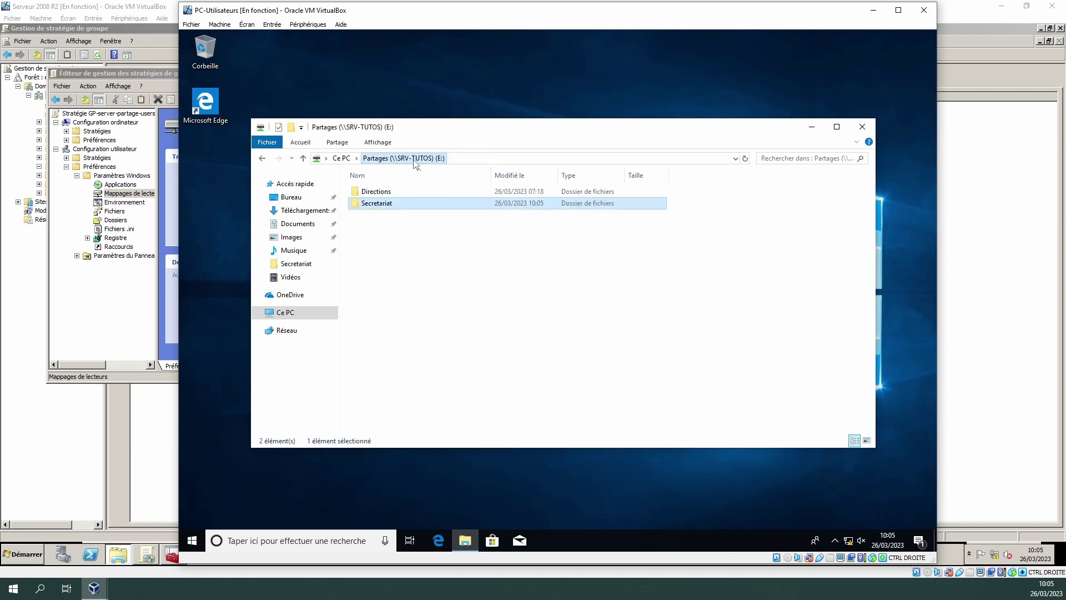
pyautogui.doubleClick(379, 192)
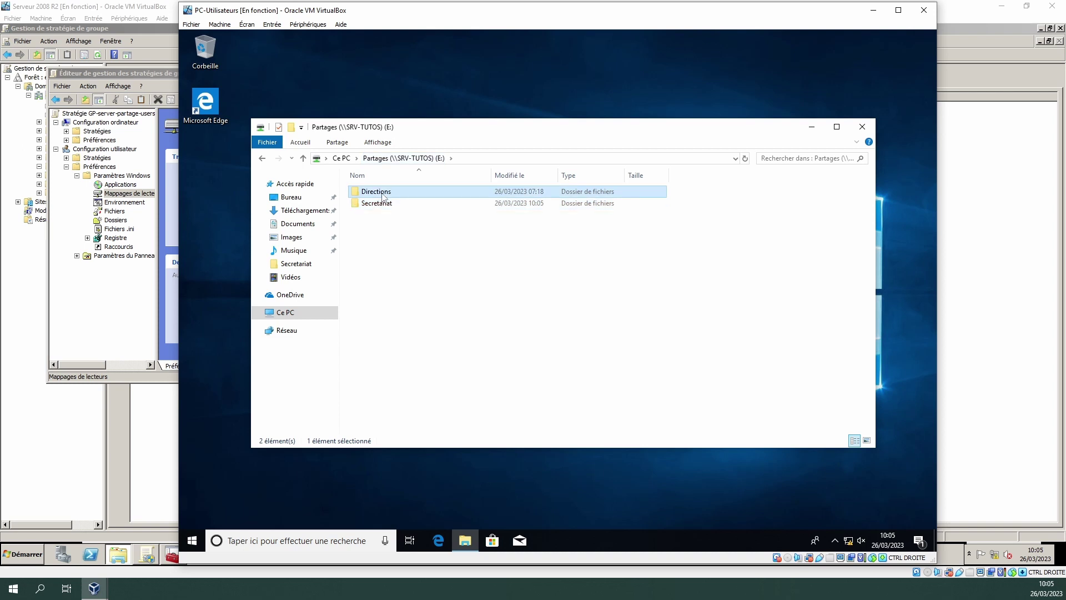
pyautogui.rightClick(426, 267)
pyautogui.moveTo(503, 385)
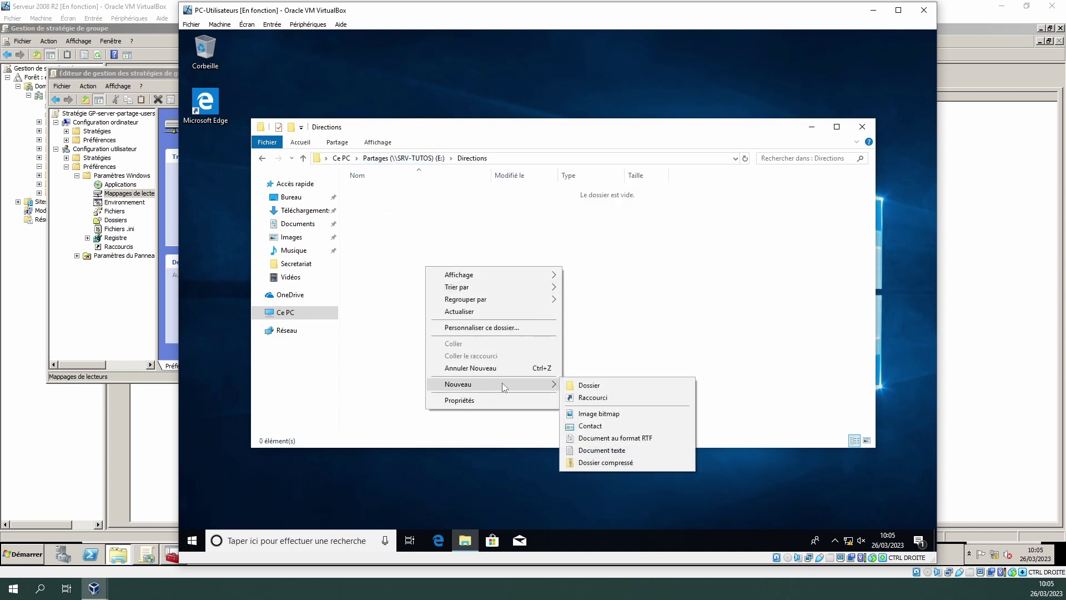
pyautogui.click(589, 385)
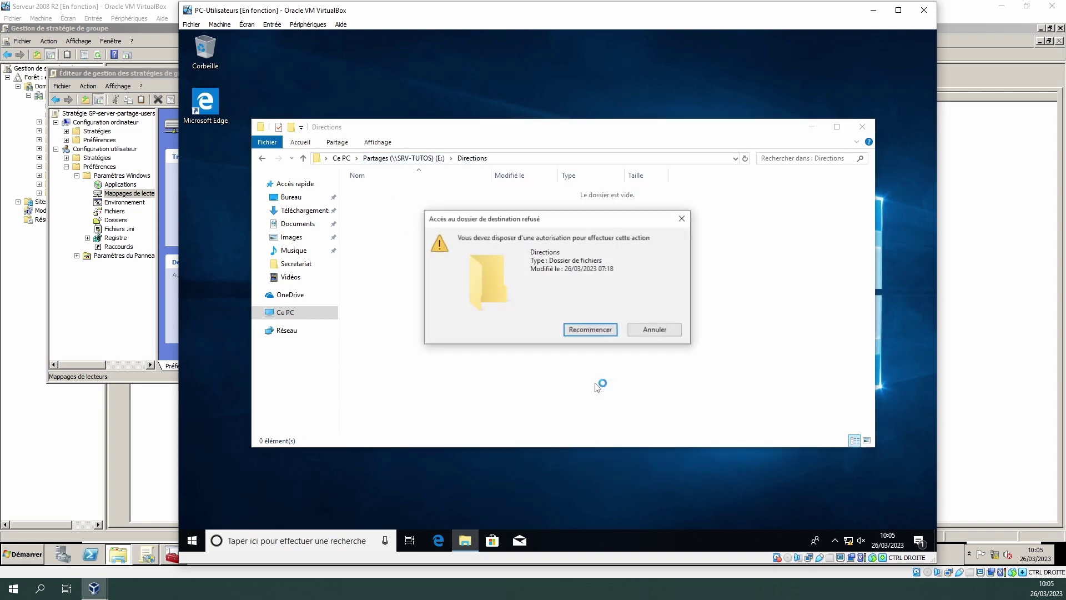
pyautogui.click(655, 330)
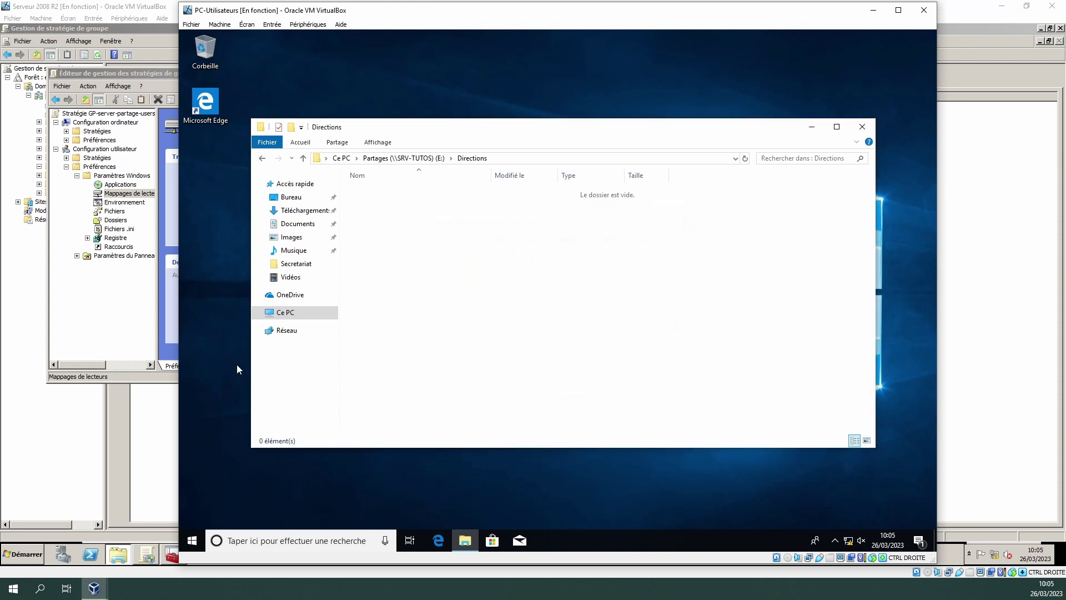